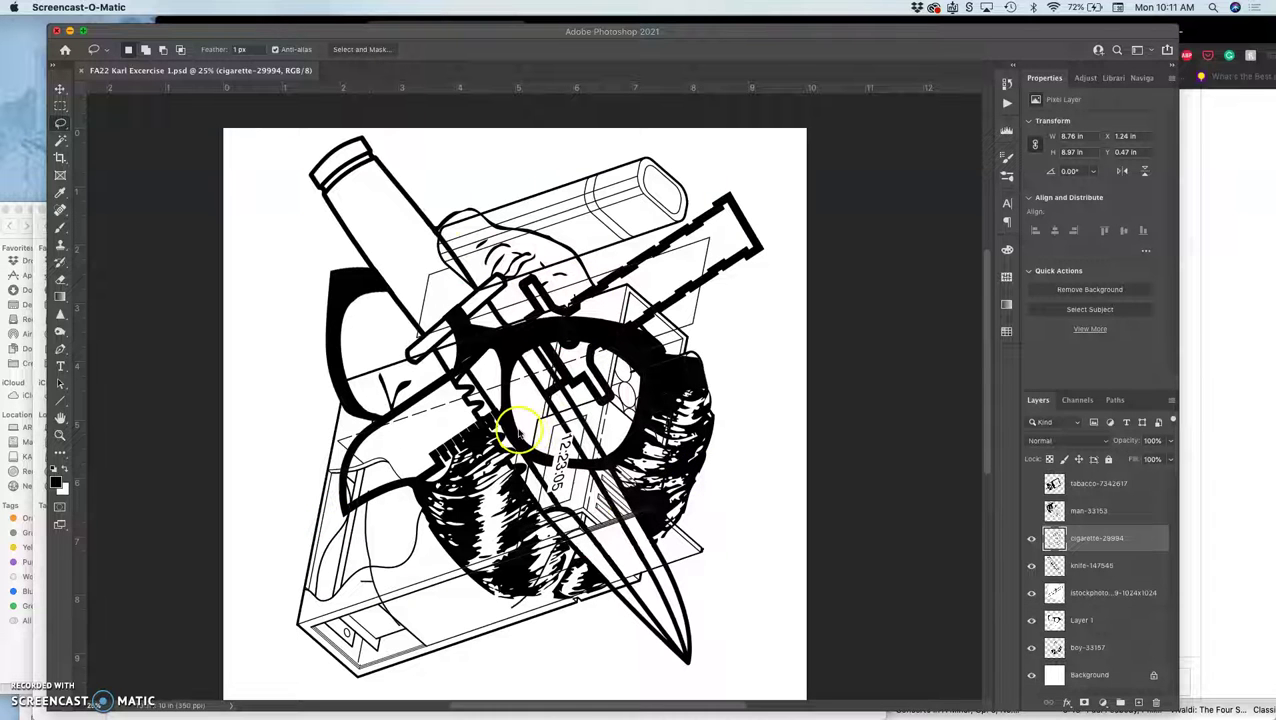
# Toggle the cigarette-29994 layer off and on twice to compare the overlapping artwork
pyautogui.click(1031, 540)
pyautogui.click(1031, 540)
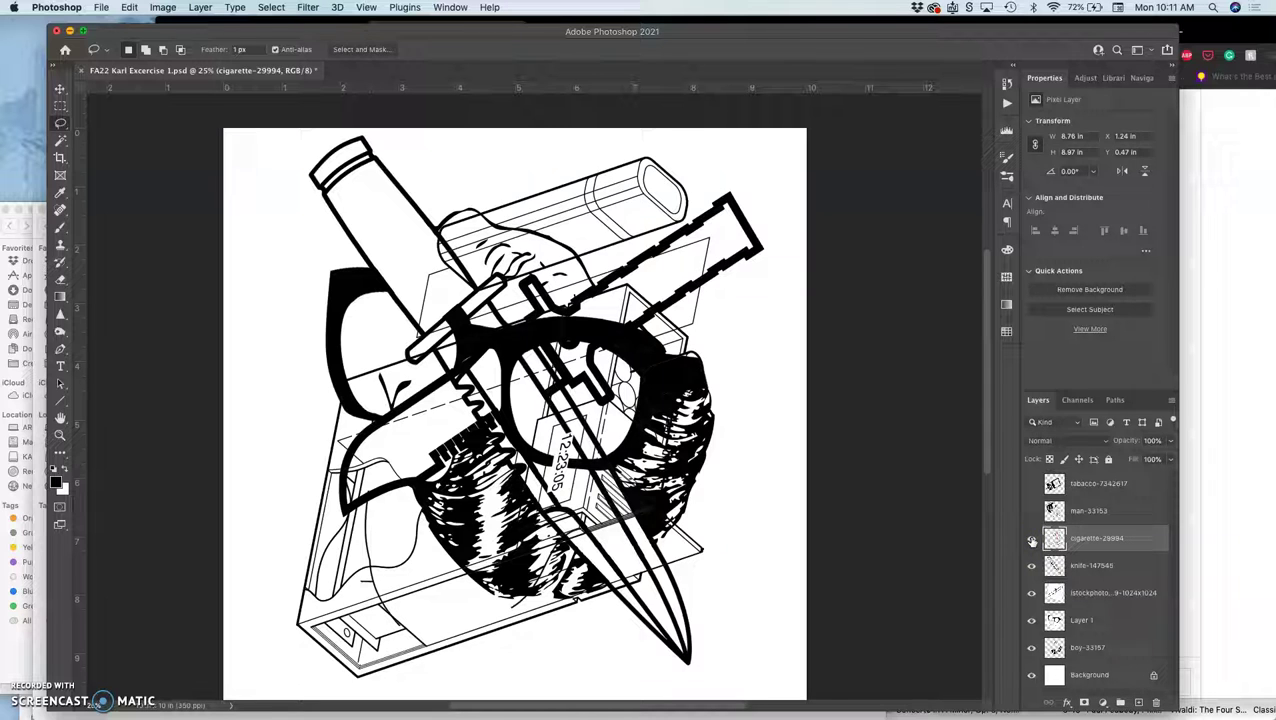
pyautogui.click(1031, 540)
pyautogui.click(1031, 540)
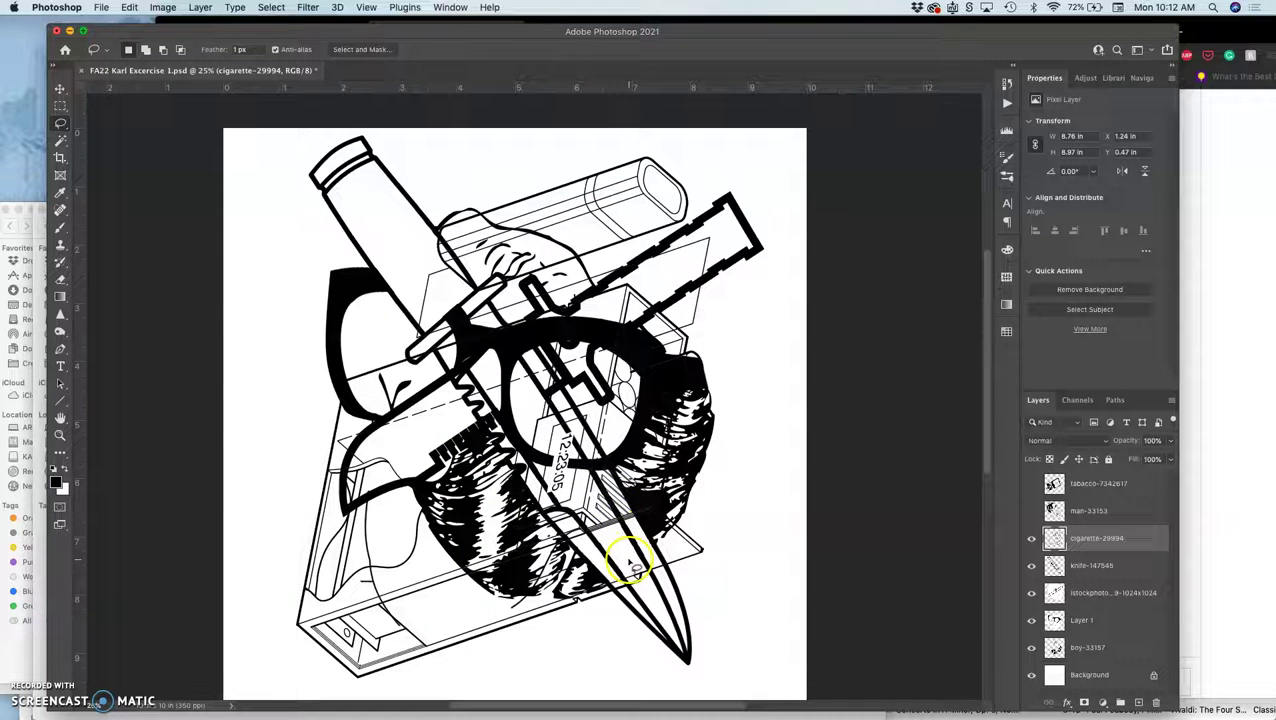
# Zoom and pan around the collage to find where the cigarette crosses the hand
pyautogui.press('super+equal')
pyautogui.press('super+equal')
pyautogui.press('super+equal')
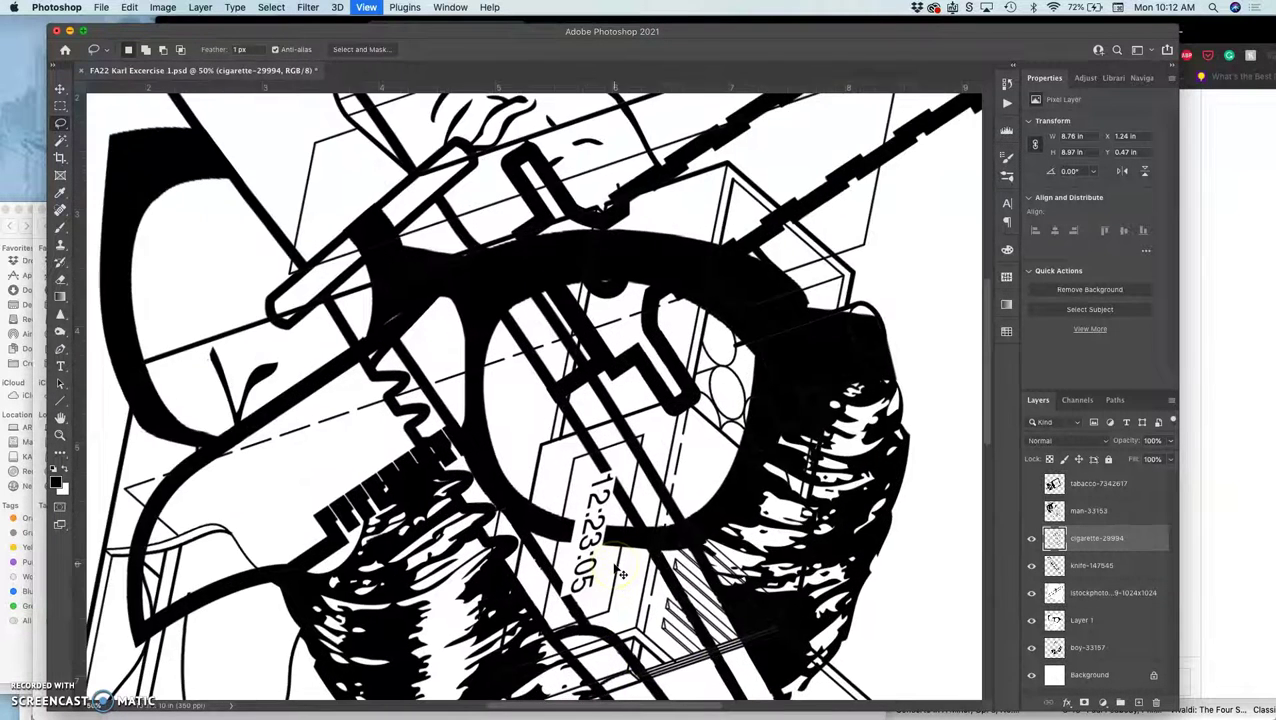
pyautogui.scroll(-6, 617, 569)
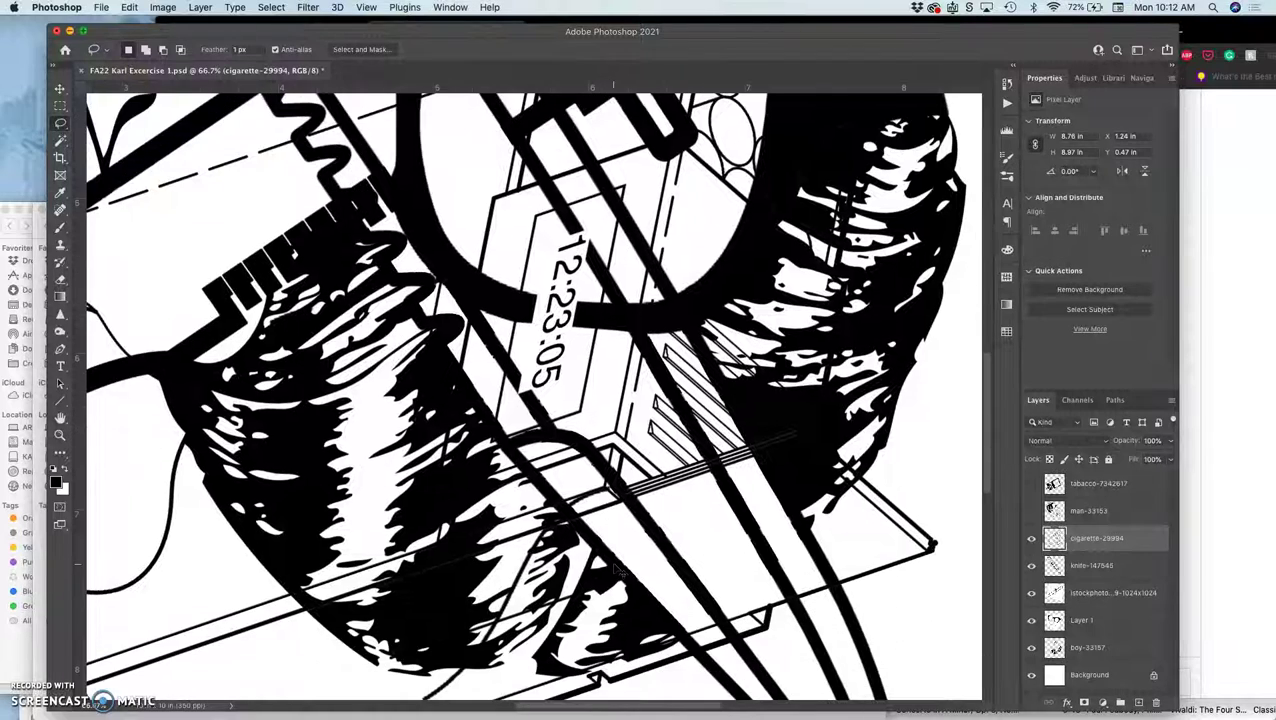
pyautogui.press('super+equal')
pyautogui.press('super+equal')
pyautogui.press('super+equal')
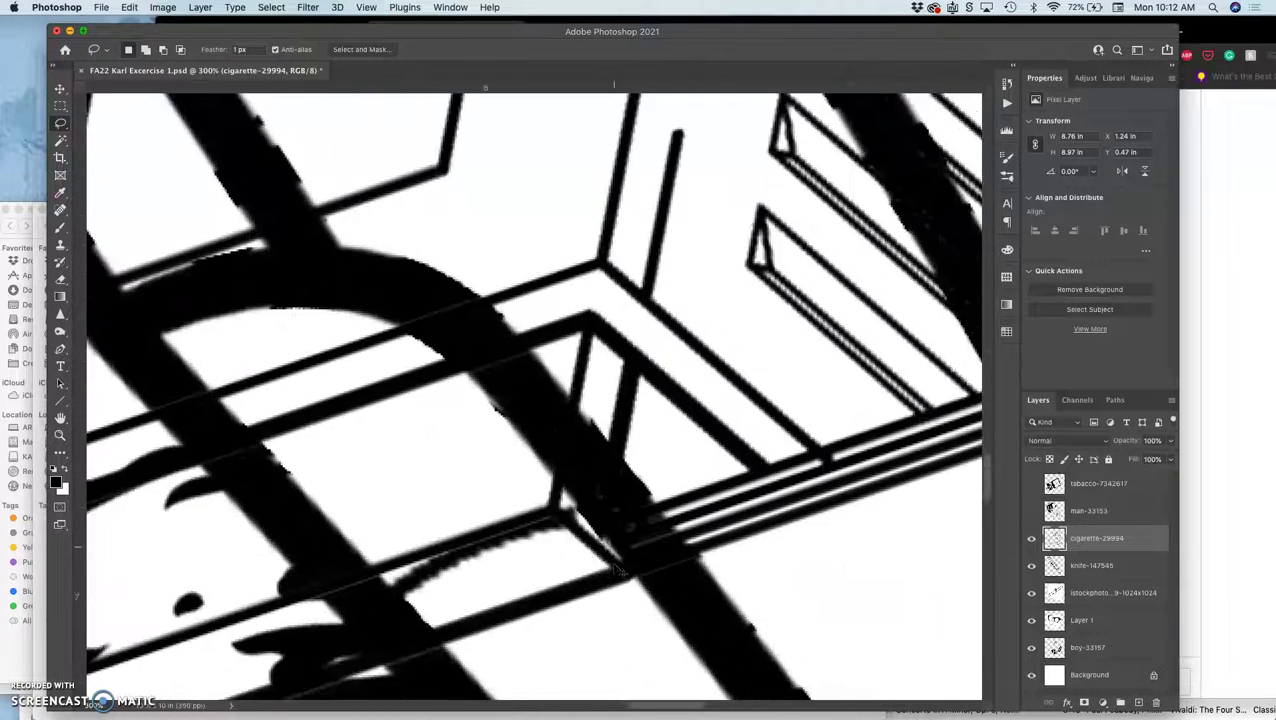
pyautogui.scroll(-3, 617, 569)
pyautogui.hscroll(2, 617, 569)
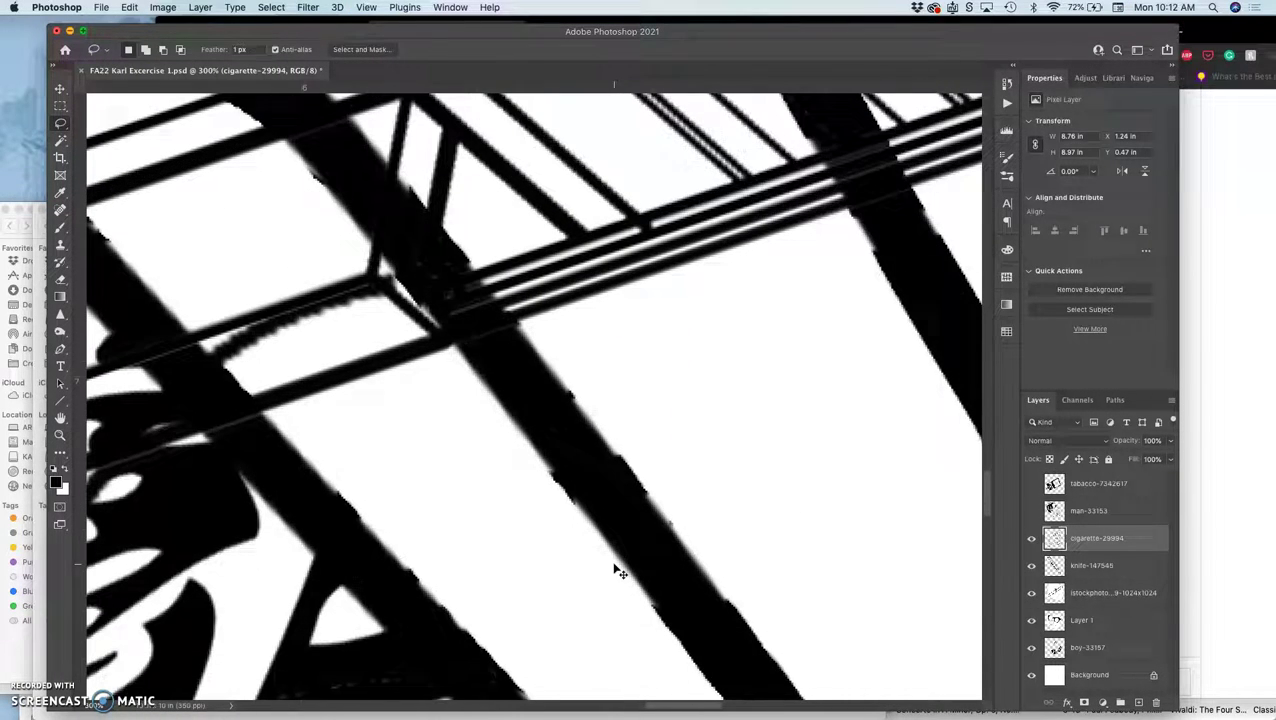
pyautogui.moveTo(494, 454)
pyautogui.mouseDown()
pyautogui.moveTo(755, 251)
pyautogui.moveTo(738, 228)
pyautogui.moveTo(652, 251)
pyautogui.moveTo(669, 232)
pyautogui.moveTo(643, 268)
pyautogui.mouseUp()
pyautogui.press('super+minus')
pyautogui.press('super+minus')
pyautogui.press('super+minus')
pyautogui.press('super+minus')
pyautogui.press('super+minus')
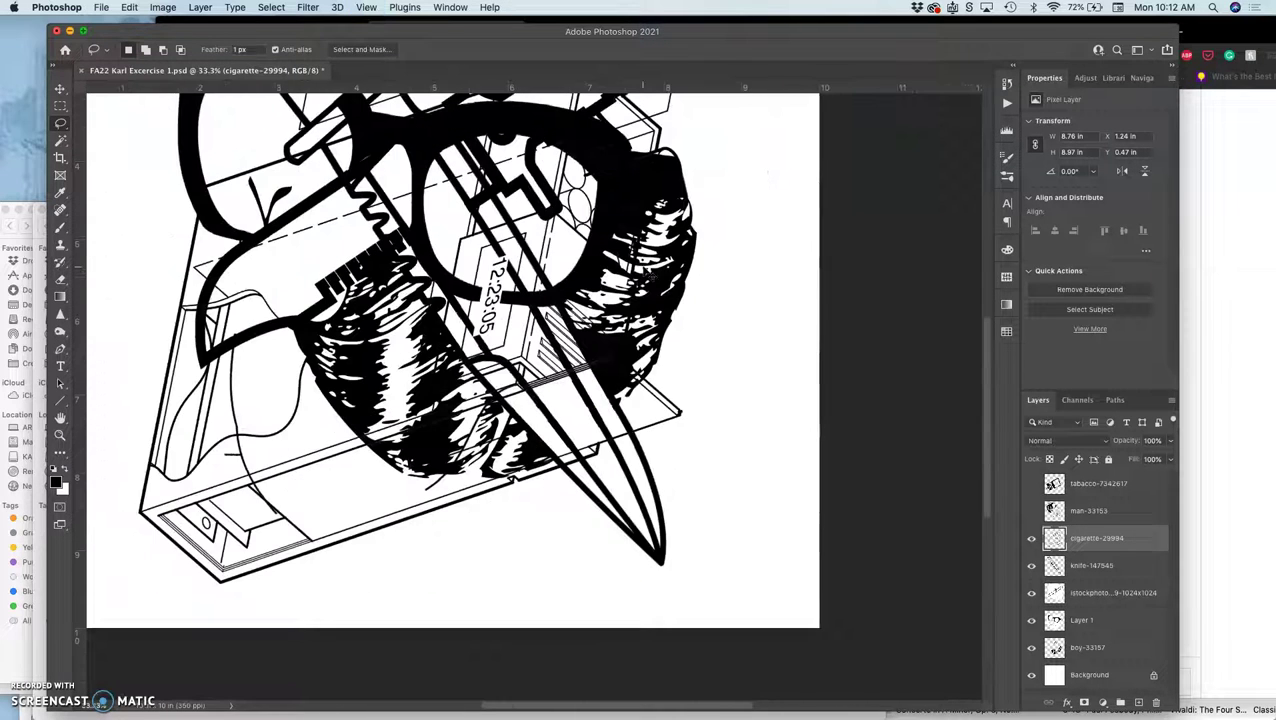
pyautogui.scroll(3, 450, 370)
pyautogui.hscroll(-4, 450, 370)
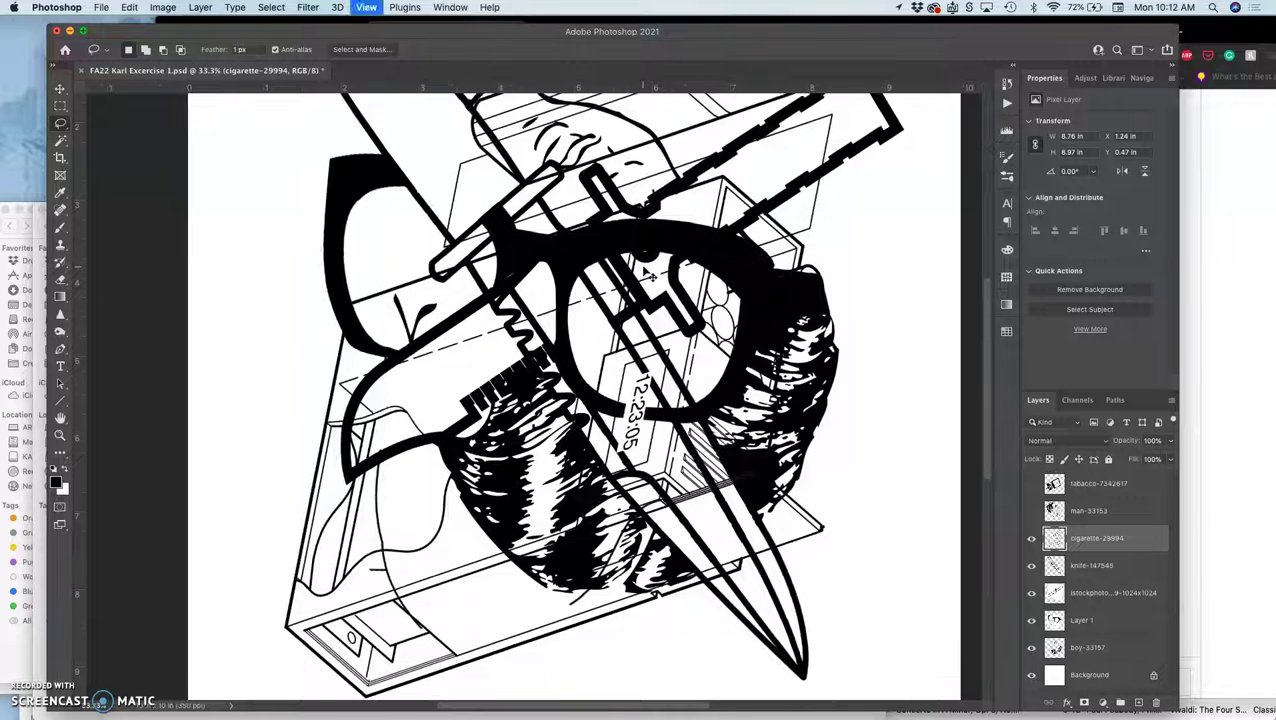
pyautogui.press('super+minus')
pyautogui.hscroll(1, 648, 273)
pyautogui.moveTo(595, 187)
pyautogui.mouseDown()
pyautogui.moveTo(578, 60)
pyautogui.moveTo(571, 180)
pyautogui.moveTo(481, 186)
pyautogui.moveTo(483, 208)
pyautogui.moveTo(511, 226)
pyautogui.moveTo(482, 195)
pyautogui.mouseUp()
pyautogui.scroll(5, 482, 195)
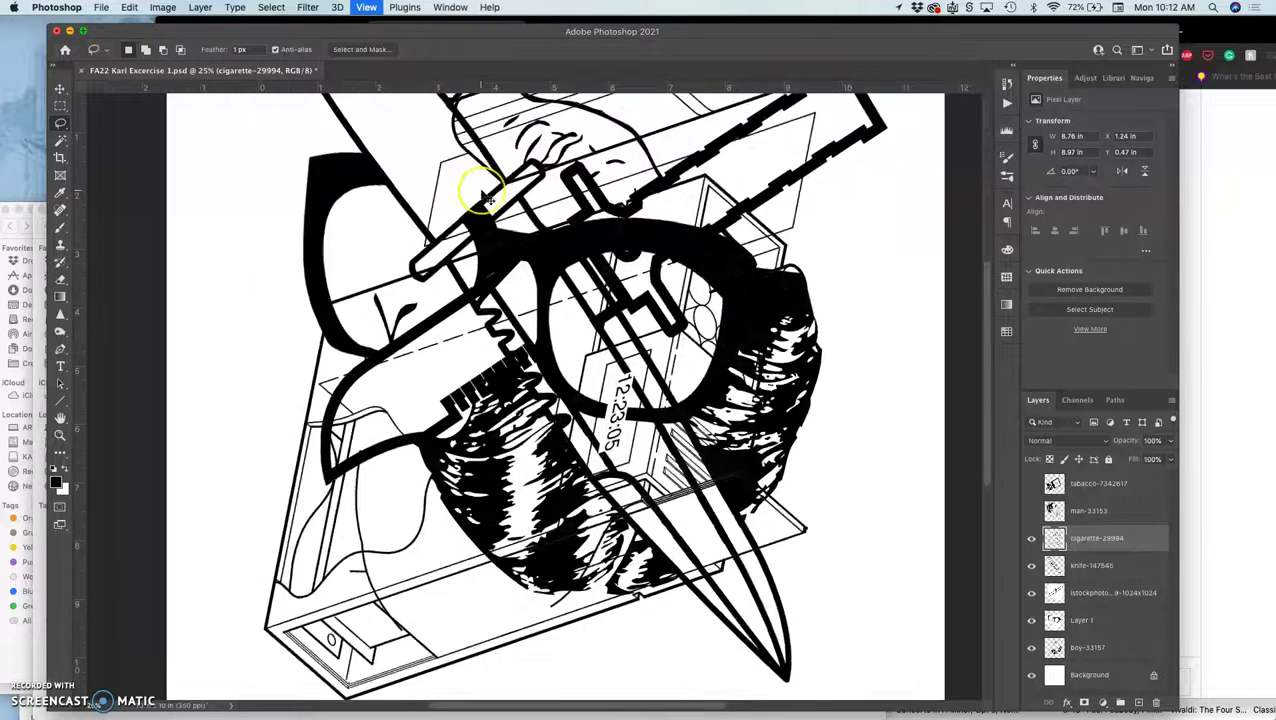
pyautogui.scroll(2, 488, 199)
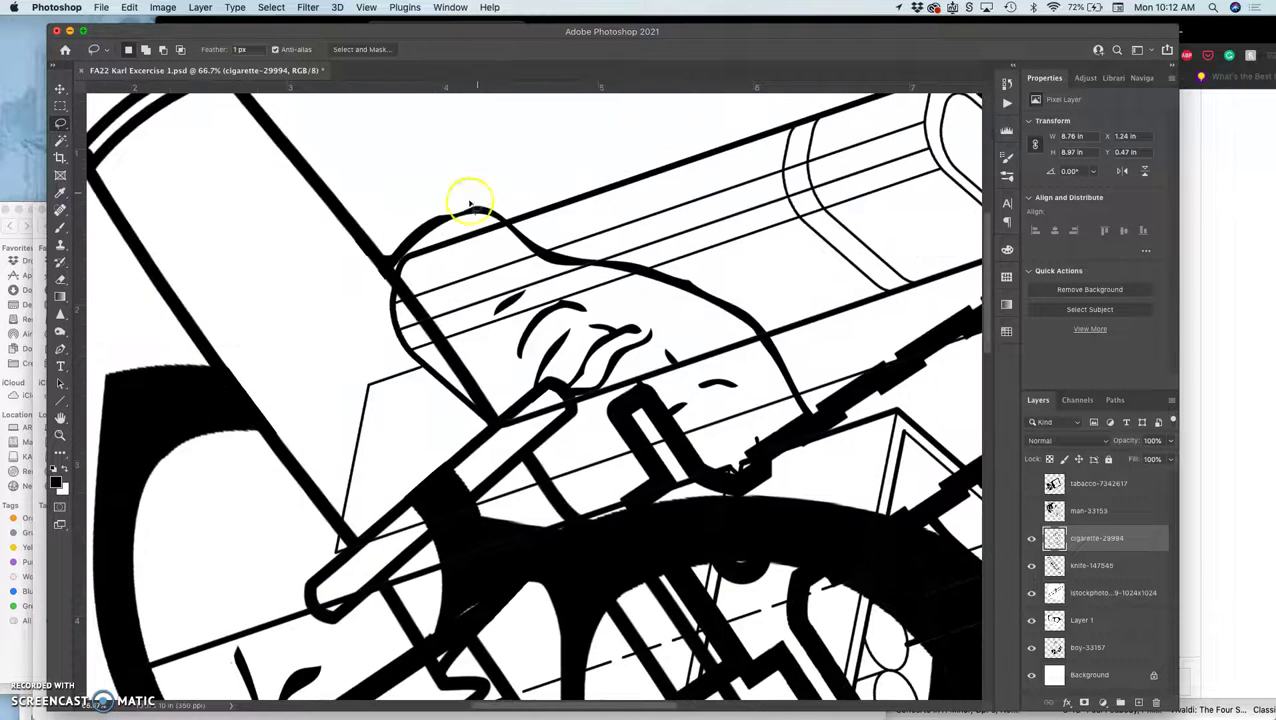
# Trace a trial lasso along the hand outline, check the knife-147545 layer, then discard it
pyautogui.moveTo(470, 199); pyautogui.dragTo(425, 255)
pyautogui.moveTo(395, 298); pyautogui.dragTo(394, 316)
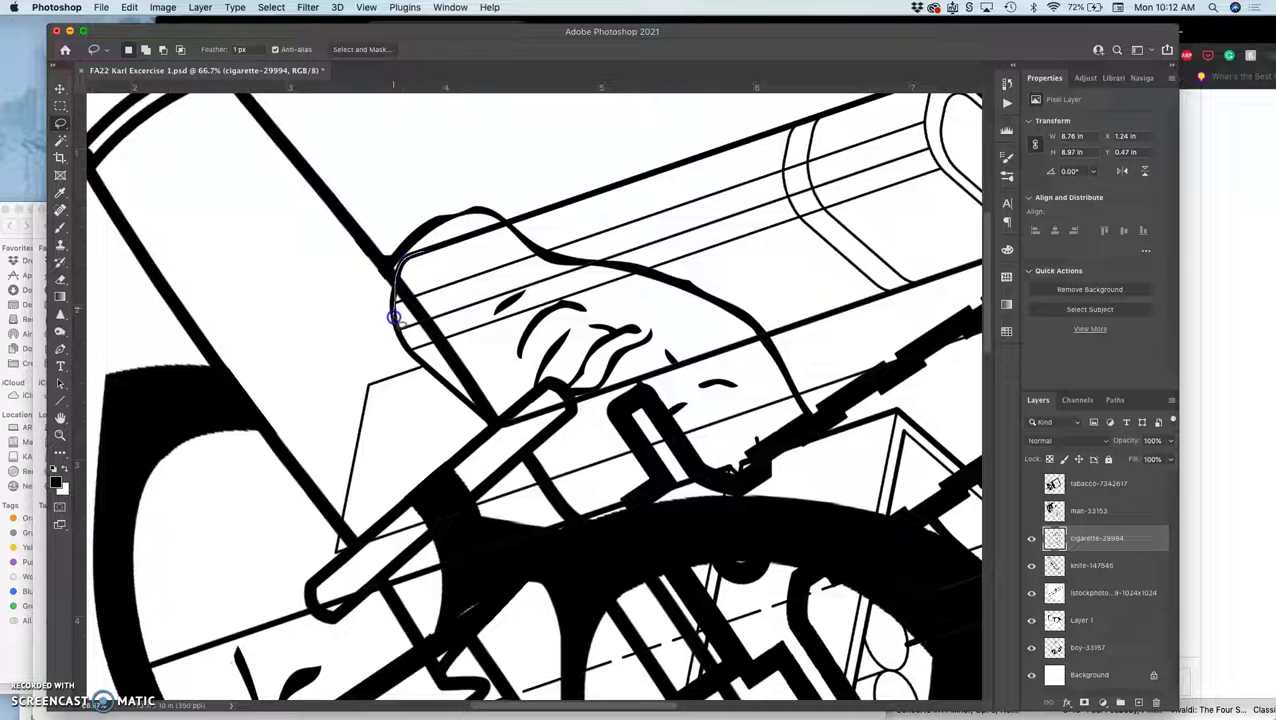
pyautogui.moveTo(423, 366); pyautogui.dragTo(474, 412)
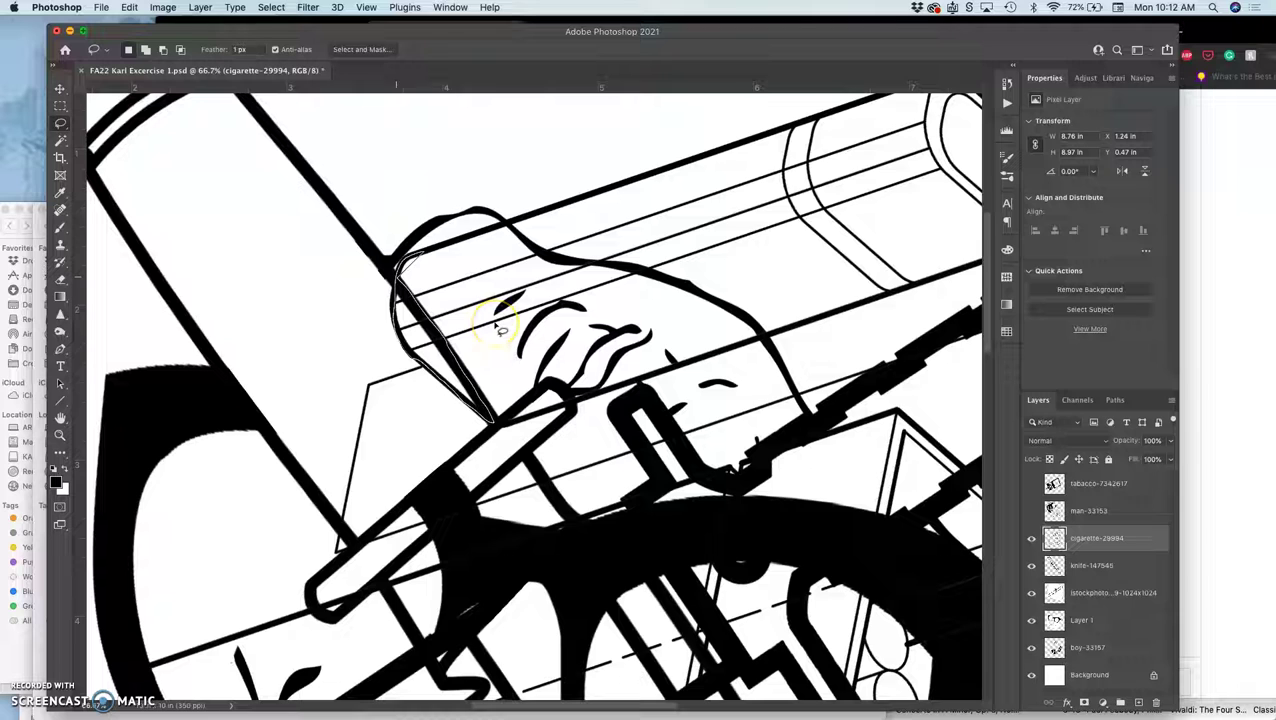
pyautogui.moveTo(500, 328); pyautogui.dragTo(498, 324)
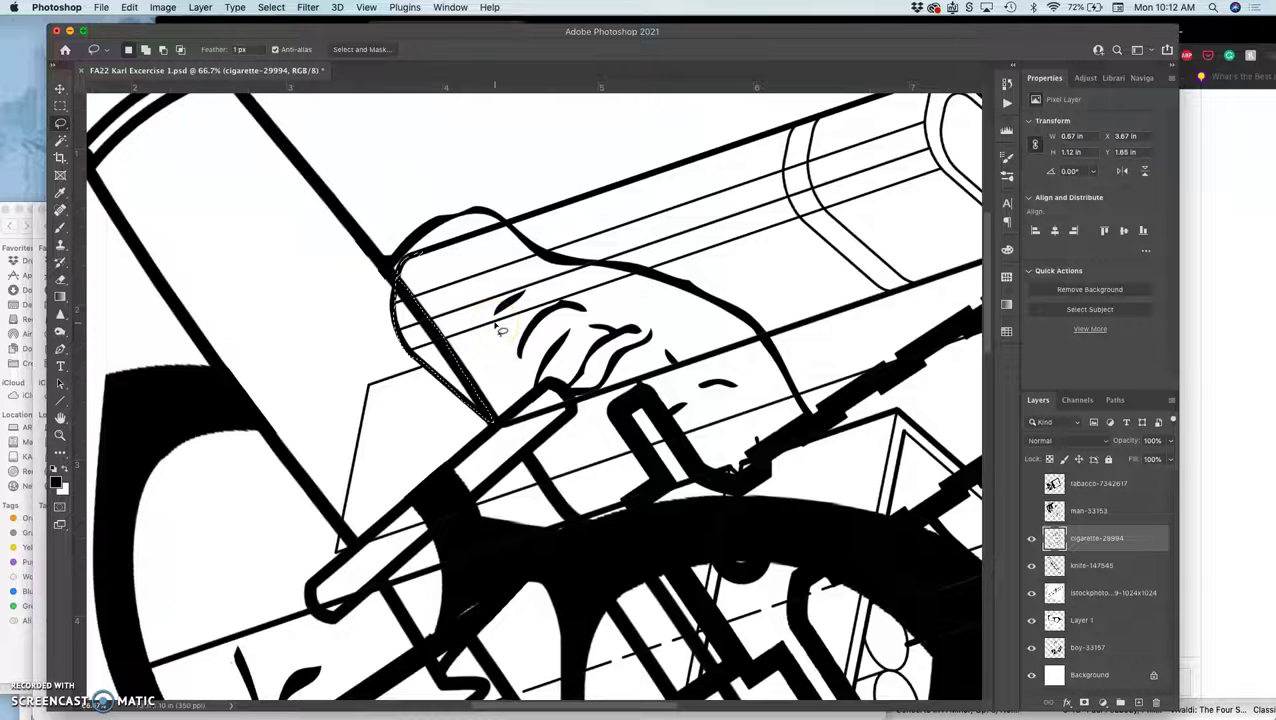
pyautogui.click(1088, 567)
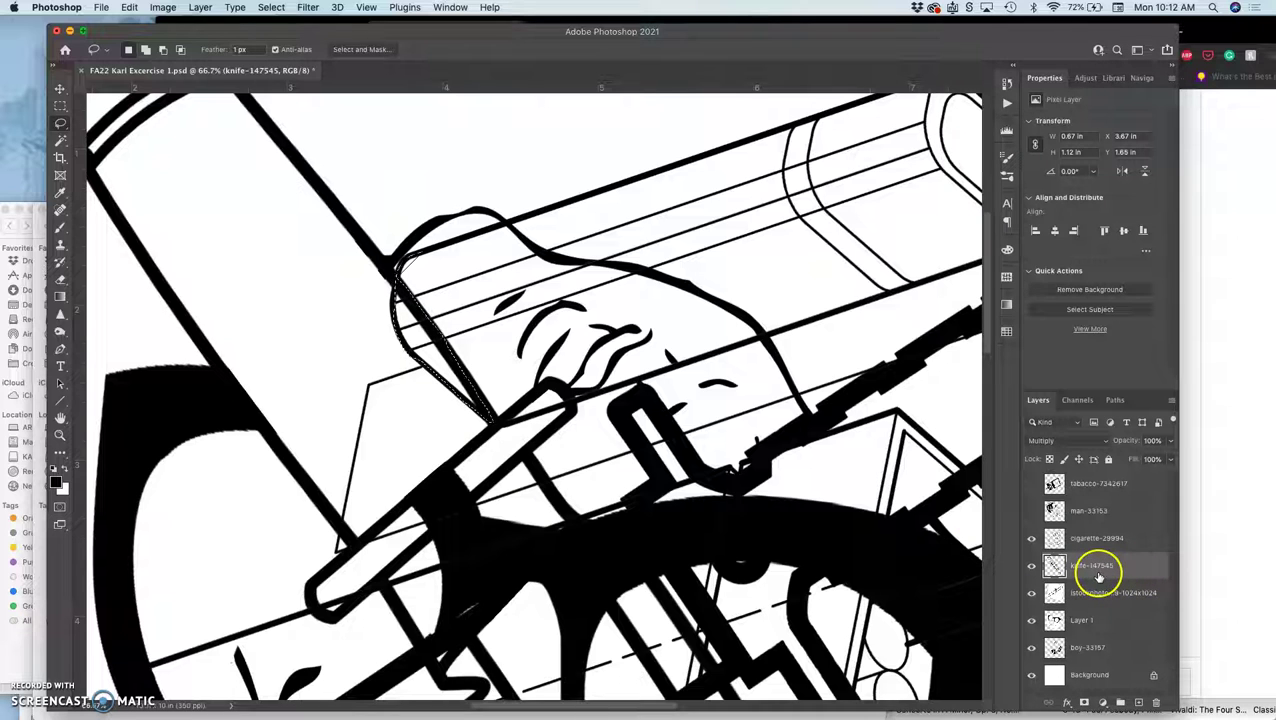
pyautogui.click(1095, 539)
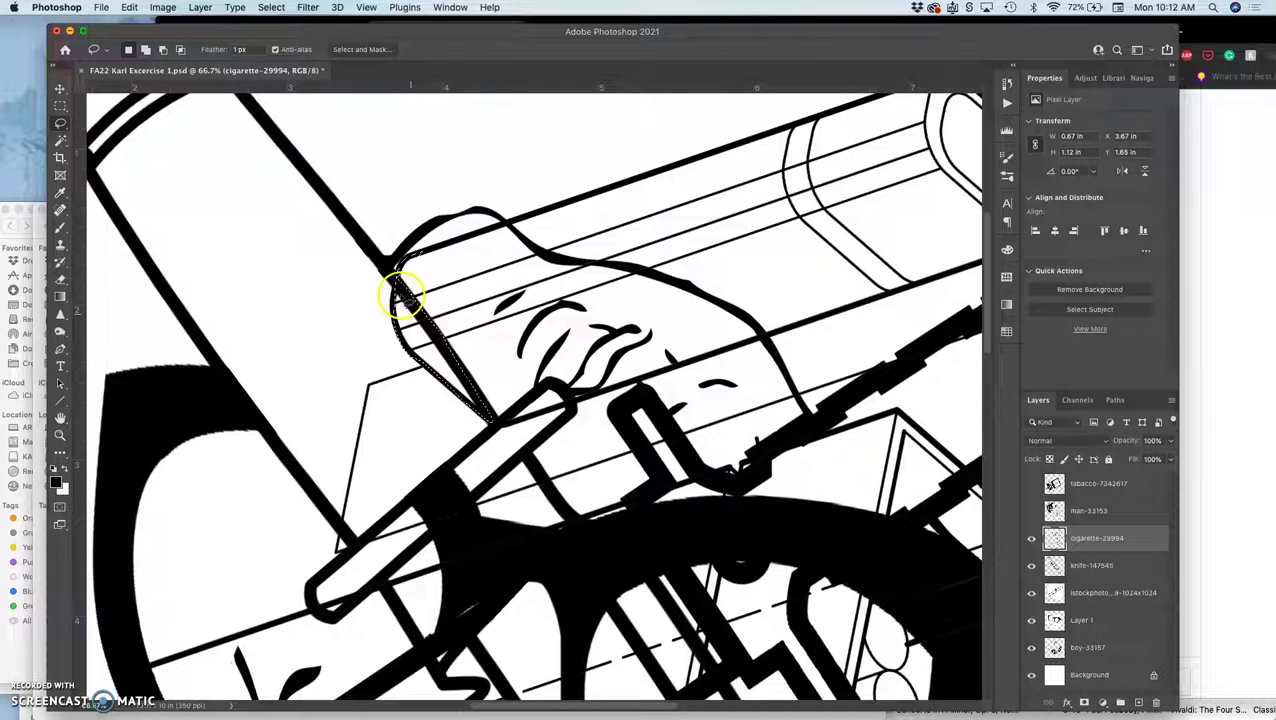
pyautogui.click(395, 279)
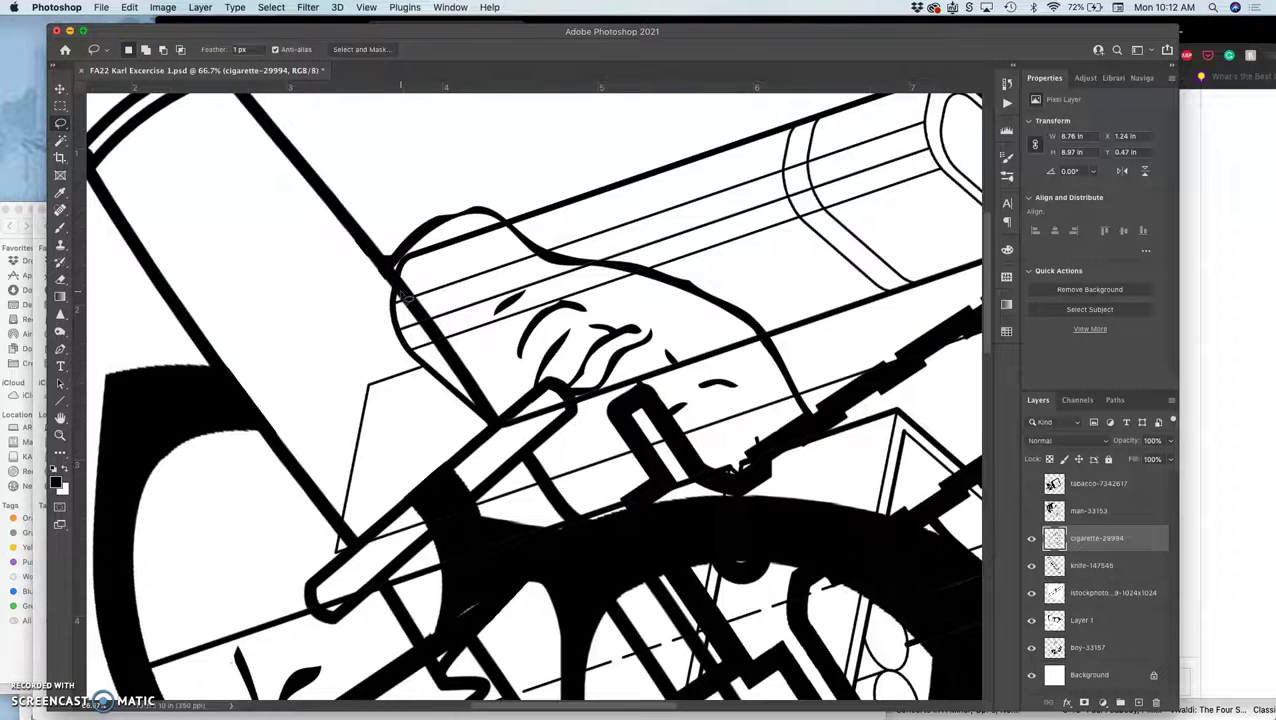
# Lasso the cigarette section overlapping the hand's left edge, then zoom out
pyautogui.scroll(5, 403, 293)
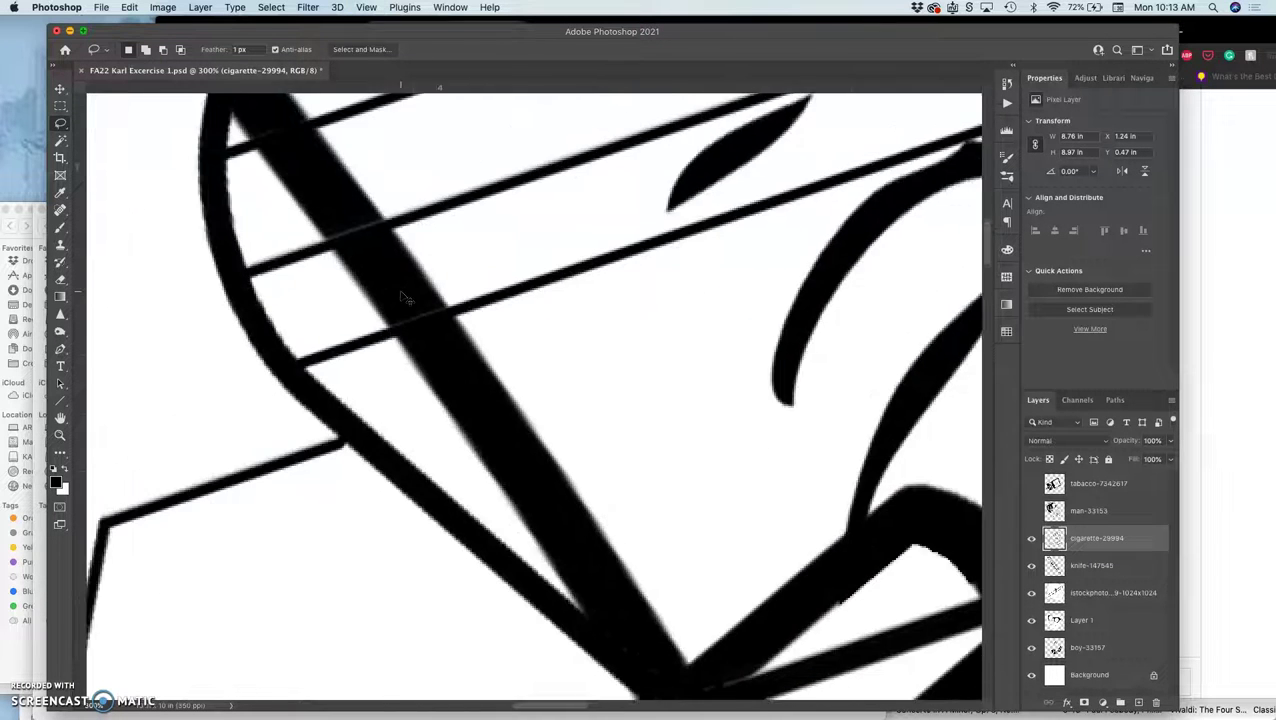
pyautogui.moveTo(279, 194)
pyautogui.mouseDown()
pyautogui.moveTo(291, 195)
pyautogui.moveTo(280, 232)
pyautogui.mouseUp()
pyautogui.moveTo(284, 285); pyautogui.dragTo(288, 312)
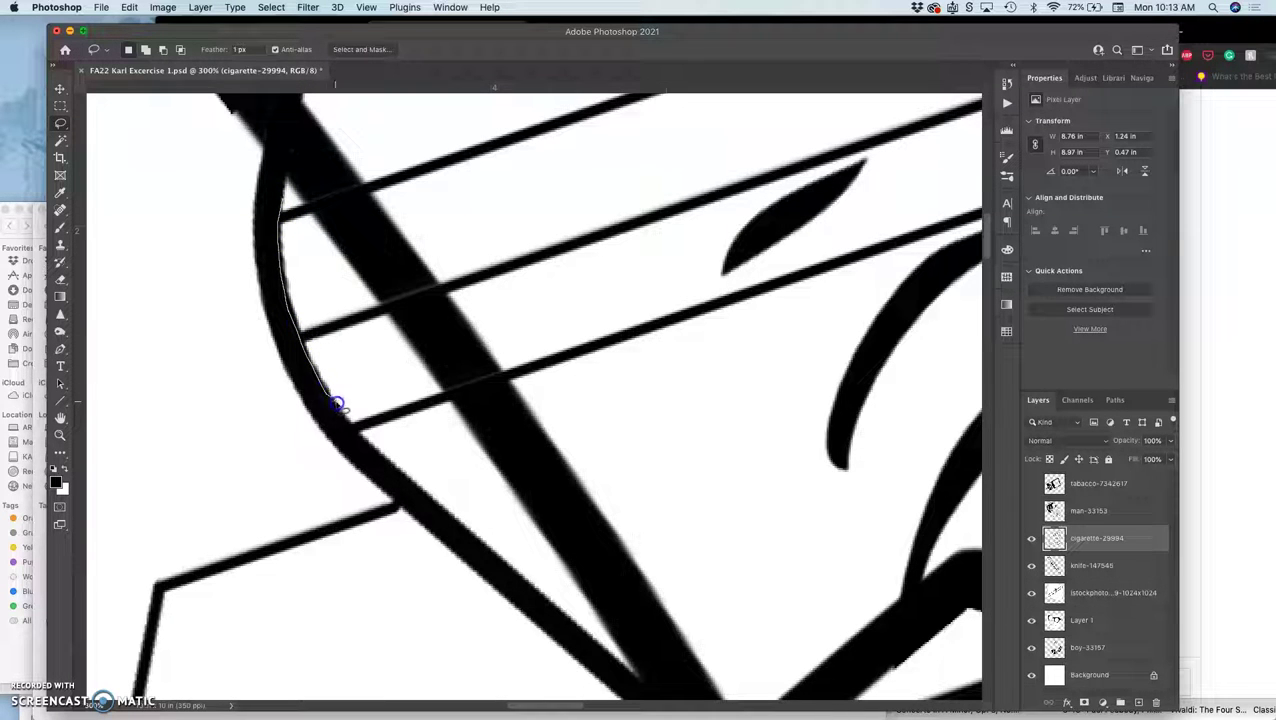
pyautogui.moveTo(374, 443)
pyautogui.mouseDown()
pyautogui.moveTo(462, 447)
pyautogui.moveTo(491, 419)
pyautogui.moveTo(435, 293)
pyautogui.moveTo(376, 244)
pyautogui.moveTo(343, 187)
pyautogui.mouseUp()
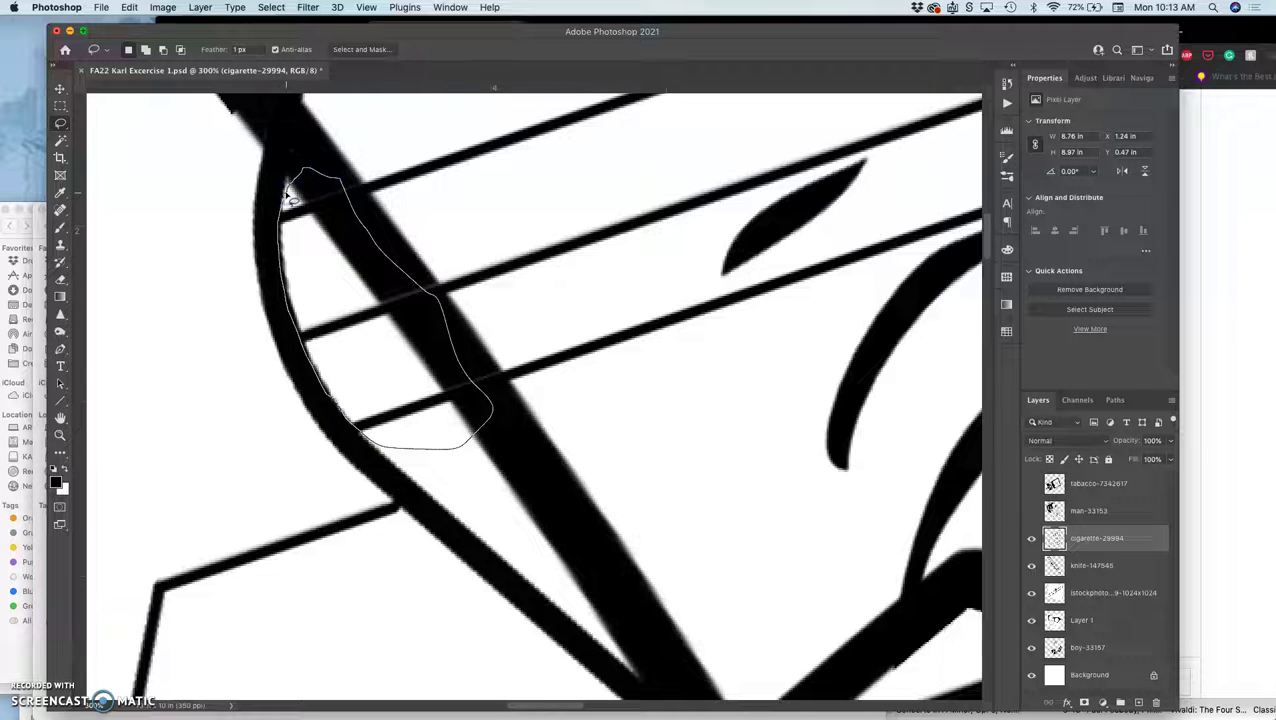
pyautogui.moveTo(289, 194); pyautogui.dragTo(287, 196)
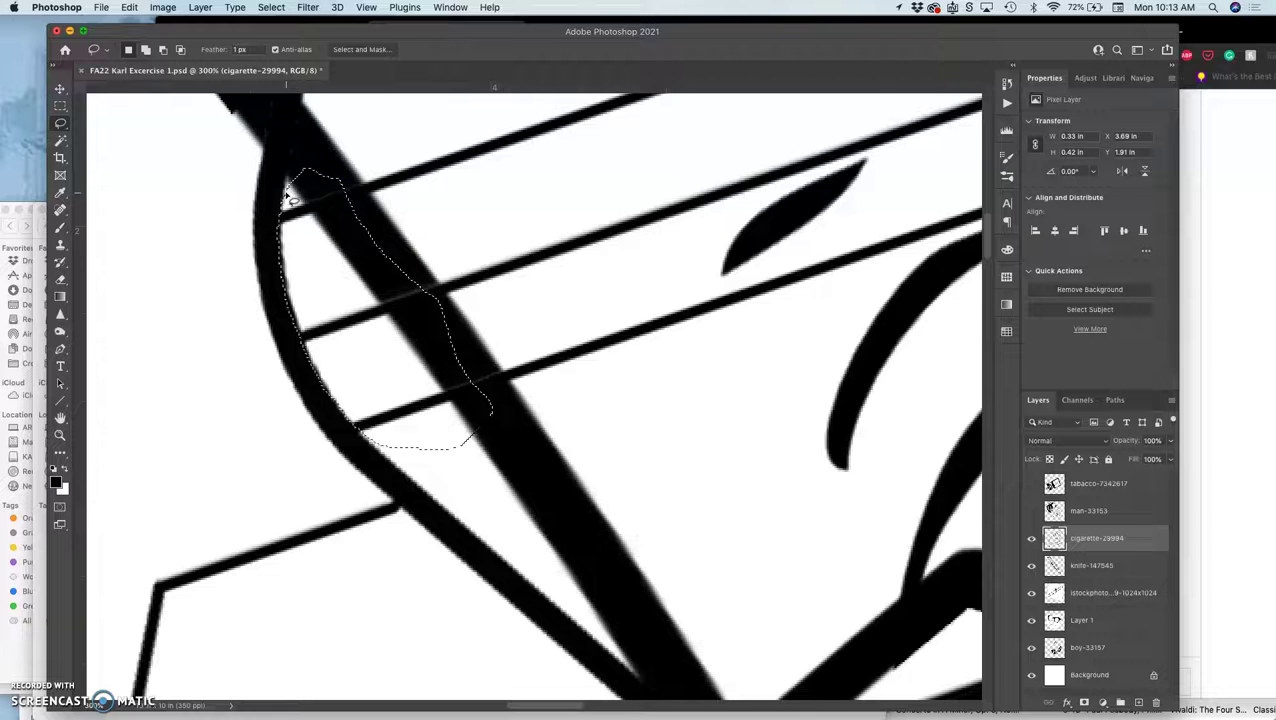
pyautogui.press('super+minus')
pyautogui.press('super+minus')
pyautogui.press('super+minus')
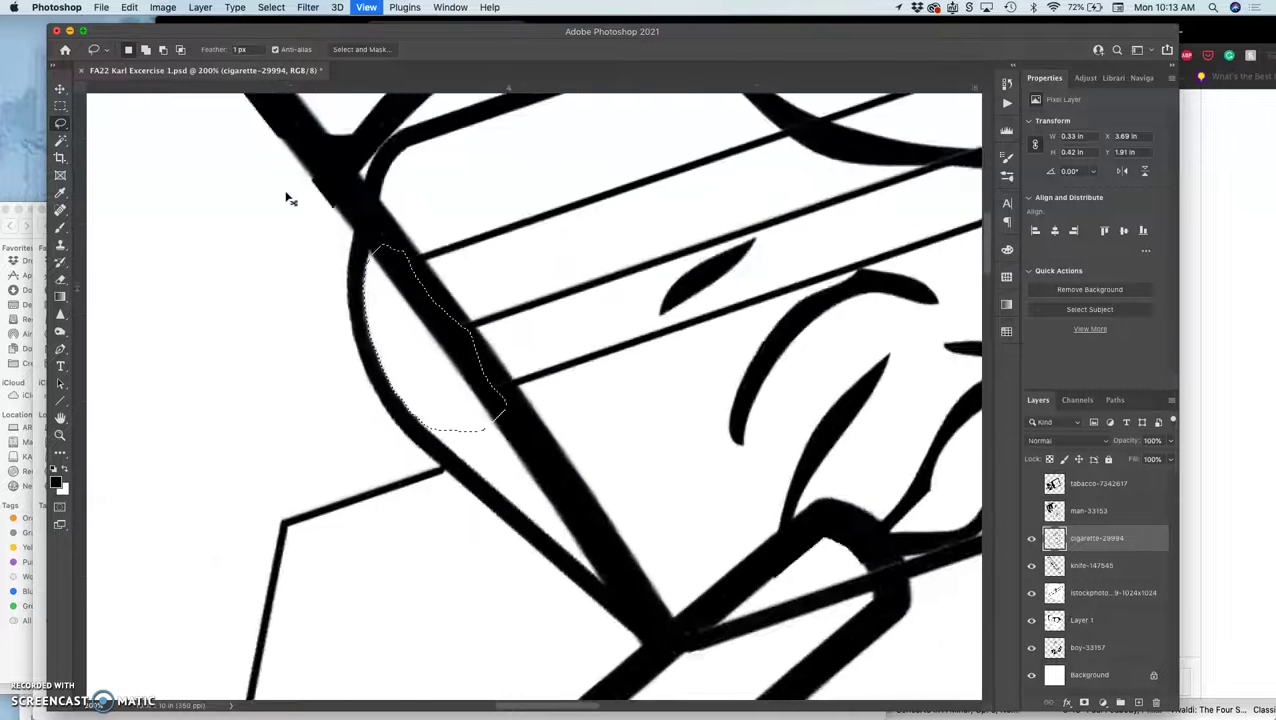
# Lasso the region inside the hand along its finger and top-edge outline
pyautogui.press('super+minus')
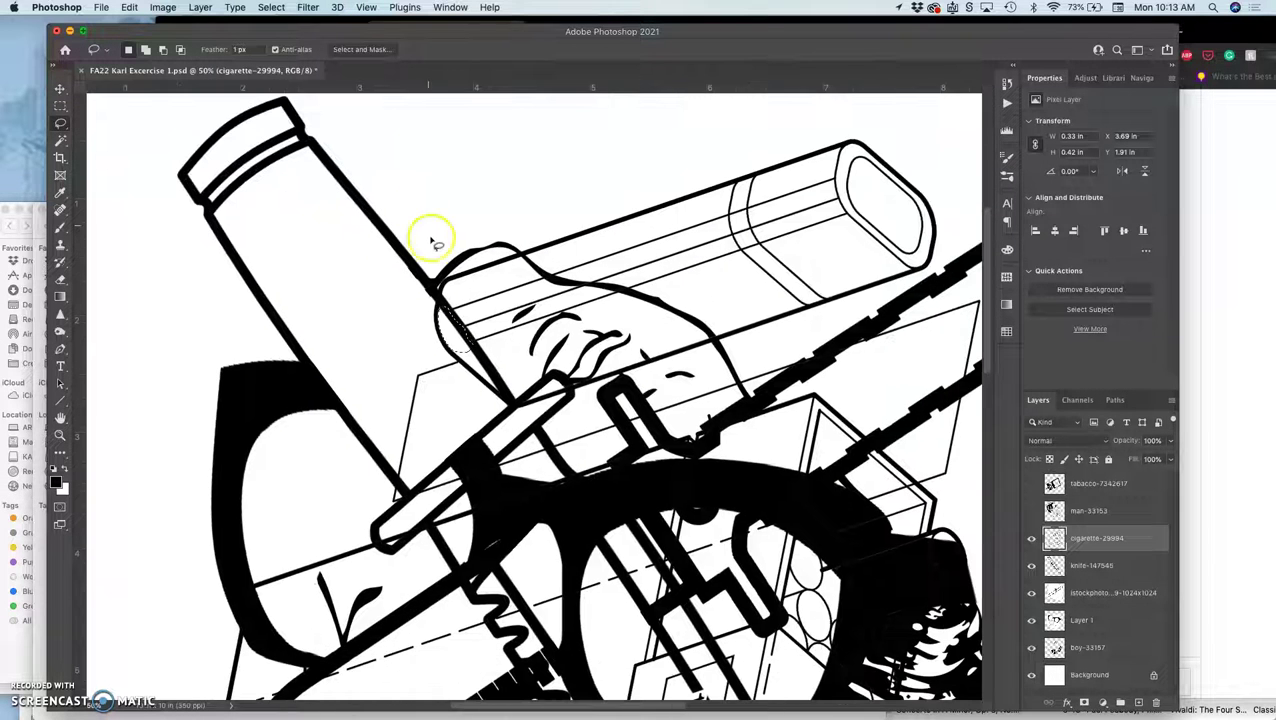
pyautogui.moveTo(494, 274); pyautogui.dragTo(534, 268)
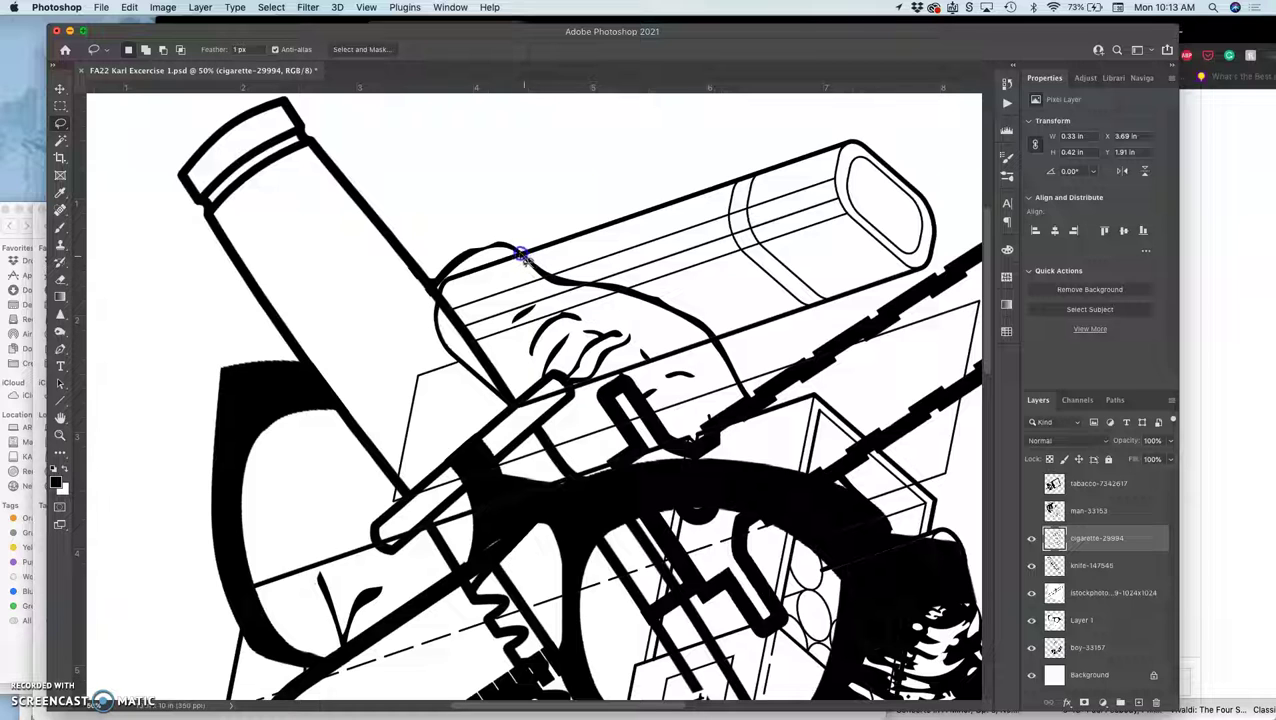
pyautogui.moveTo(505, 244)
pyautogui.mouseDown()
pyautogui.moveTo(452, 266)
pyautogui.moveTo(441, 302)
pyautogui.moveTo(536, 272)
pyautogui.mouseUp()
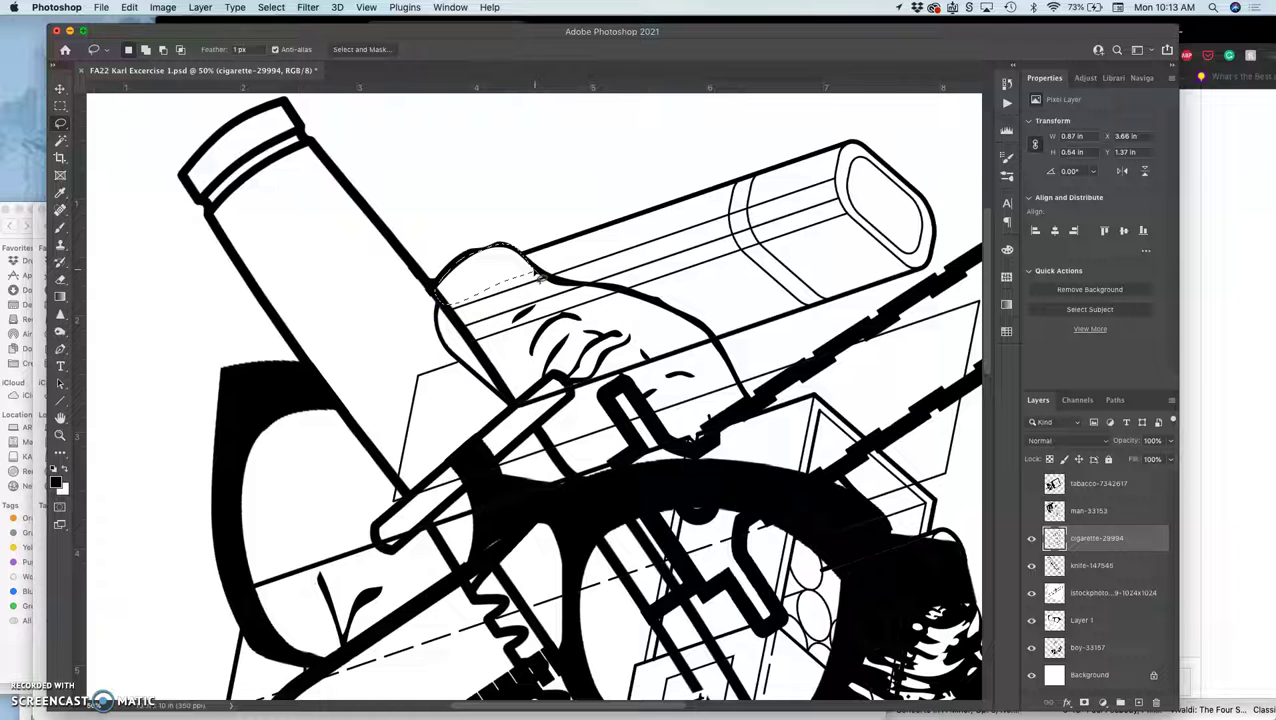
pyautogui.scroll(-3, 597, 335)
pyautogui.scroll(-1, 599, 338)
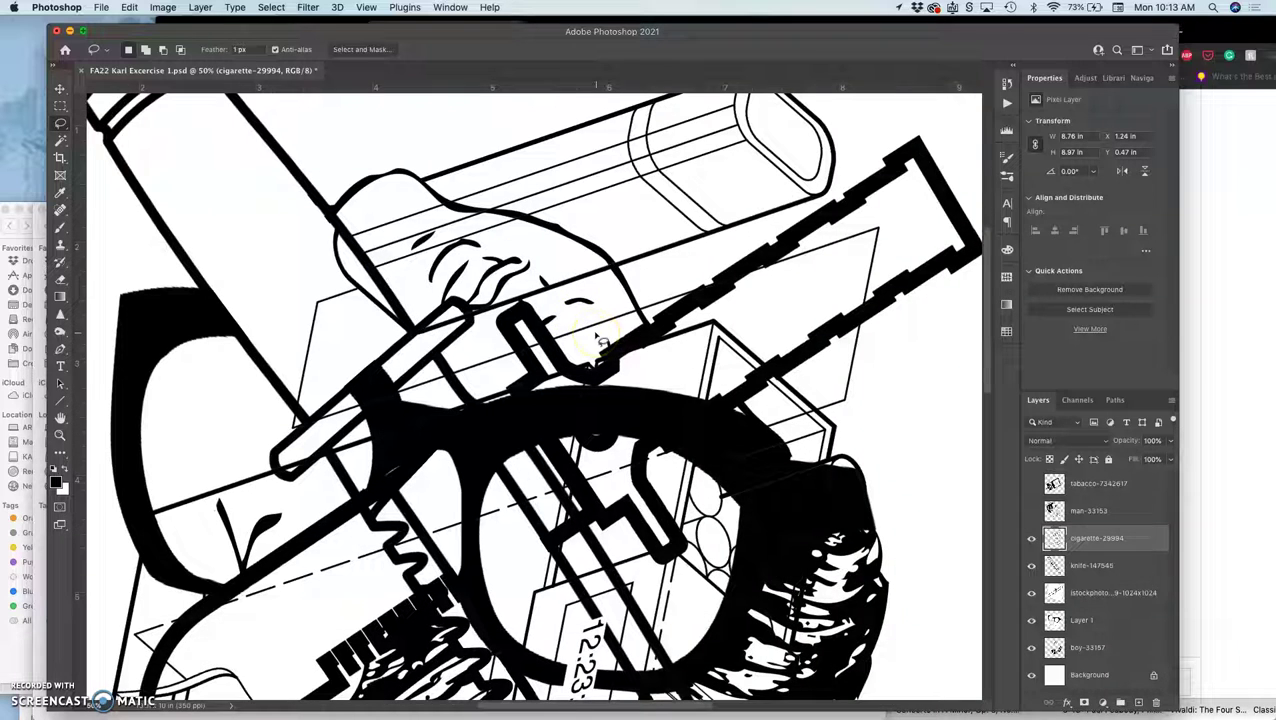
pyautogui.moveTo(459, 211)
pyautogui.mouseDown()
pyautogui.moveTo(411, 200)
pyautogui.moveTo(352, 233)
pyautogui.moveTo(364, 271)
pyautogui.moveTo(414, 296)
pyautogui.moveTo(411, 328)
pyautogui.moveTo(469, 323)
pyautogui.mouseUp()
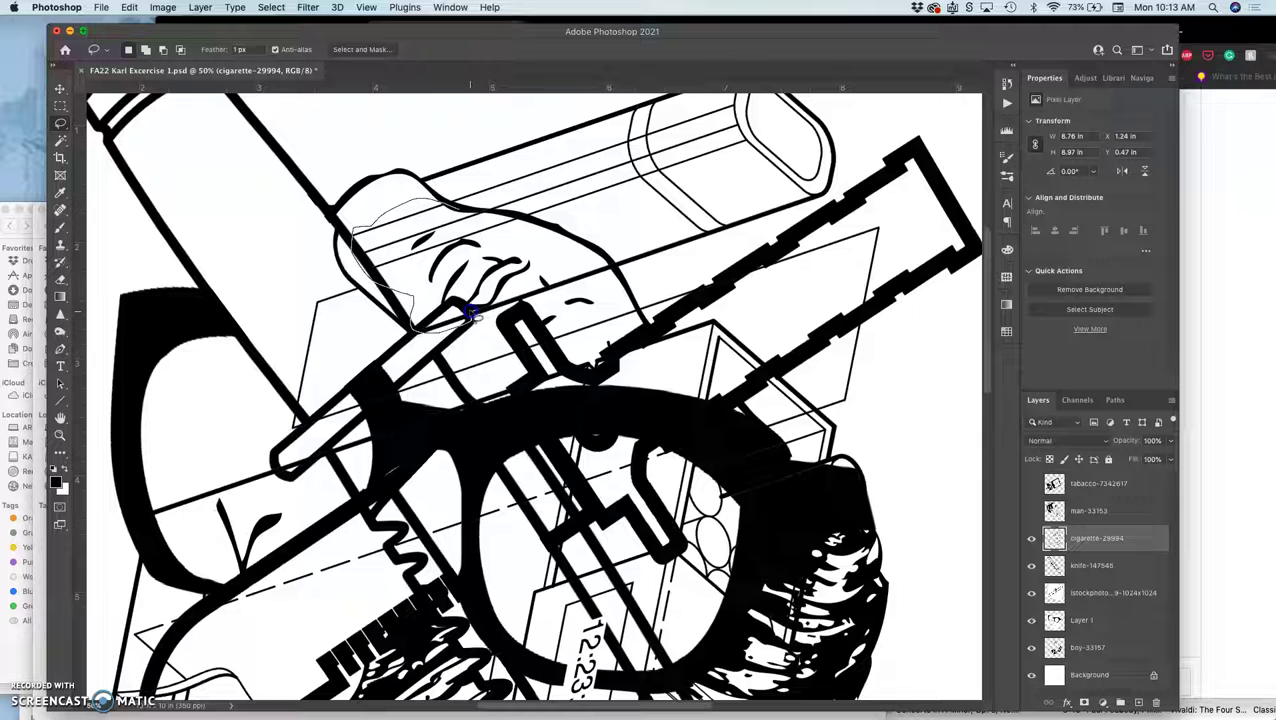
pyautogui.moveTo(462, 306); pyautogui.dragTo(516, 243)
pyautogui.moveTo(513, 217)
pyautogui.mouseDown()
pyautogui.moveTo(486, 214)
pyautogui.moveTo(440, 318)
pyautogui.mouseUp()
# Delete the cigarette lines inside the hand, deselect, and begin lassoing the hand's lower edge
pyautogui.press('BackSpace')
pyautogui.press('super+d')
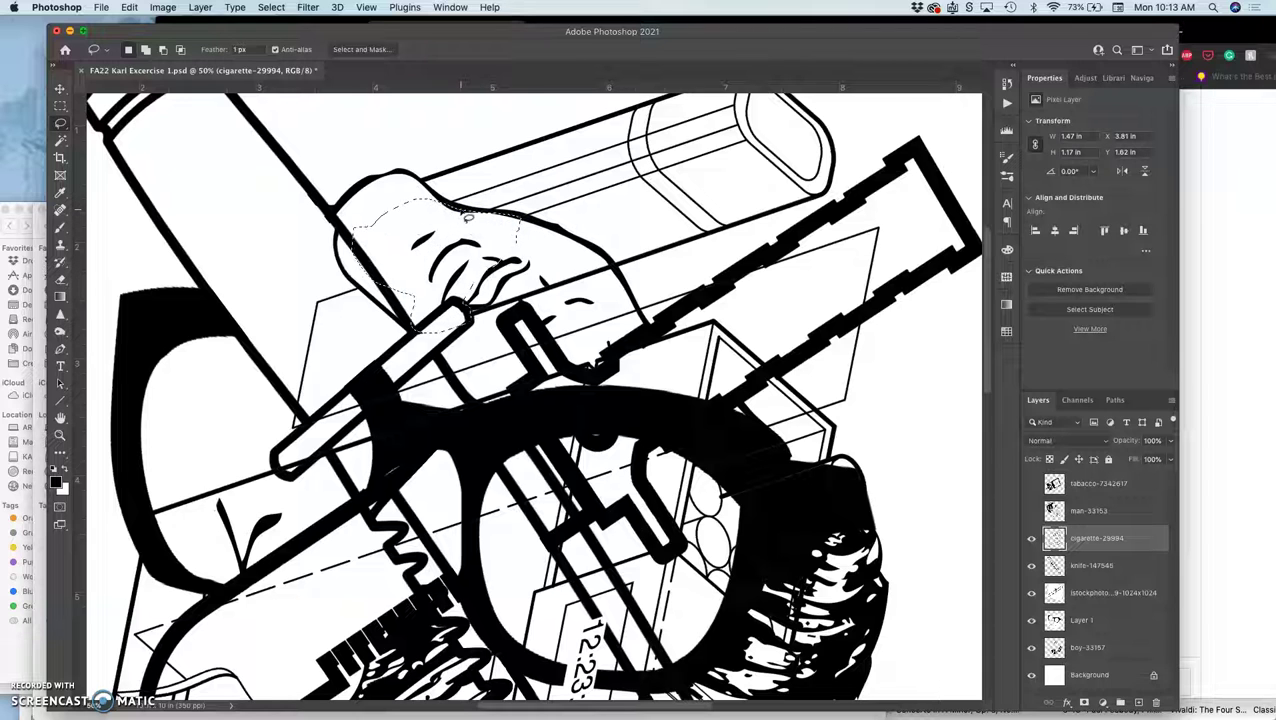
pyautogui.click(555, 295)
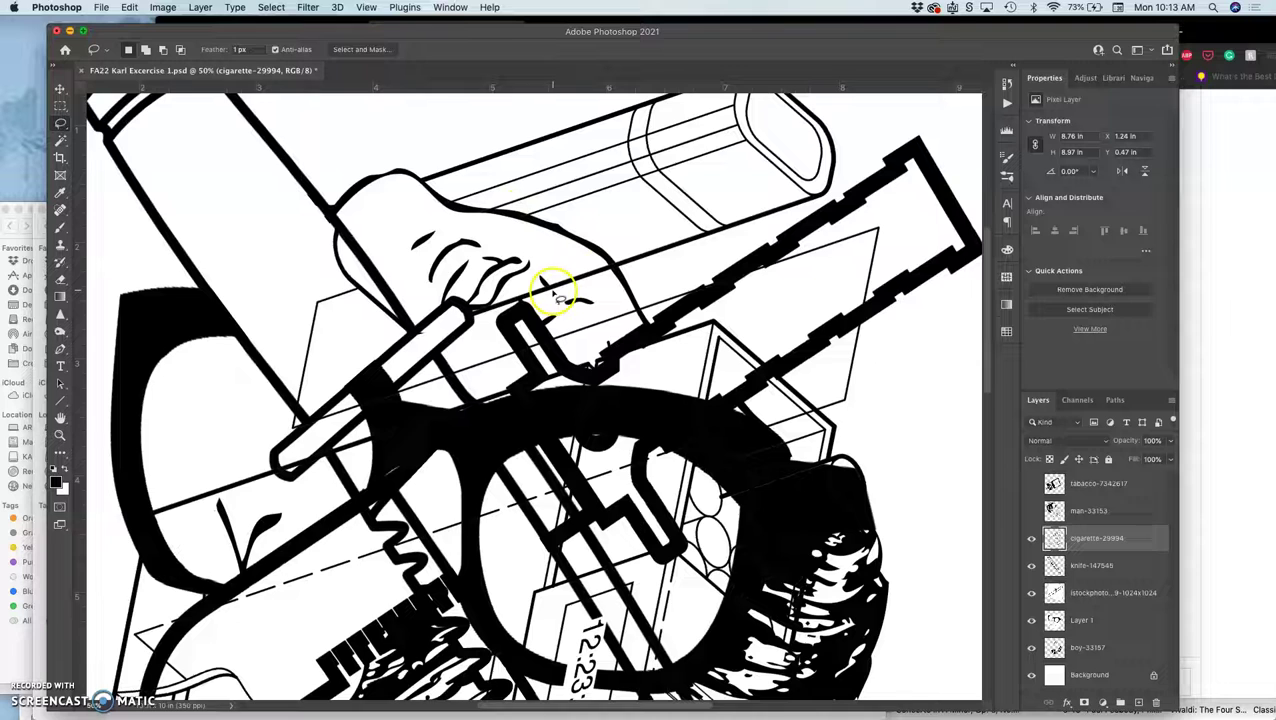
pyautogui.moveTo(558, 295)
pyautogui.mouseDown()
pyautogui.moveTo(505, 320)
pyautogui.moveTo(318, 258)
pyautogui.moveTo(299, 285)
pyautogui.moveTo(313, 251)
pyautogui.mouseUp()
# Dismiss the warning and try a lasso around the cigarette tip near the fingers, then drop it
pyautogui.scroll(2, 505, 320)
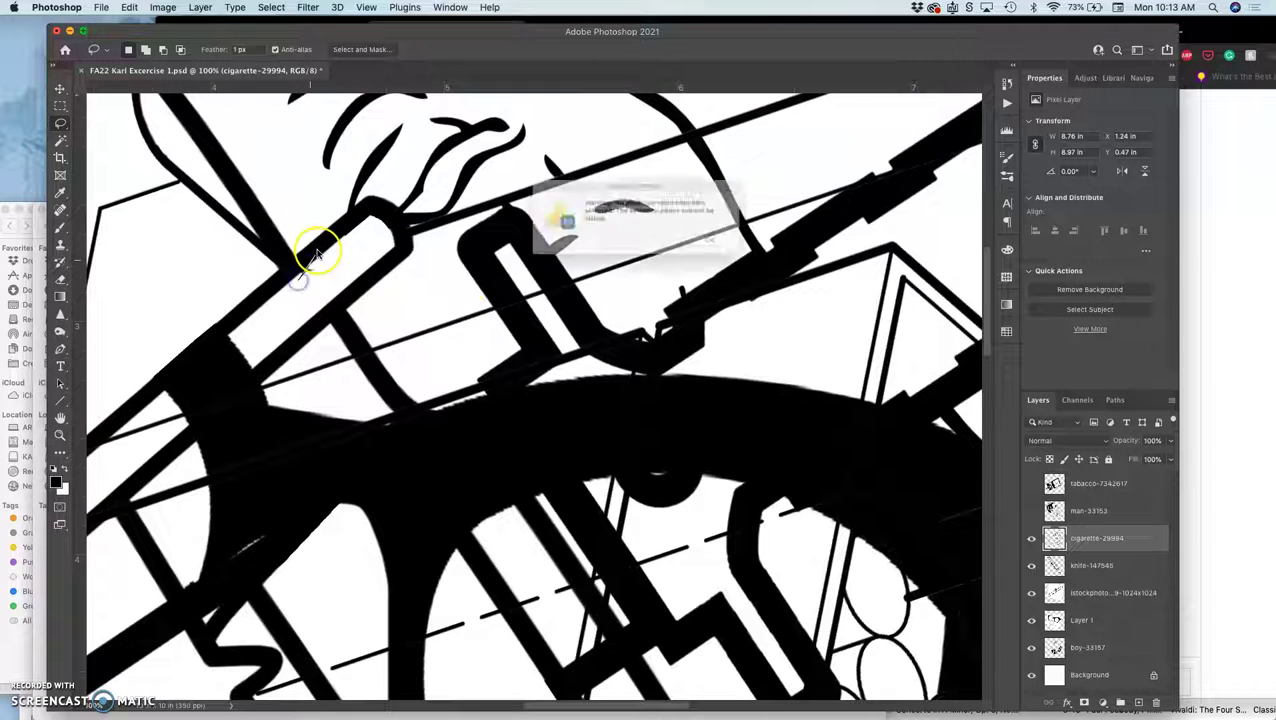
pyautogui.click(735, 248)
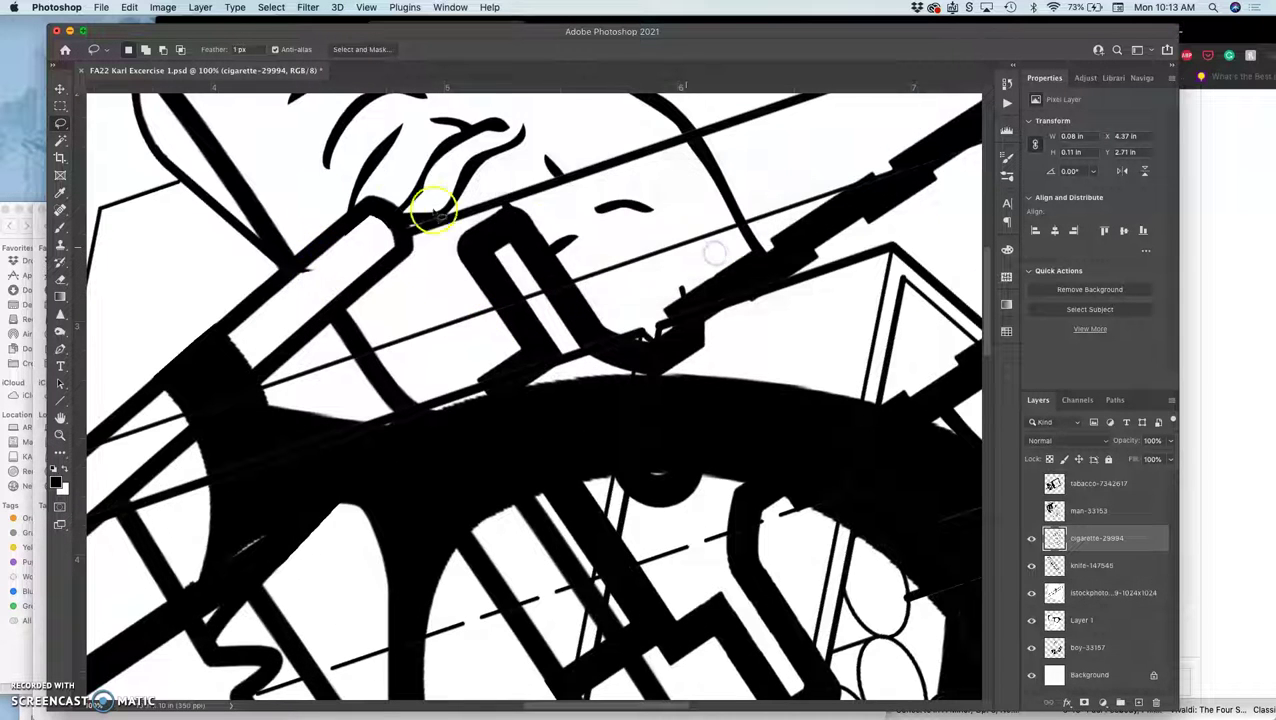
pyautogui.moveTo(363, 221)
pyautogui.mouseDown()
pyautogui.moveTo(290, 280)
pyautogui.moveTo(321, 279)
pyautogui.moveTo(365, 243)
pyautogui.mouseUp()
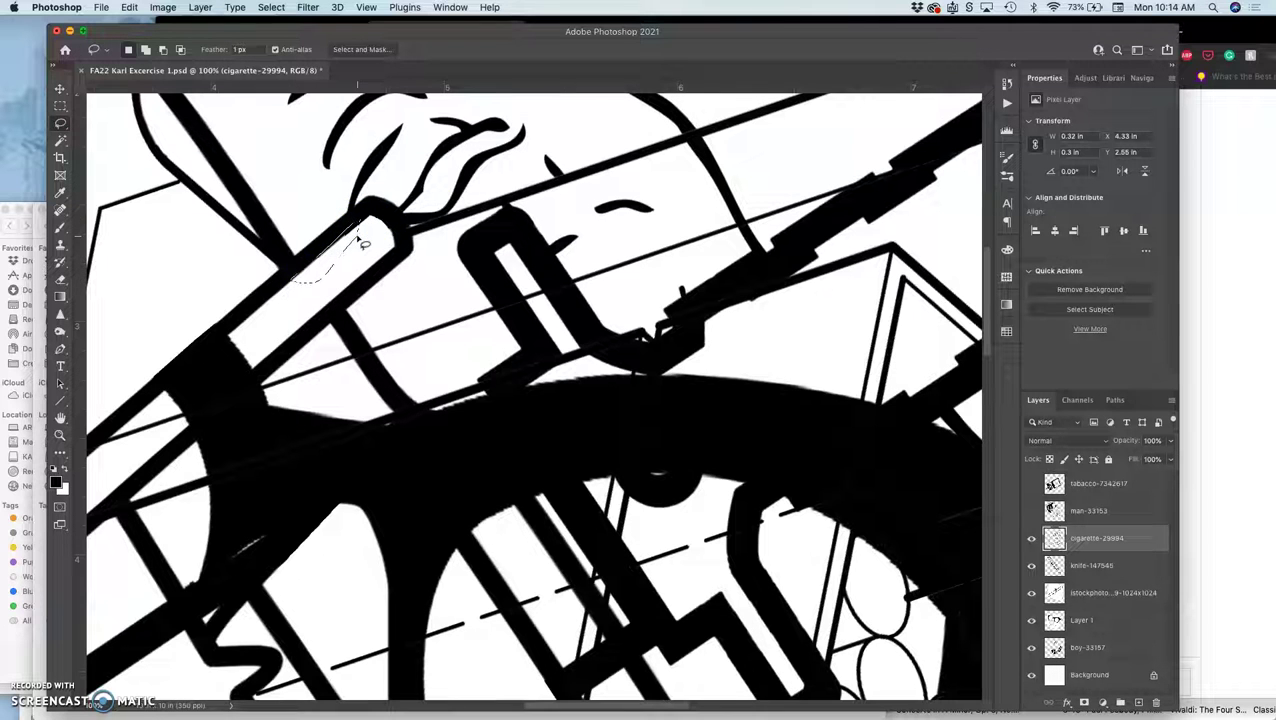
pyautogui.scroll(-3, 364, 243)
pyautogui.hscroll(-5, 364, 243)
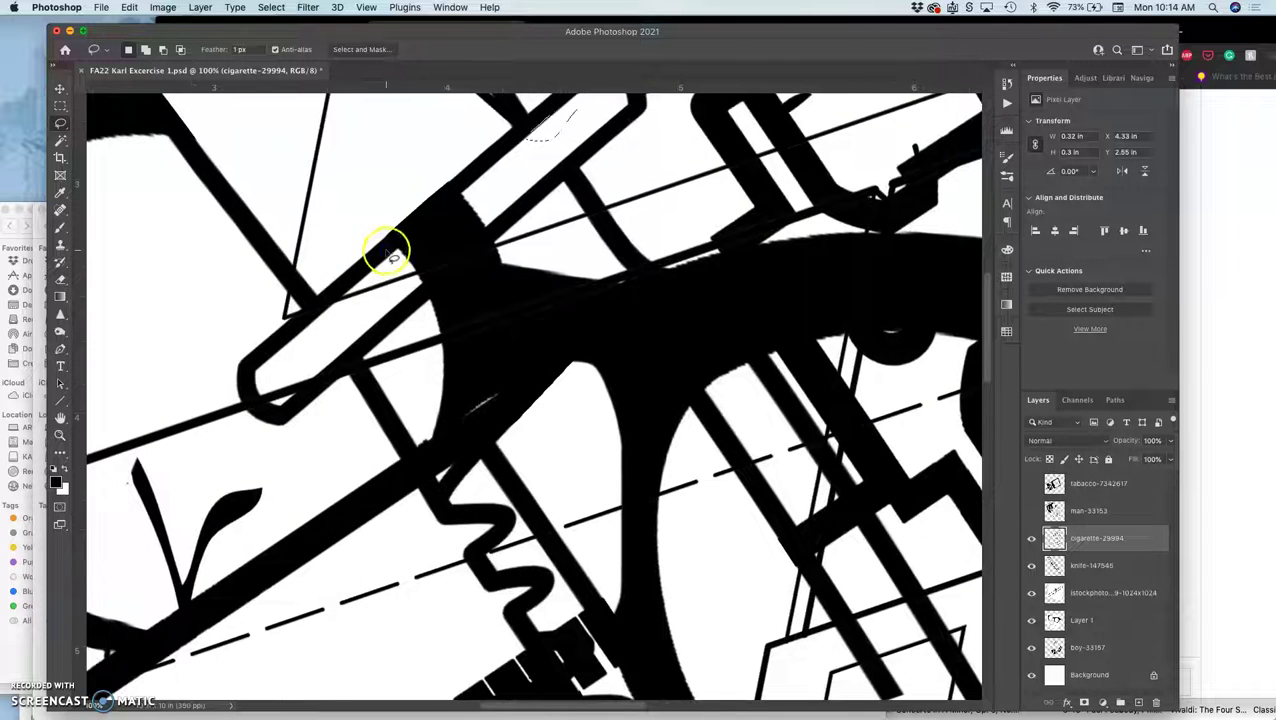
pyautogui.moveTo(345, 293)
pyautogui.mouseDown()
pyautogui.moveTo(251, 371)
pyautogui.moveTo(279, 417)
pyautogui.moveTo(316, 382)
pyautogui.mouseUp()
pyautogui.moveTo(437, 275); pyautogui.dragTo(392, 241)
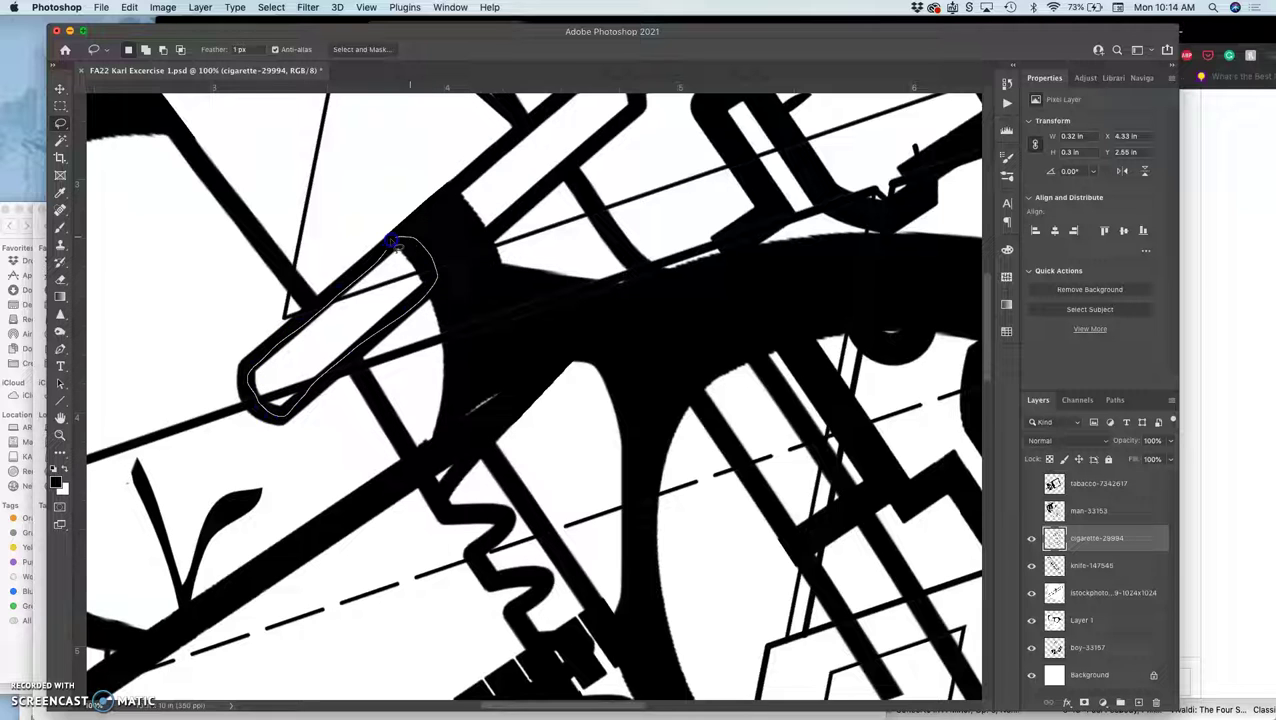
pyautogui.click(427, 270)
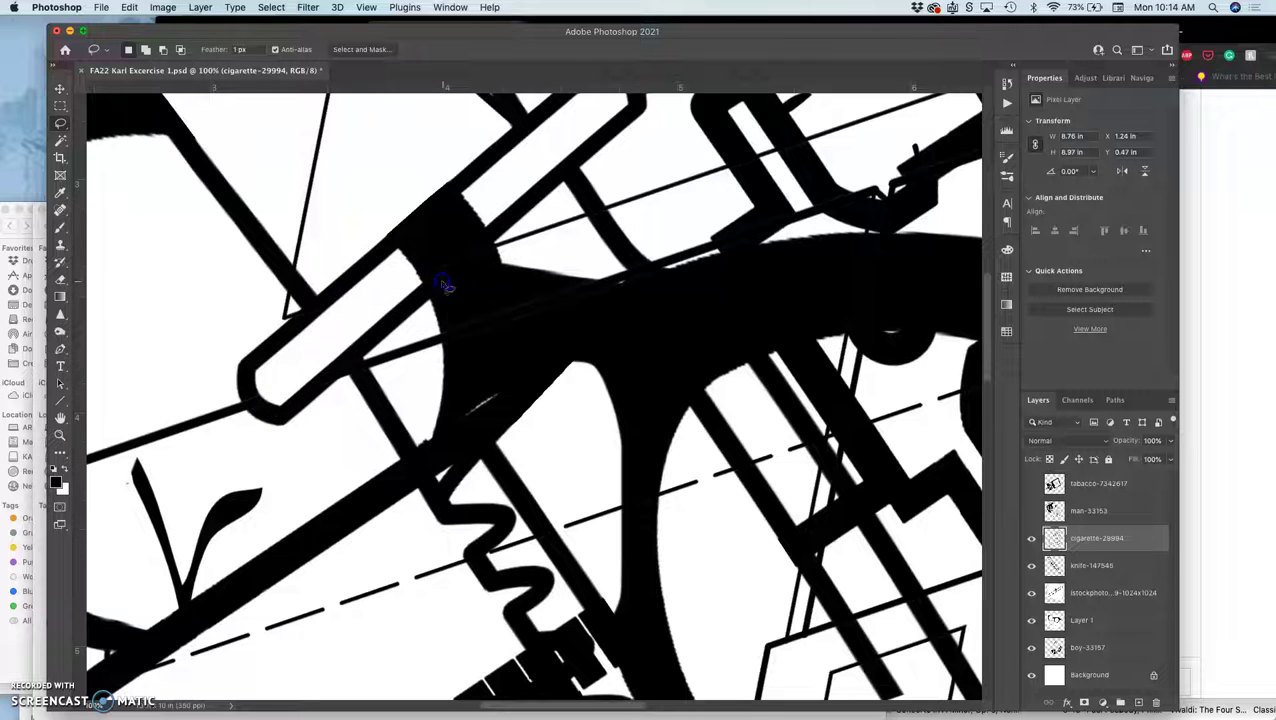
# Erase two small cigarette pieces near the fingers, deselecting after each
pyautogui.hscroll(5, 445, 335)
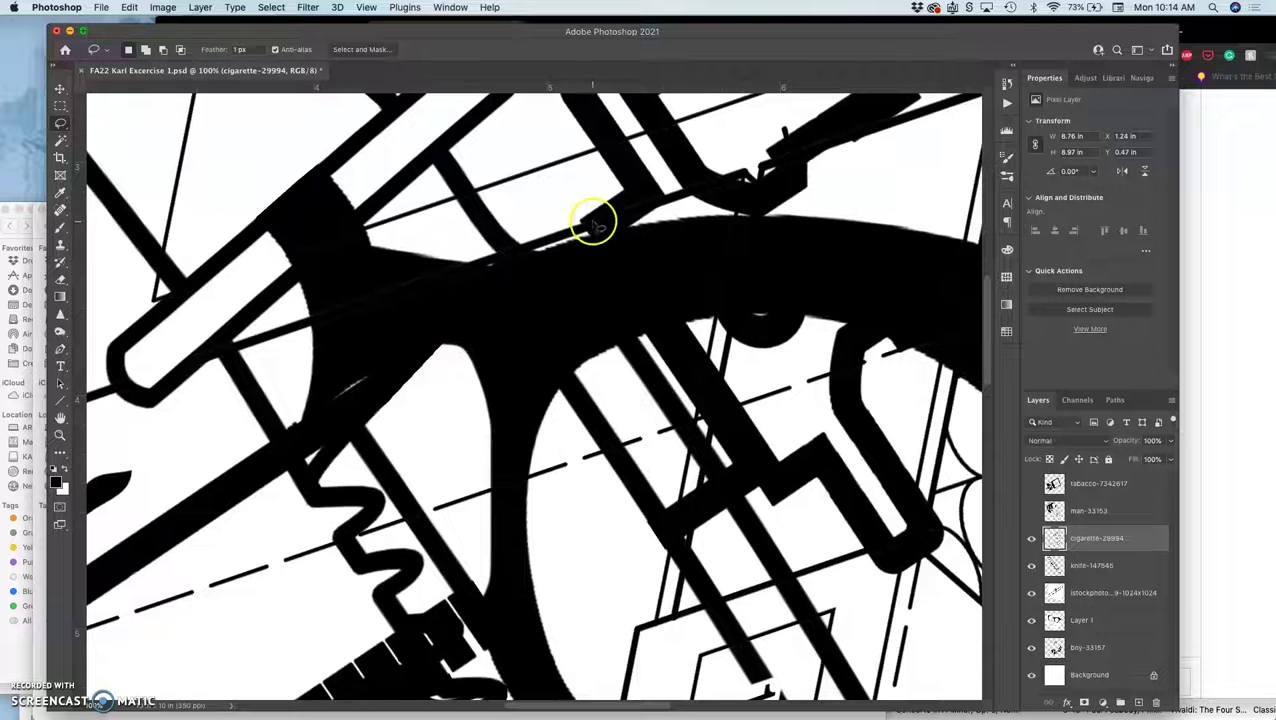
pyautogui.moveTo(590, 220)
pyautogui.mouseDown()
pyautogui.moveTo(451, 272)
pyautogui.moveTo(579, 249)
pyautogui.moveTo(611, 226)
pyautogui.moveTo(598, 265)
pyautogui.mouseUp()
pyautogui.press('Delete')
pyautogui.click(533, 256)
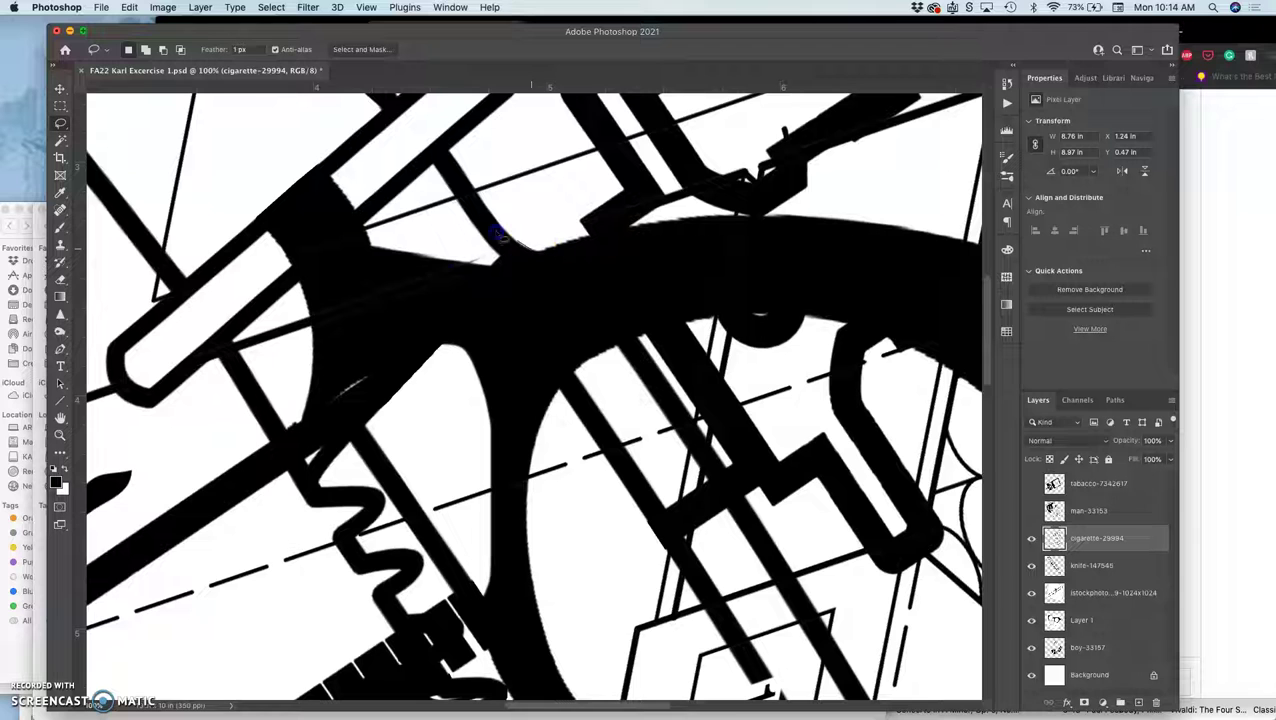
pyautogui.moveTo(499, 236)
pyautogui.mouseDown()
pyautogui.moveTo(515, 293)
pyautogui.moveTo(540, 290)
pyautogui.mouseUp()
pyautogui.press('Delete')
pyautogui.click(547, 288)
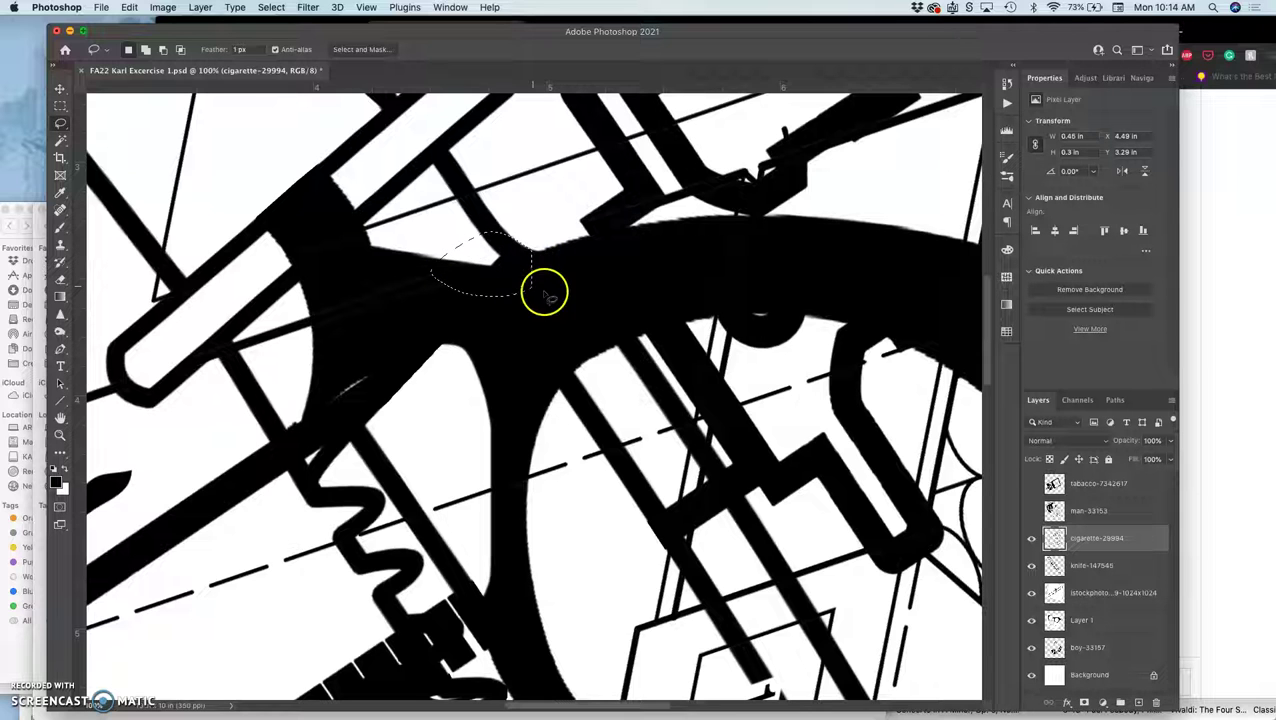
# Outline the cigarette section beside the hand and its lower stub, delete them and deselect
pyautogui.hscroll(10, 550, 295)
pyautogui.scroll(7, 558, 299)
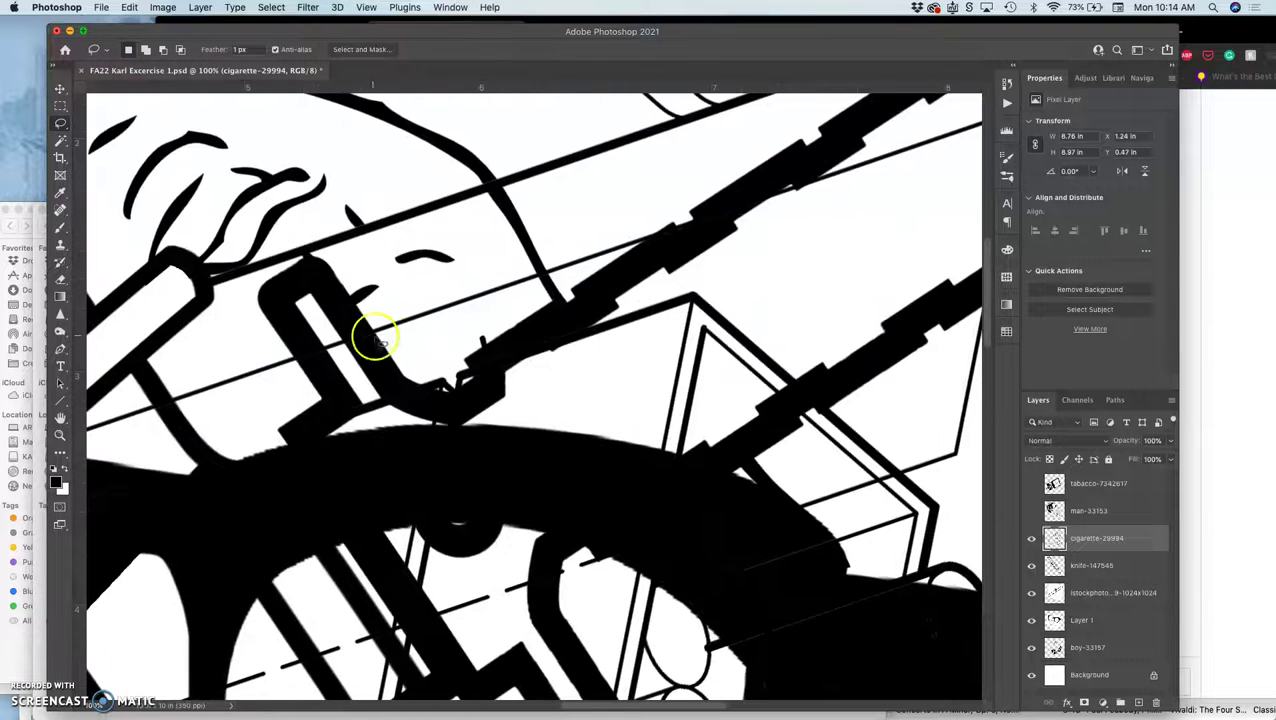
pyautogui.moveTo(310, 342)
pyautogui.mouseDown()
pyautogui.moveTo(379, 448)
pyautogui.moveTo(426, 443)
pyautogui.mouseUp()
pyautogui.moveTo(390, 373); pyautogui.dragTo(322, 300)
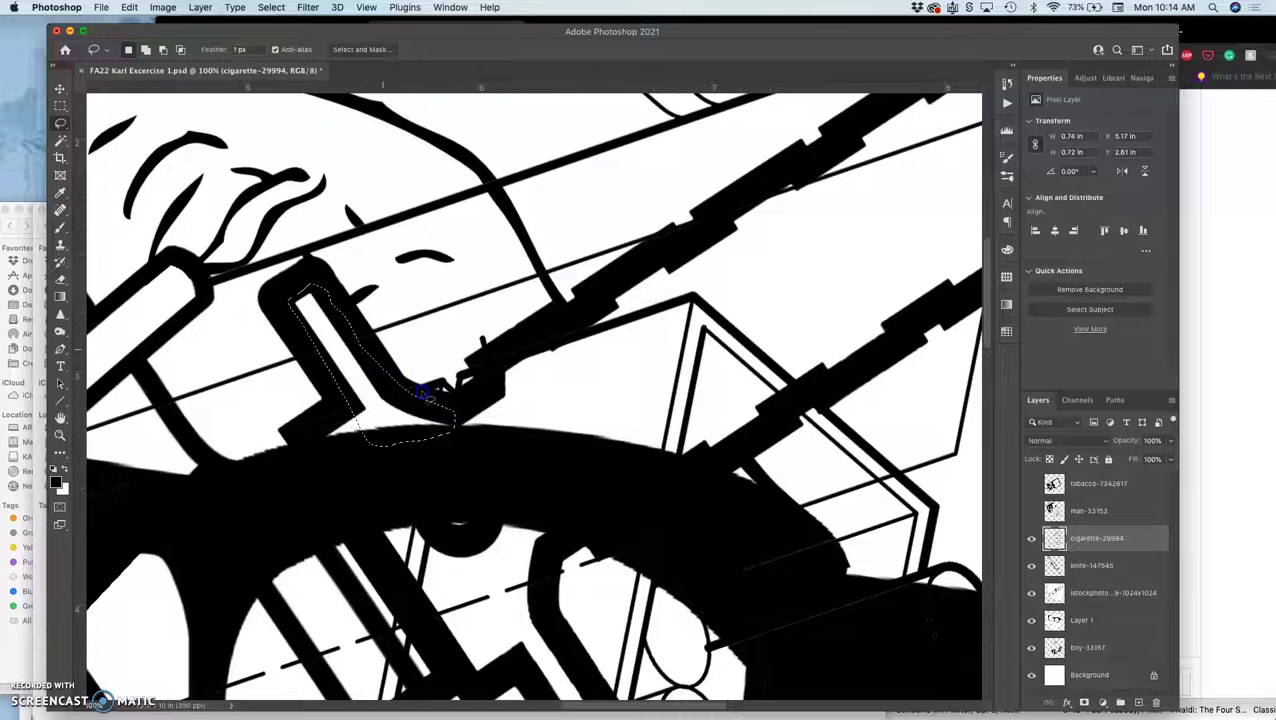
pyautogui.hscroll(4, 527, 450)
pyautogui.scroll(3, 527, 450)
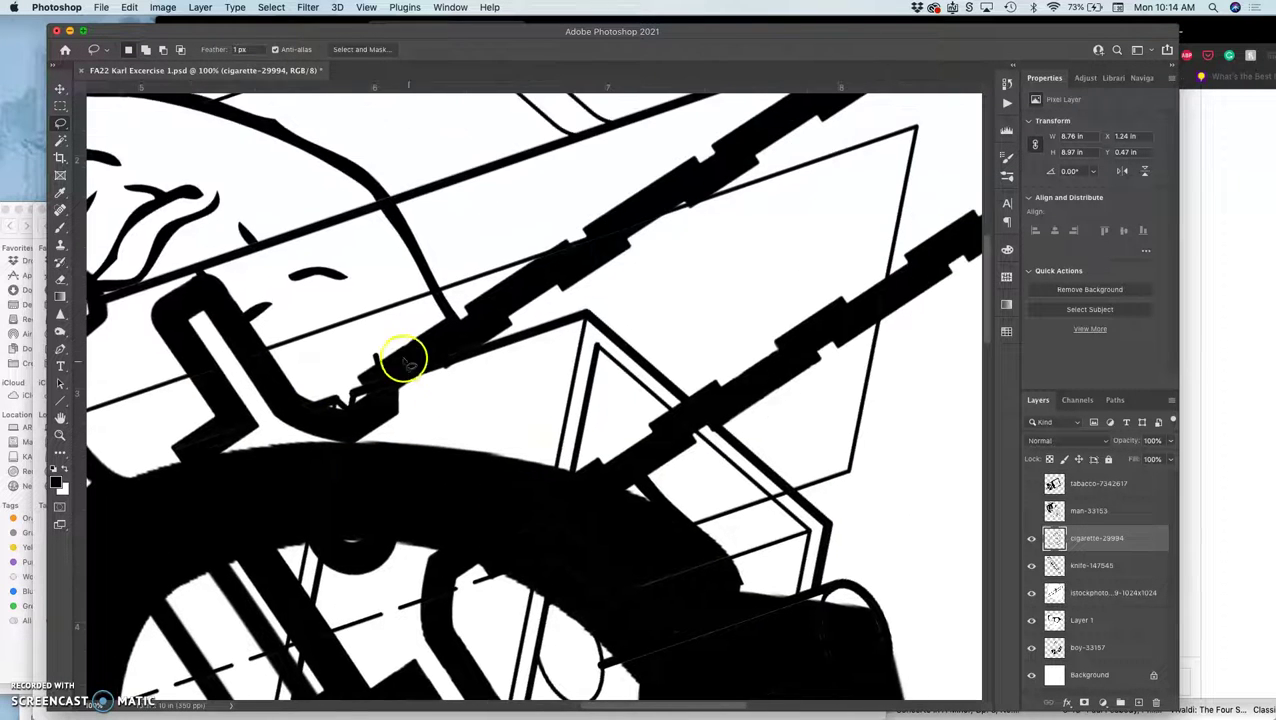
pyautogui.moveTo(360, 346)
pyautogui.mouseDown()
pyautogui.moveTo(308, 408)
pyautogui.moveTo(361, 416)
pyautogui.moveTo(396, 372)
pyautogui.mouseUp()
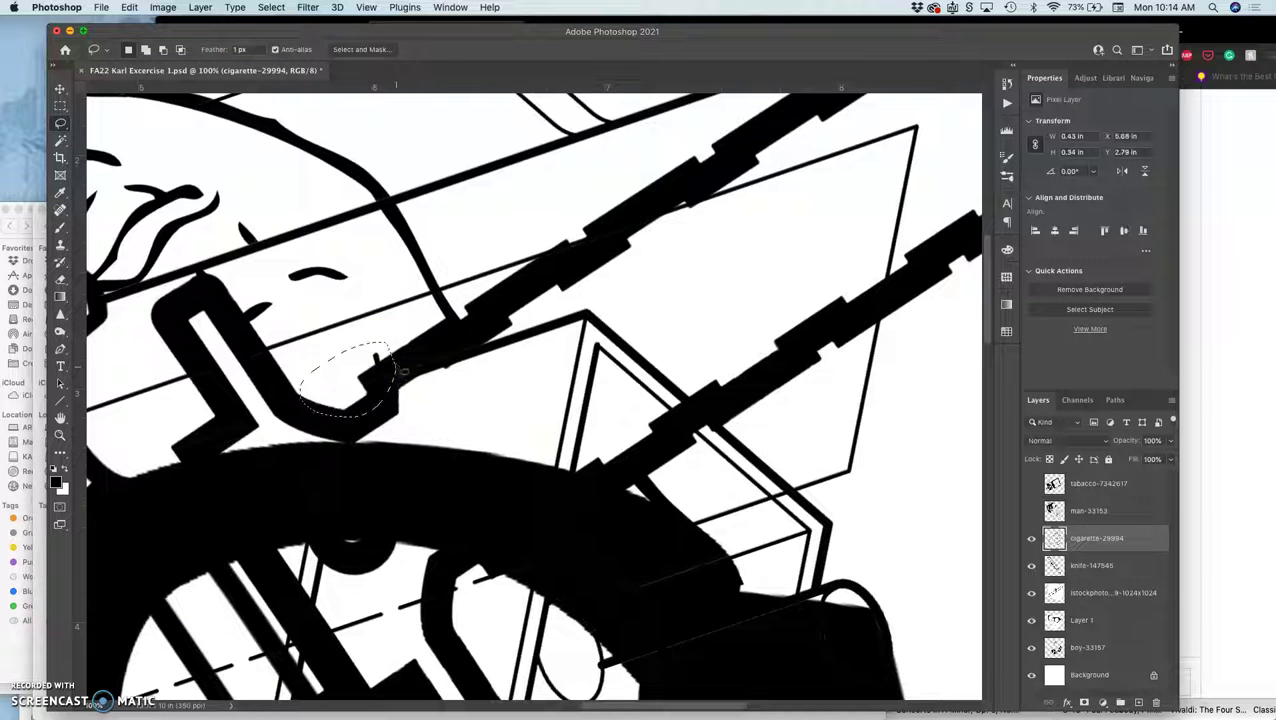
pyautogui.press('Delete')
pyautogui.press('super+d')
# Lasso another small piece of the cigarette edge, then zoom out to the whole collage
pyautogui.click(210, 270)
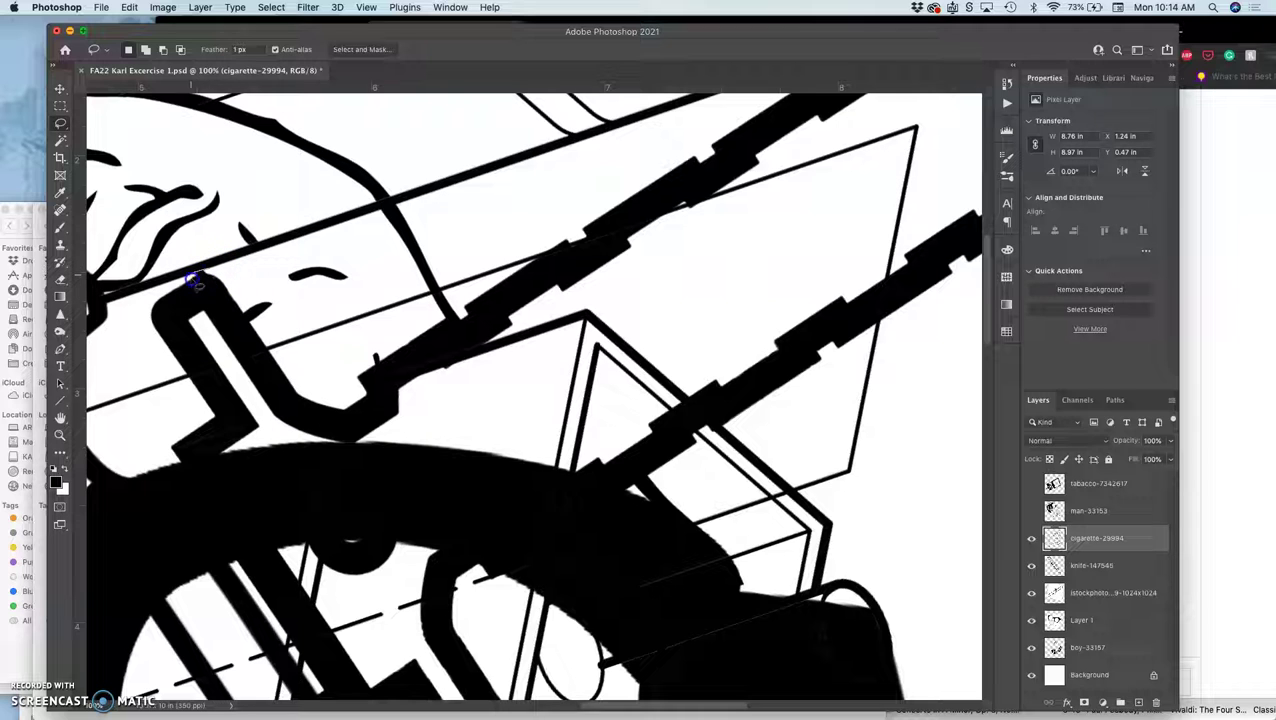
pyautogui.moveTo(195, 282)
pyautogui.mouseDown()
pyautogui.moveTo(249, 299)
pyautogui.moveTo(326, 365)
pyautogui.mouseUp()
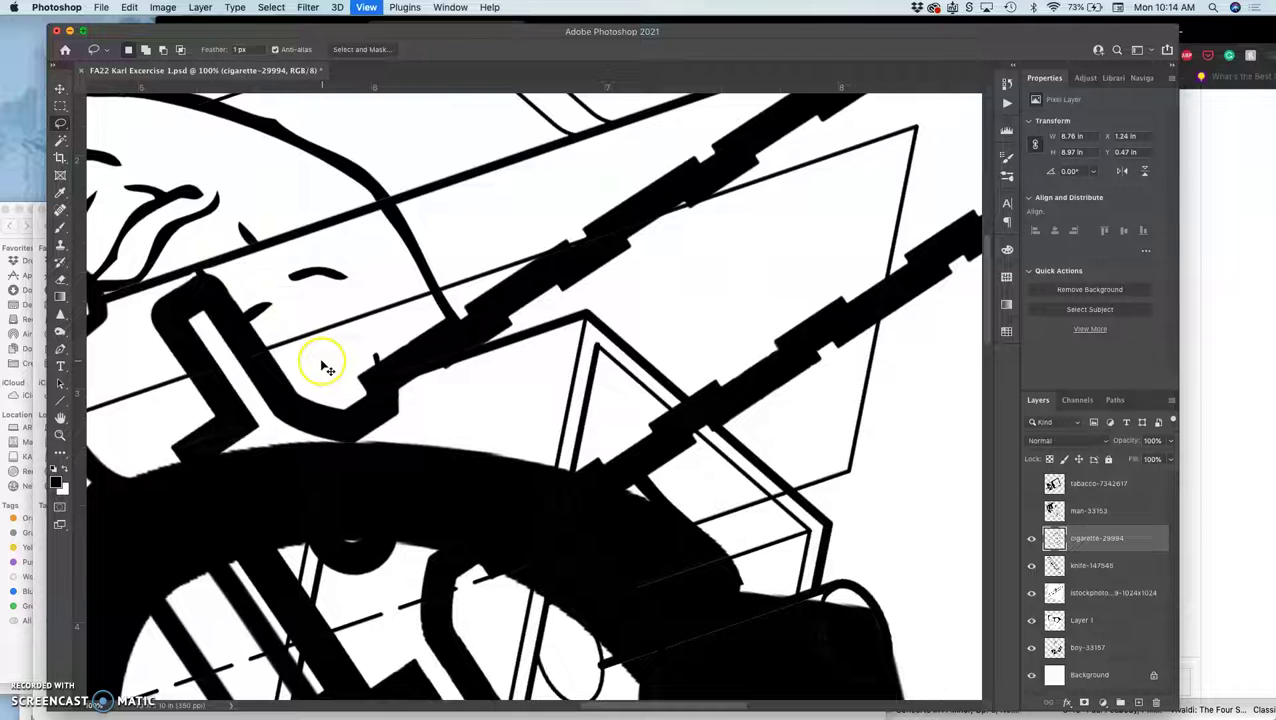
pyautogui.press('super+minus')
pyautogui.press('super+minus')
pyautogui.press('super+minus')
pyautogui.press('super+minus')
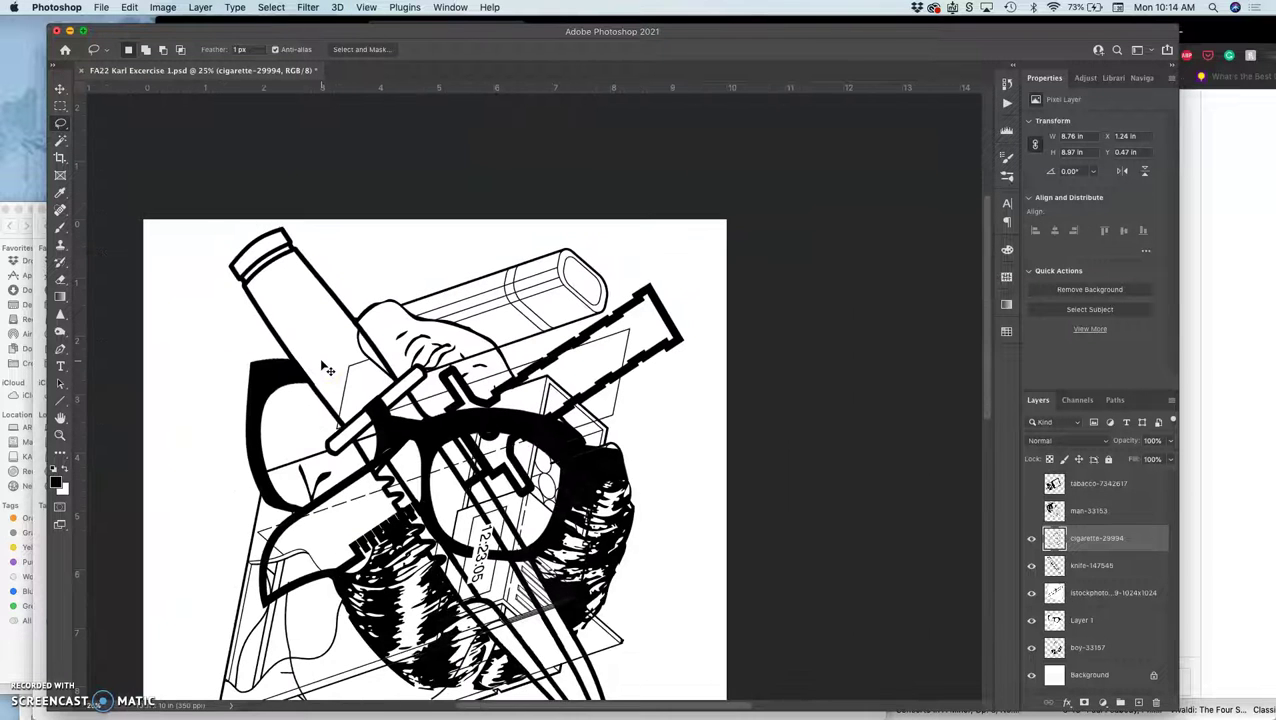
pyautogui.press('super+minus')
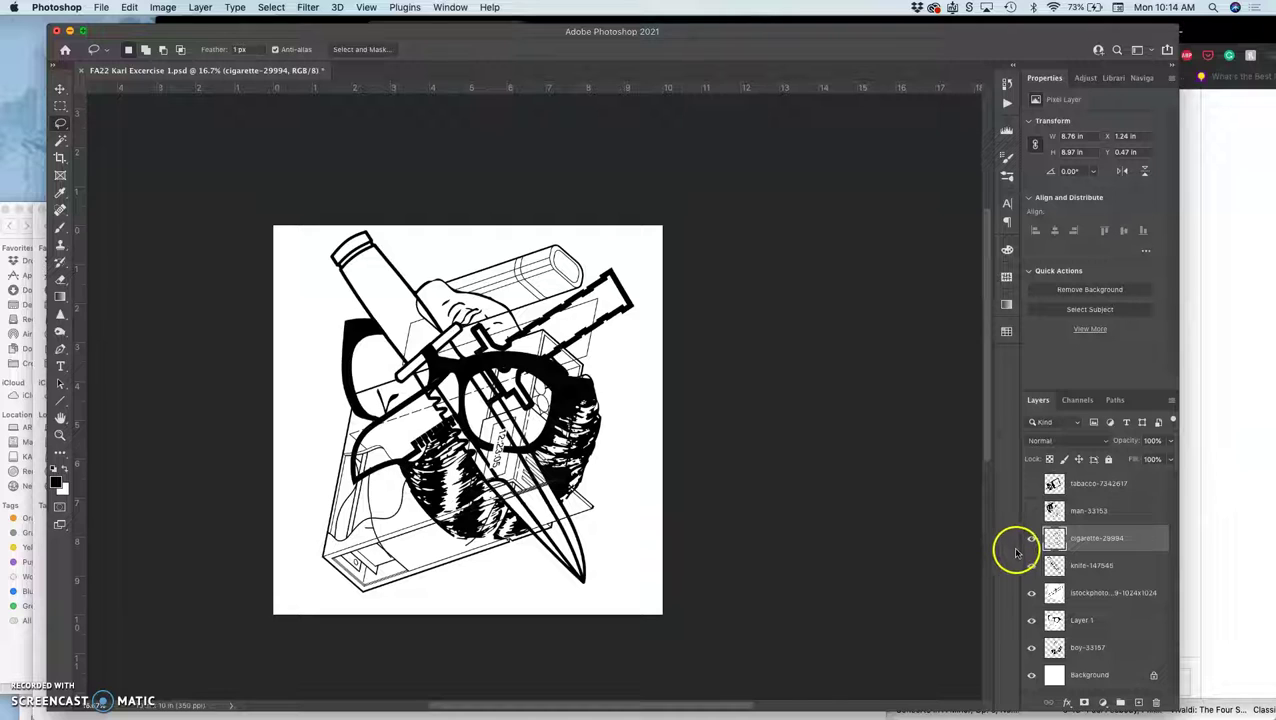
pyautogui.click(1032, 512)
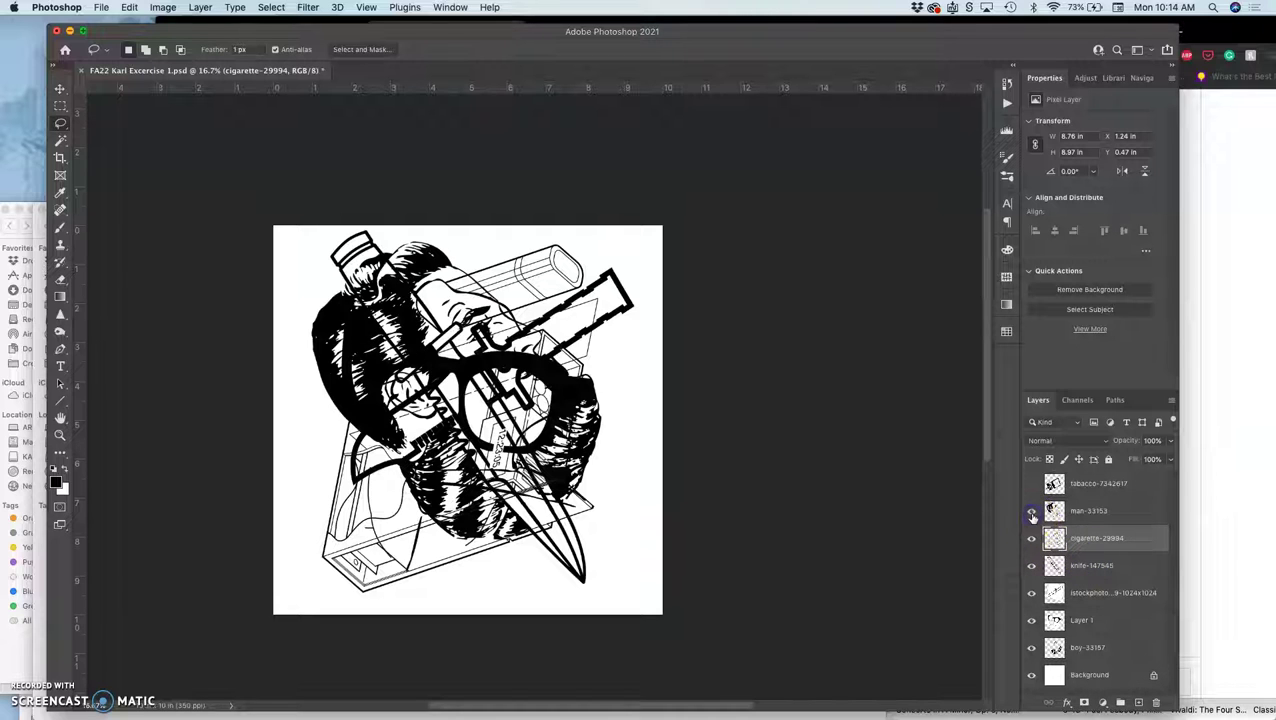
pyautogui.click(1032, 513)
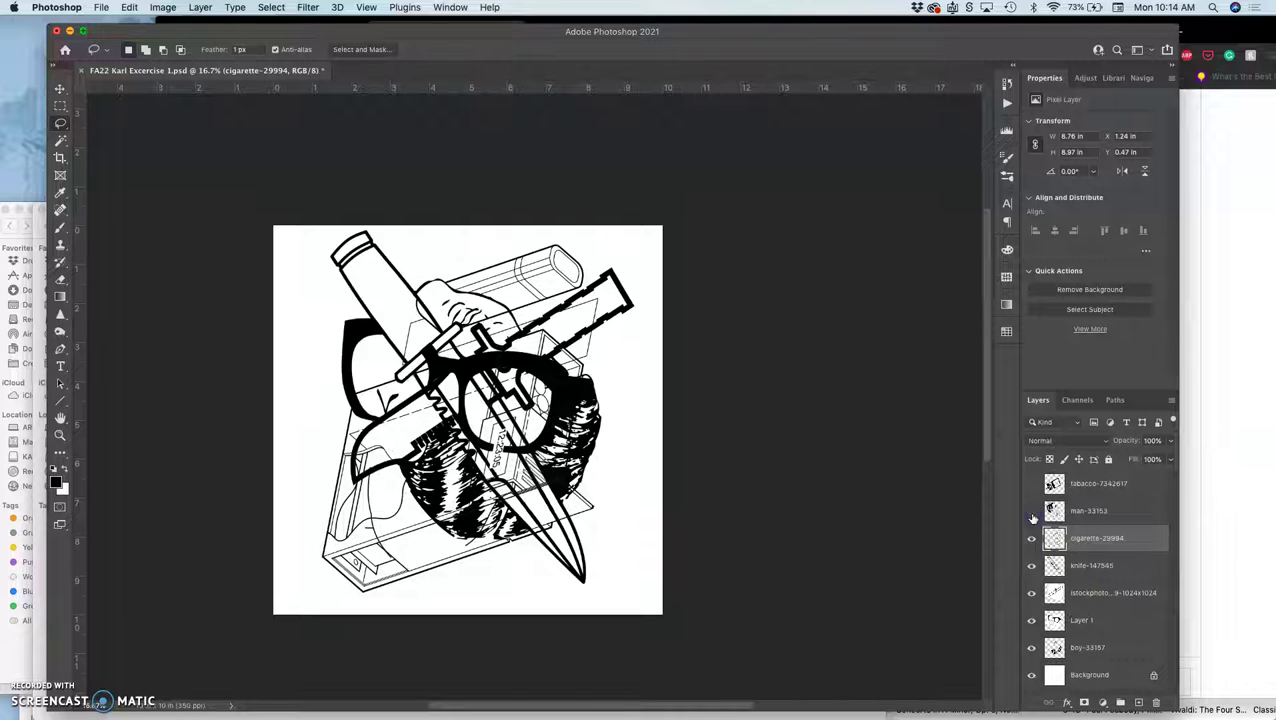
pyautogui.click(1032, 512)
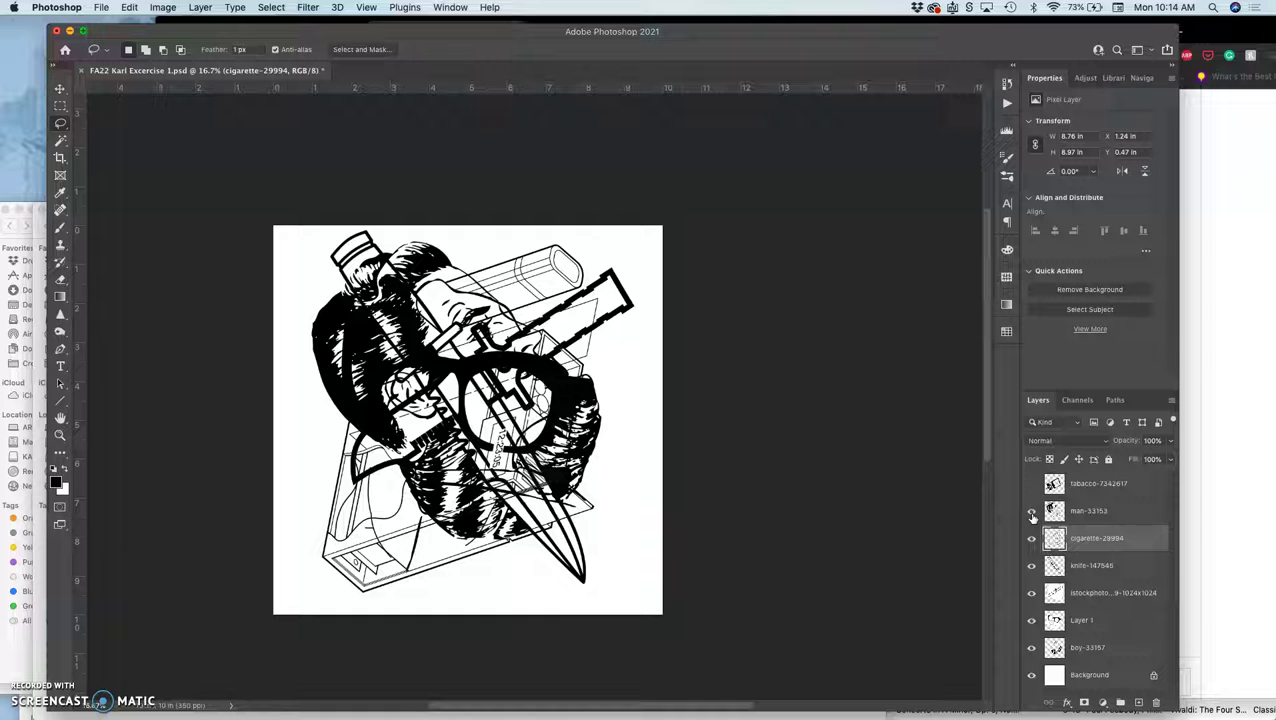
pyautogui.click(1032, 513)
pyautogui.click(1032, 513)
pyautogui.click(1030, 485)
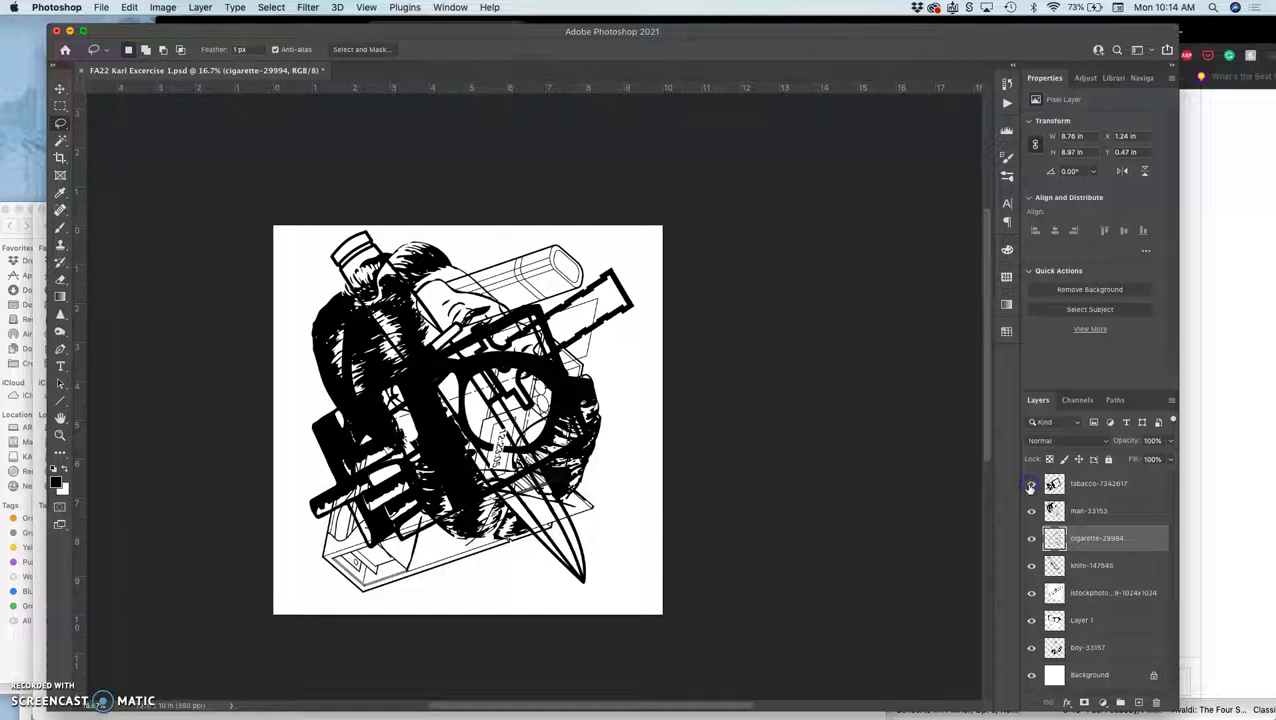
pyautogui.click(1030, 486)
pyautogui.click(1032, 512)
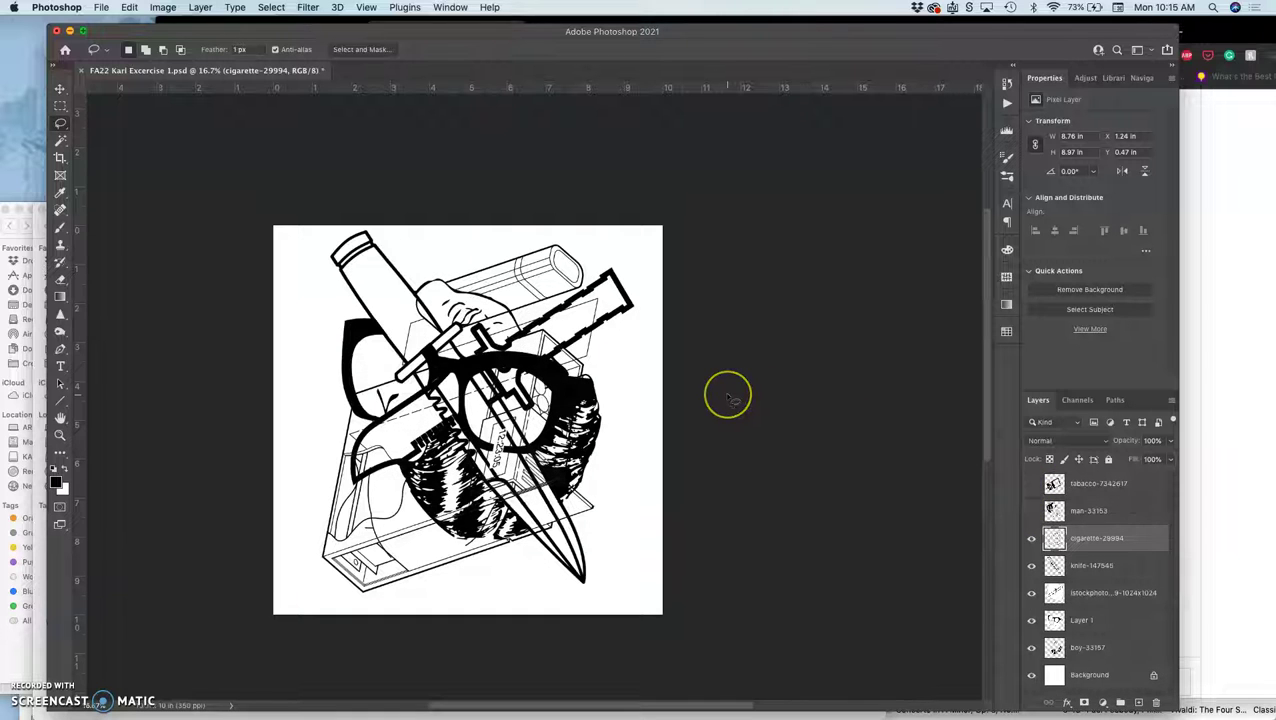
pyautogui.click(1031, 538)
pyautogui.click(1031, 565)
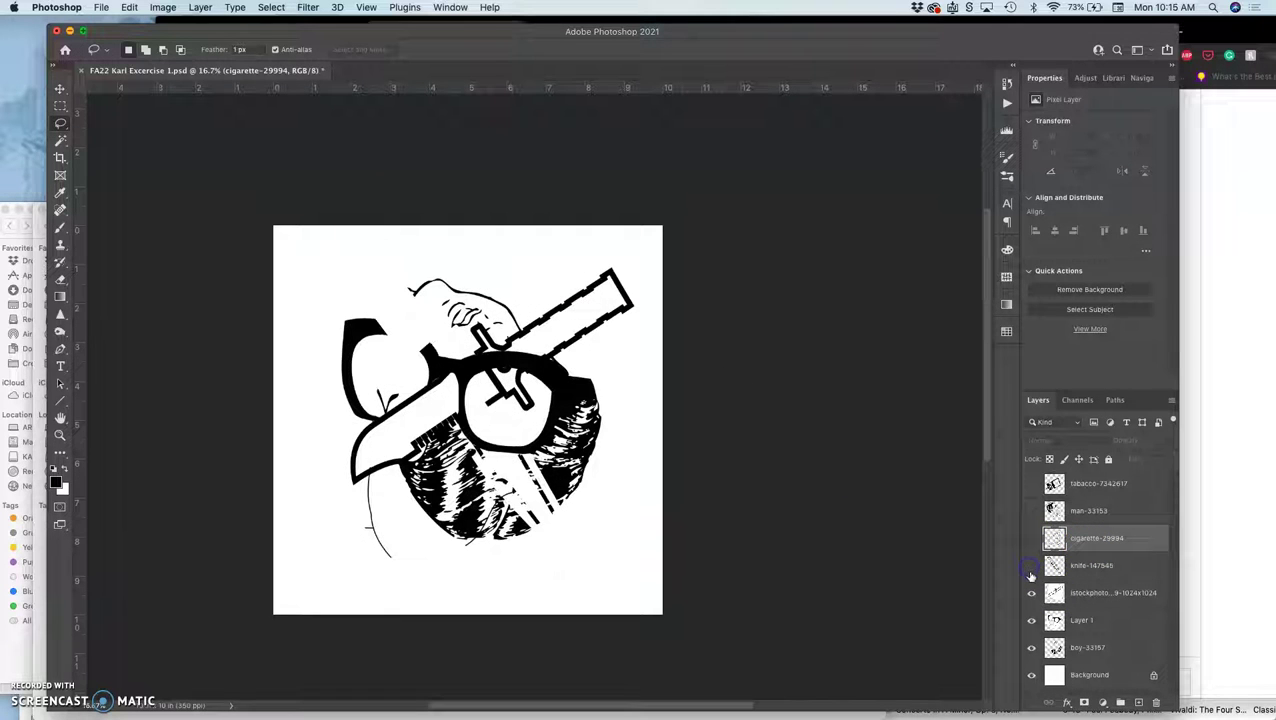
pyautogui.click(1031, 593)
pyautogui.click(1030, 620)
pyautogui.click(1030, 620)
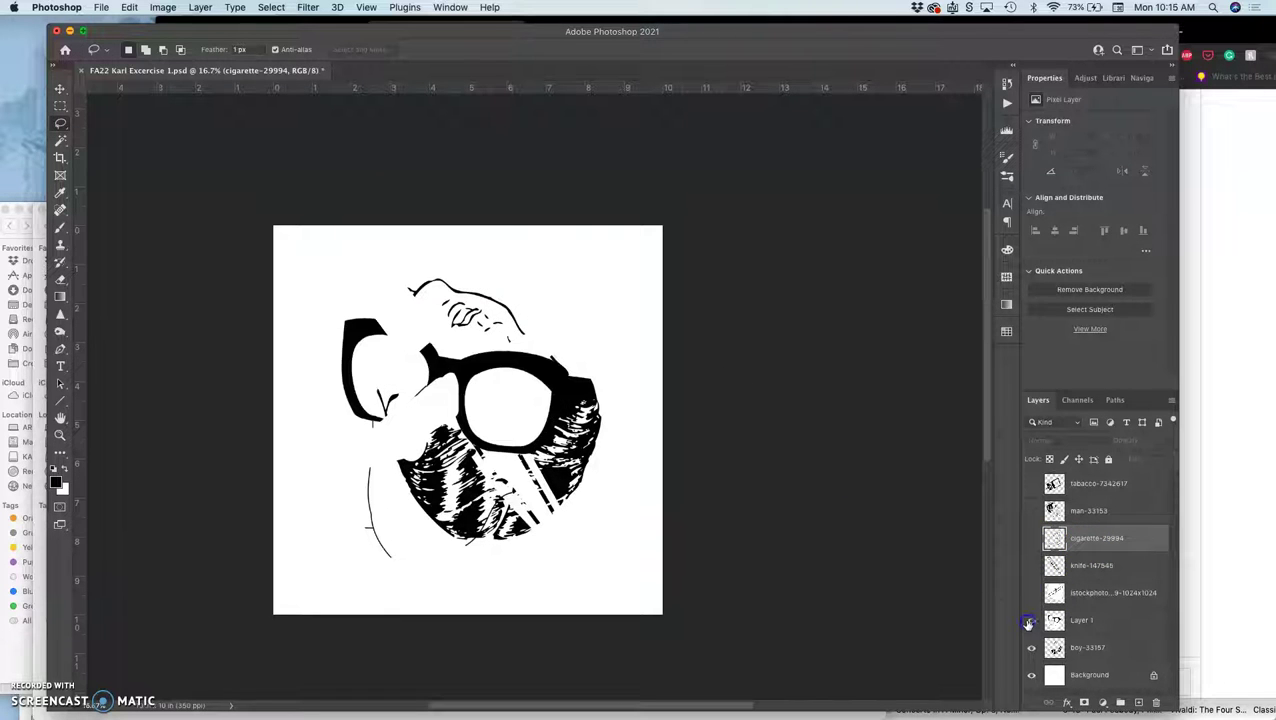
pyautogui.click(1031, 620)
pyautogui.click(1031, 647)
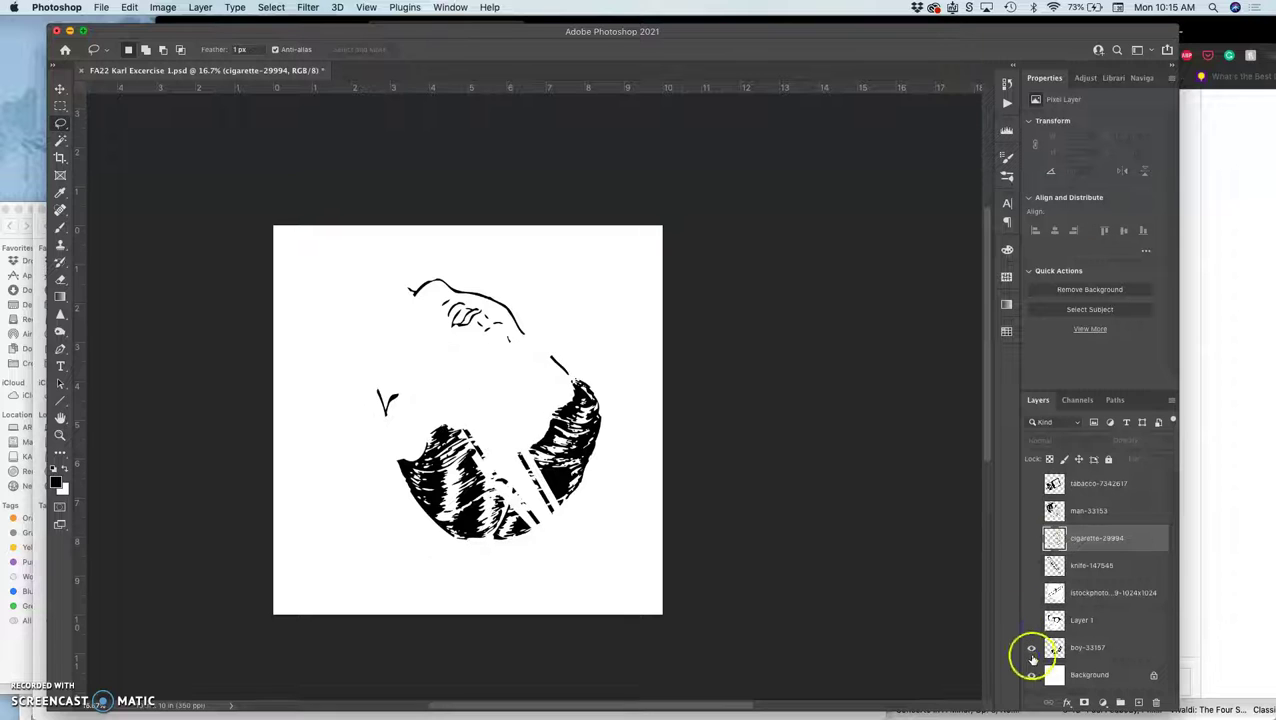
pyautogui.click(1031, 647)
pyautogui.click(1031, 620)
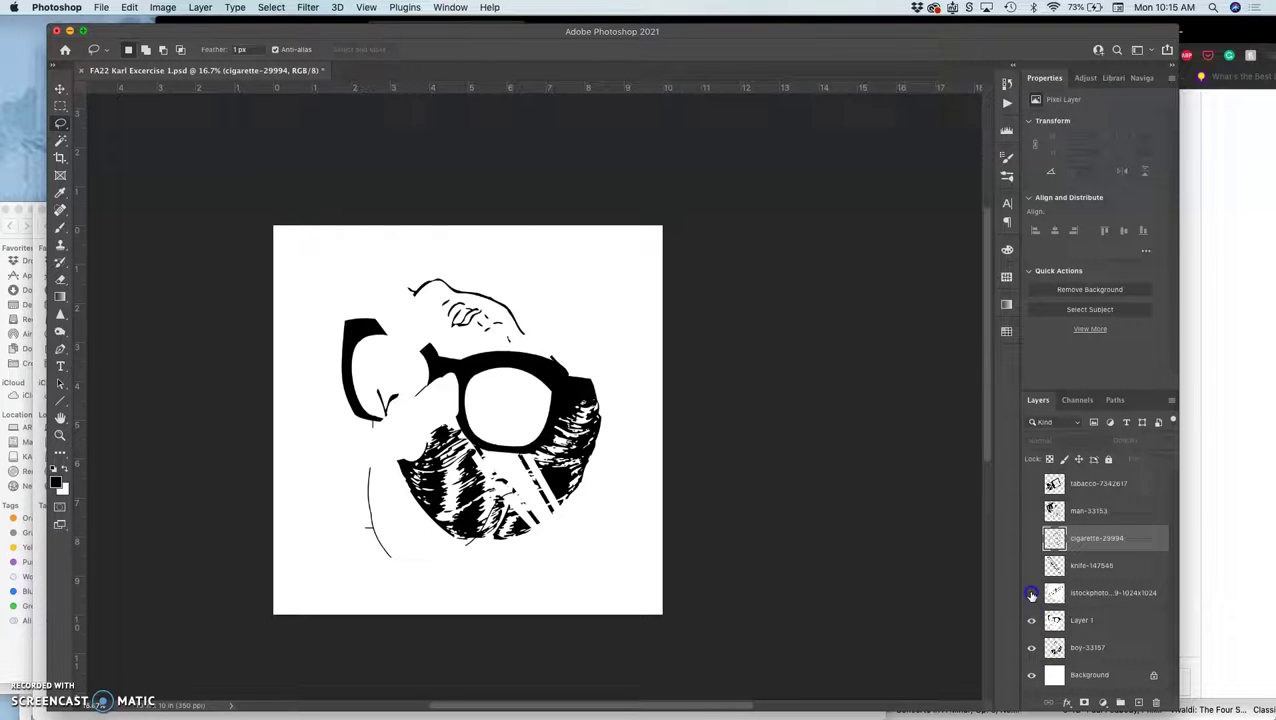
pyautogui.click(1031, 593)
pyautogui.click(1032, 566)
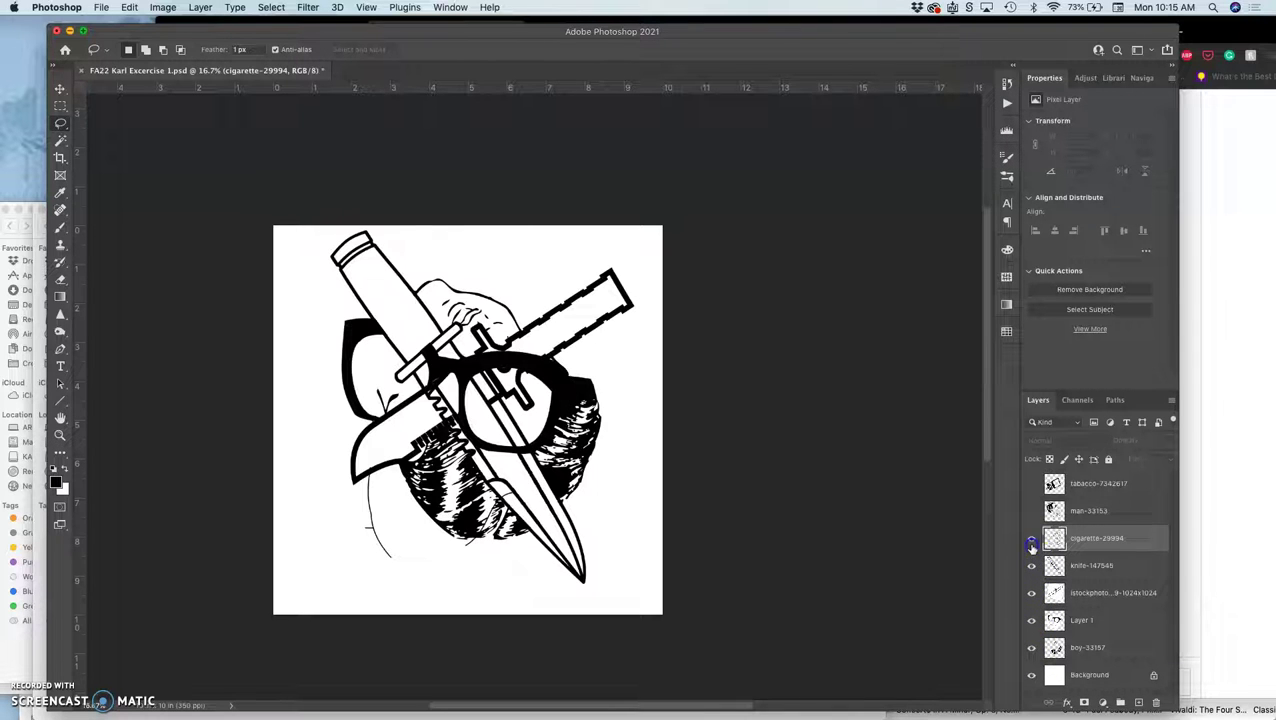
pyautogui.click(1032, 539)
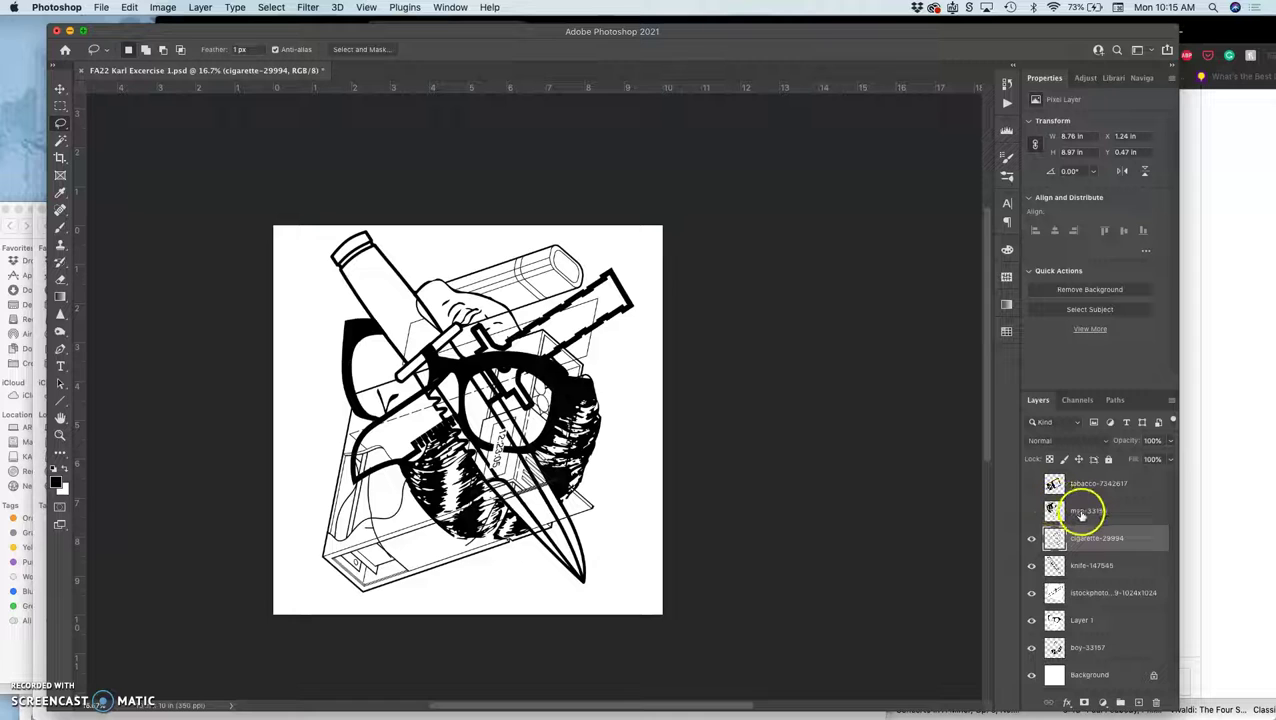
pyautogui.click(1032, 511)
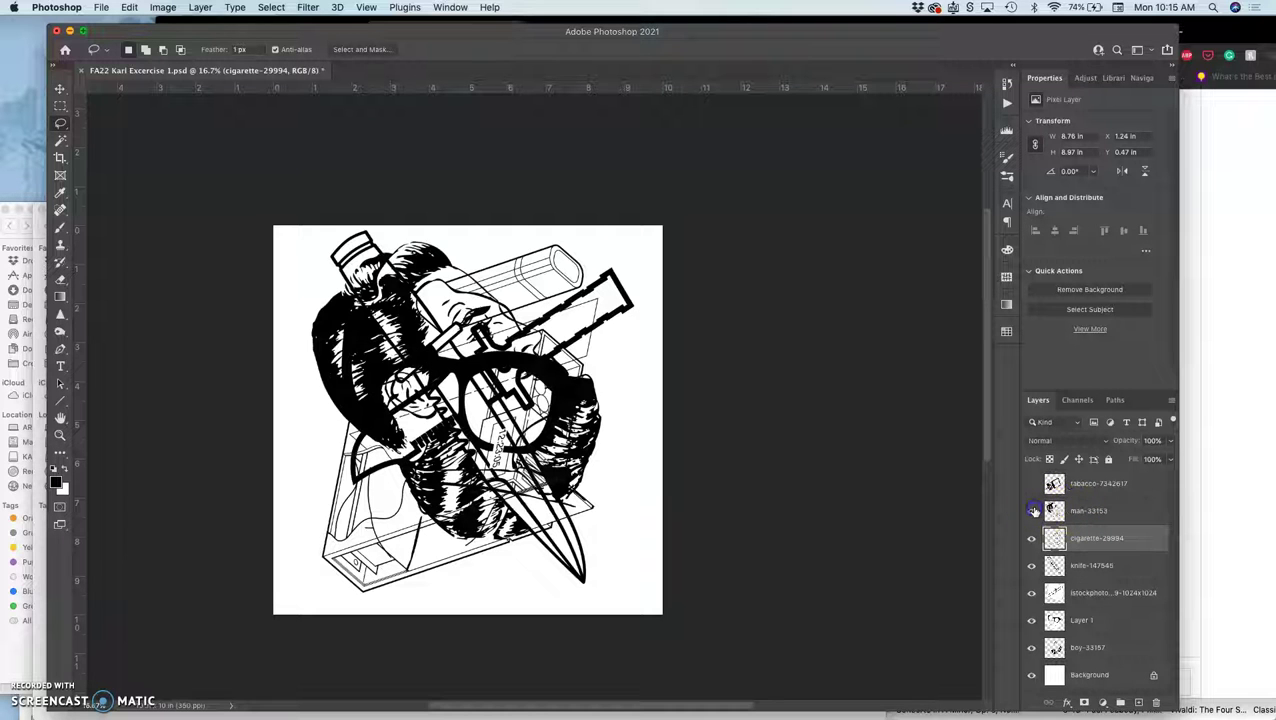
pyautogui.click(1032, 511)
# Save the collage and select the layers from cigarette-29994 down to boy-33157 together
pyautogui.press('super+s')
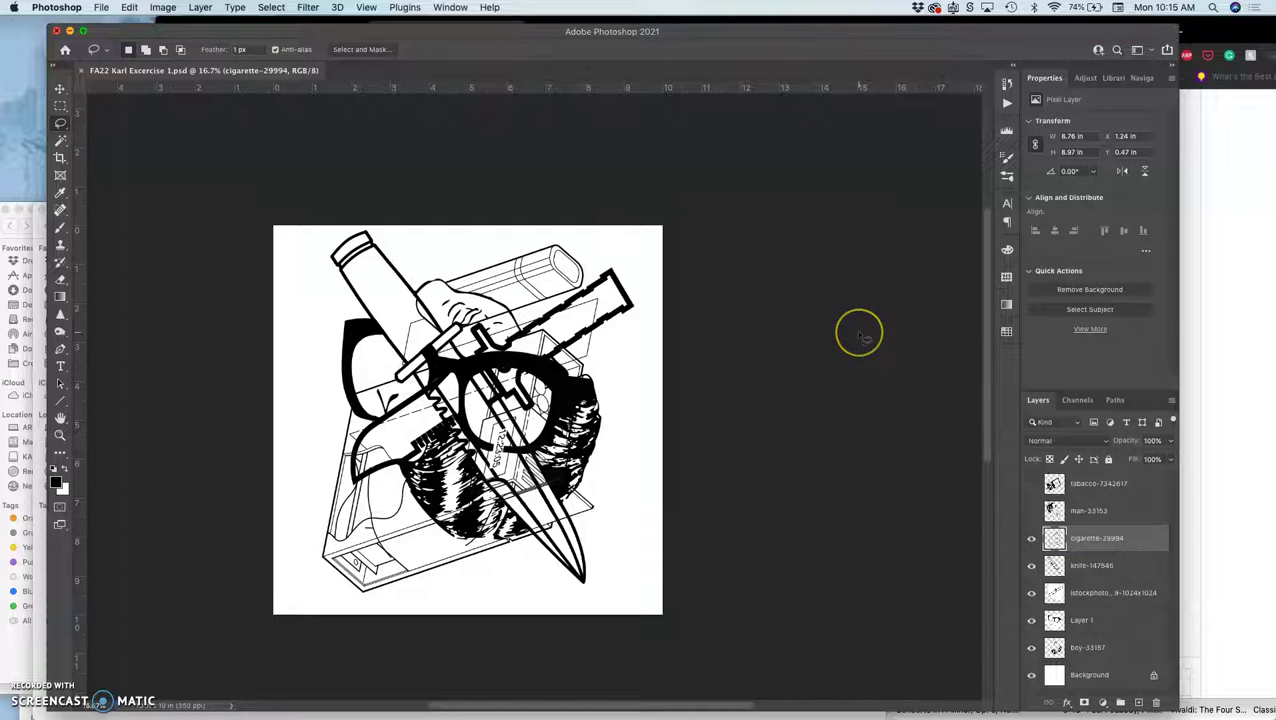
pyautogui.scroll(-3, 861, 341)
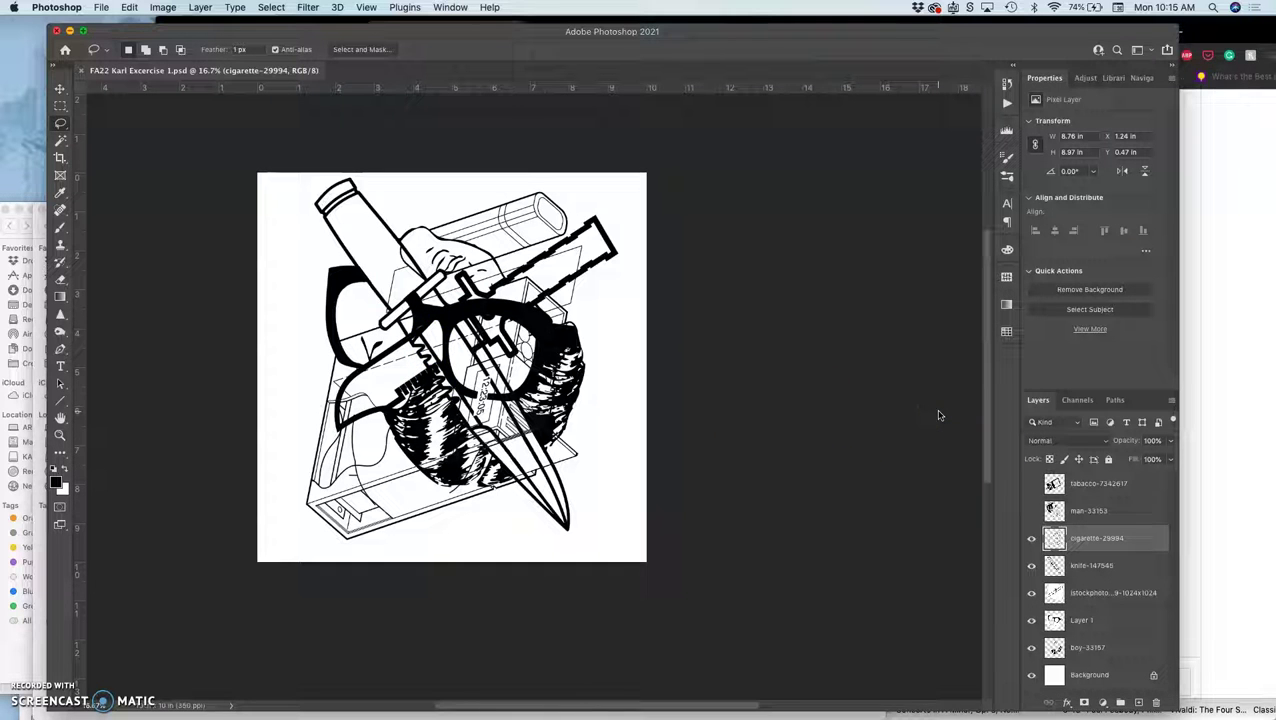
pyautogui.keyDown('shift'); pyautogui.click(1141, 566); pyautogui.keyUp('shift')
pyautogui.keyDown('shift'); pyautogui.click(1124, 595); pyautogui.keyUp('shift')
pyautogui.keyDown('shift'); pyautogui.click(1110, 648); pyautogui.keyUp('shift')
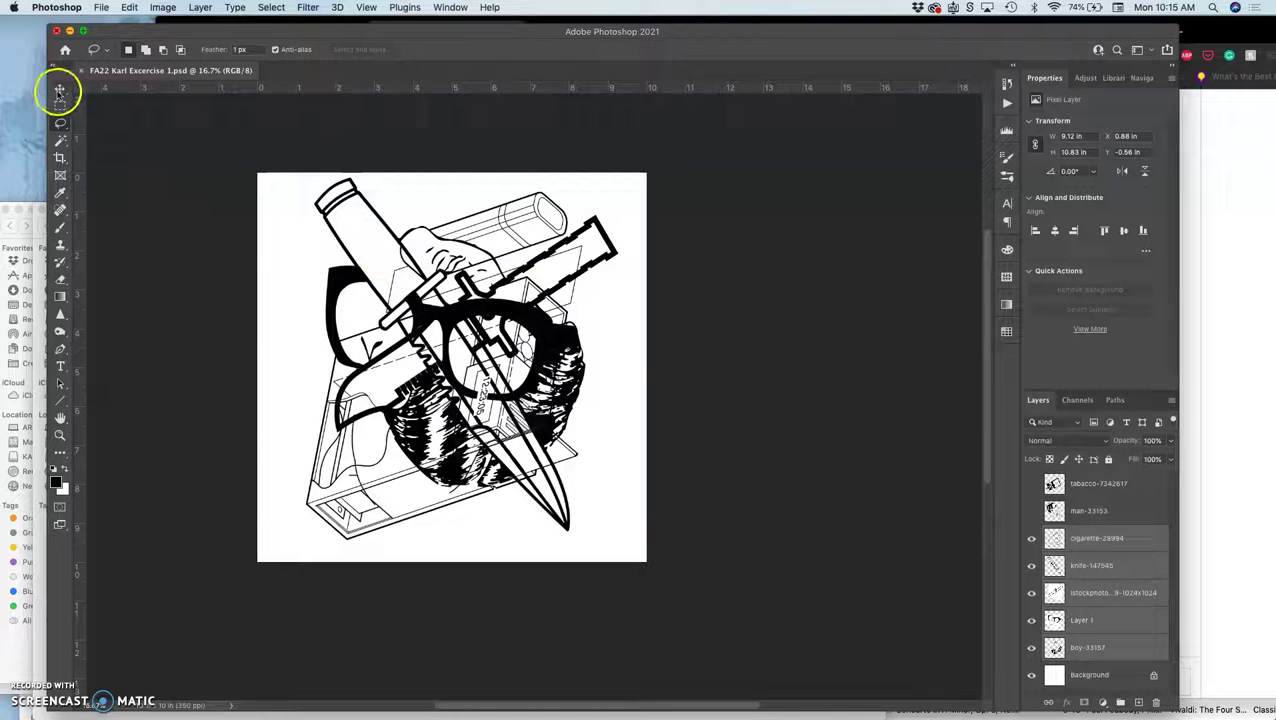
pyautogui.click(60, 91)
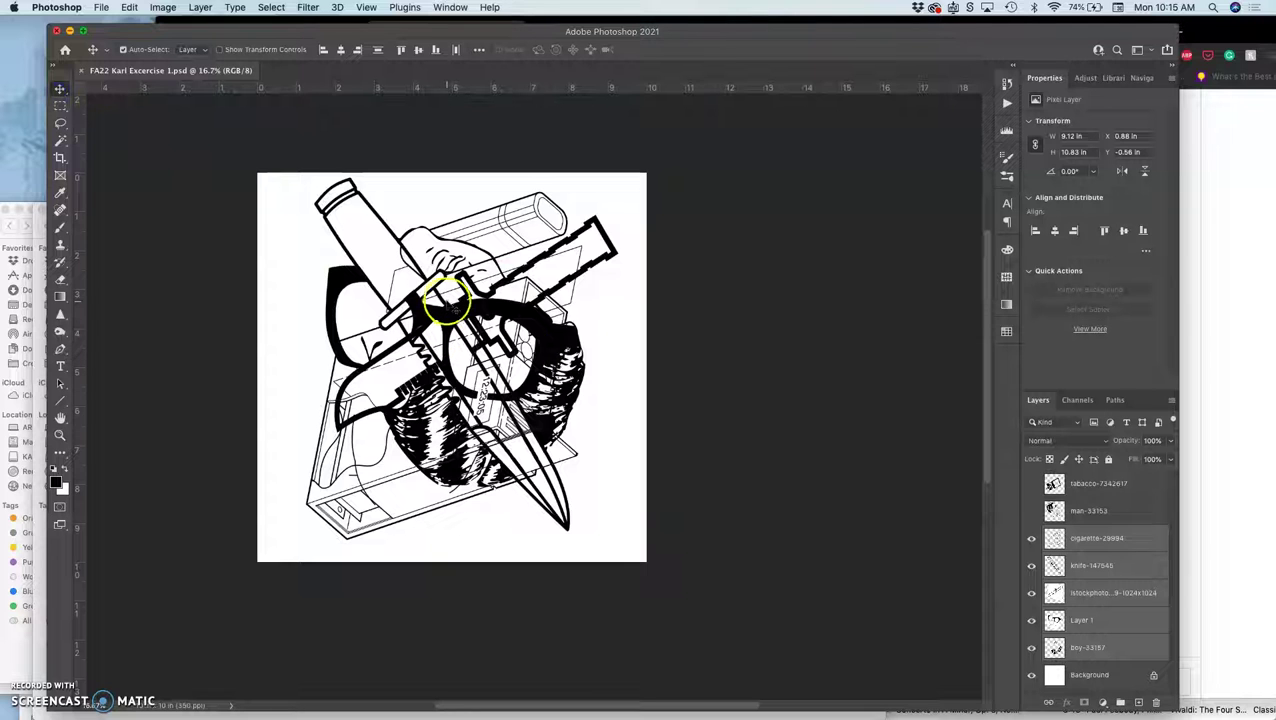
# Nudge the artwork down, then use Free Transform to enlarge it slightly and rotate it about 4 degrees
pyautogui.moveTo(450, 312)
pyautogui.mouseDown()
pyautogui.moveTo(453, 334)
pyautogui.moveTo(450, 322)
pyautogui.mouseUp()
pyautogui.press('super+t')
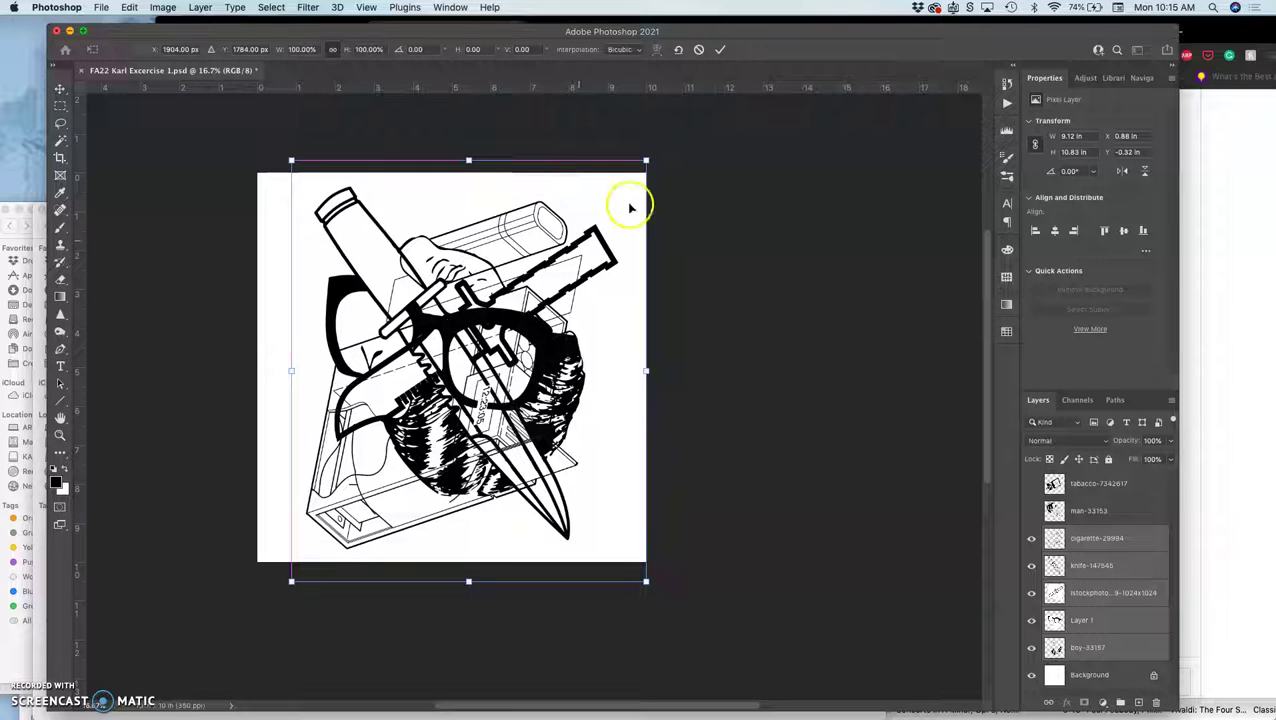
pyautogui.moveTo(646, 161); pyautogui.dragTo(662, 182)
pyautogui.moveTo(602, 232); pyautogui.dragTo(603, 226)
pyautogui.click(664, 177)
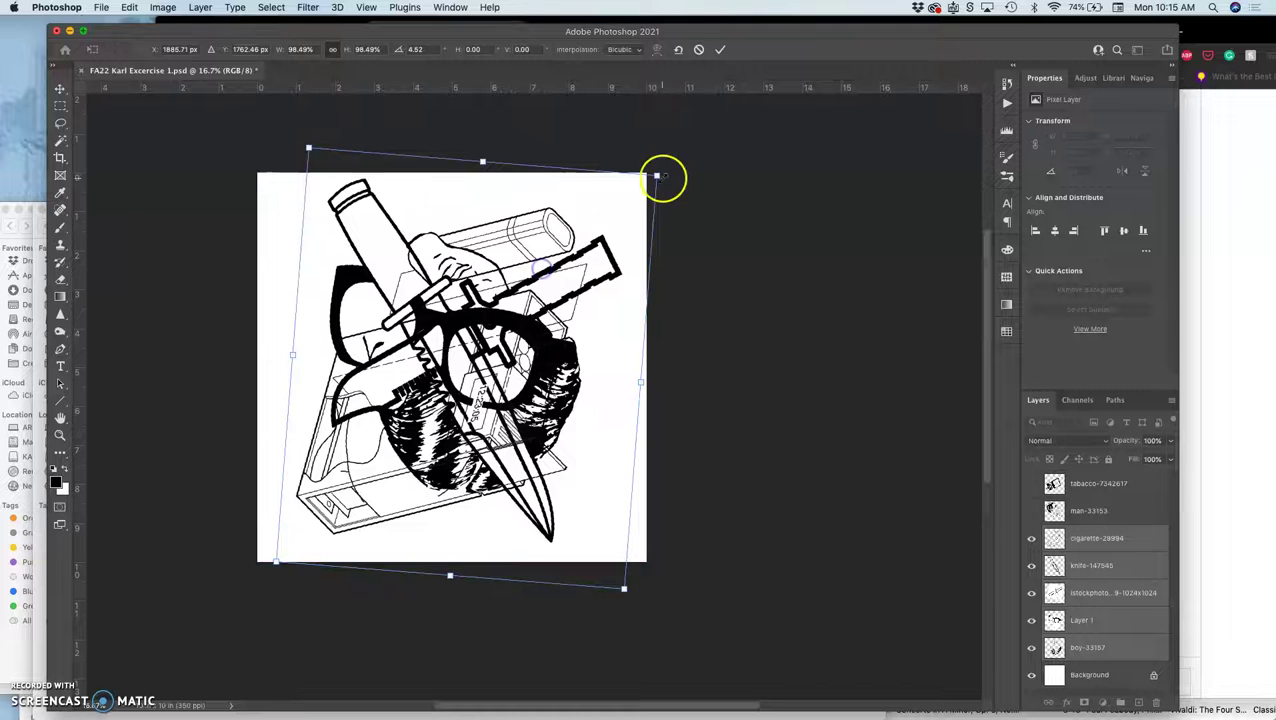
pyautogui.moveTo(675, 175); pyautogui.dragTo(614, 158)
pyautogui.moveTo(572, 279); pyautogui.dragTo(575, 276)
# Distort the artwork by pulling its bottom-right, bottom-left and top-left corners, then commit
pyautogui.rightClick(494, 318)
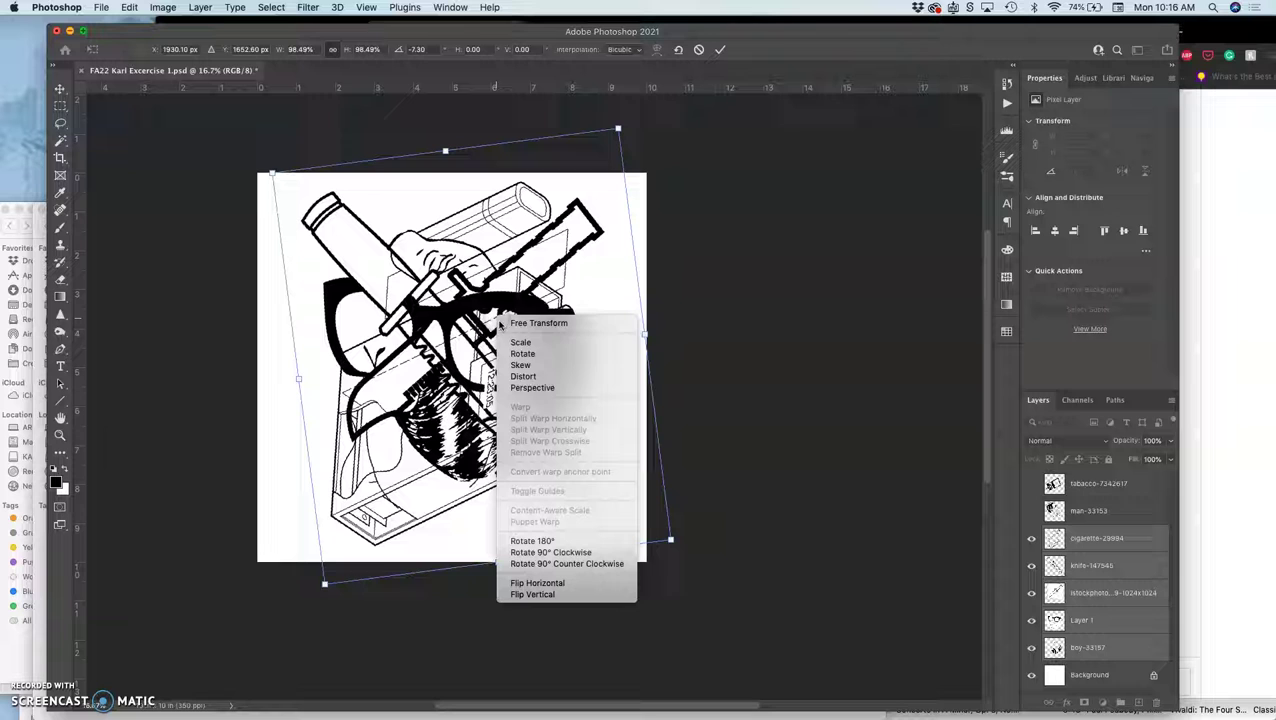
pyautogui.click(523, 376)
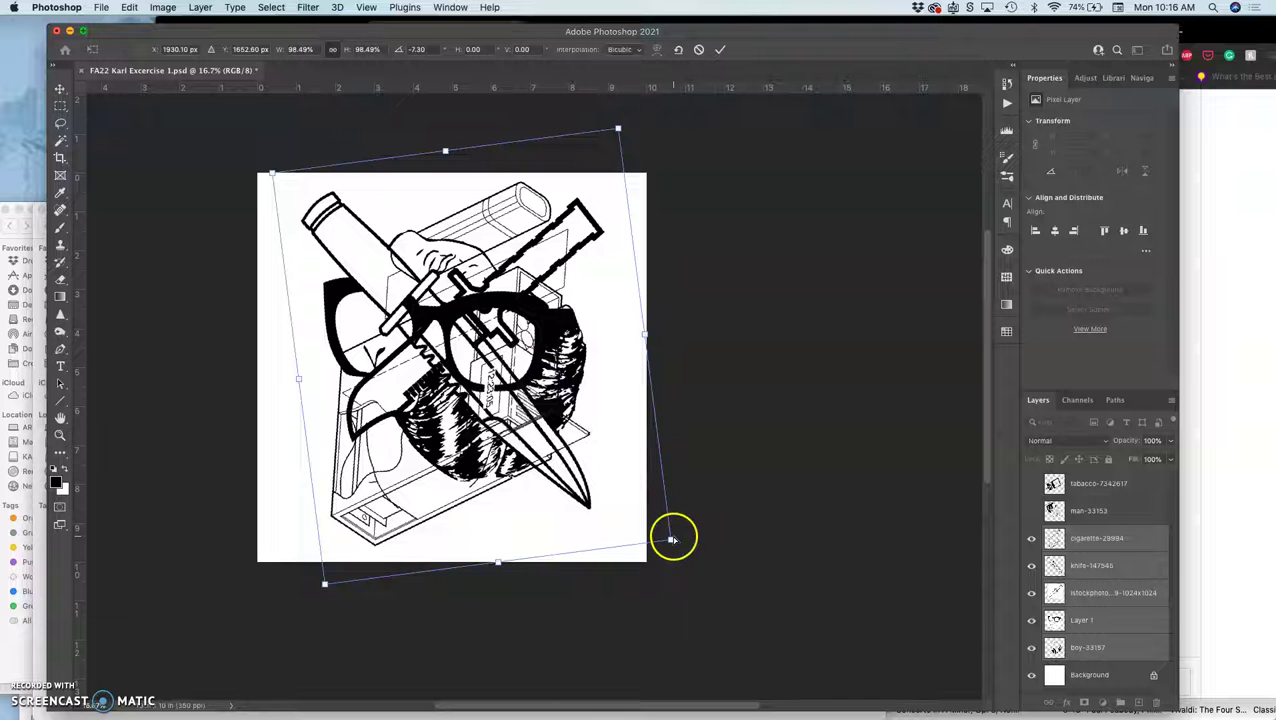
pyautogui.moveTo(672, 540); pyautogui.dragTo(675, 555)
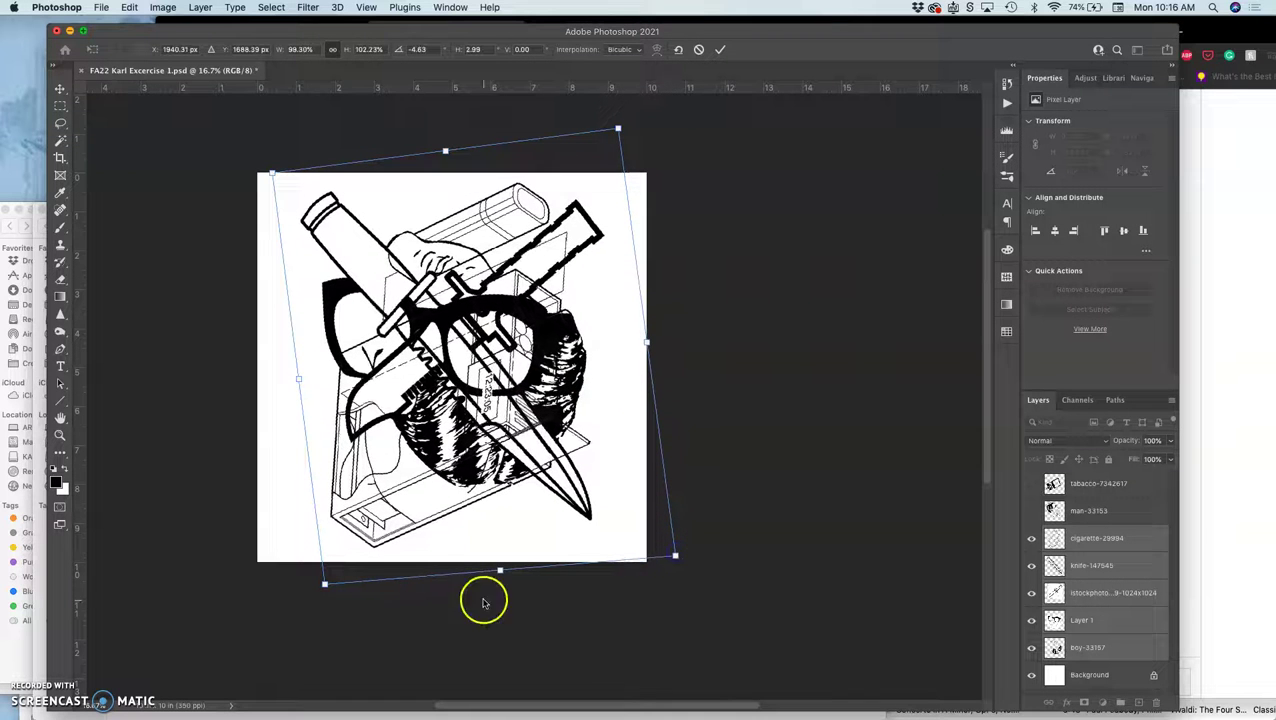
pyautogui.moveTo(322, 584); pyautogui.dragTo(311, 581)
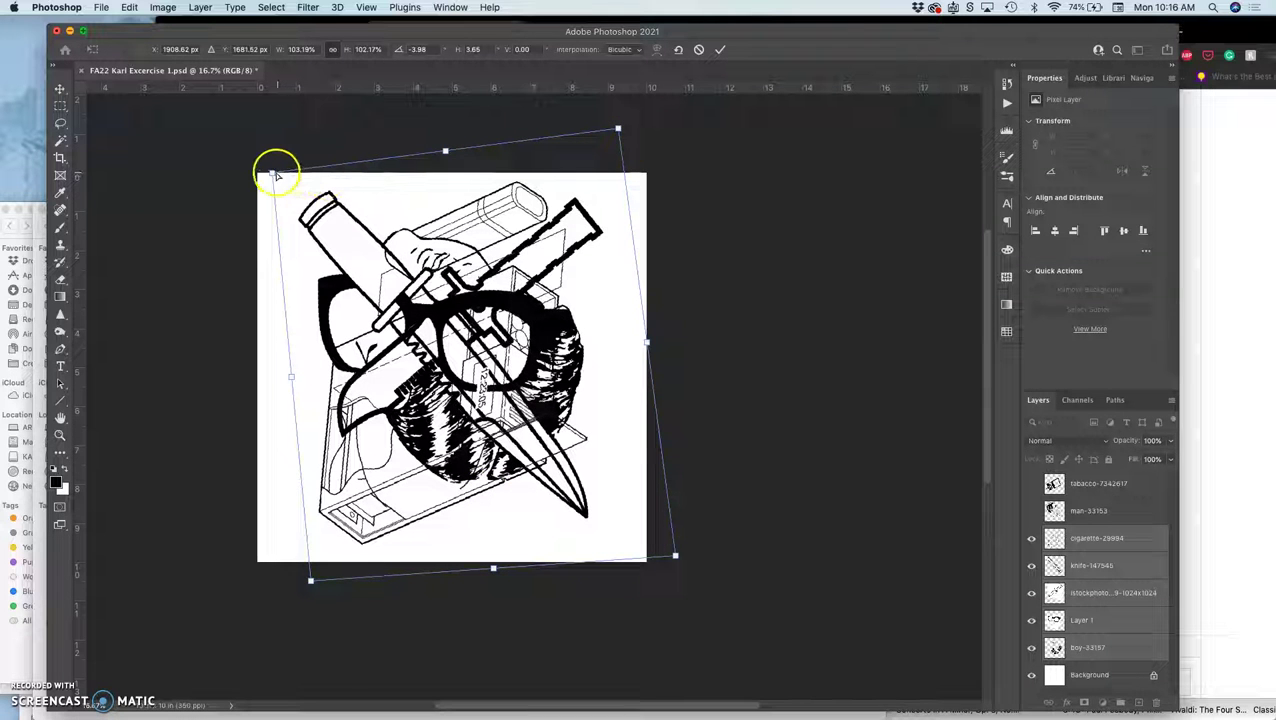
pyautogui.moveTo(273, 175)
pyautogui.mouseDown()
pyautogui.moveTo(299, 194)
pyautogui.moveTo(280, 190)
pyautogui.mouseUp()
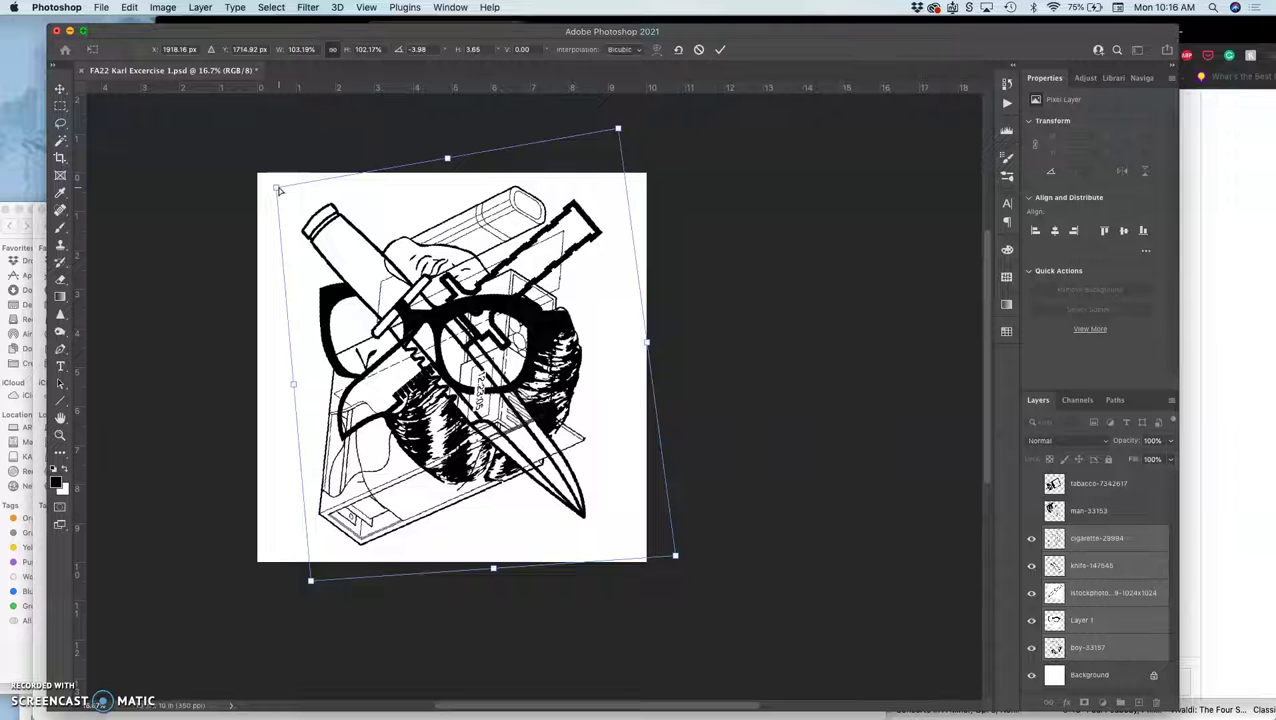
pyautogui.press('Return')
pyautogui.moveTo(279, 188); pyautogui.dragTo(284, 195)
pyautogui.press('super+z')
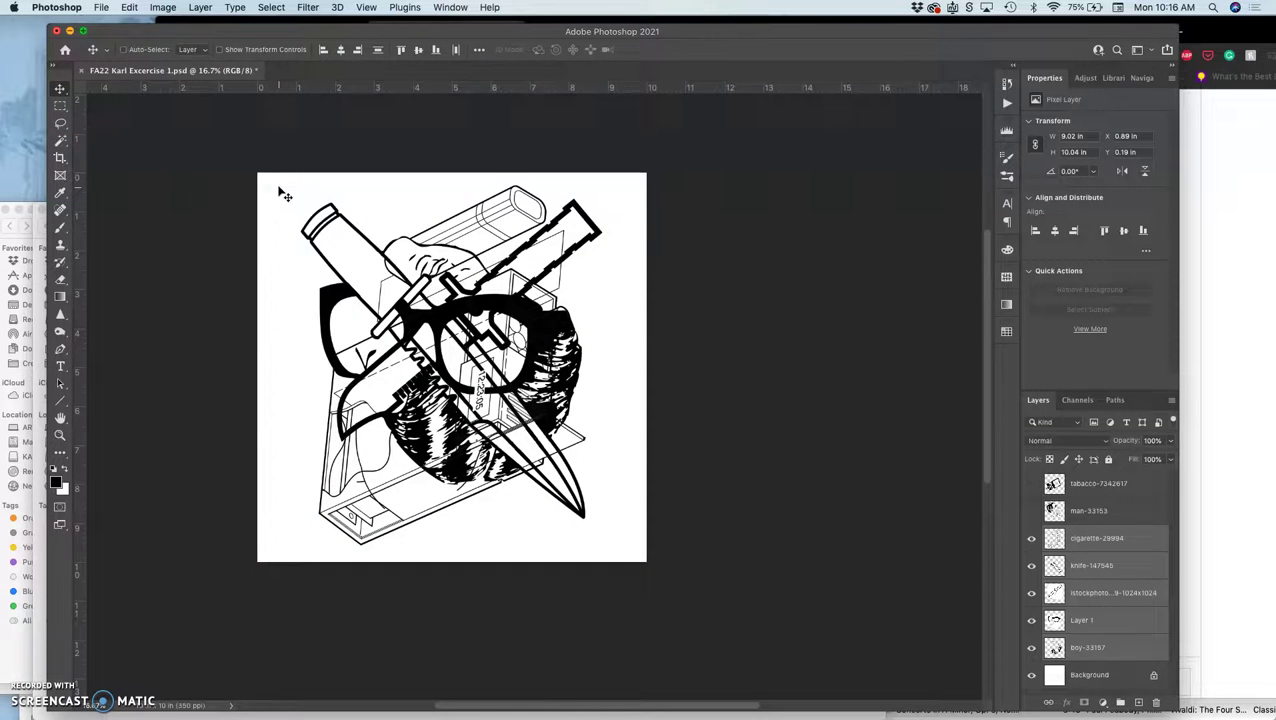
pyautogui.press('super+z')
pyautogui.press('super+shift+z')
pyautogui.moveTo(285, 195); pyautogui.dragTo(285, 195)
pyautogui.press('super+z')
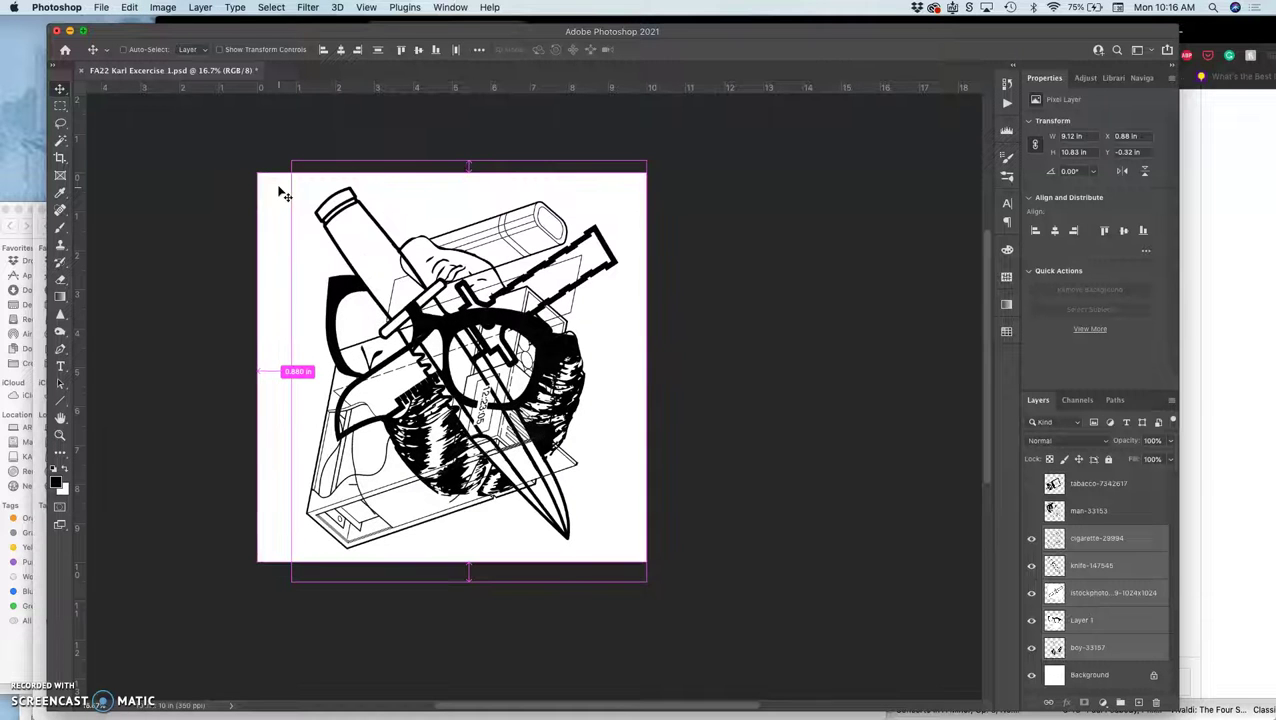
pyautogui.press('super+shift+z')
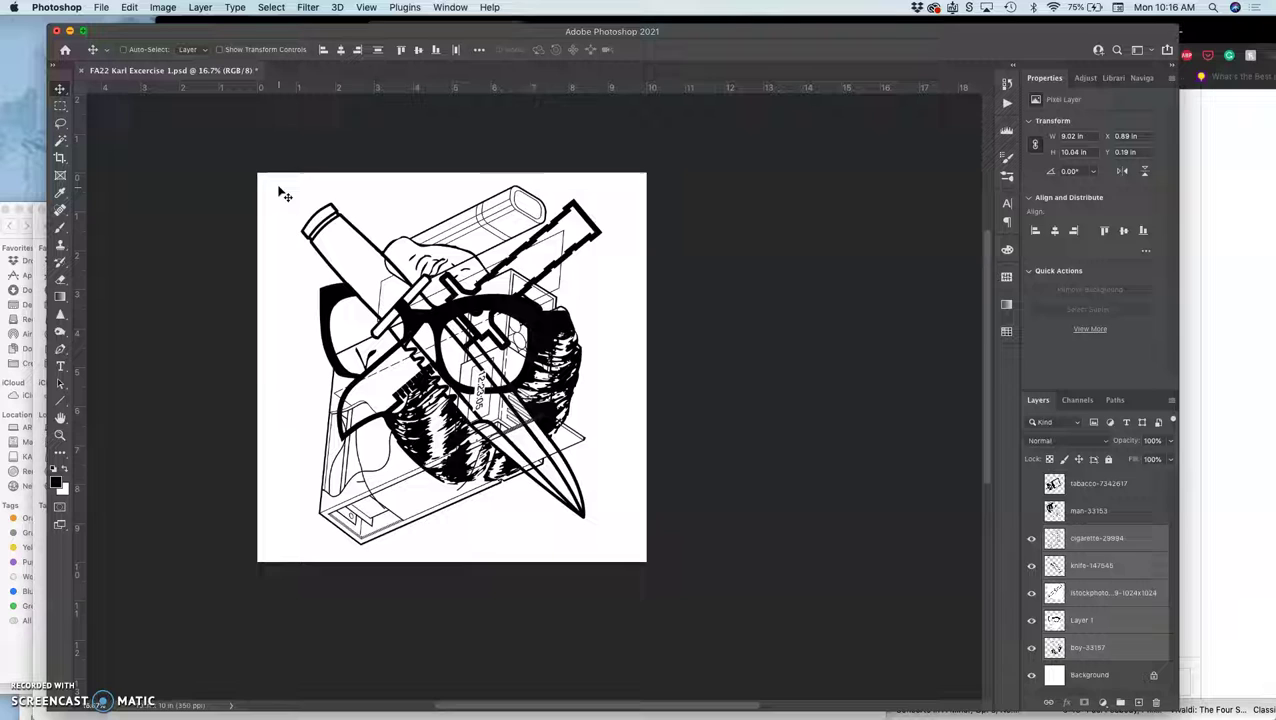
pyautogui.moveTo(285, 195); pyautogui.dragTo(285, 195)
pyautogui.hscroll(-5, 570, 407)
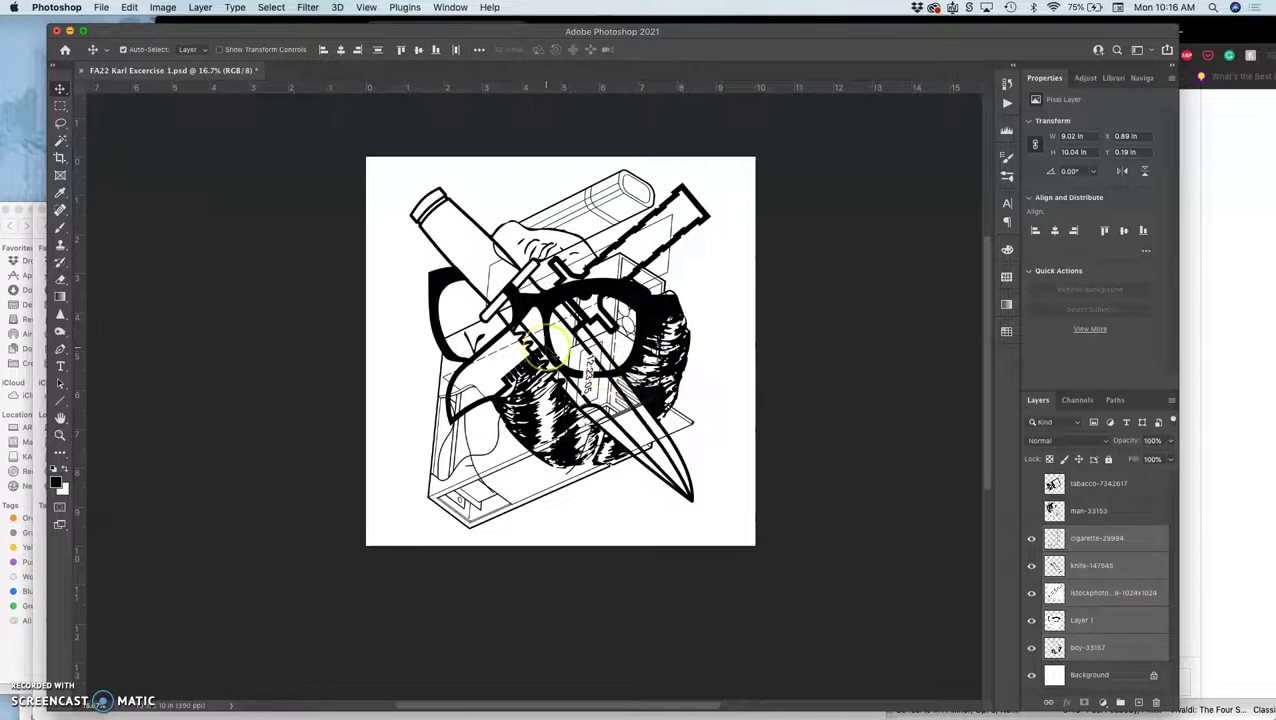
pyautogui.hscroll(2, 560, 336)
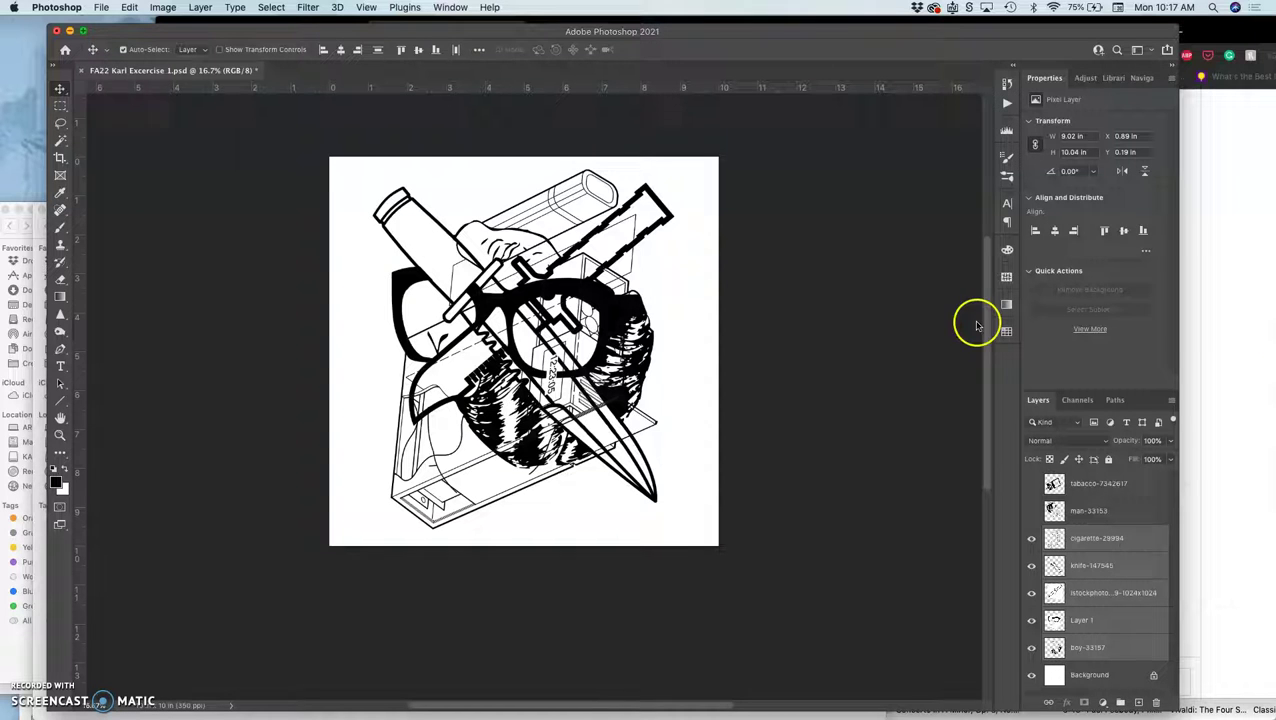
# Hide the white Background and use Layer > Merge Visible to combine the drawings into cigarette-29994, then toggle it to check
pyautogui.click(202, 8)
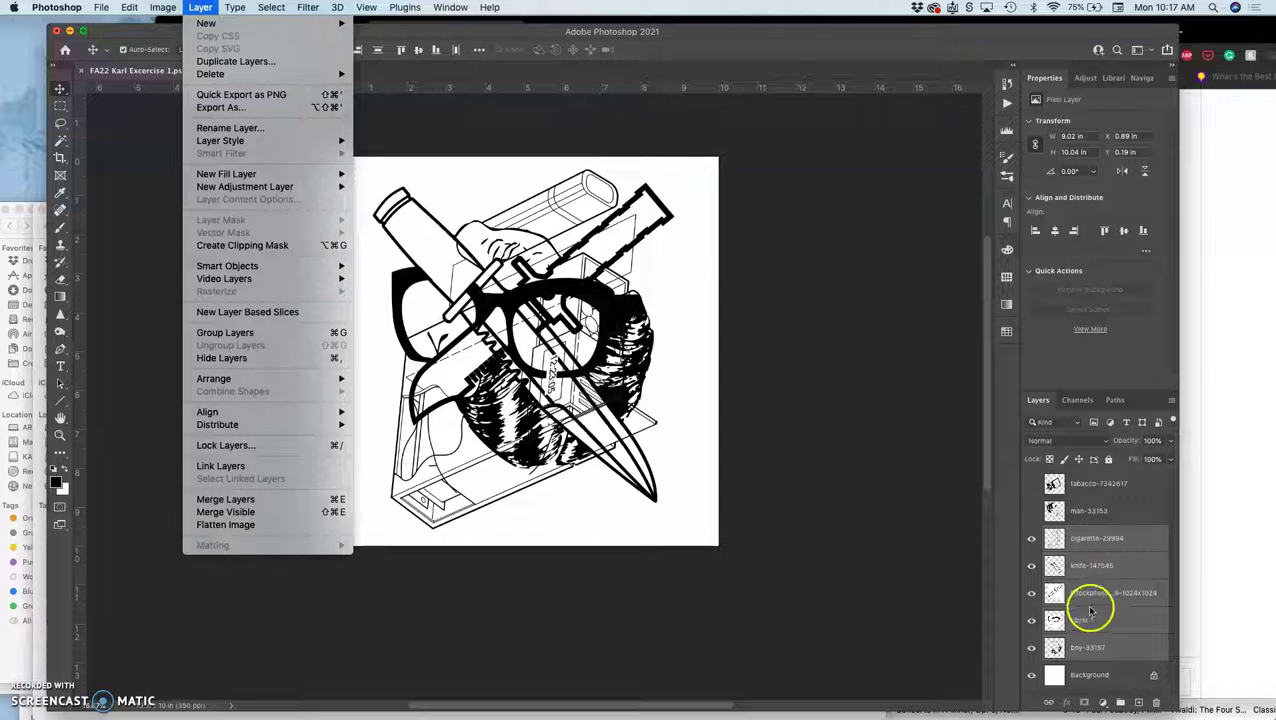
pyautogui.click(1031, 680)
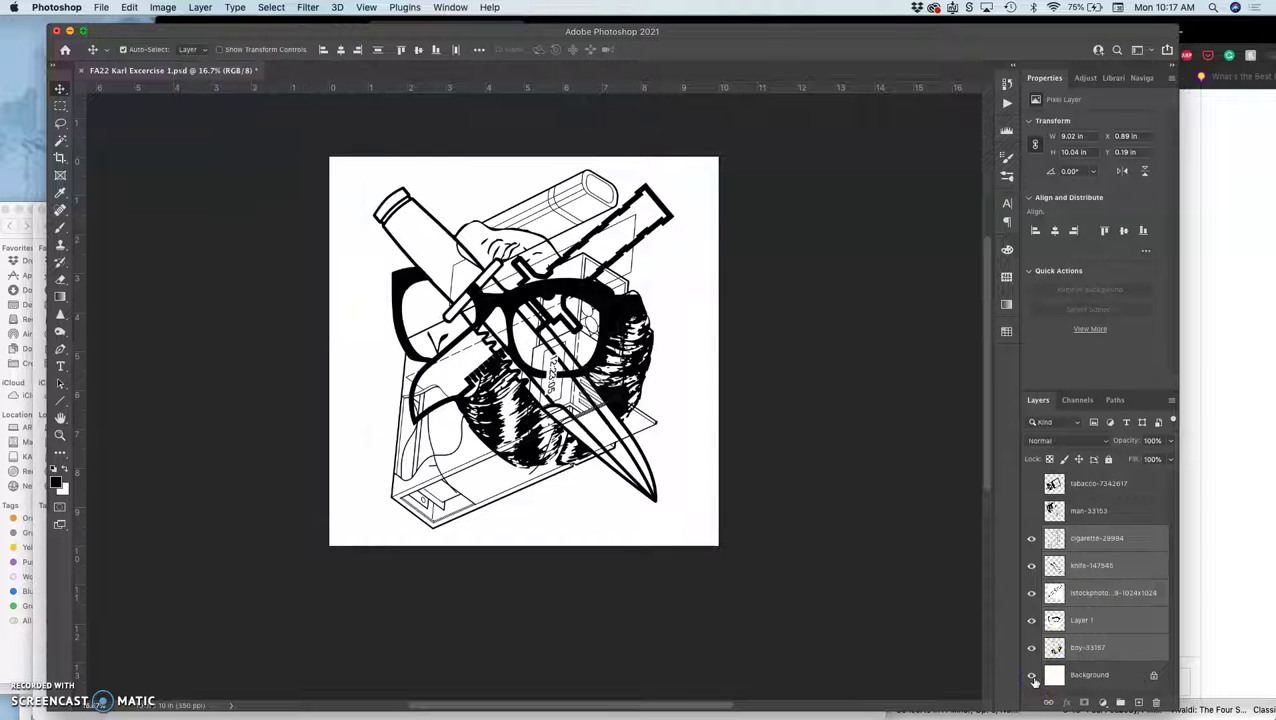
pyautogui.click(1031, 676)
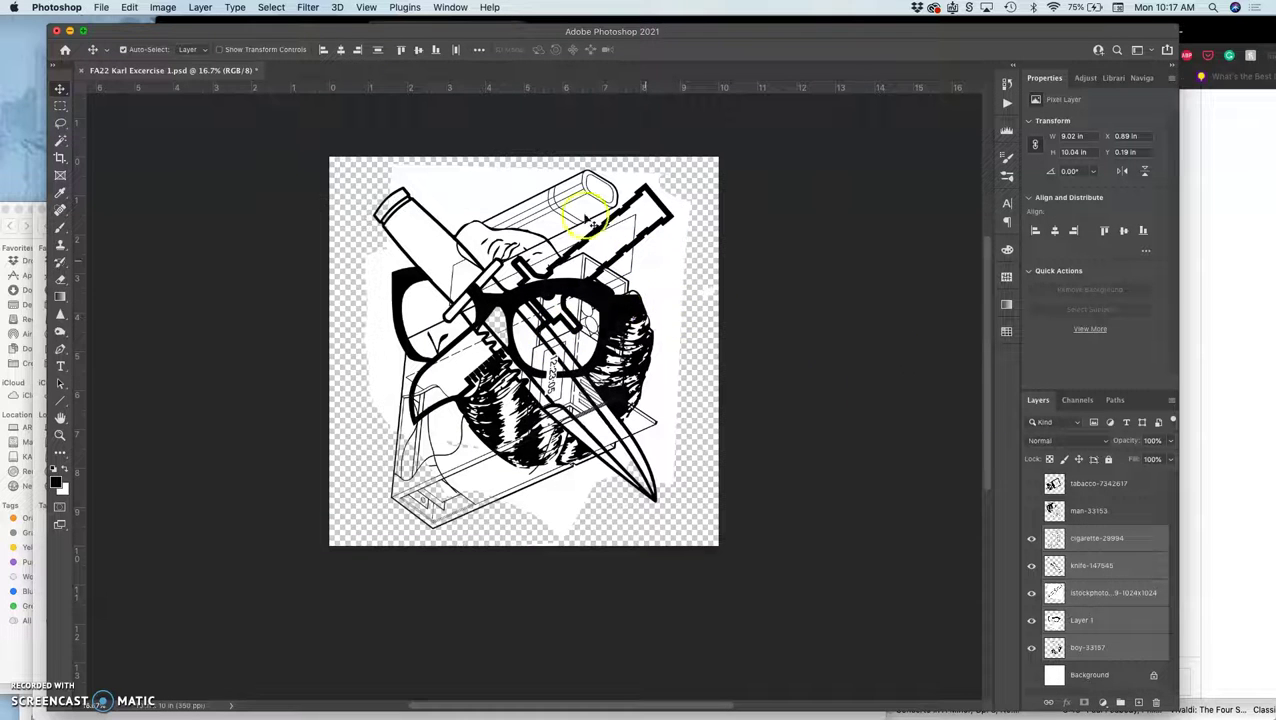
pyautogui.click(200, 7)
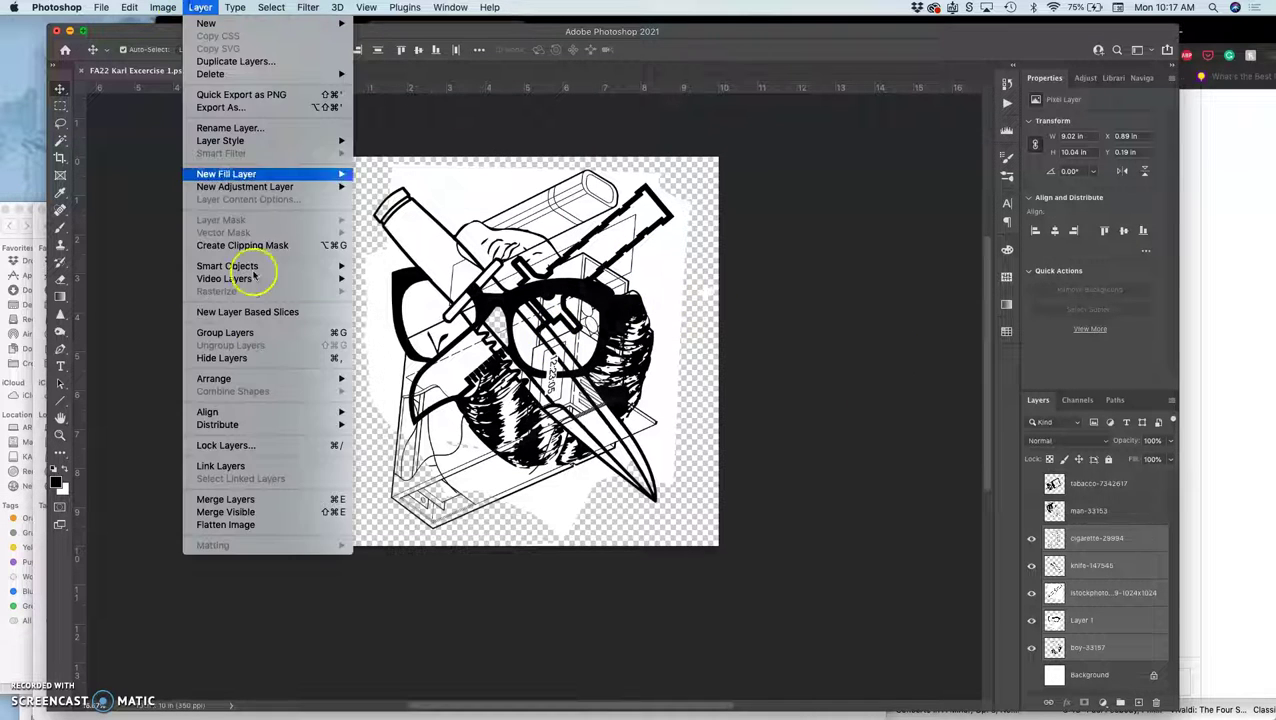
pyautogui.click(249, 513)
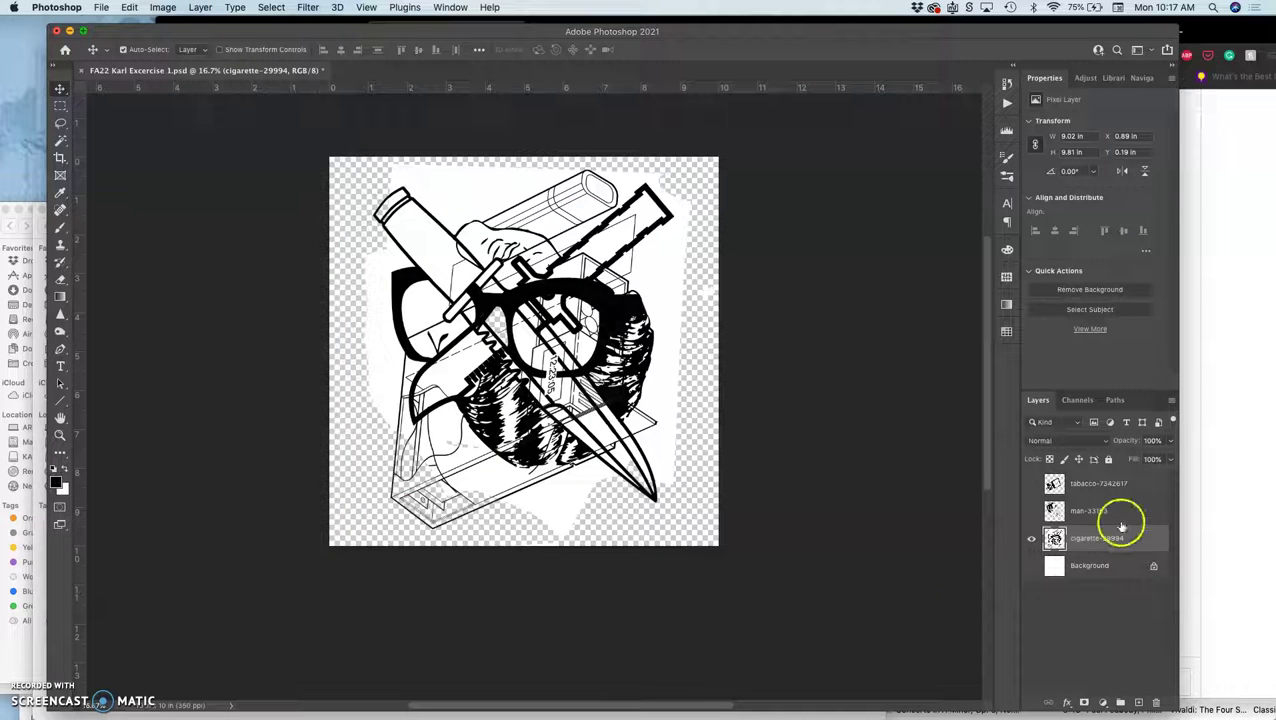
pyautogui.click(1032, 539)
pyautogui.click(1032, 539)
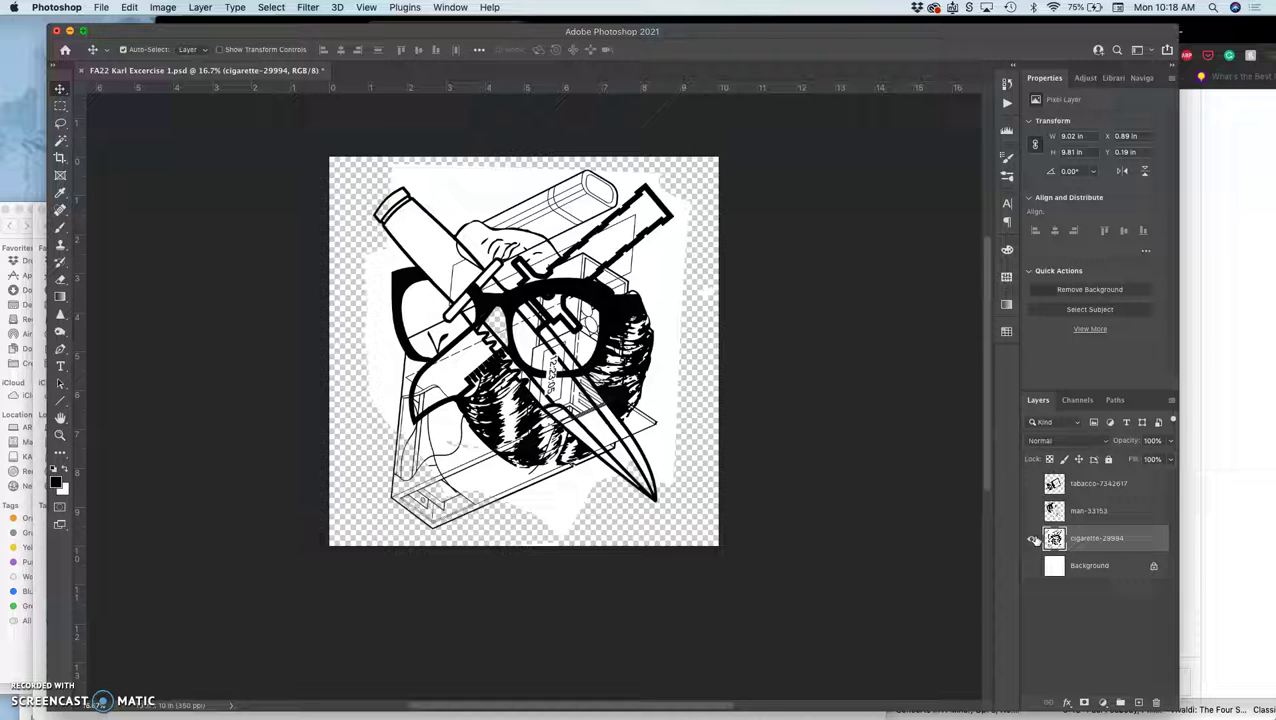
# Hide the merged layer, then step back in History to the state before Merge Visible
pyautogui.click(1034, 540)
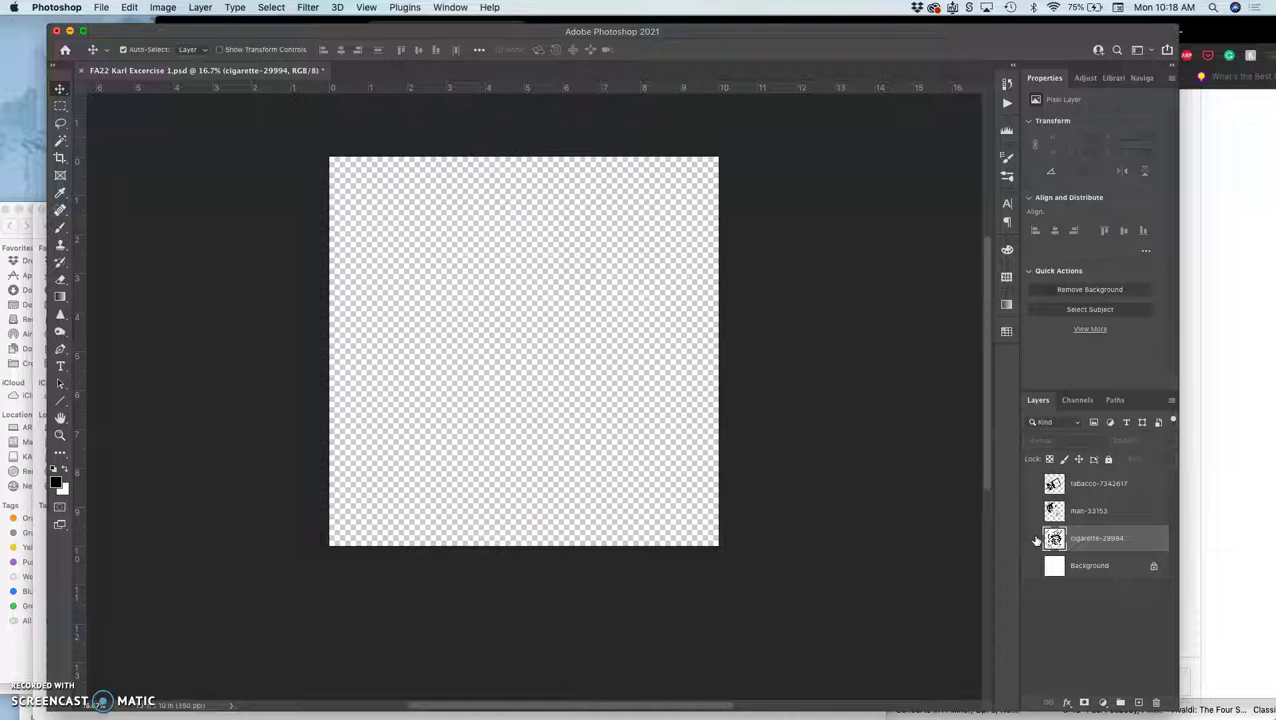
pyautogui.click(1006, 83)
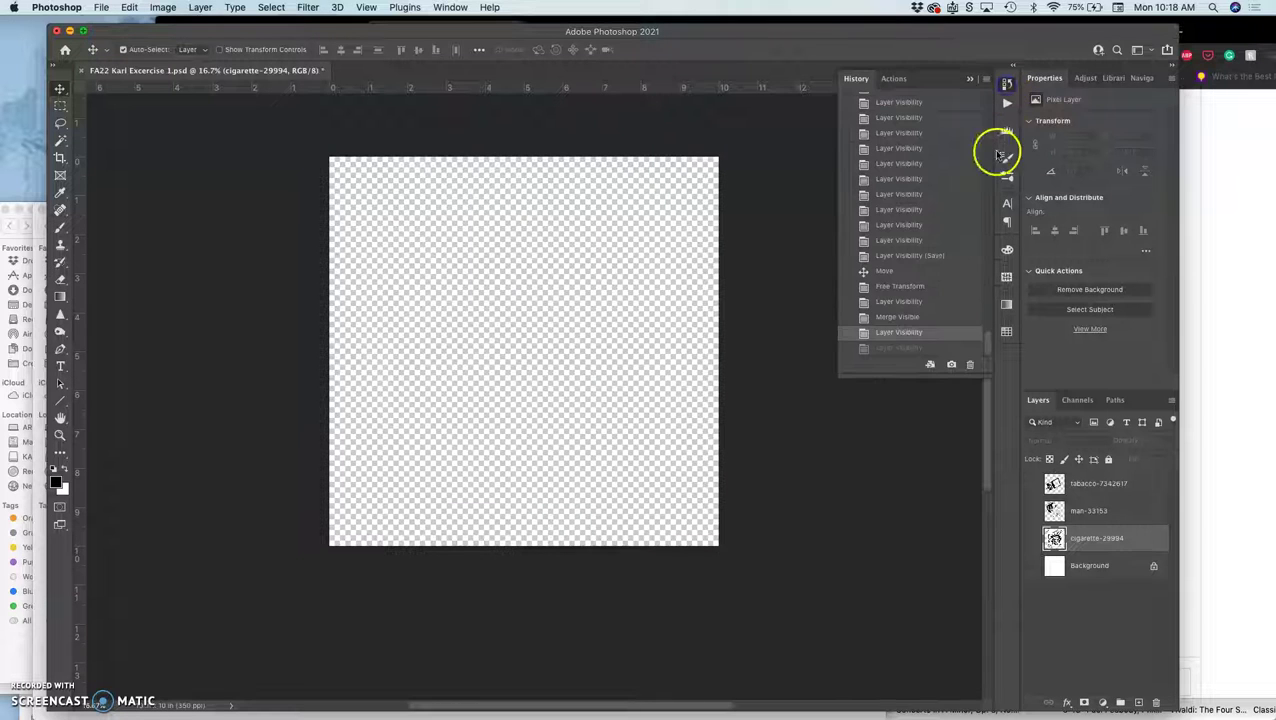
pyautogui.click(905, 349)
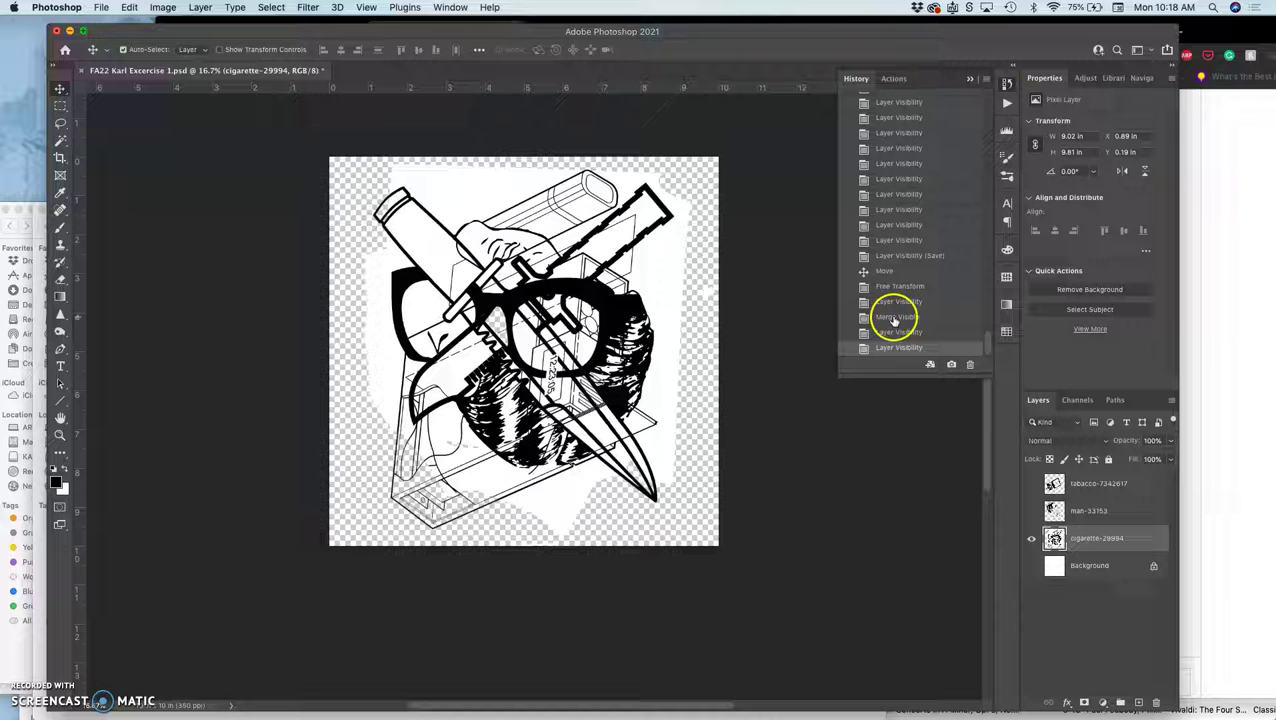
pyautogui.click(891, 302)
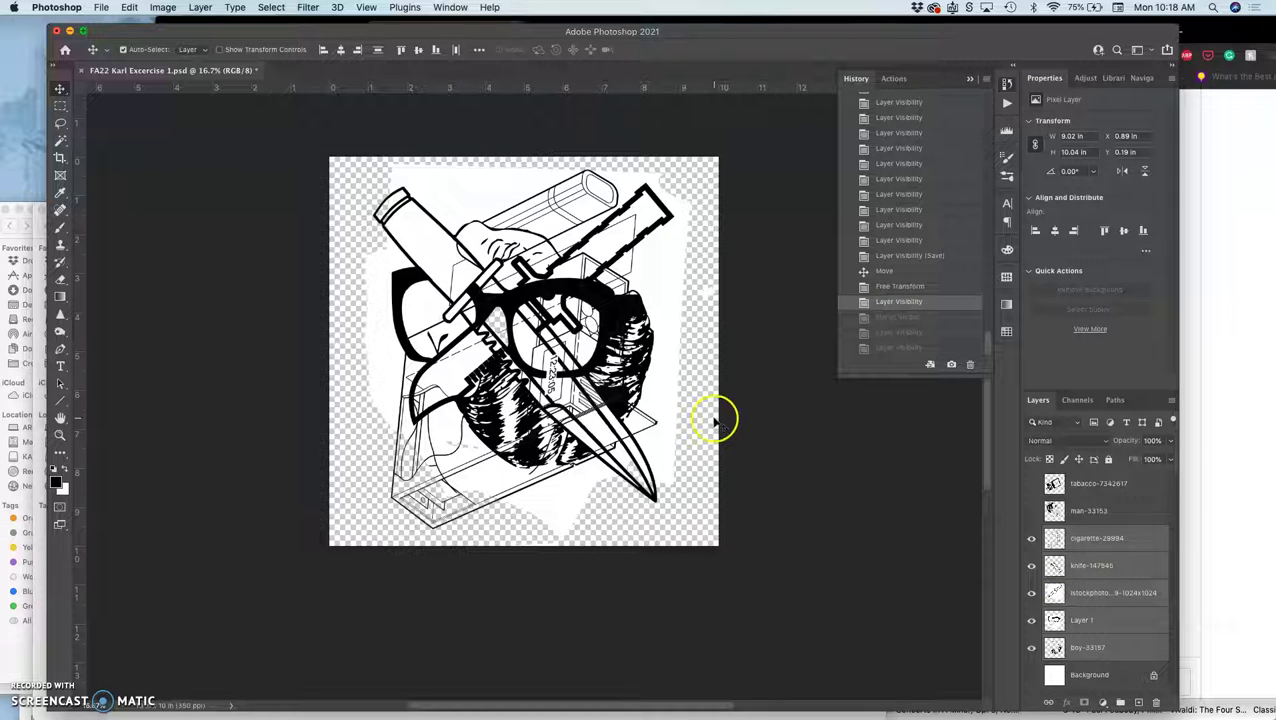
# Stamp the visible drawings into a new Layer 2 and hide cigarette-29994 and the other original layers
pyautogui.click(200, 8)
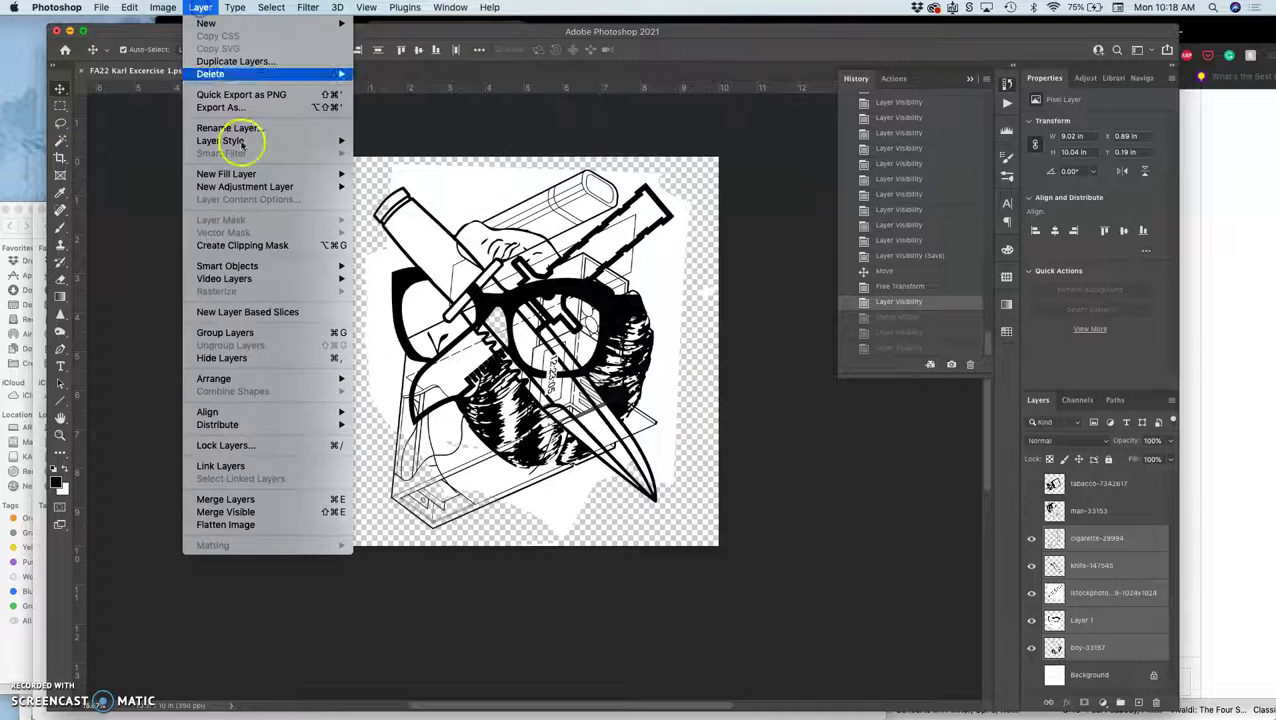
pyautogui.keyDown('alt'); pyautogui.click(274, 513); pyautogui.keyUp('alt')
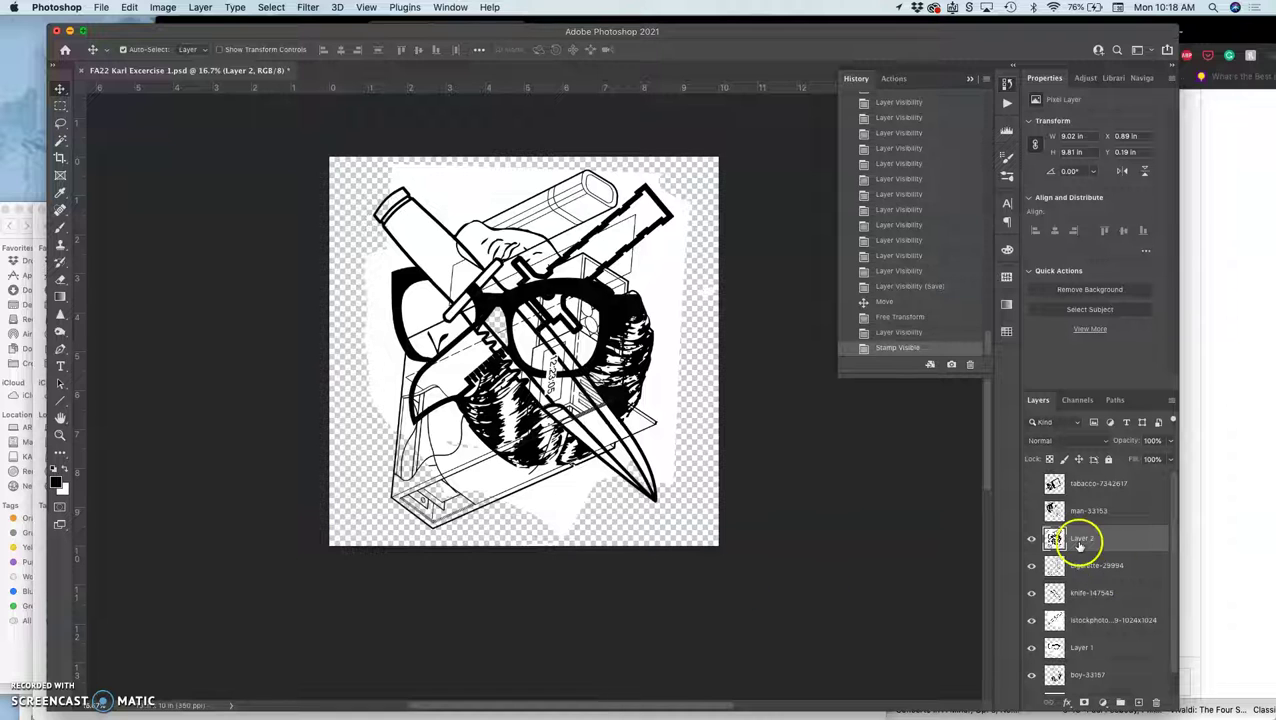
pyautogui.click(1031, 566)
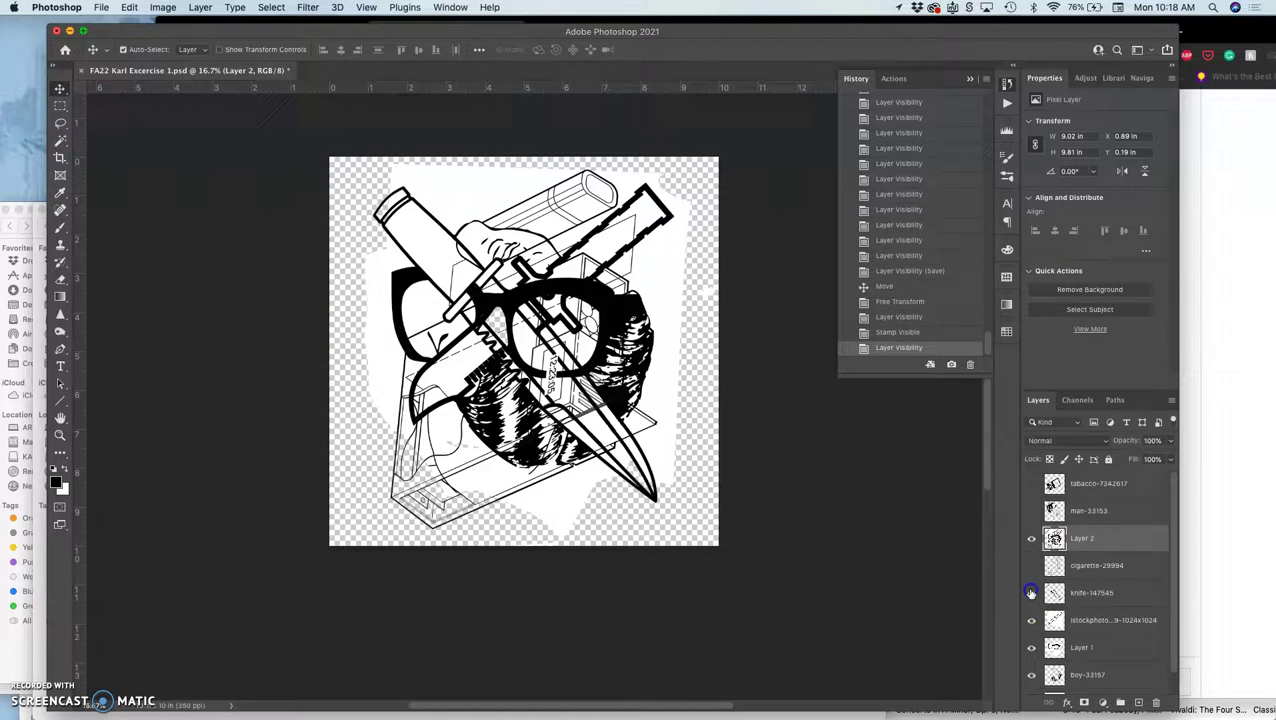
pyautogui.click(1031, 620)
pyautogui.click(1031, 647)
pyautogui.click(1030, 675)
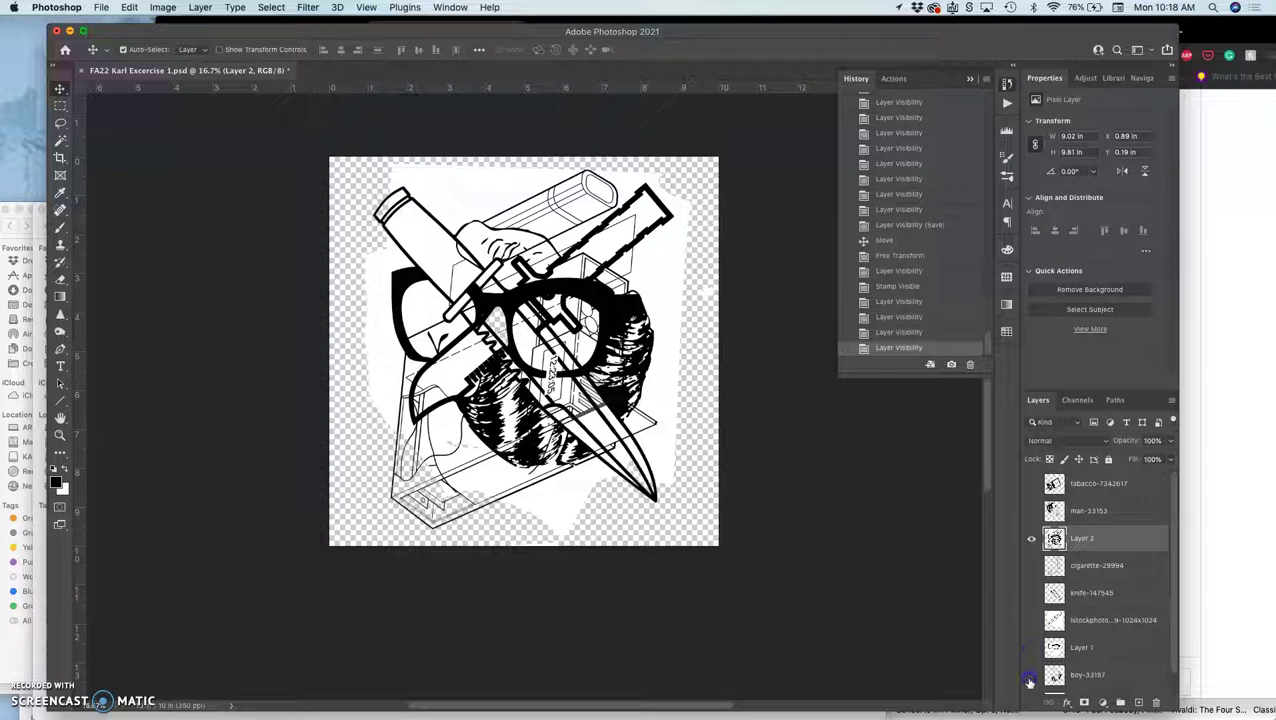
pyautogui.scroll(-1, 1060, 640)
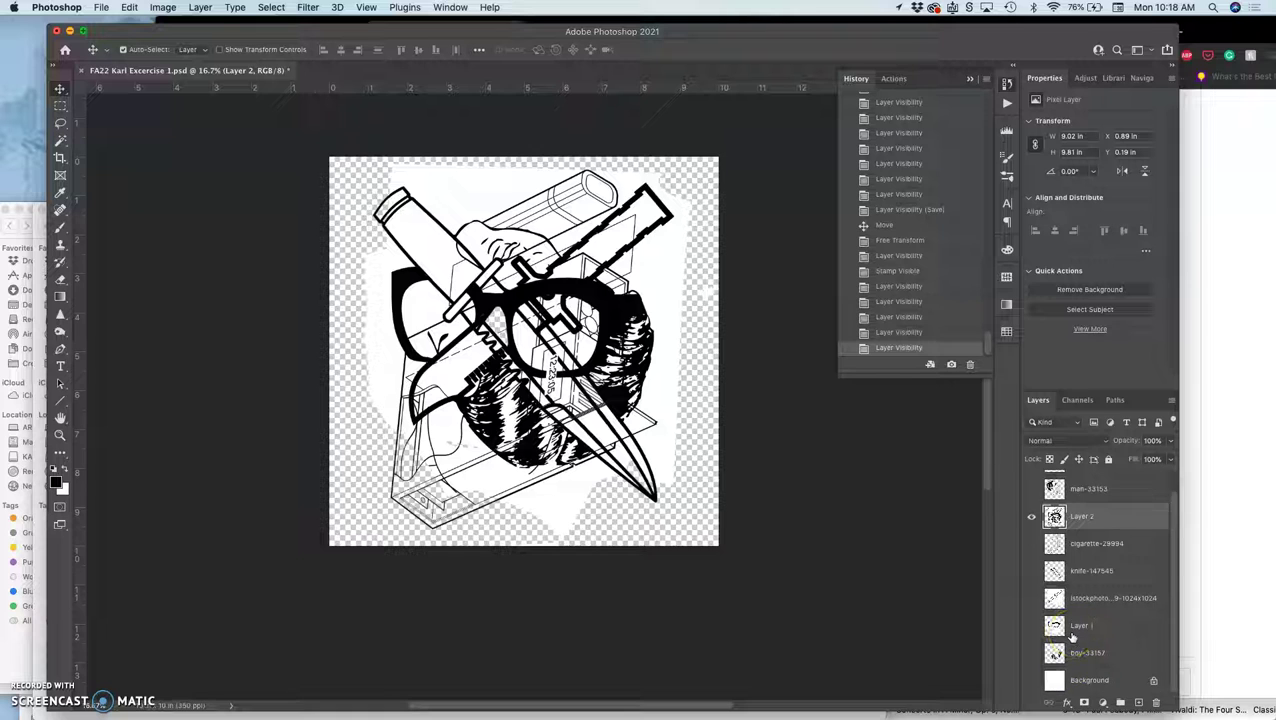
pyautogui.scroll(1, 1088, 518)
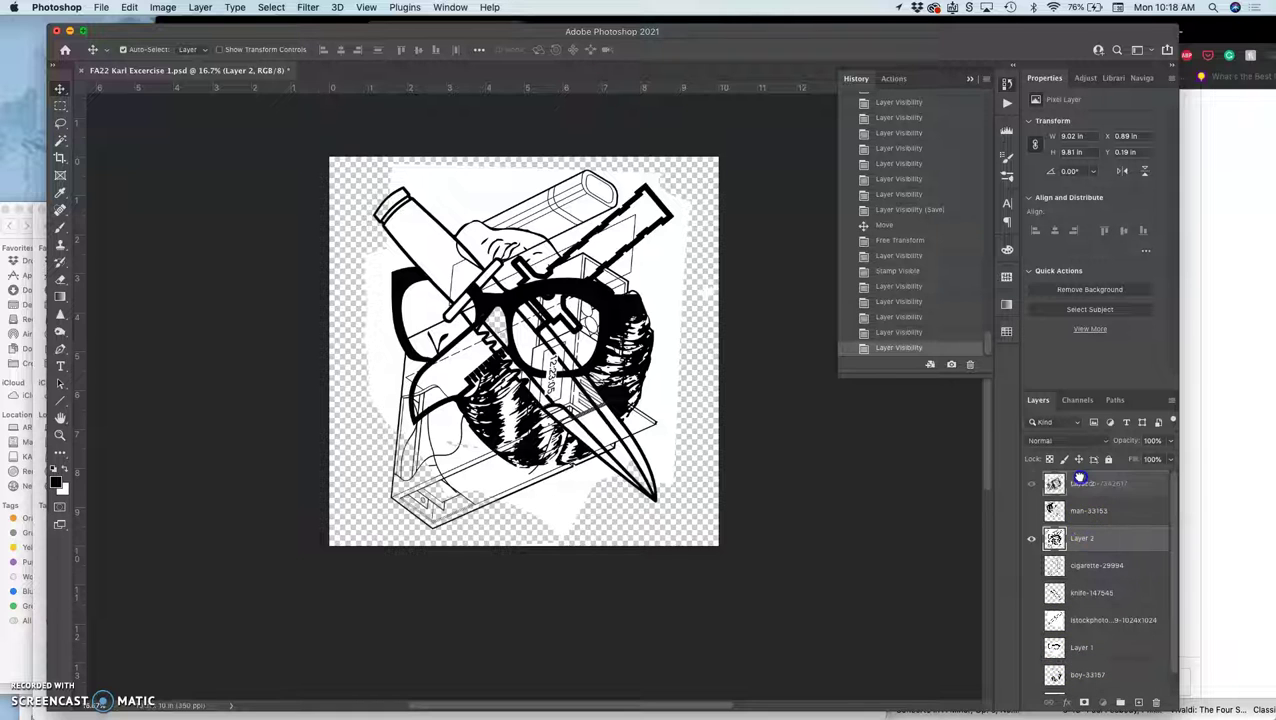
# Drag Layer 2 to the top of the stack, check its visibility, and label it Green
pyautogui.moveTo(1080, 478); pyautogui.dragTo(1078, 480)
pyautogui.click(1031, 484)
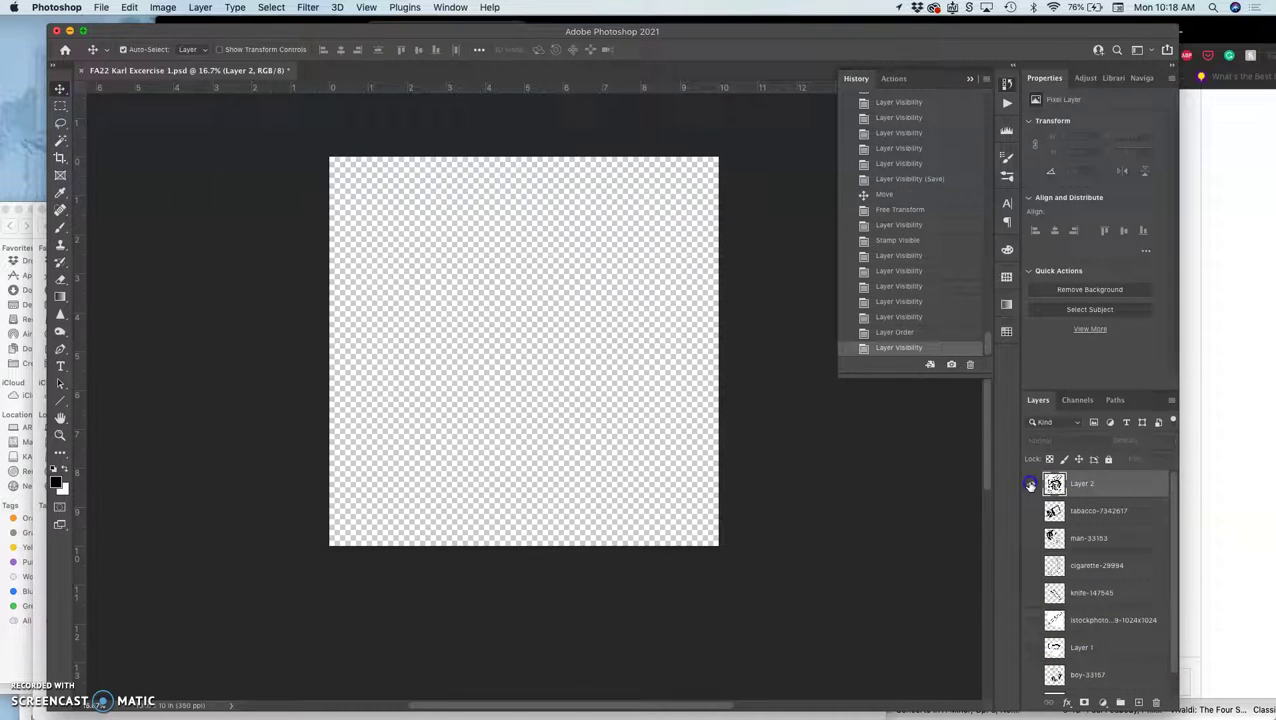
pyautogui.click(1031, 484)
pyautogui.rightClick(1032, 483)
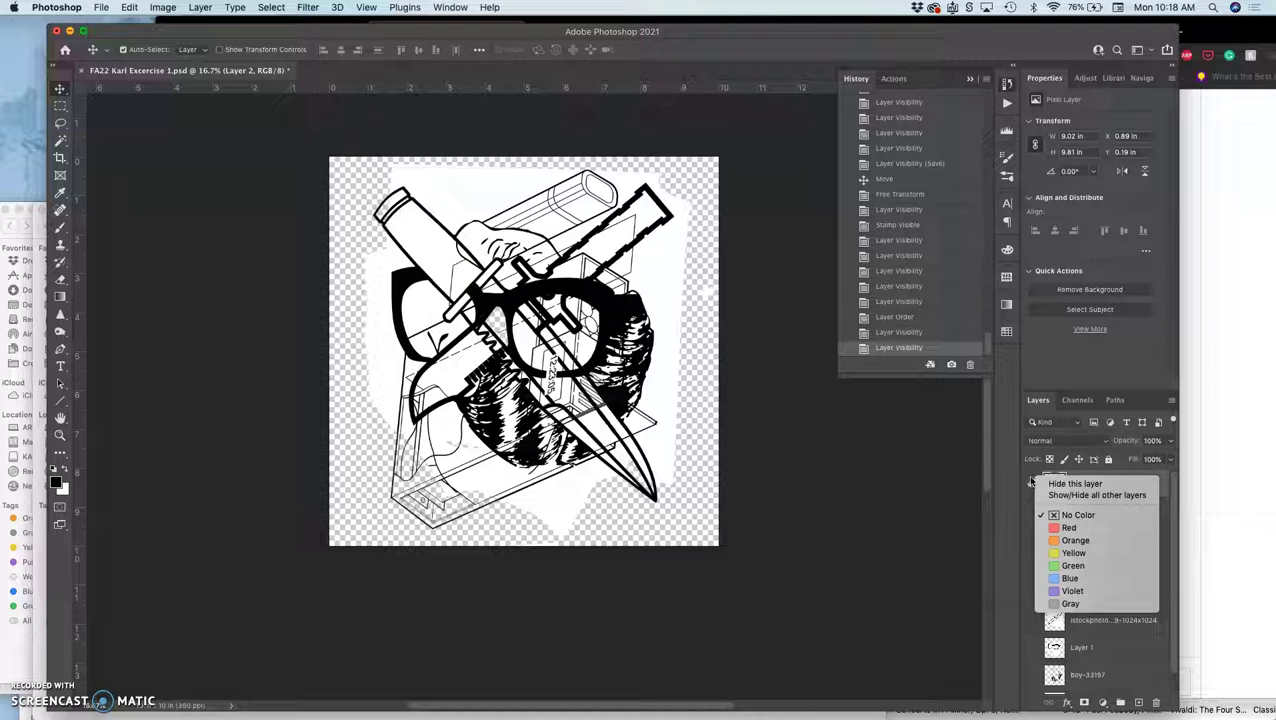
pyautogui.click(1070, 569)
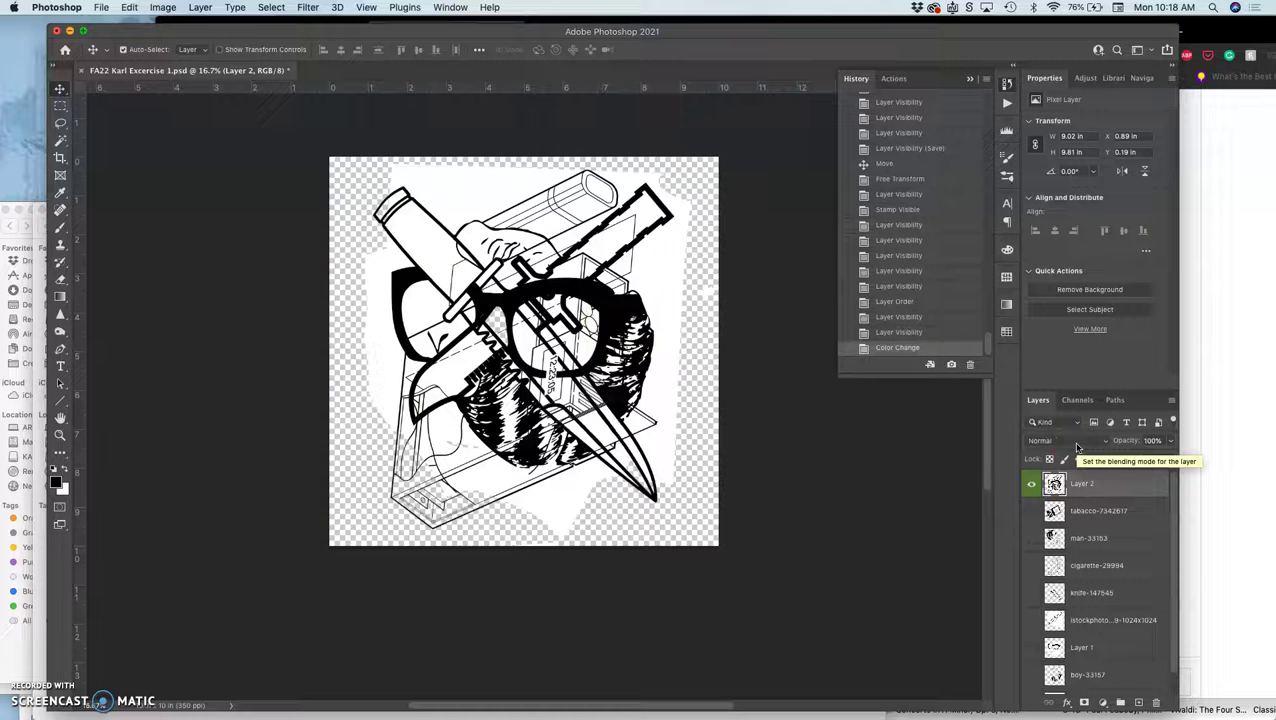
# Magic Wand-select Layer 2's white areas with tolerance 32 and Contiguous off, delete them, and deselect
pyautogui.click(60, 140)
pyautogui.click(453, 50)
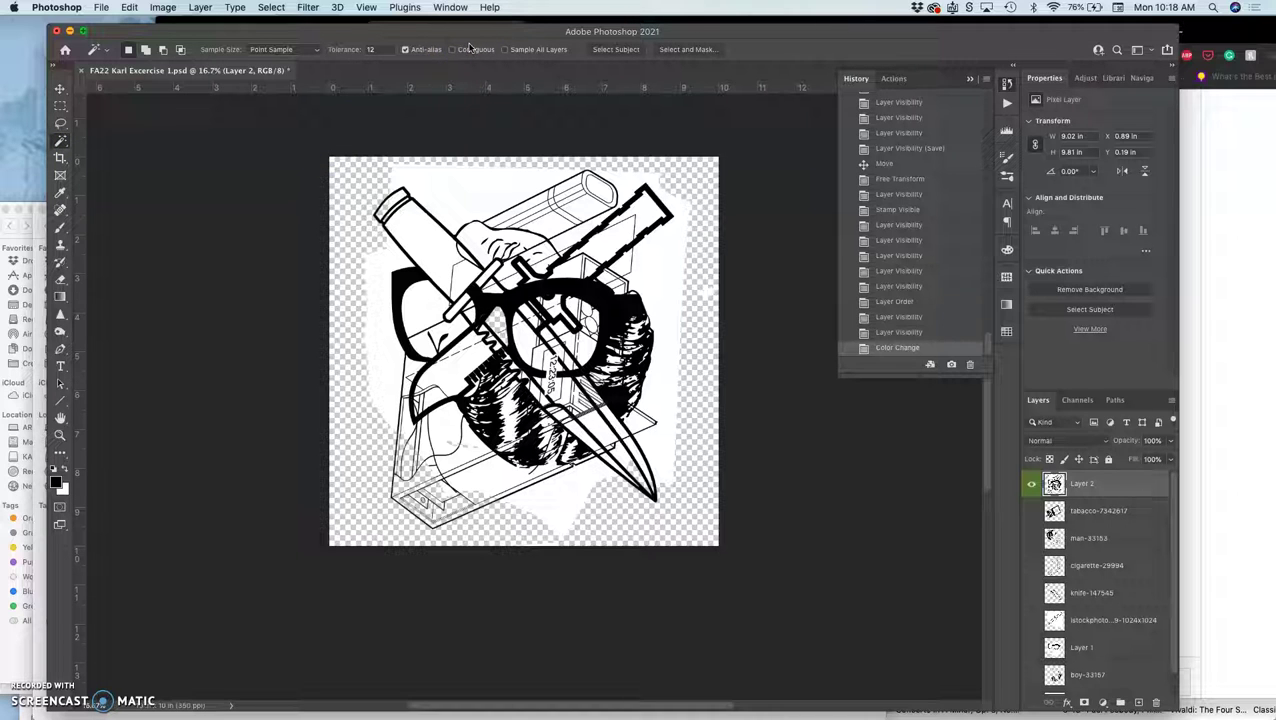
pyautogui.click(378, 50)
pyautogui.click(356, 50)
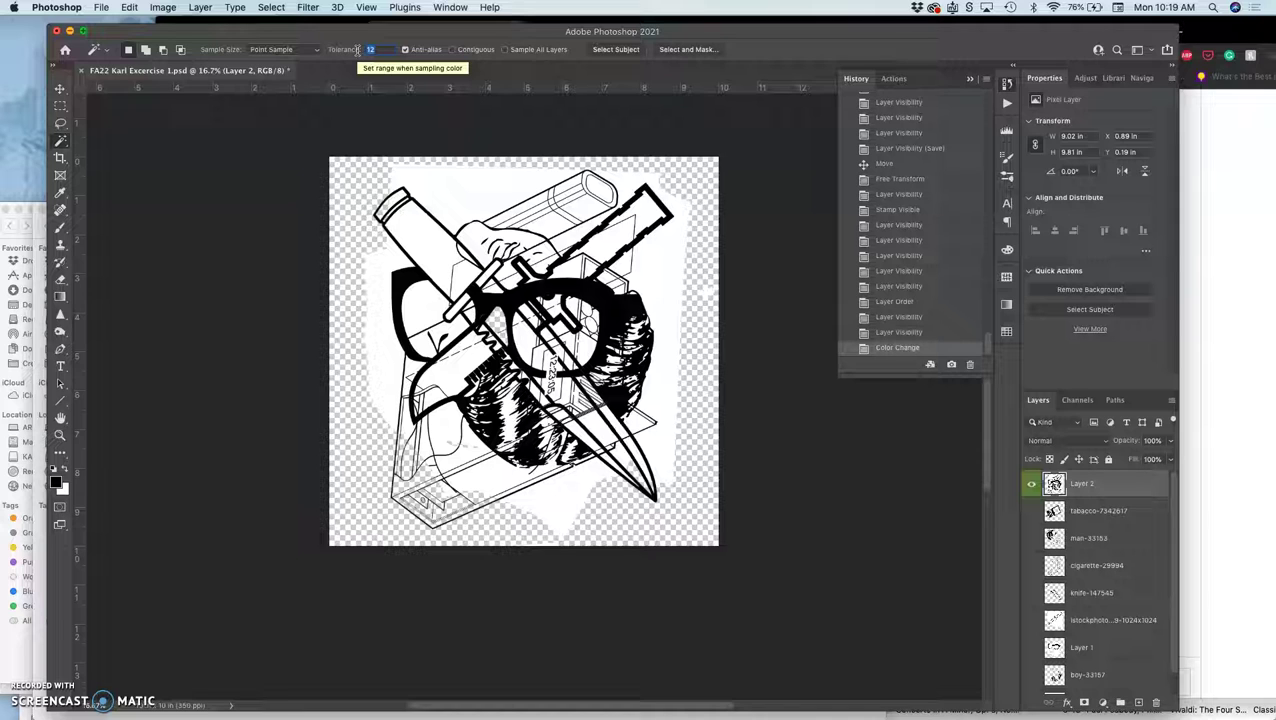
pyautogui.write('32')
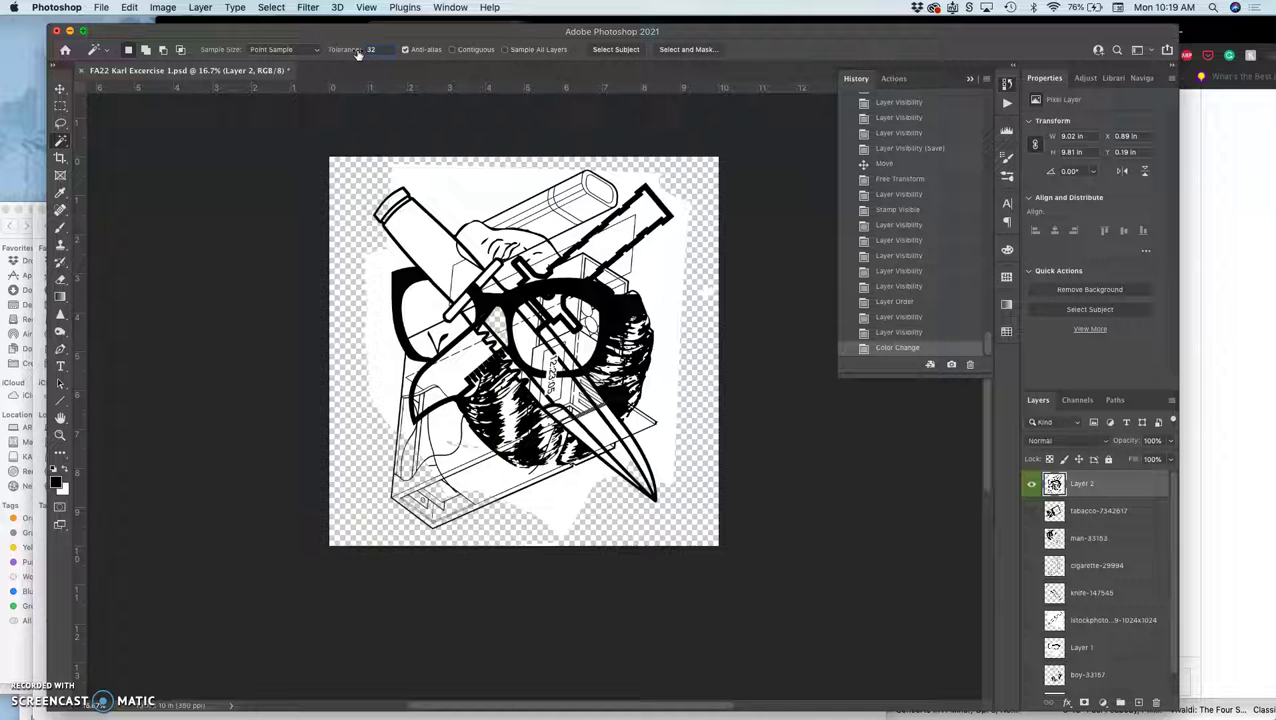
pyautogui.moveTo(500, 96); pyautogui.dragTo(492, 188)
pyautogui.click(480, 193)
pyautogui.click(480, 193)
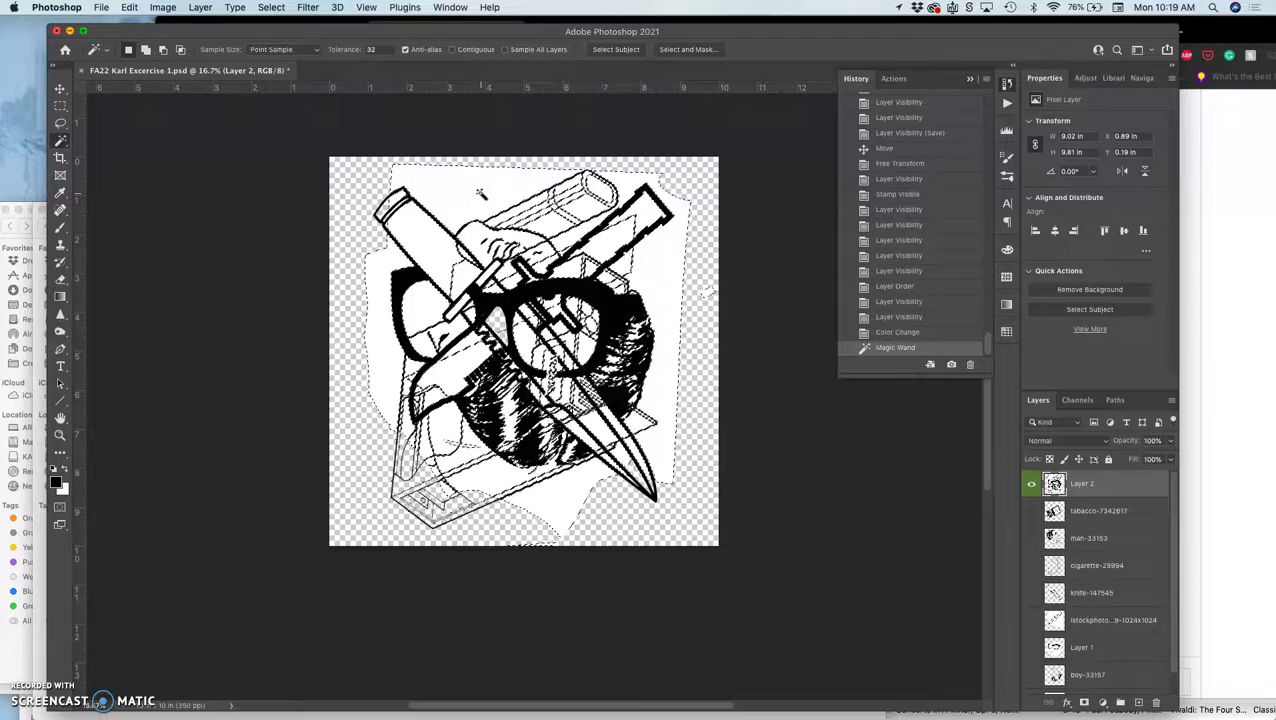
pyautogui.press('Delete')
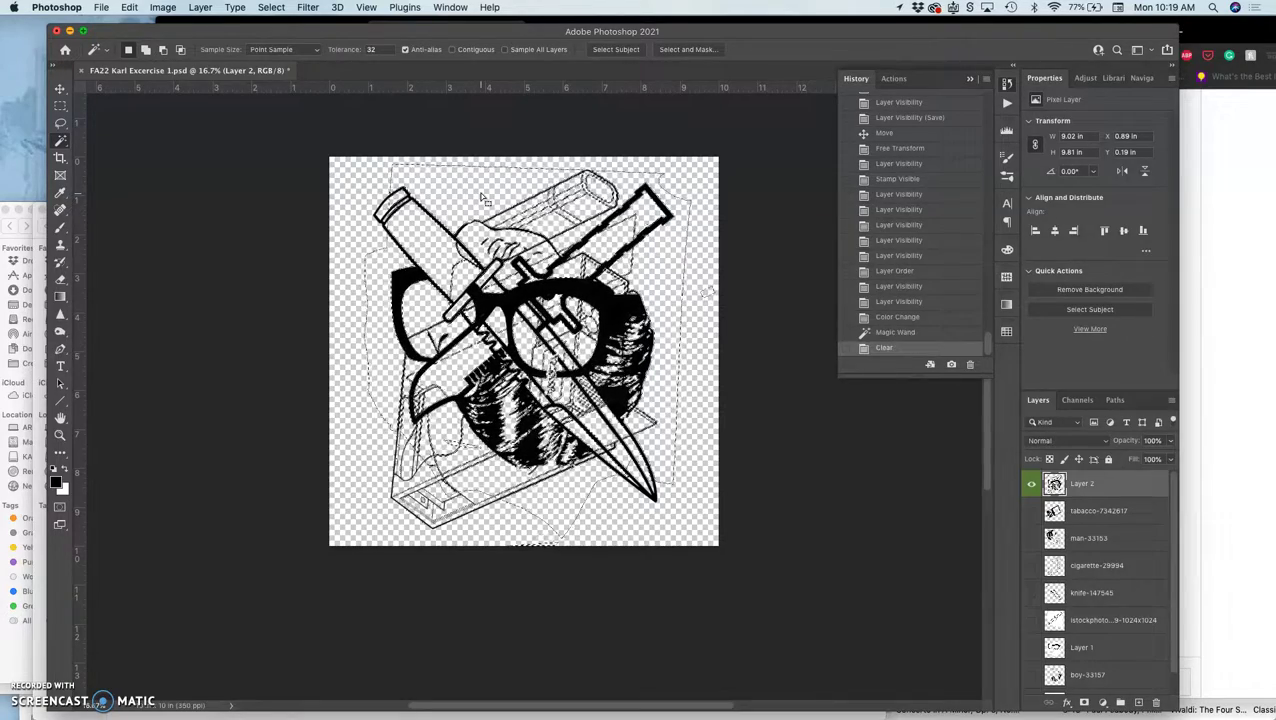
pyautogui.press('super+d')
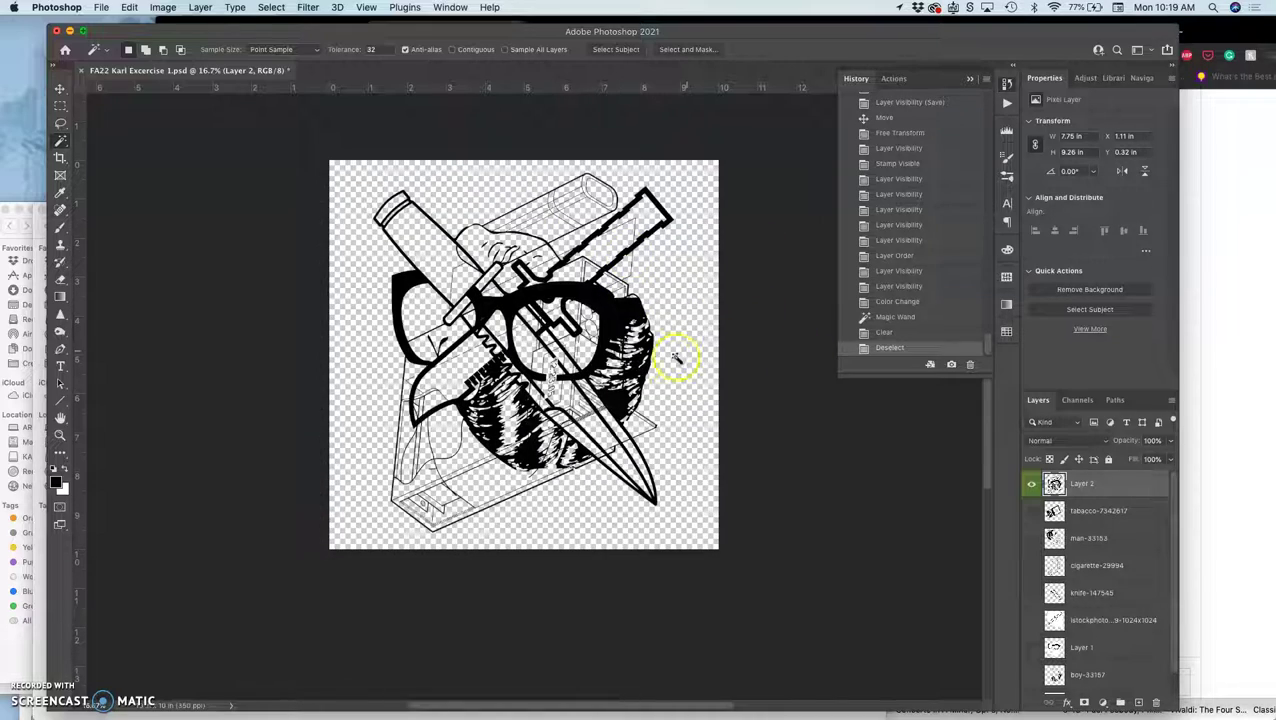
pyautogui.scroll(12, 609, 402)
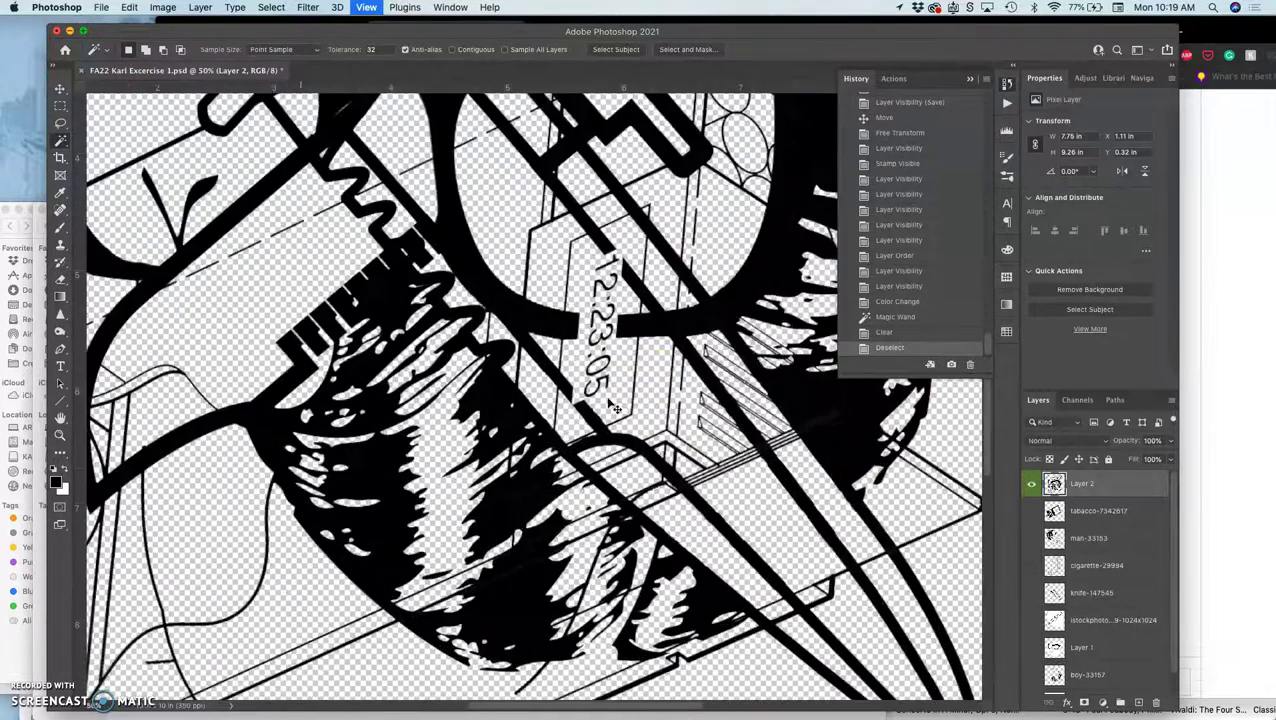
pyautogui.scroll(-10, 609, 402)
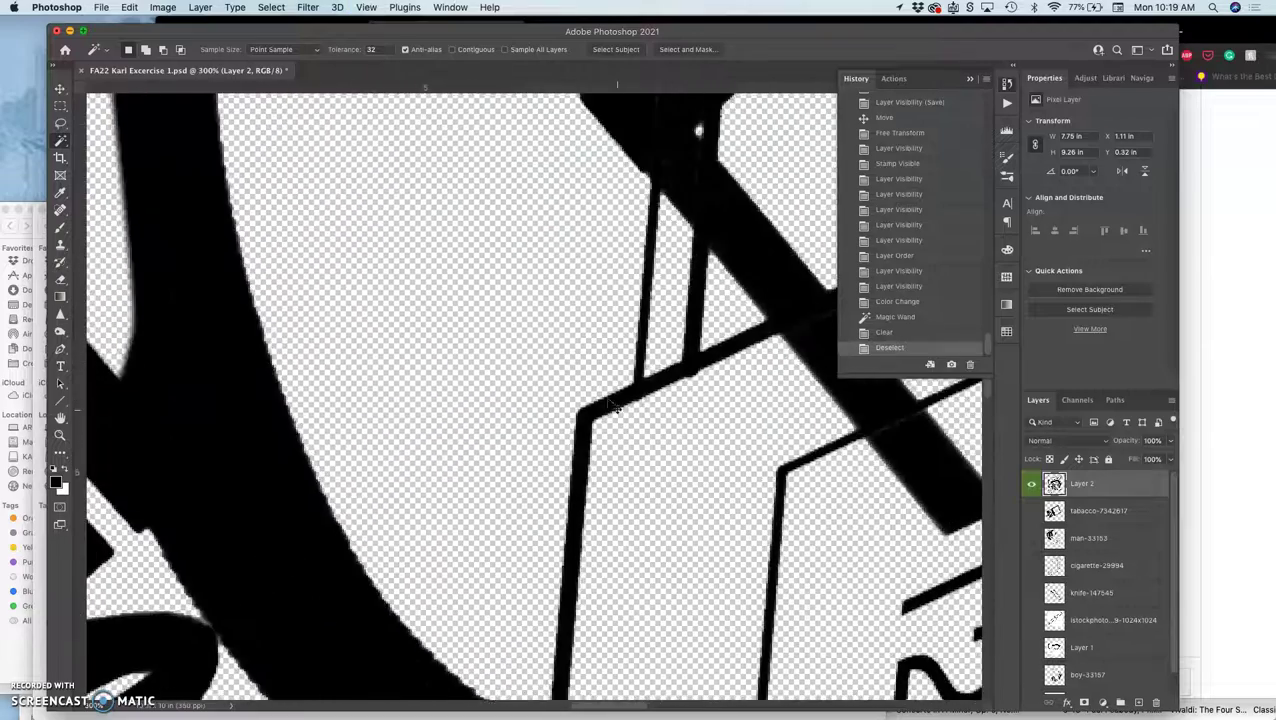
pyautogui.scroll(10, 609, 402)
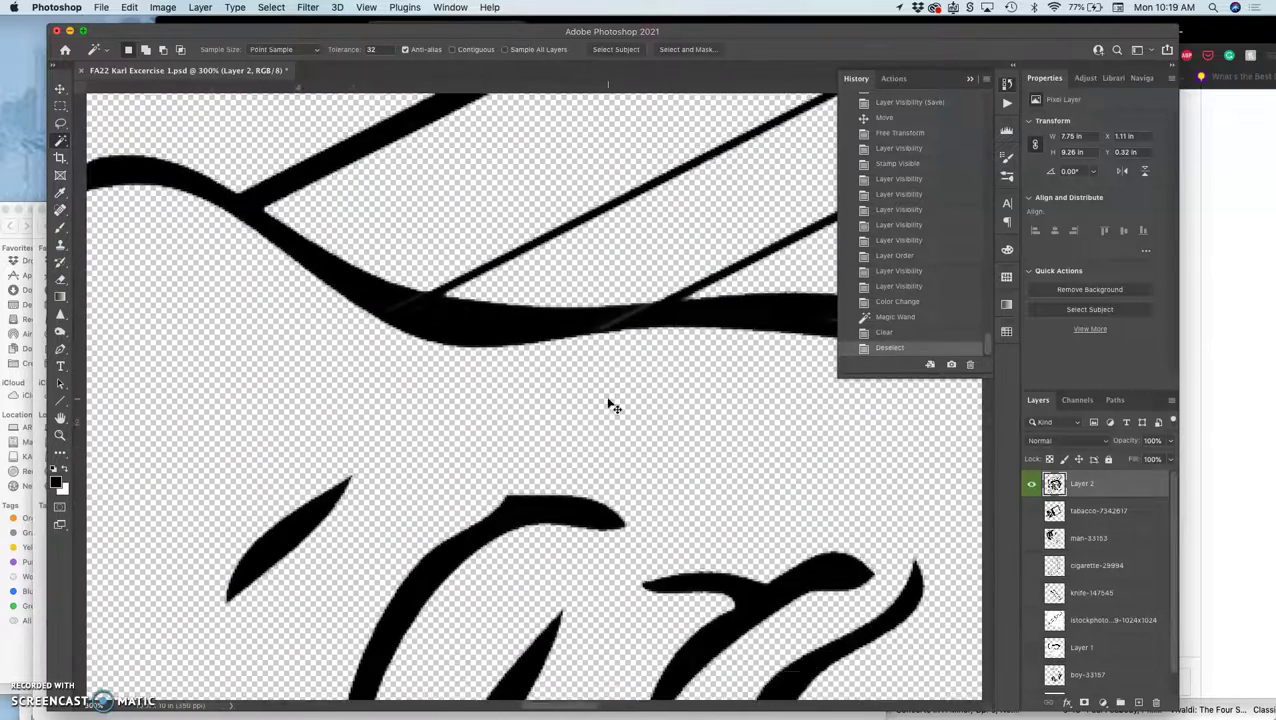
pyautogui.scroll(-3, 612, 405)
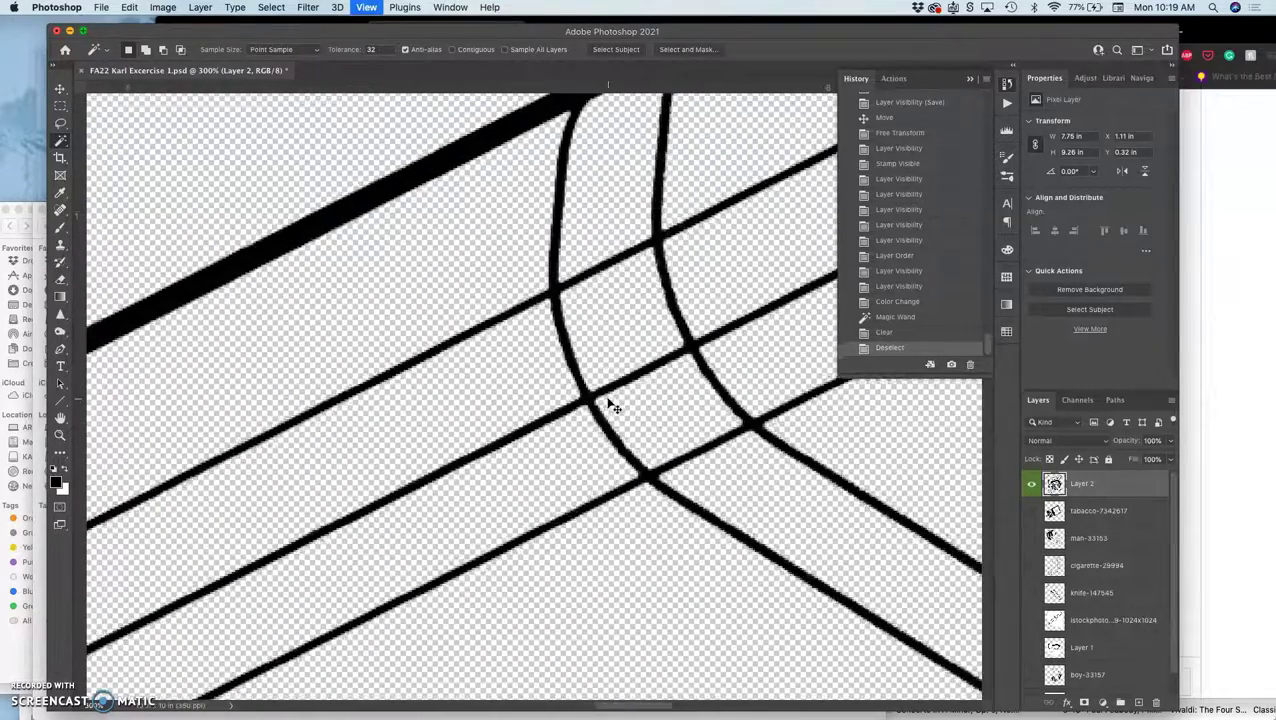
pyautogui.press('super+minus')
pyautogui.press('super+minus')
pyautogui.press('super+minus')
pyautogui.press('super+minus')
pyautogui.press('super+minus')
pyautogui.press('super+minus')
pyautogui.press('super+minus')
pyautogui.scroll(-3, 612, 405)
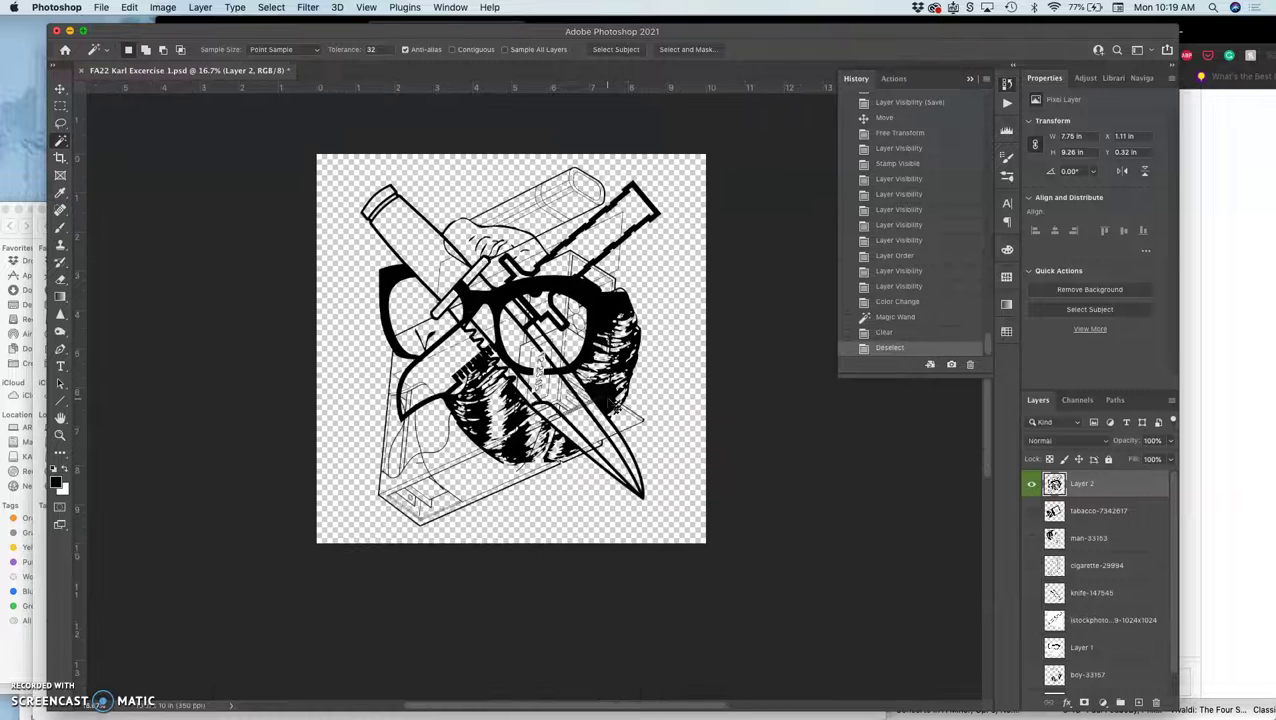
pyautogui.scroll(-2, 1056, 600)
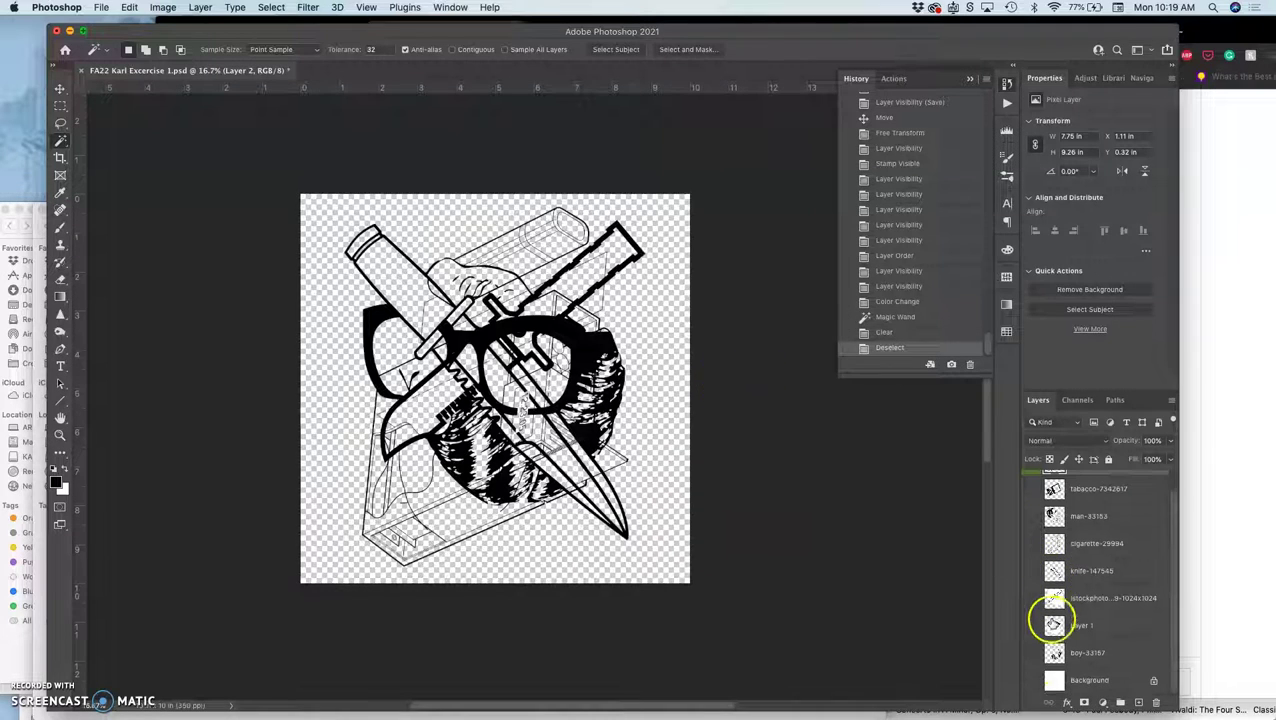
pyautogui.click(1031, 682)
pyautogui.click(1031, 684)
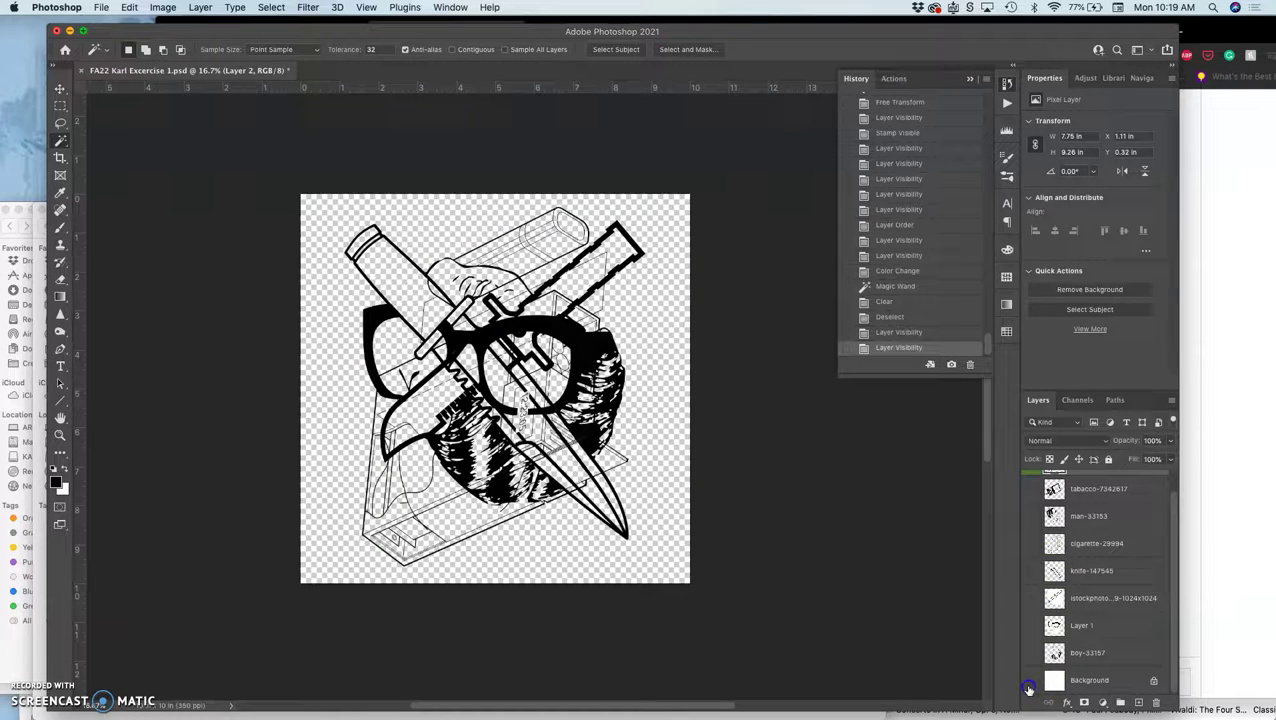
# Save the collage, then start saving a copy in JPEG format
pyautogui.click(103, 8)
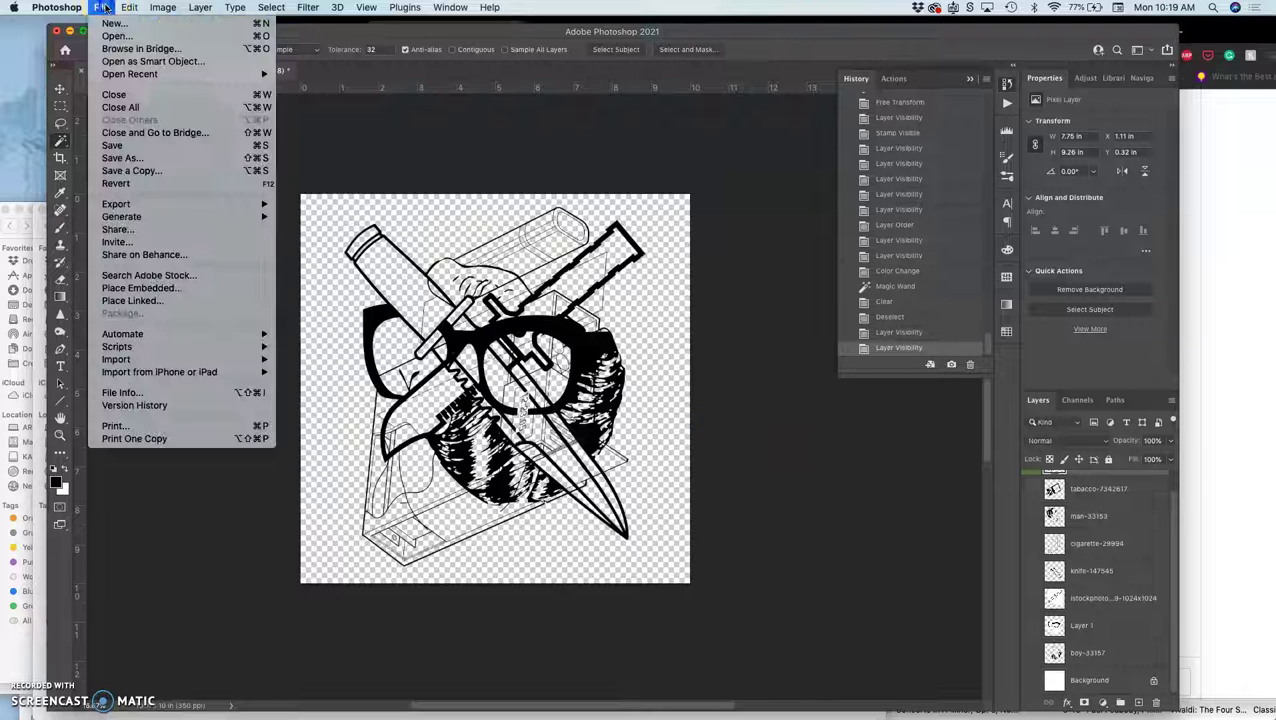
pyautogui.click(135, 148)
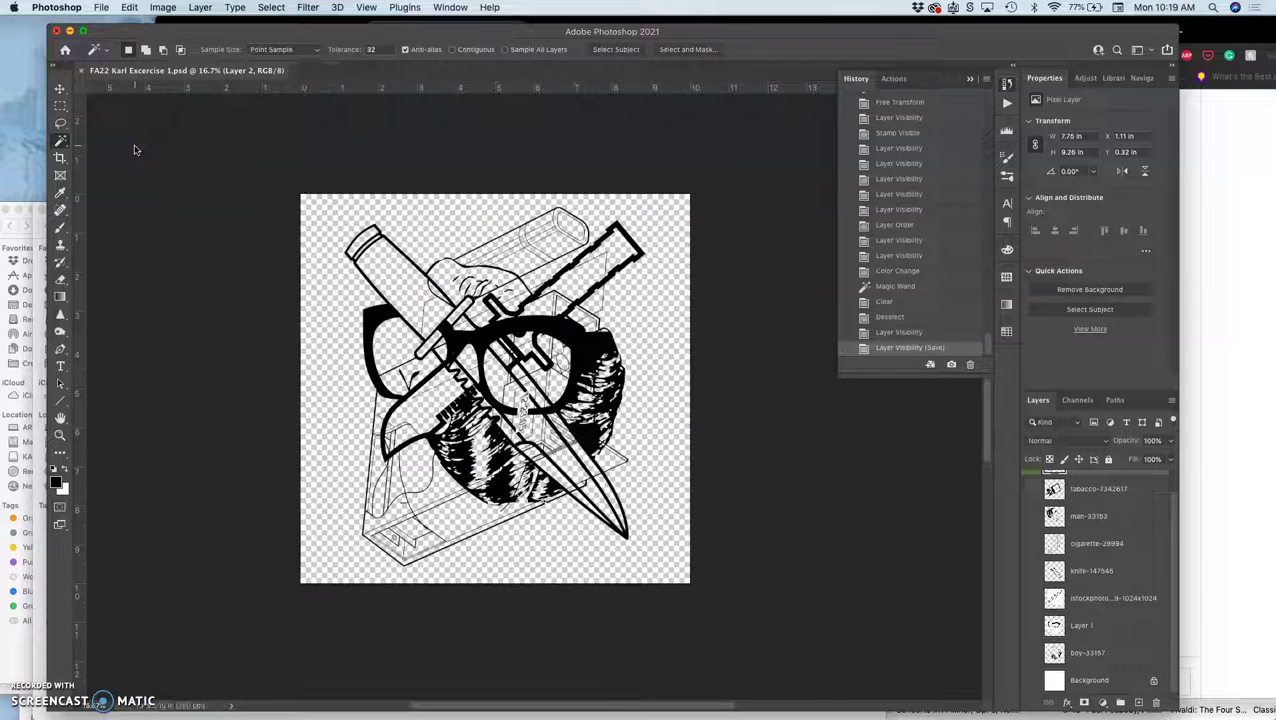
pyautogui.click(101, 8)
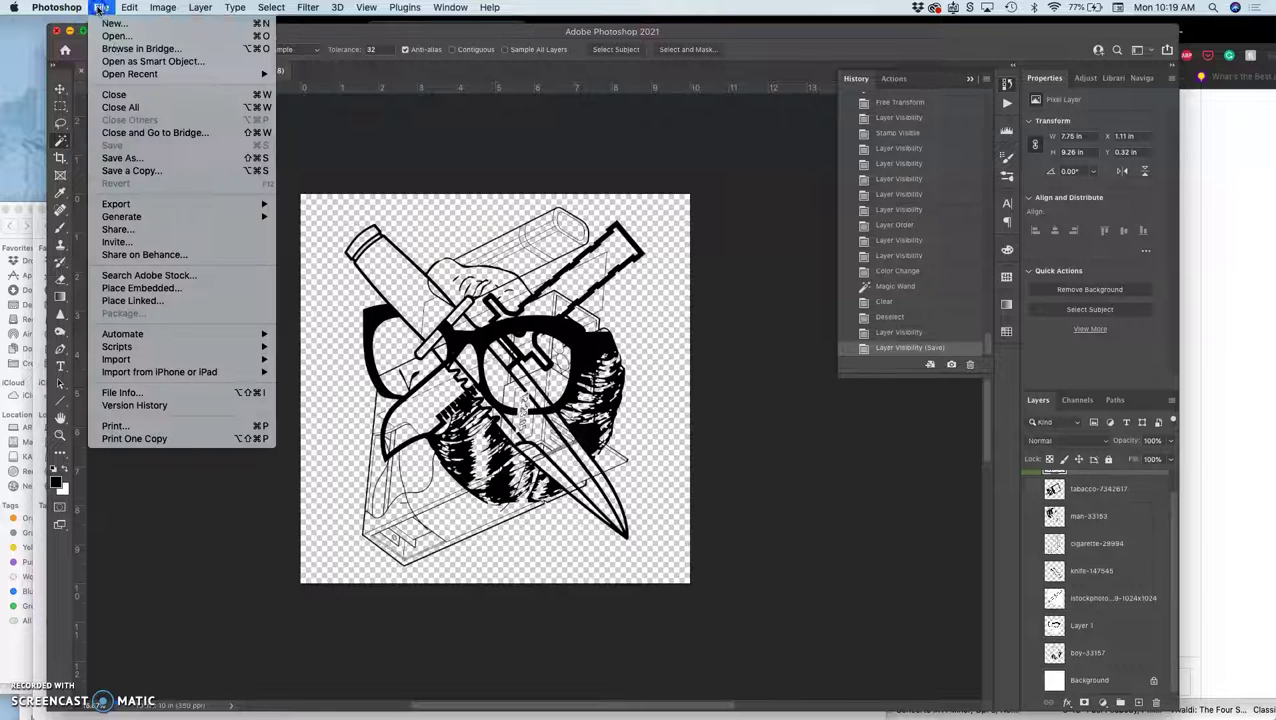
pyautogui.click(130, 172)
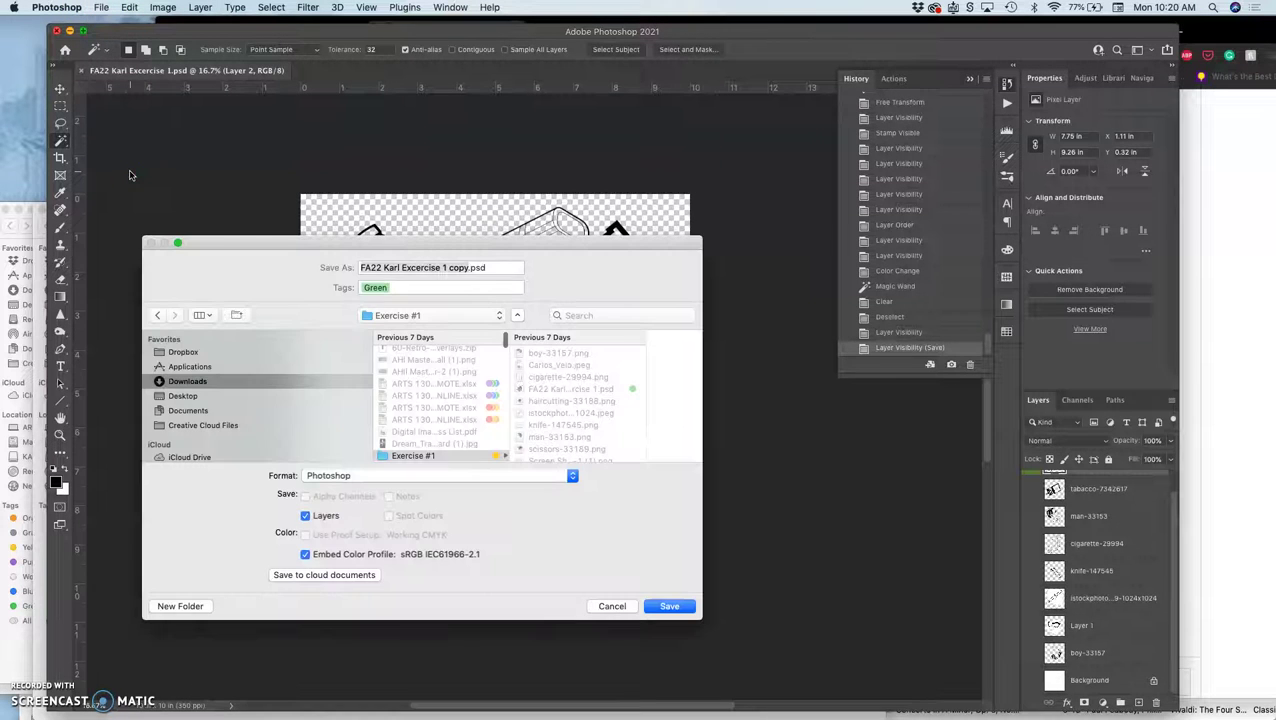
pyautogui.click(389, 477)
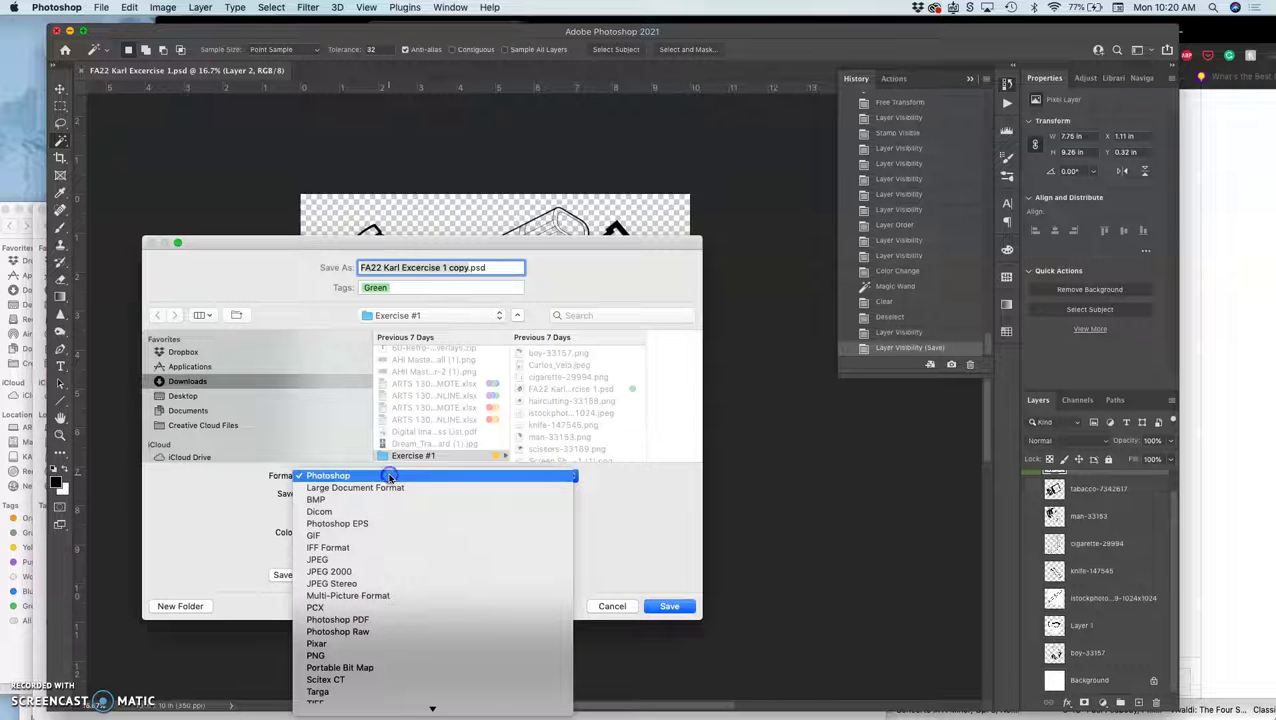
pyautogui.click(368, 561)
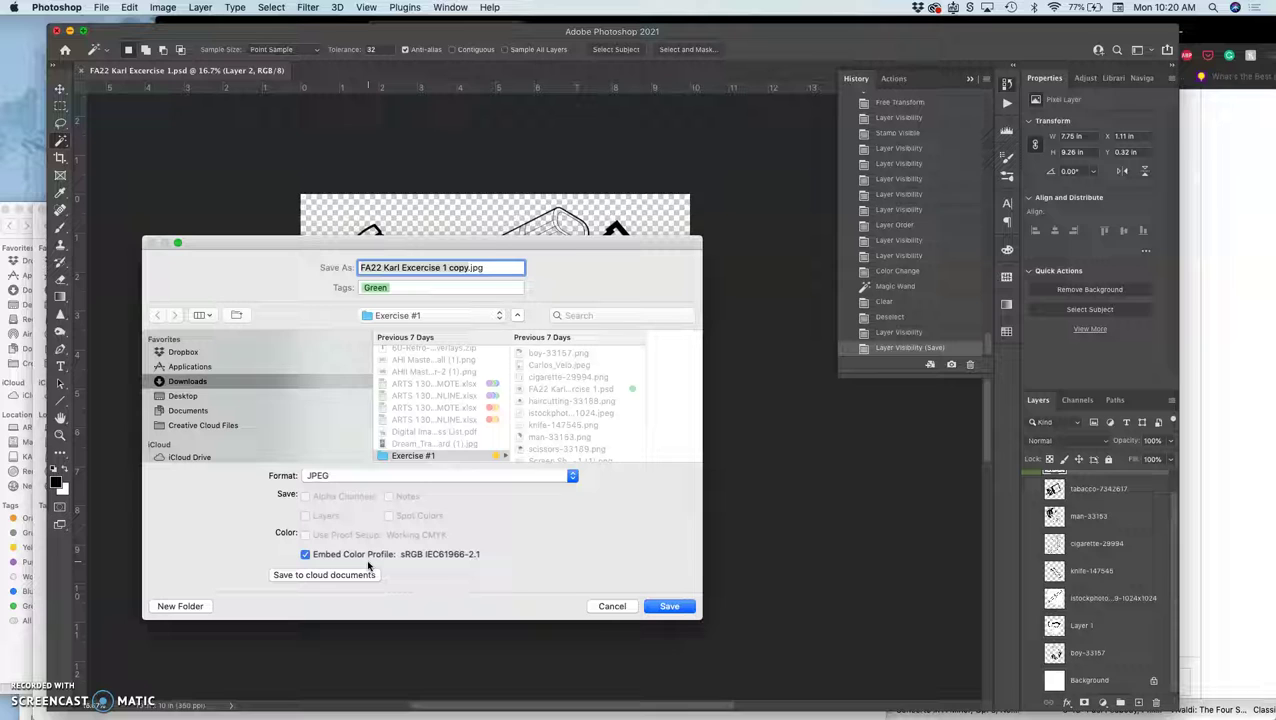
# Add the Orange tag to the JPEG copy and save it
pyautogui.click(457, 270)
pyautogui.click(451, 290)
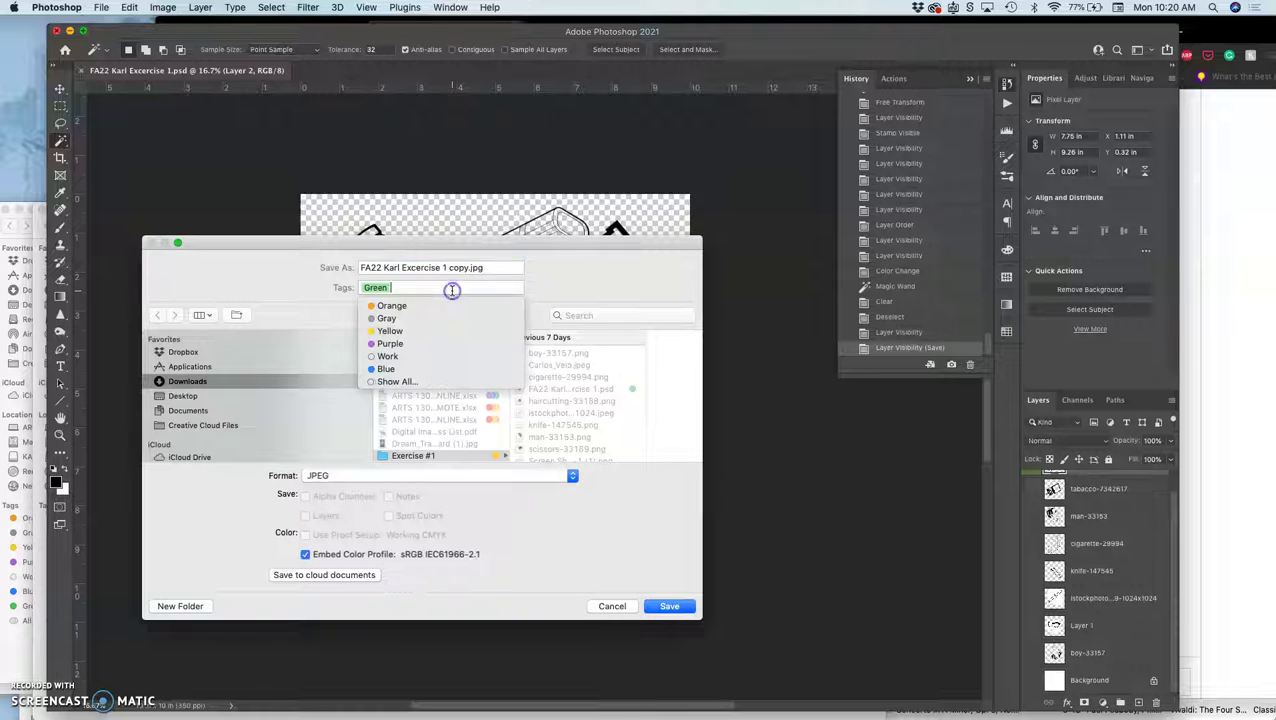
pyautogui.click(387, 306)
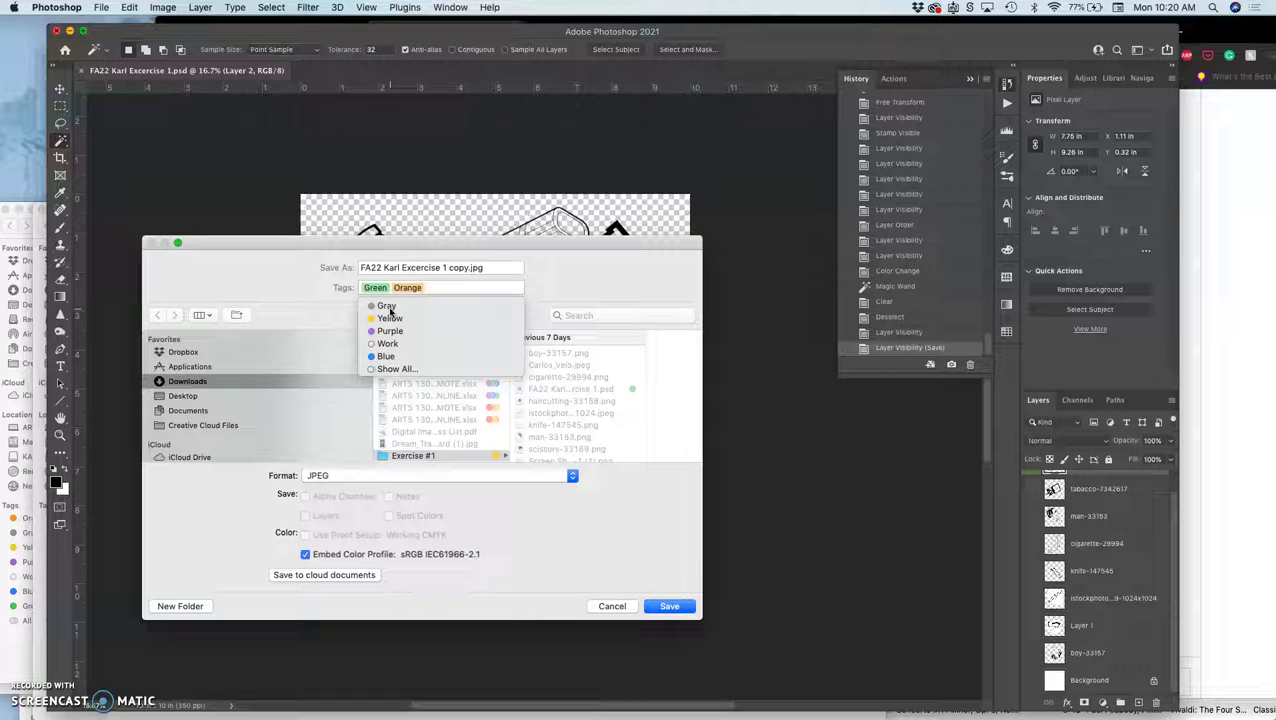
pyautogui.moveTo(390, 312); pyautogui.dragTo(410, 300)
pyautogui.click(403, 371)
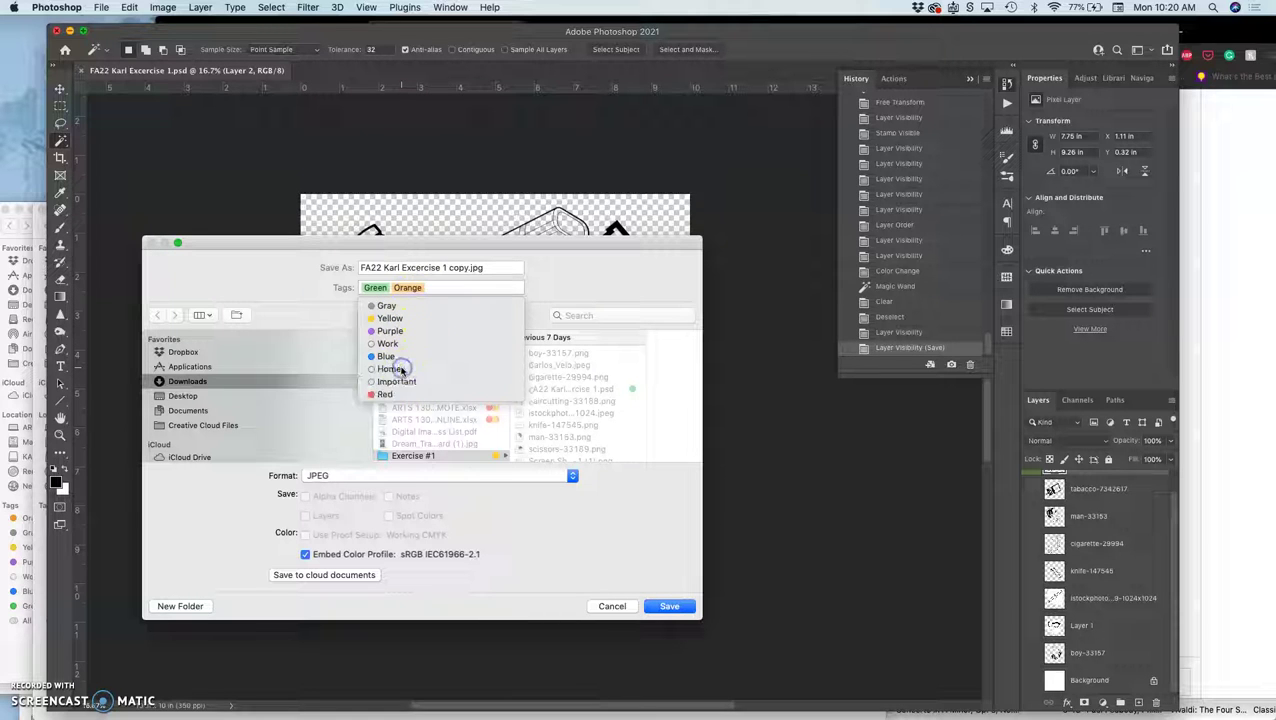
pyautogui.click(300, 340)
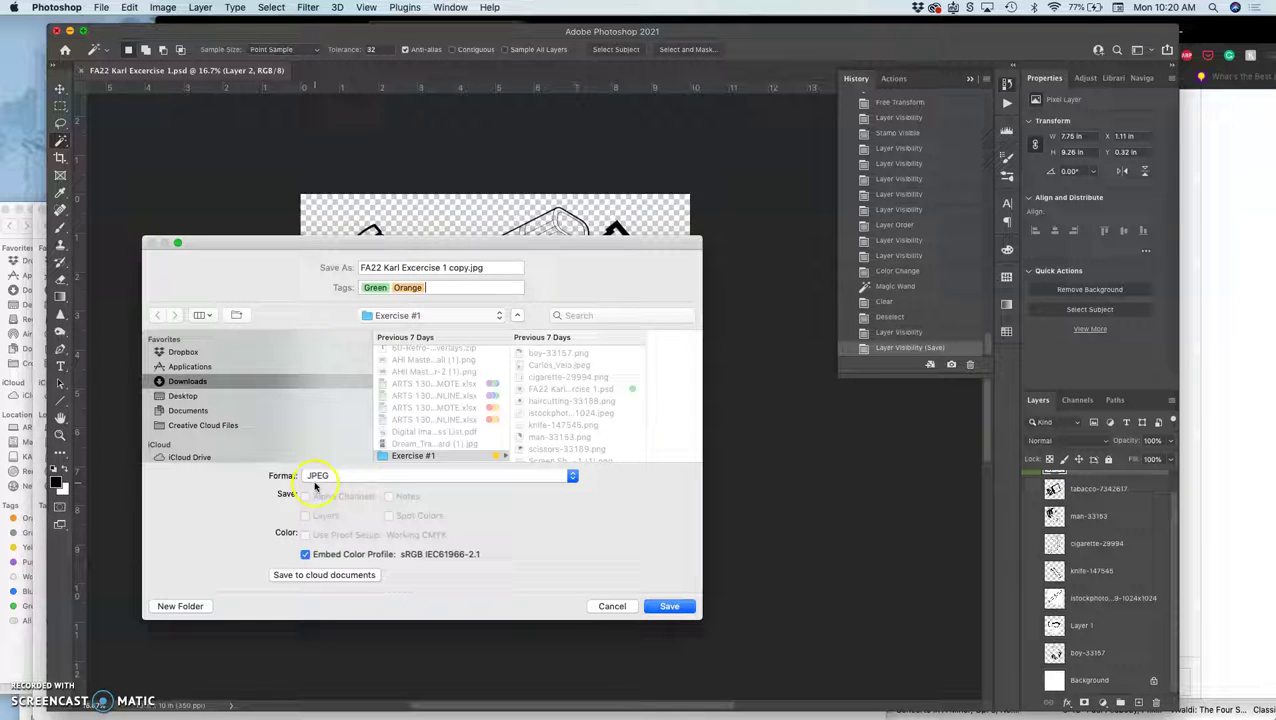
pyautogui.click(460, 267)
pyautogui.click(666, 607)
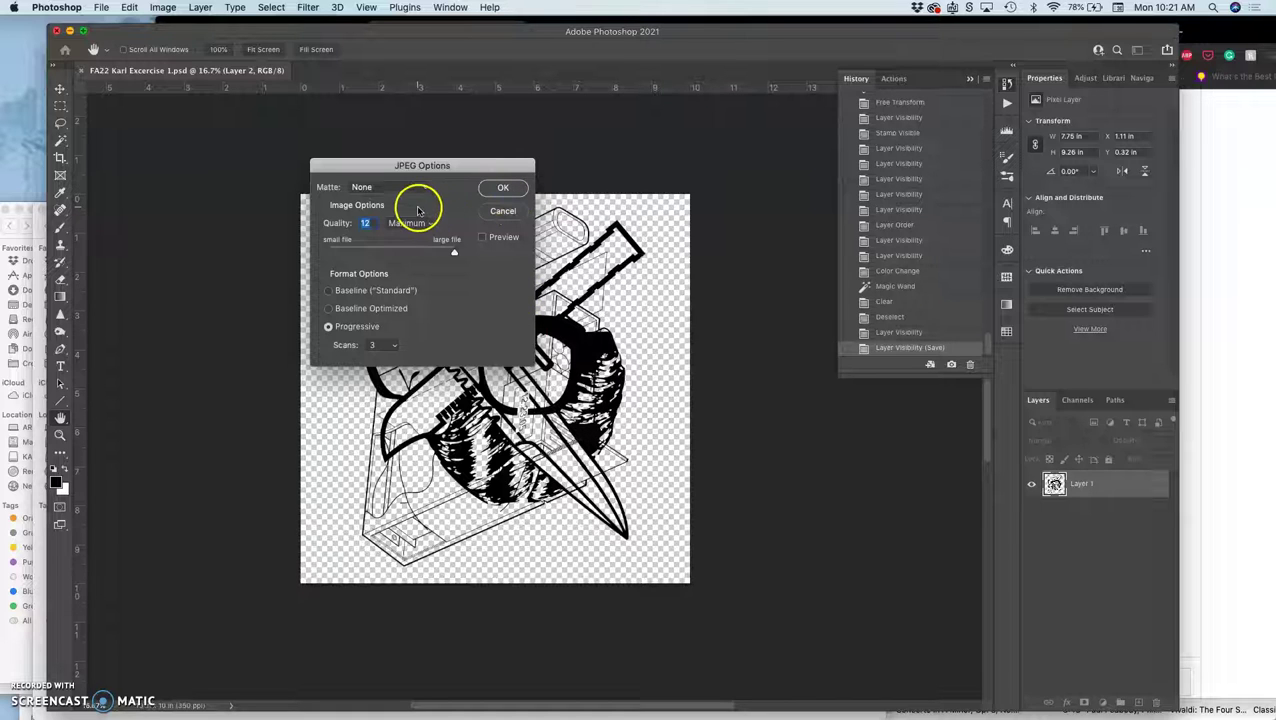
# Accept the JPEG Options at Quality 12 (Maximum) to finish saving the copy
pyautogui.moveTo(435, 170); pyautogui.dragTo(510, 140)
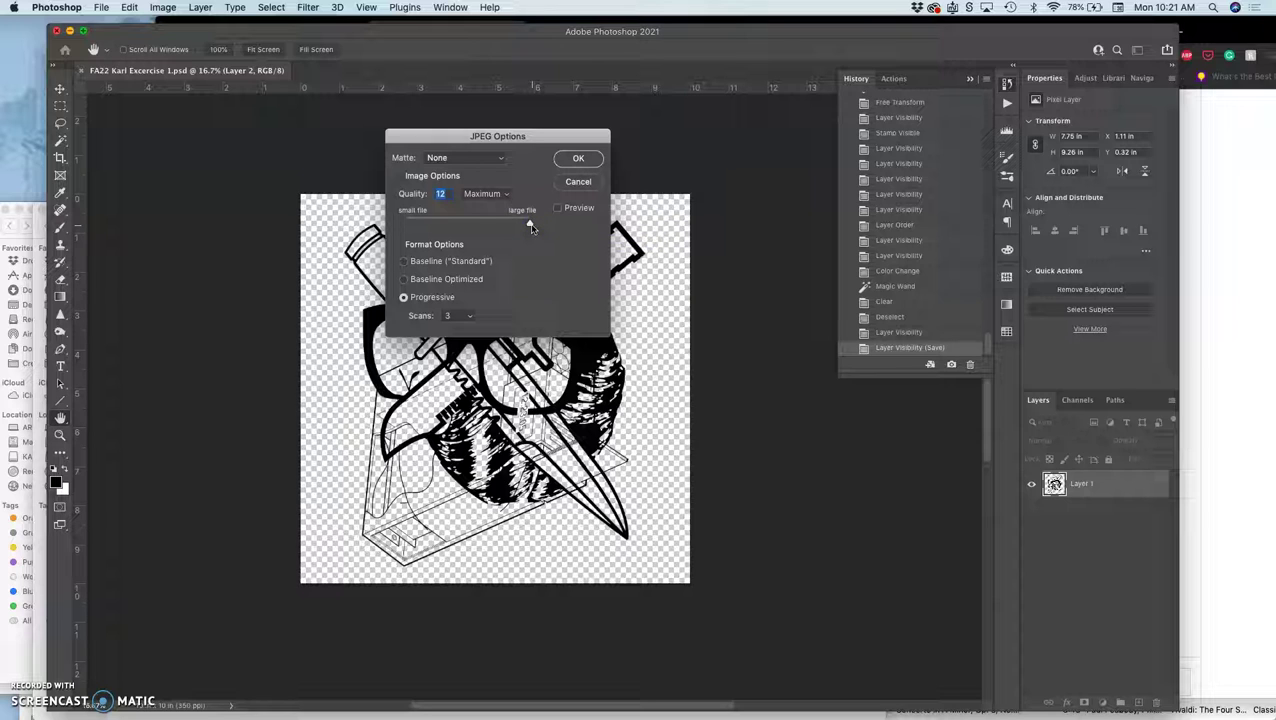
pyautogui.click(578, 160)
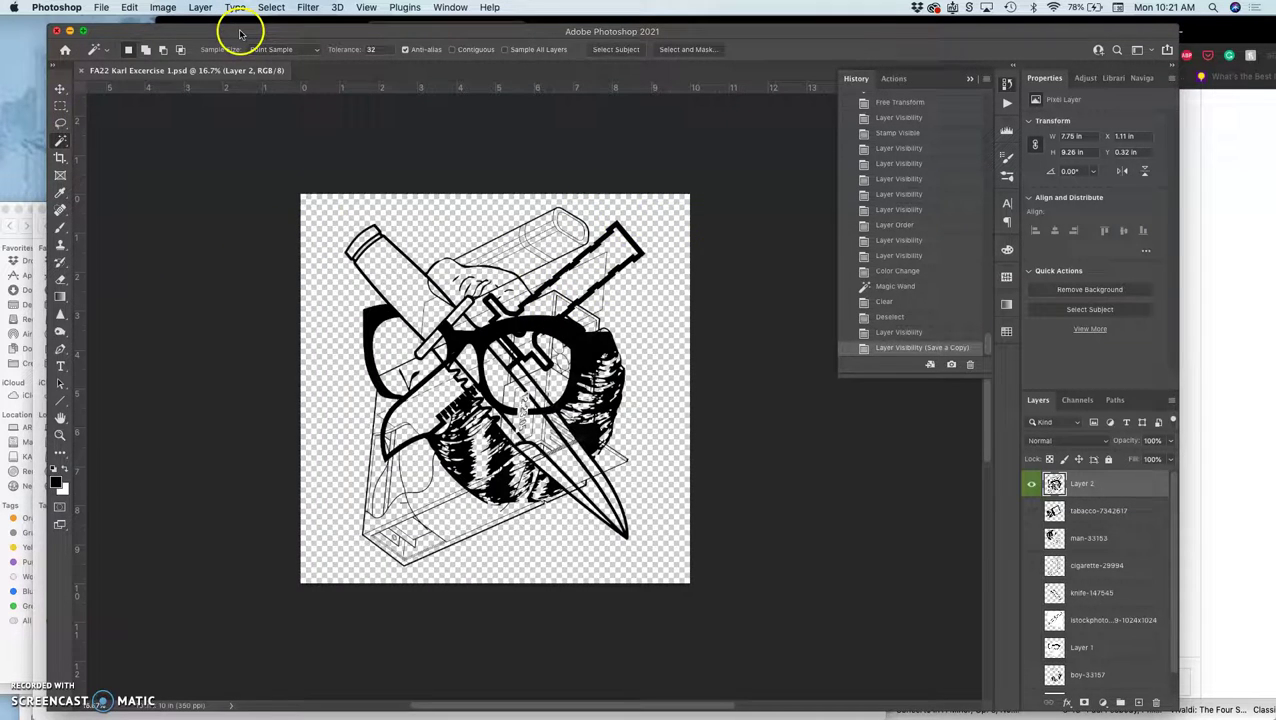
# Arrange the Finder windows and open the Exercise #1 folder from Downloads
pyautogui.moveTo(240, 34); pyautogui.dragTo(467, 31)
pyautogui.doubleClick(96, 240)
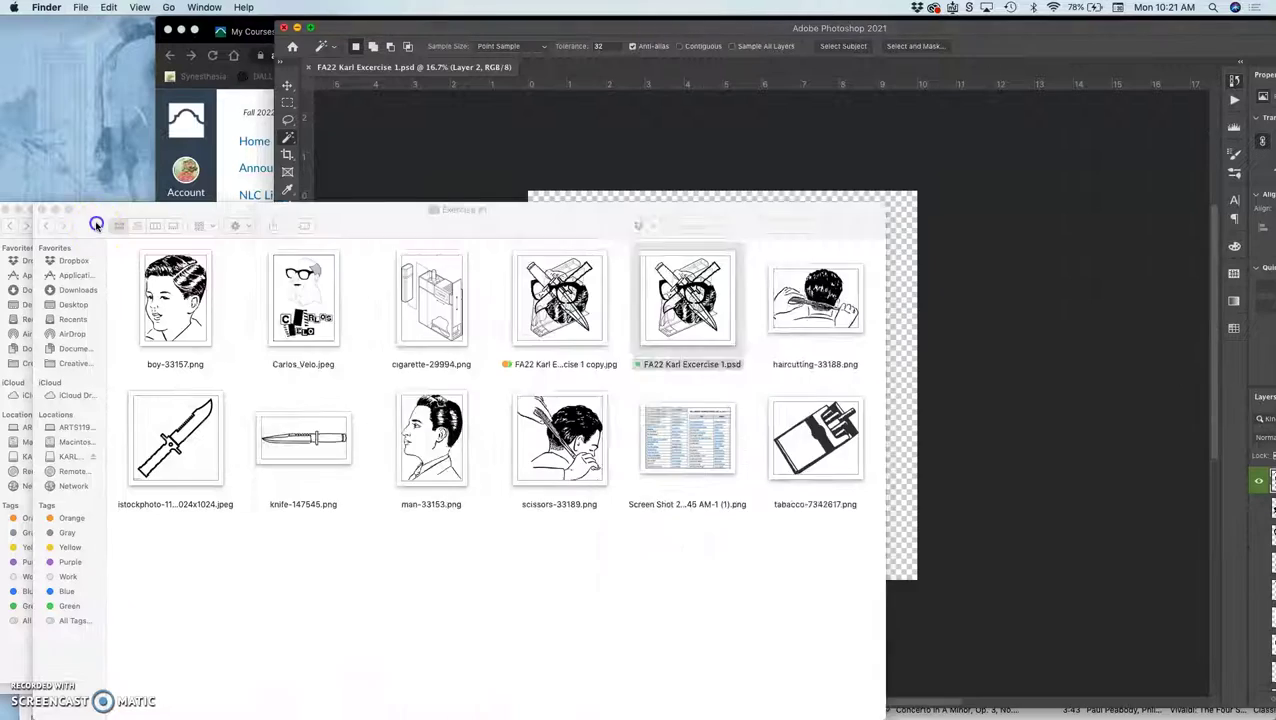
pyautogui.click(117, 272)
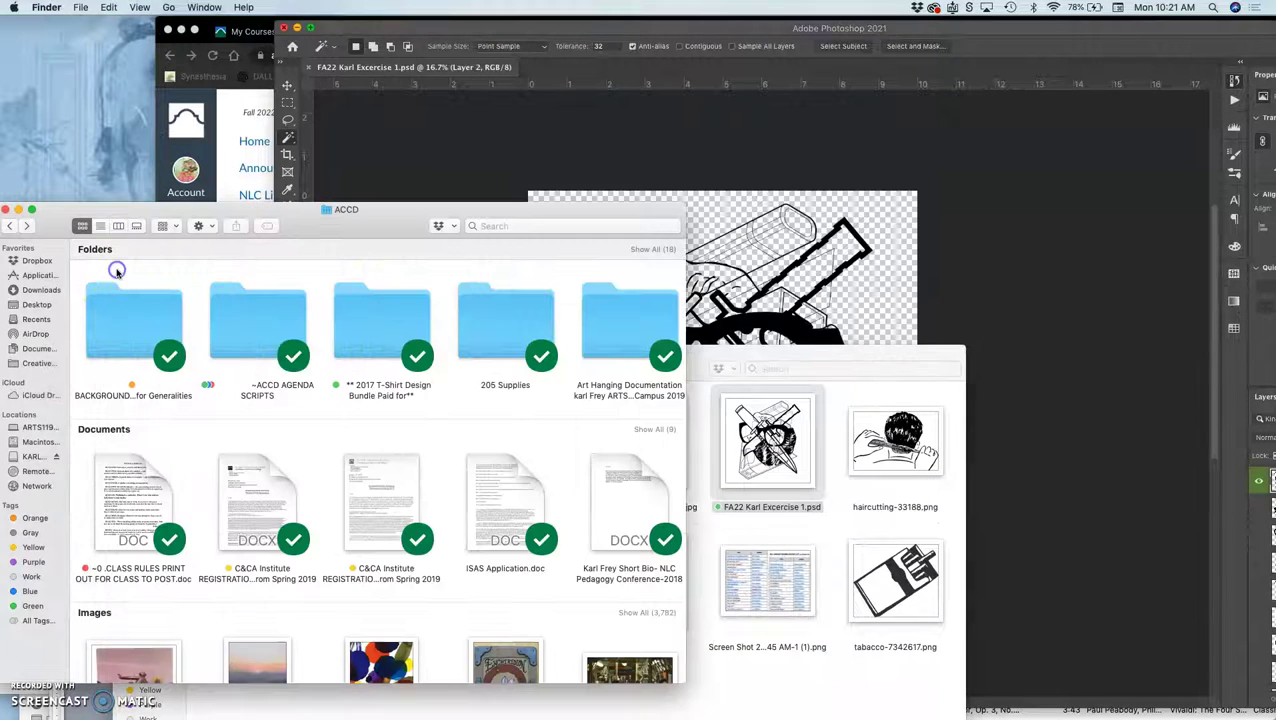
pyautogui.click(228, 169)
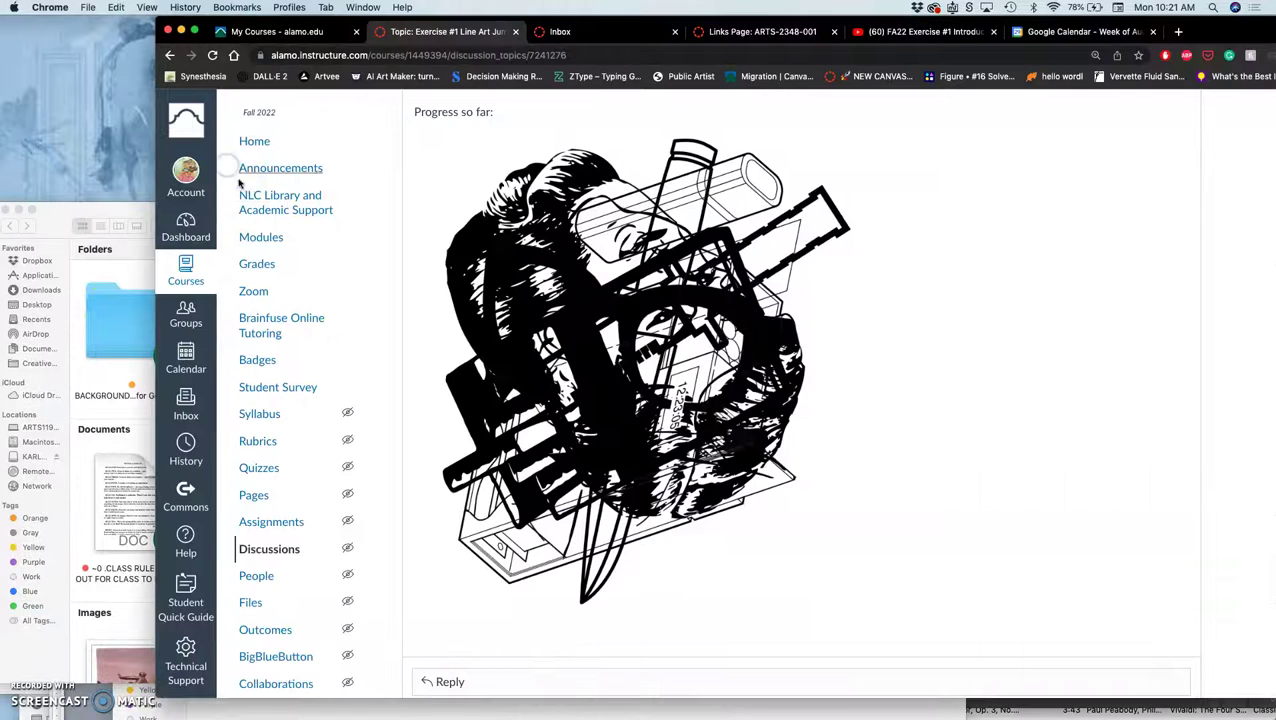
pyautogui.click(75, 290)
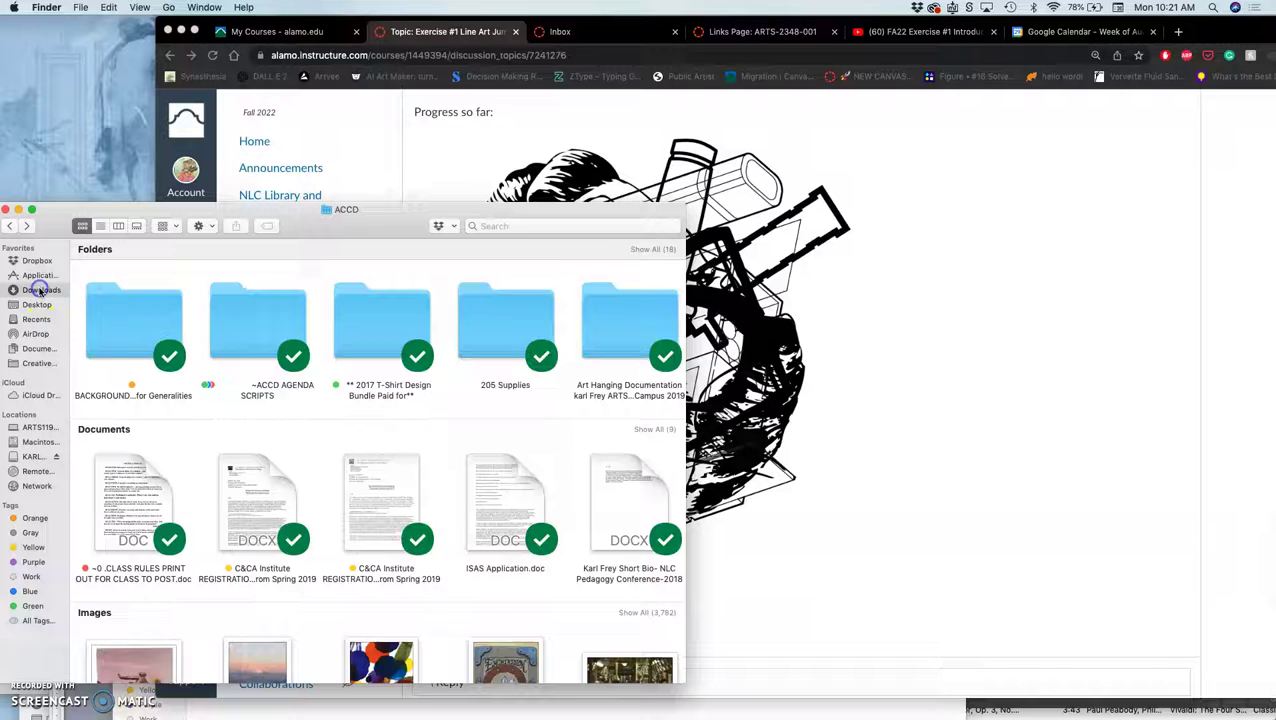
pyautogui.click(41, 290)
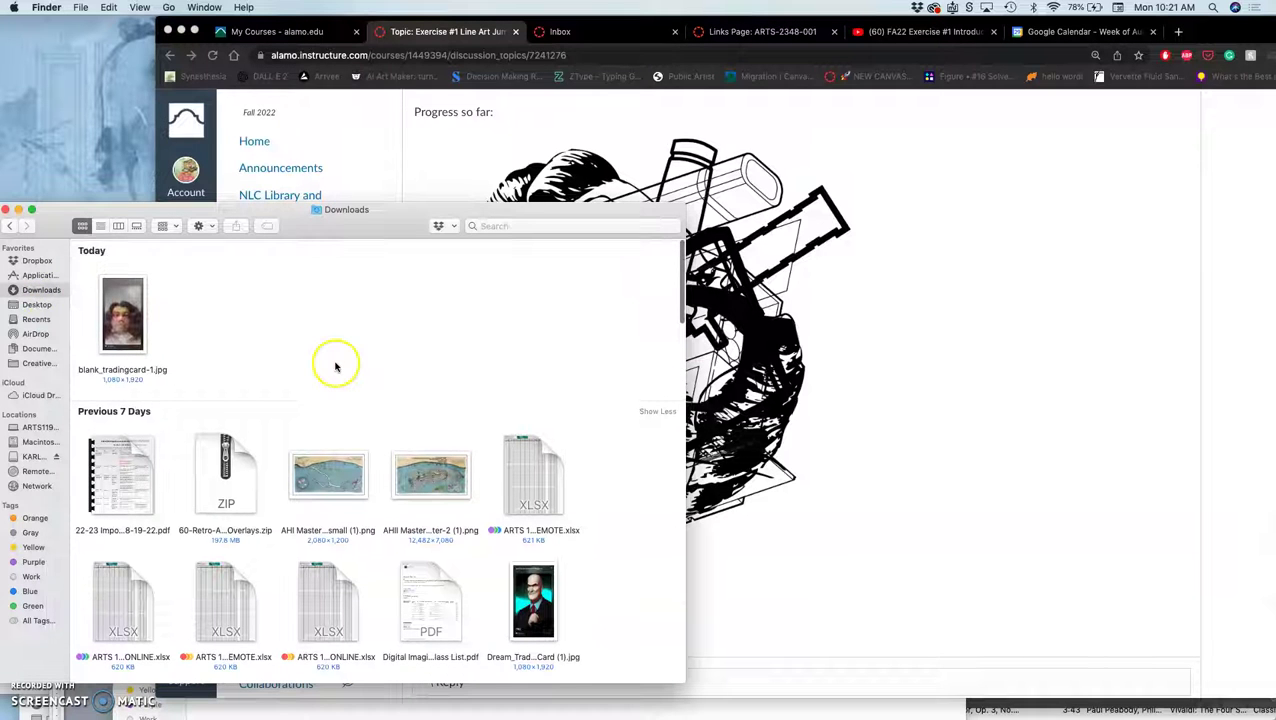
pyautogui.scroll(-1, 542, 246)
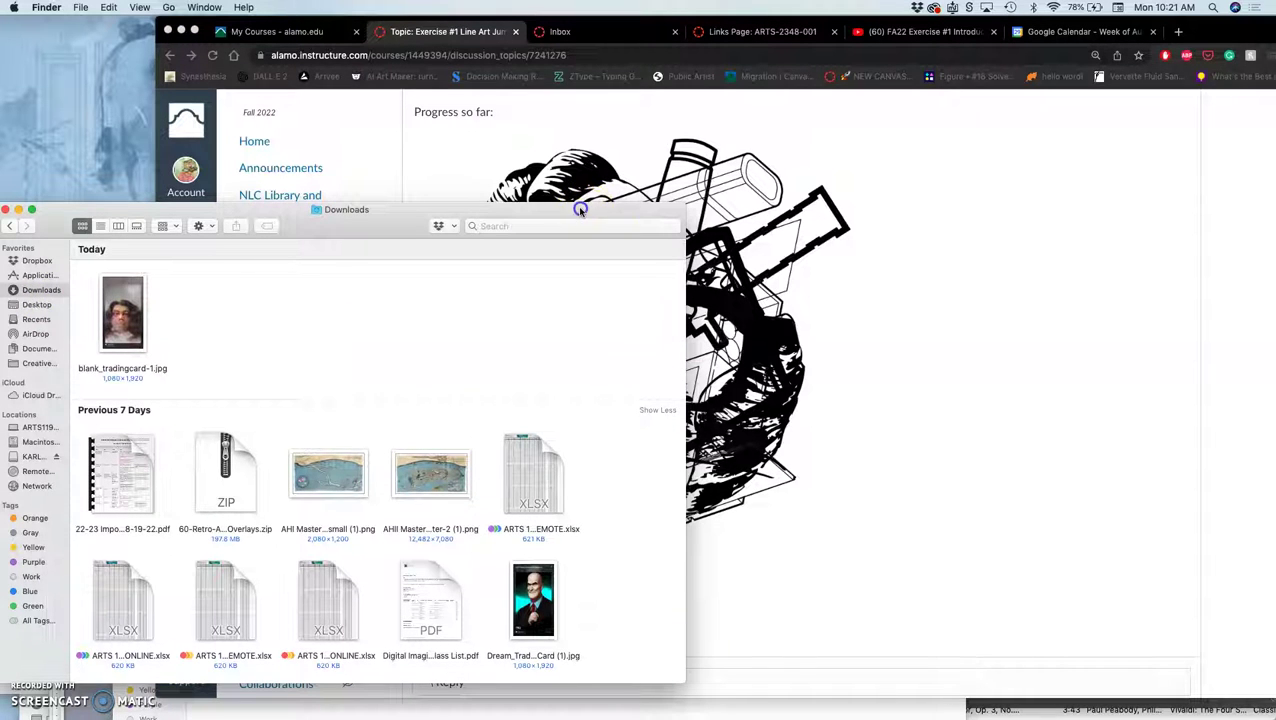
pyautogui.moveTo(580, 210); pyautogui.dragTo(578, 432)
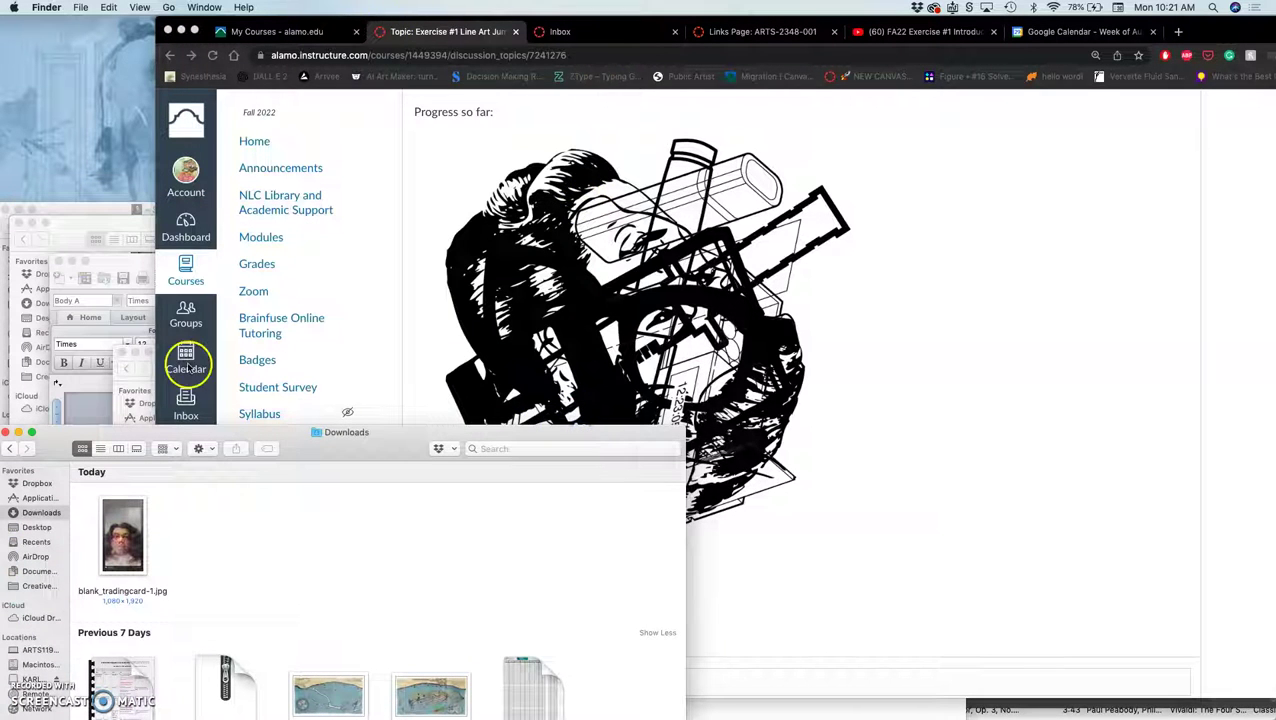
pyautogui.moveTo(133, 404); pyautogui.dragTo(135, 157)
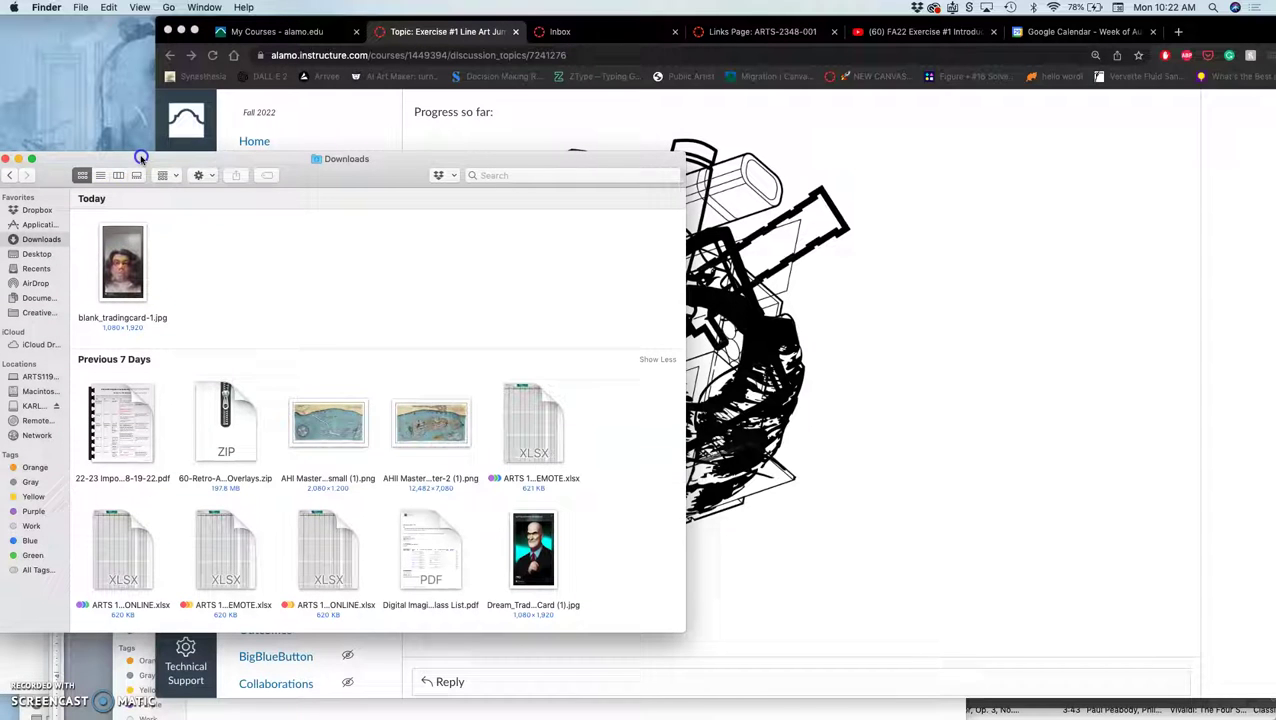
pyautogui.rightClick(312, 386)
pyautogui.click(265, 421)
pyautogui.scroll(-5, 265, 425)
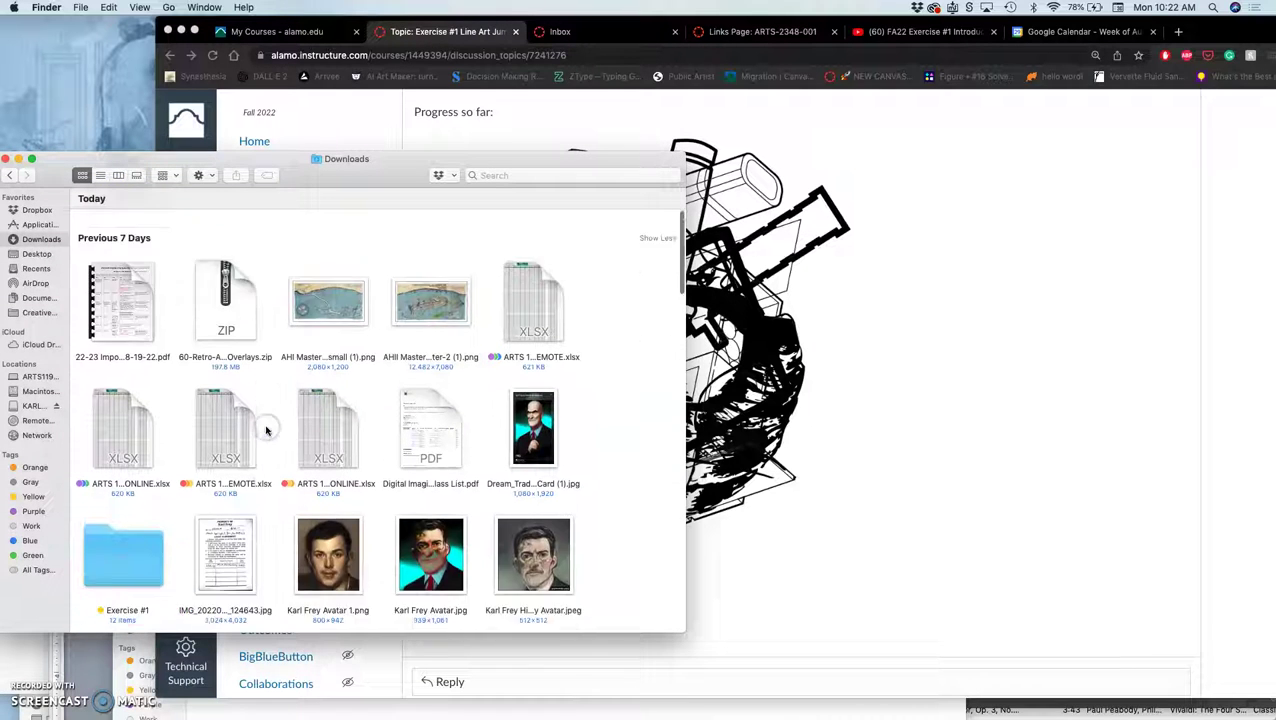
pyautogui.click(135, 432)
pyautogui.doubleClick(135, 432)
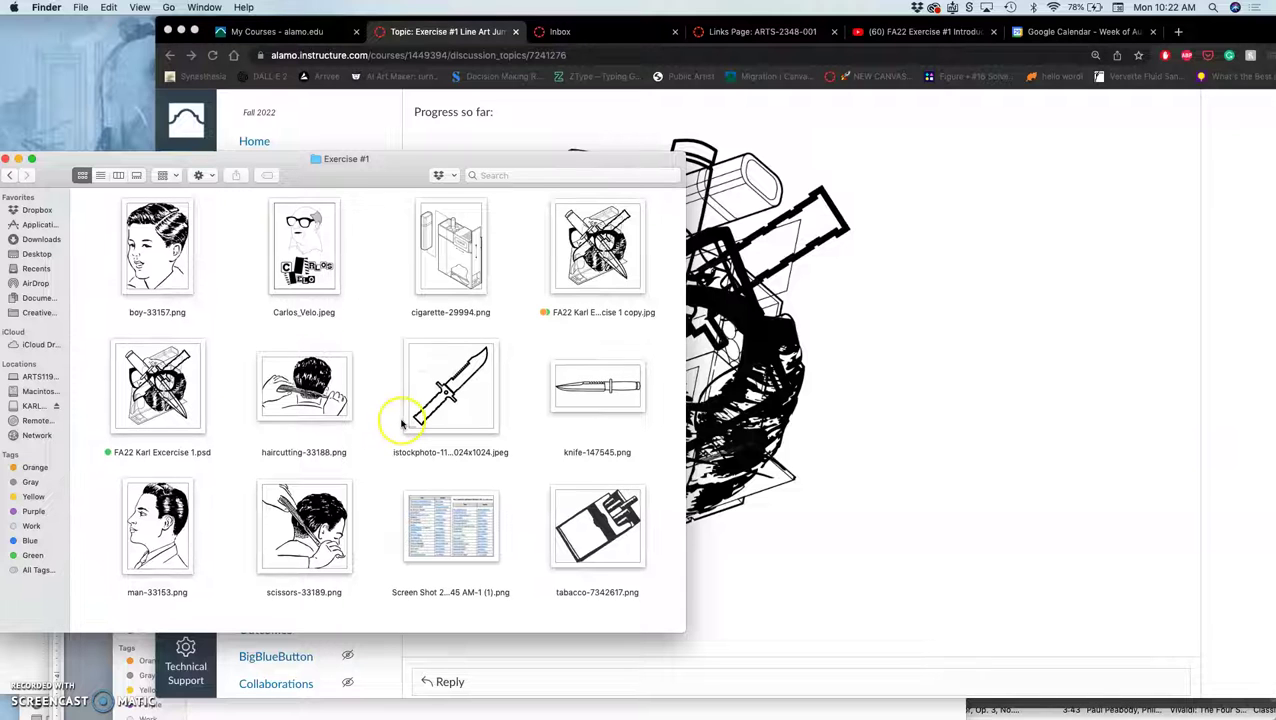
# Remove the orange and green tags from the copy JPG and re-tag it Orange only
pyautogui.rightClick(612, 258)
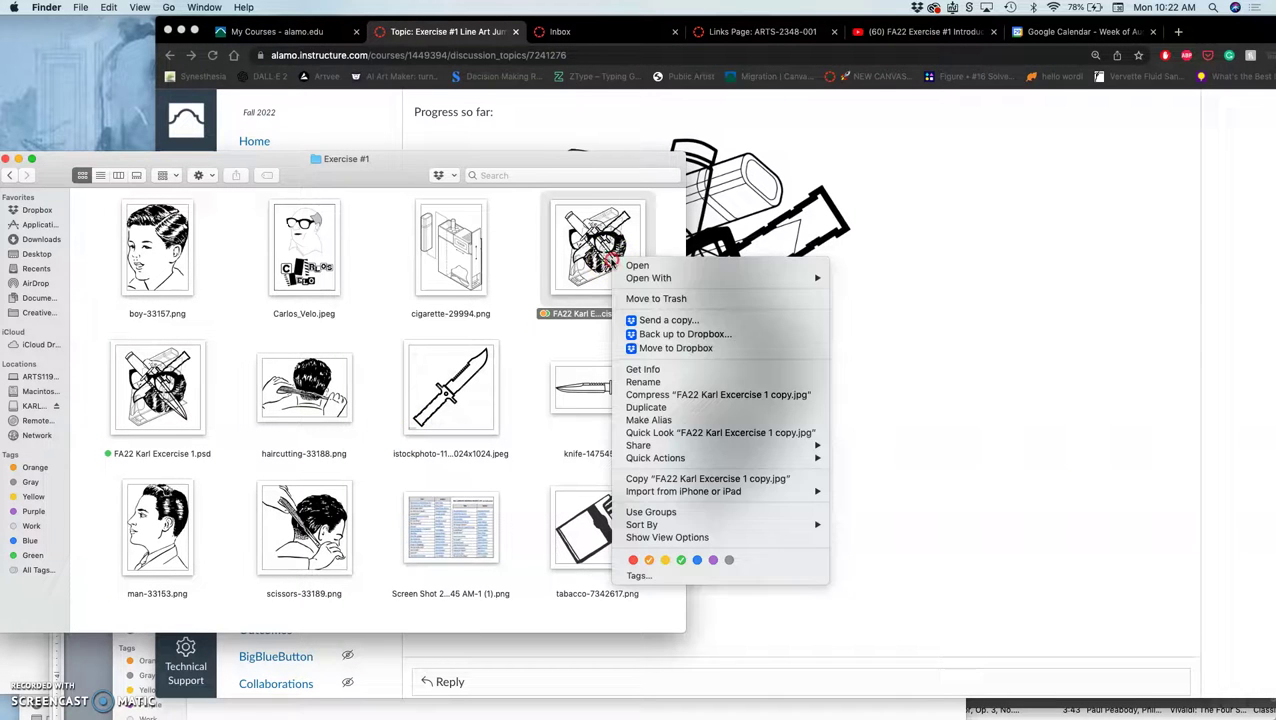
pyautogui.click(650, 562)
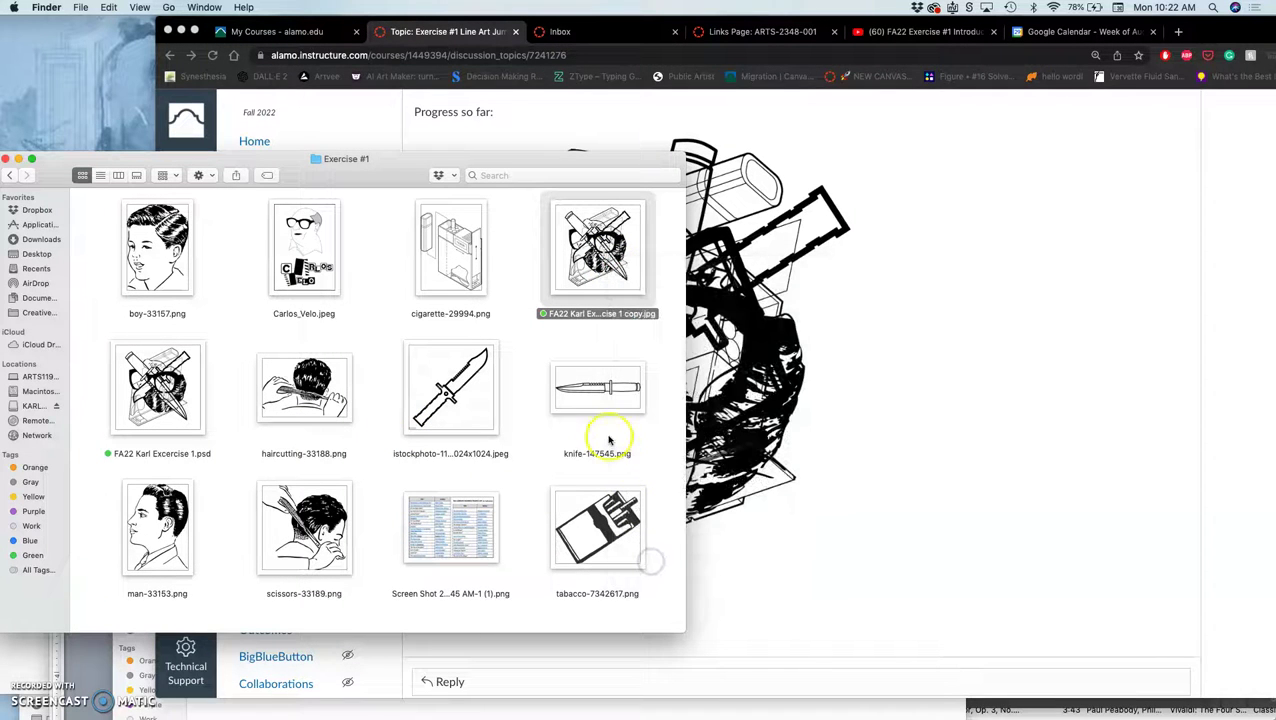
pyautogui.rightClick(598, 284)
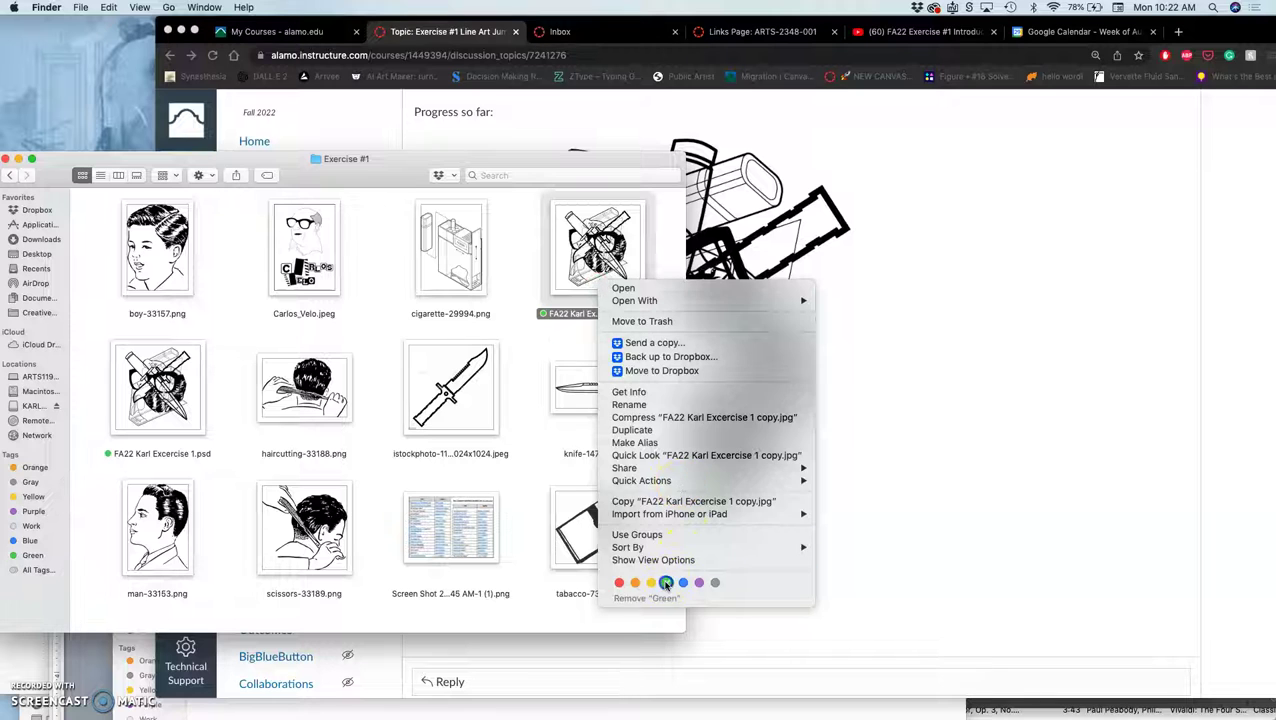
pyautogui.click(666, 583)
pyautogui.rightClick(598, 283)
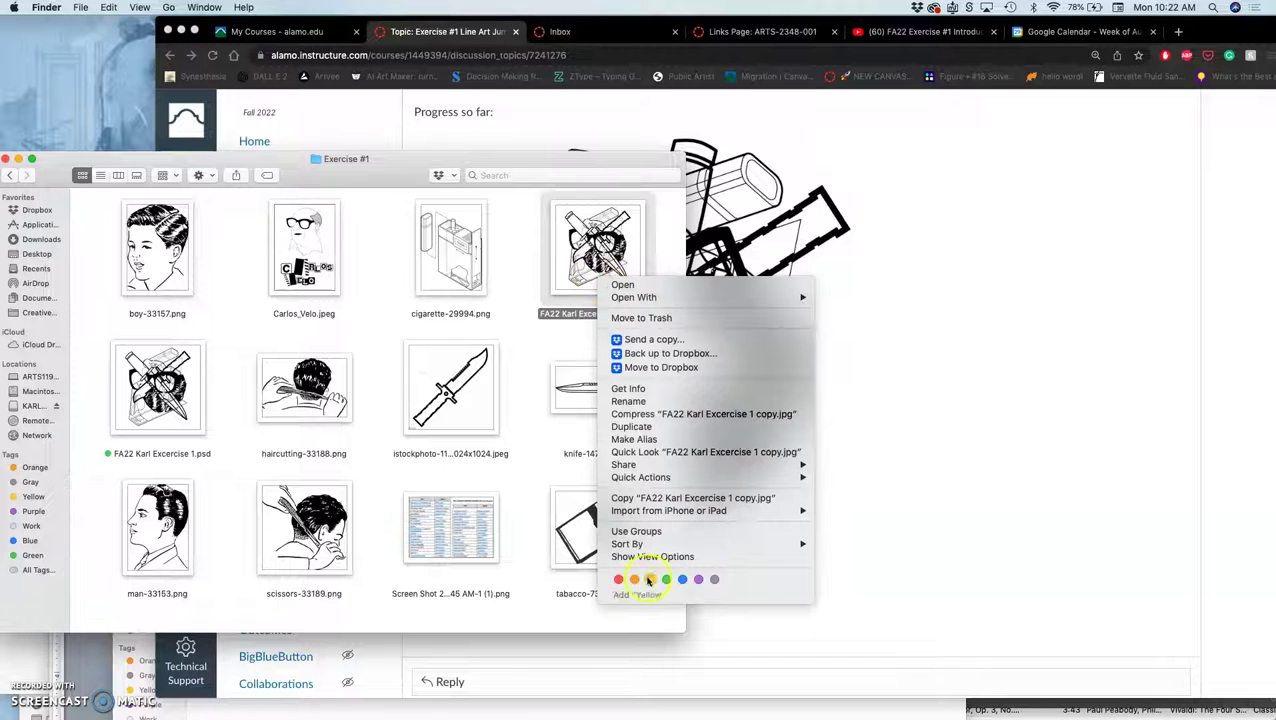
pyautogui.click(629, 579)
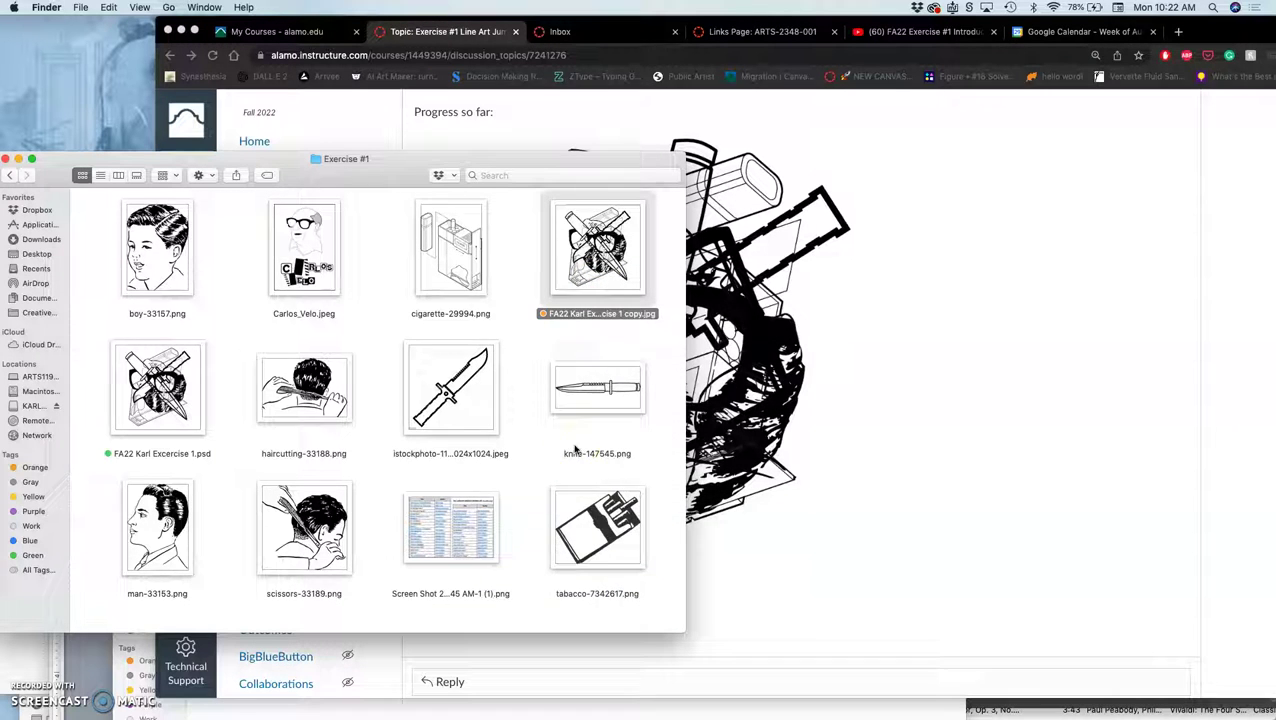
pyautogui.scroll(-1, 575, 450)
pyautogui.click(578, 352)
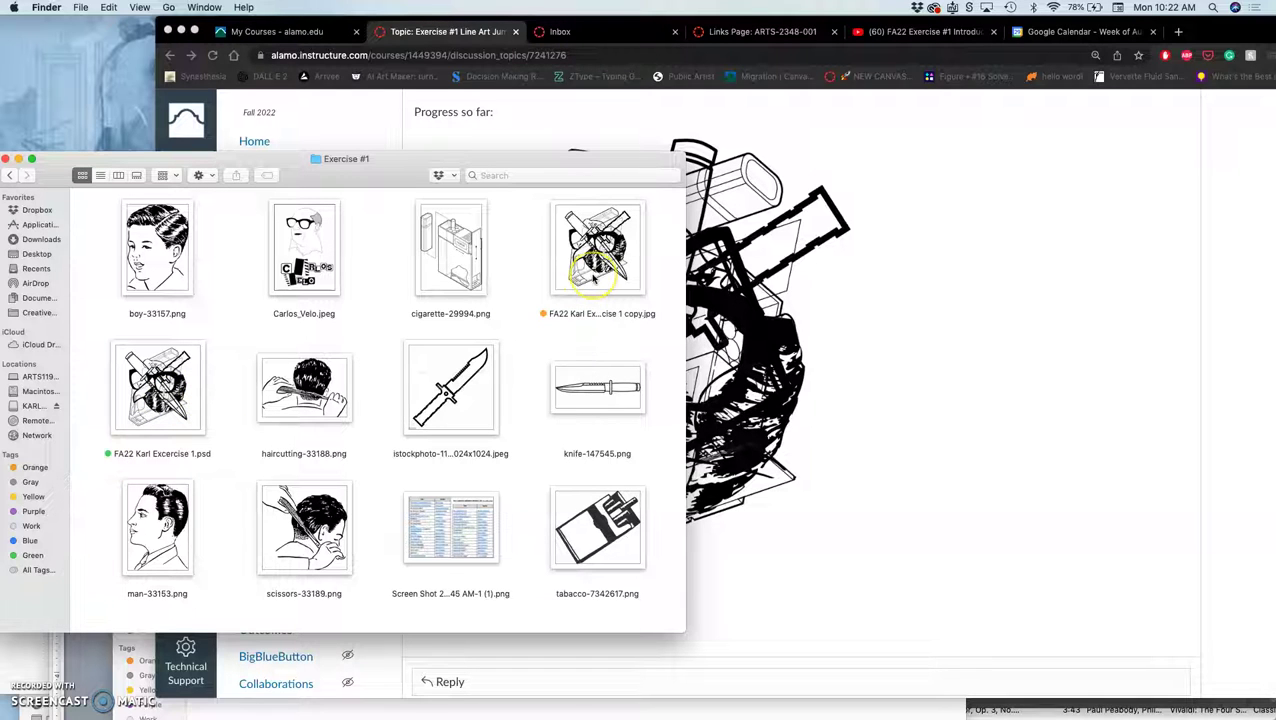
pyautogui.click(594, 280)
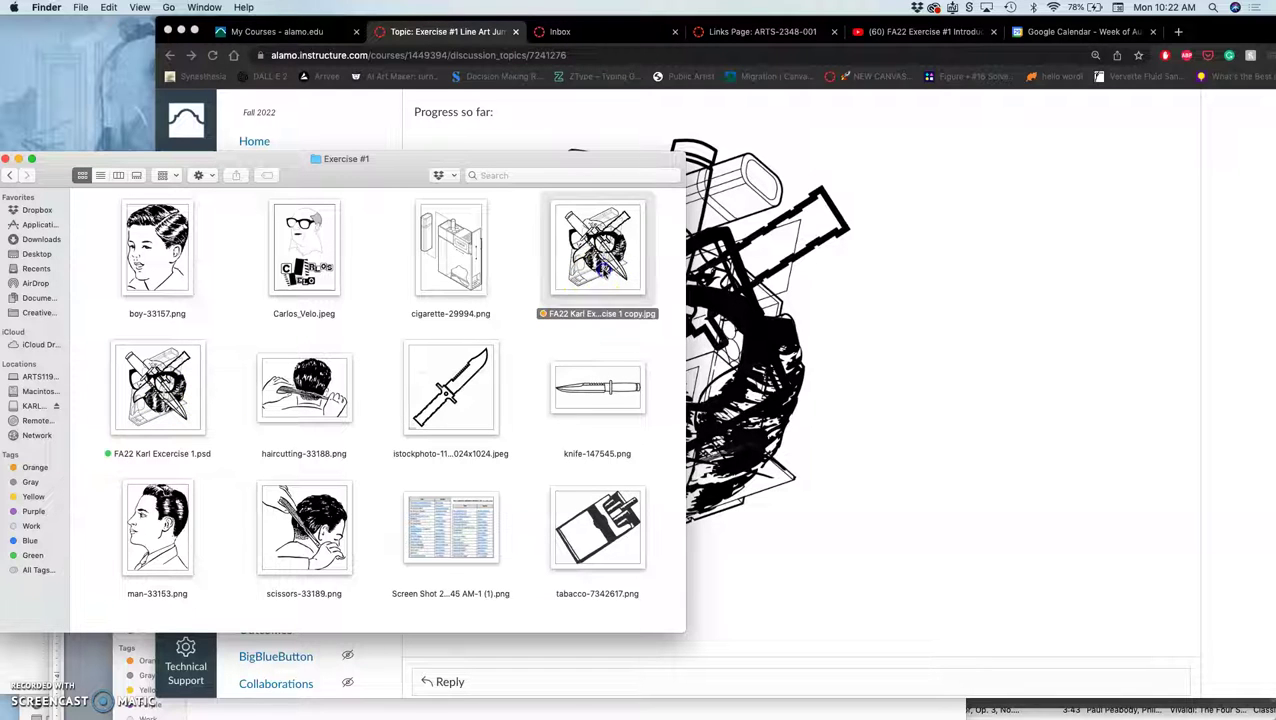
pyautogui.click(855, 242)
# Edit the progress post and add a 'Black and White Final' line below the existing image
pyautogui.scroll(5, 797, 277)
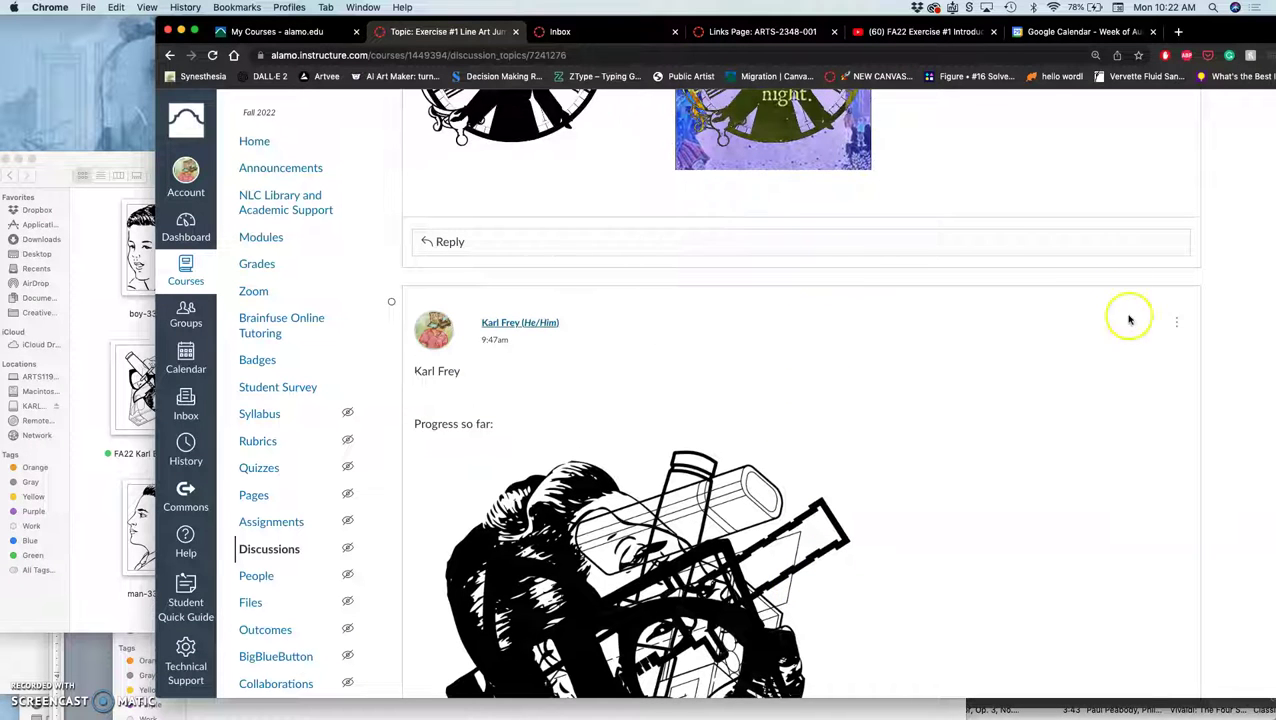
pyautogui.click(1180, 323)
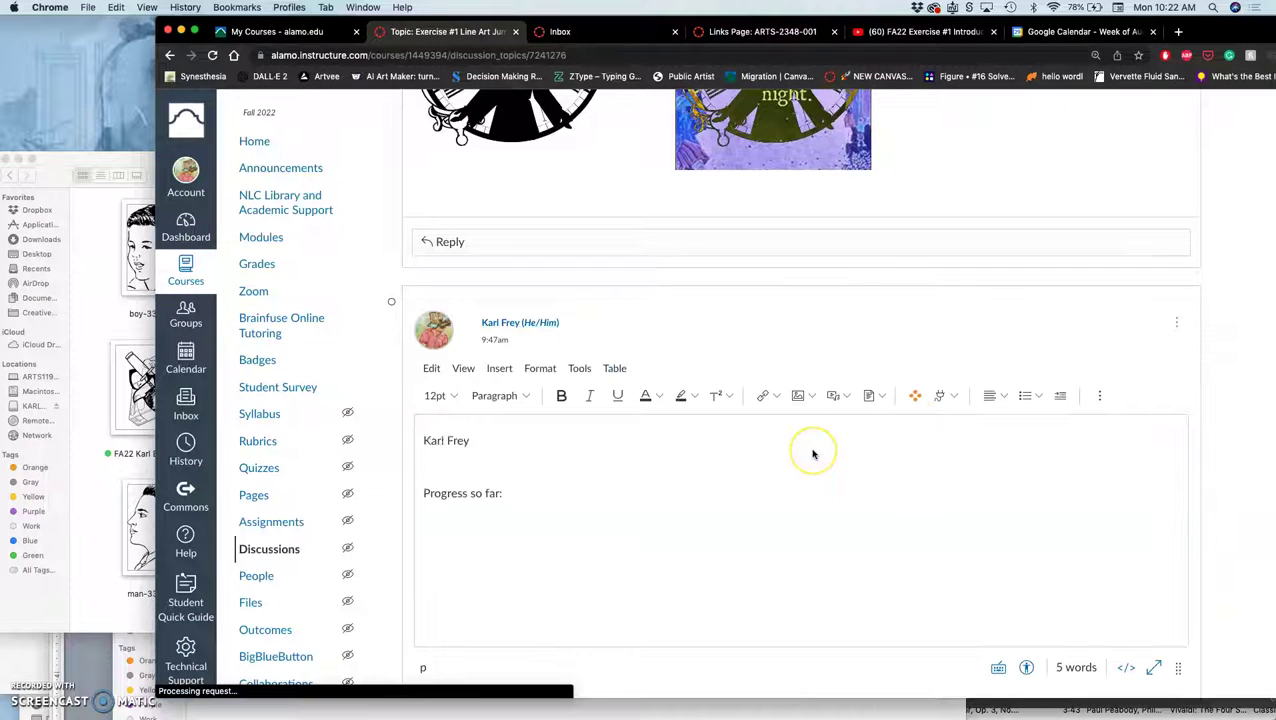
pyautogui.scroll(-5, 812, 452)
pyautogui.click(775, 541)
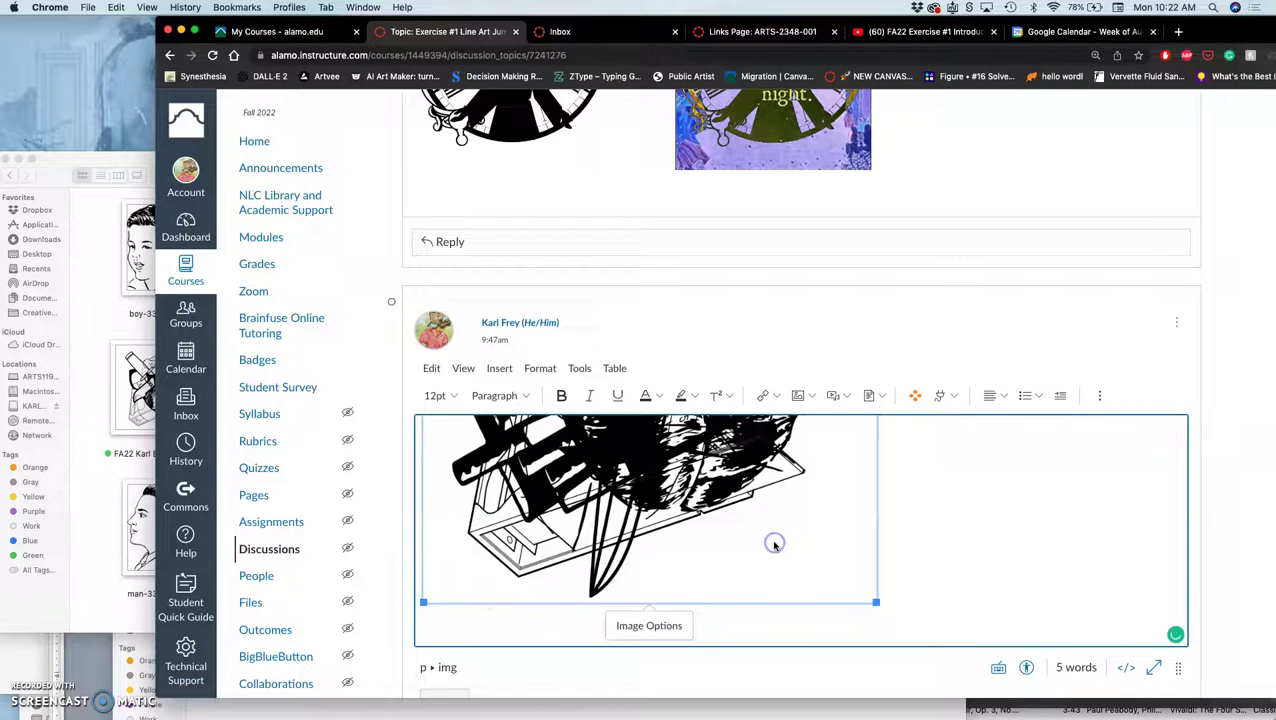
pyautogui.click(891, 541)
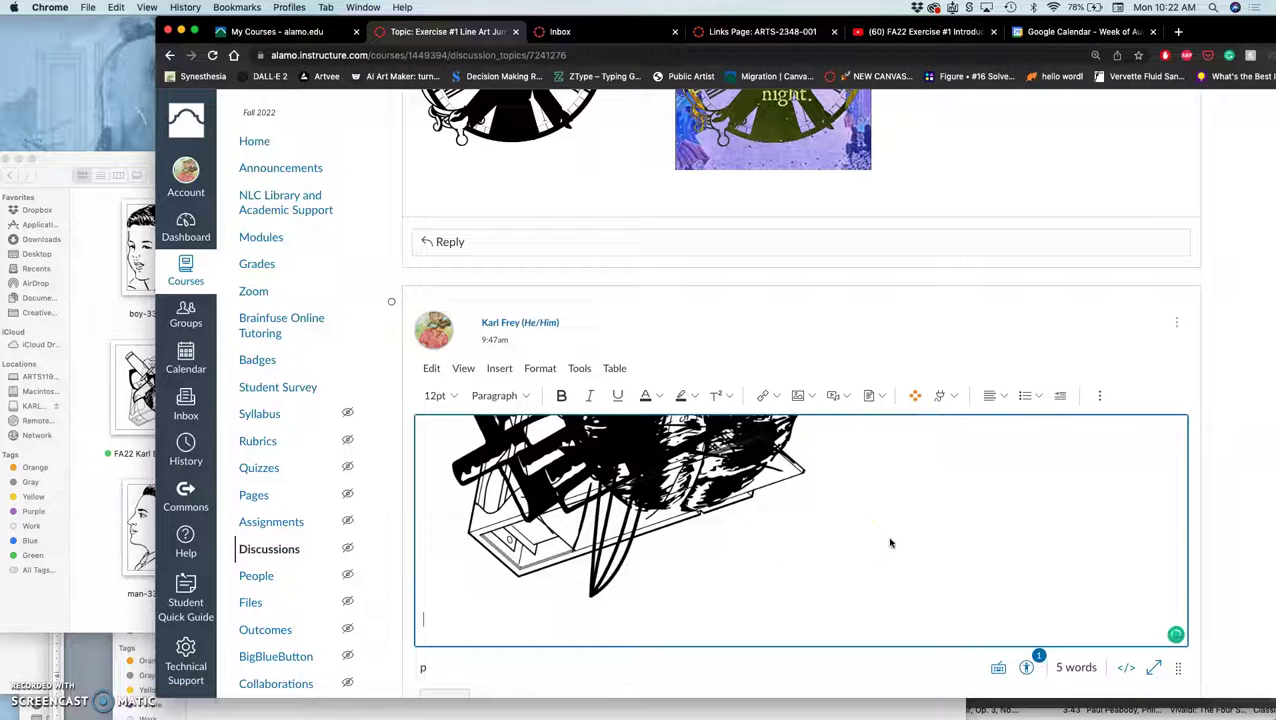
pyautogui.press('Return')
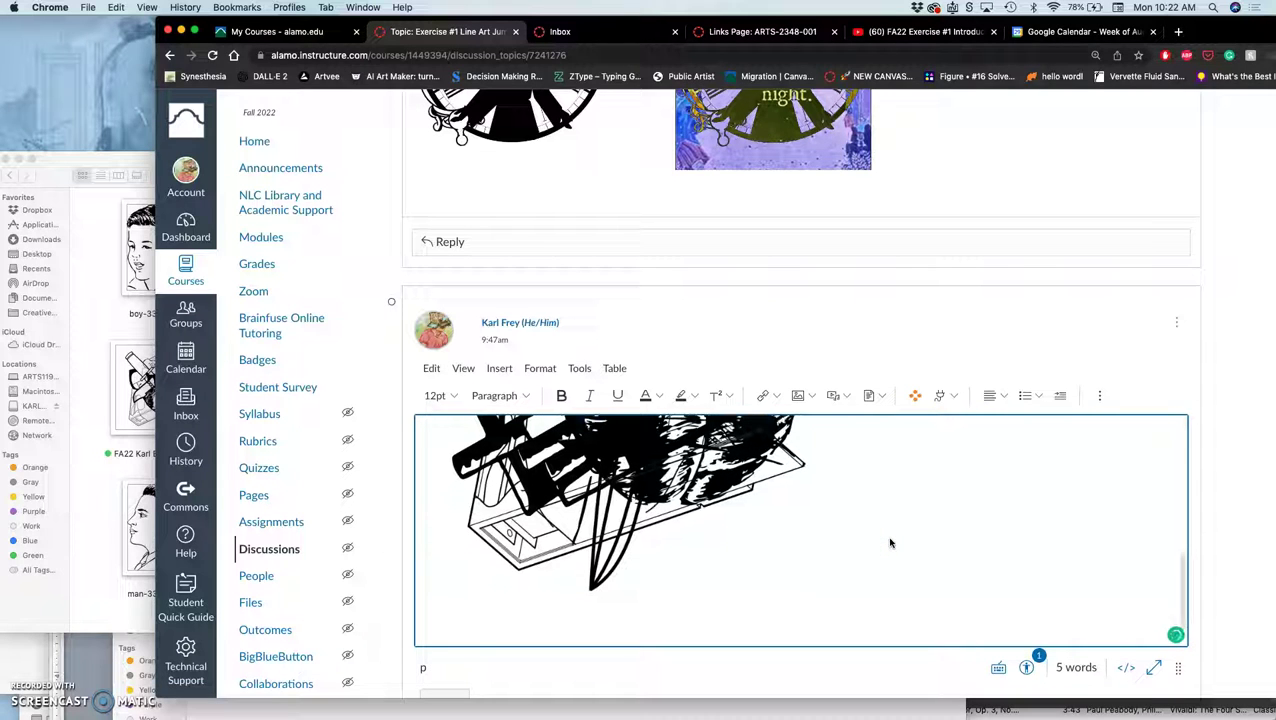
pyautogui.write('Black and White Final')
pyautogui.press('Return')
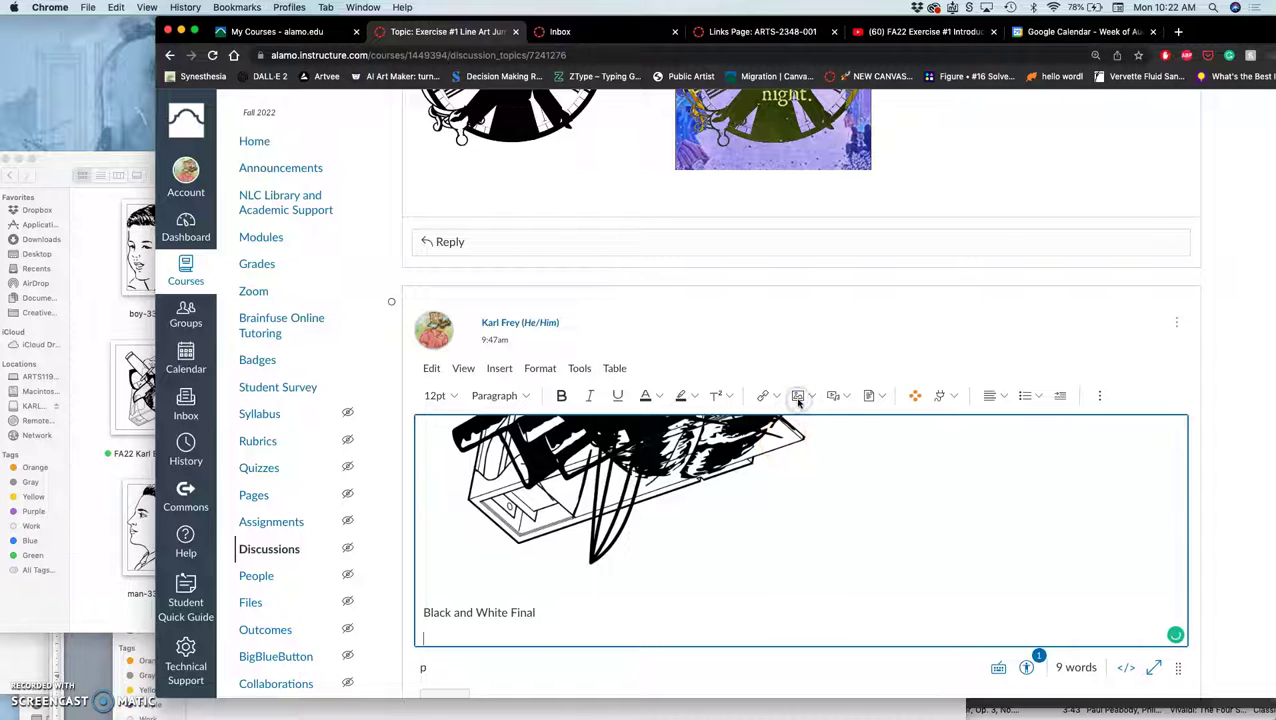
# Upload the collage copy JPG below the caption, shrink it, and save the post
pyautogui.click(798, 398)
pyautogui.click(85, 422)
pyautogui.moveTo(597, 245); pyautogui.dragTo(775, 450)
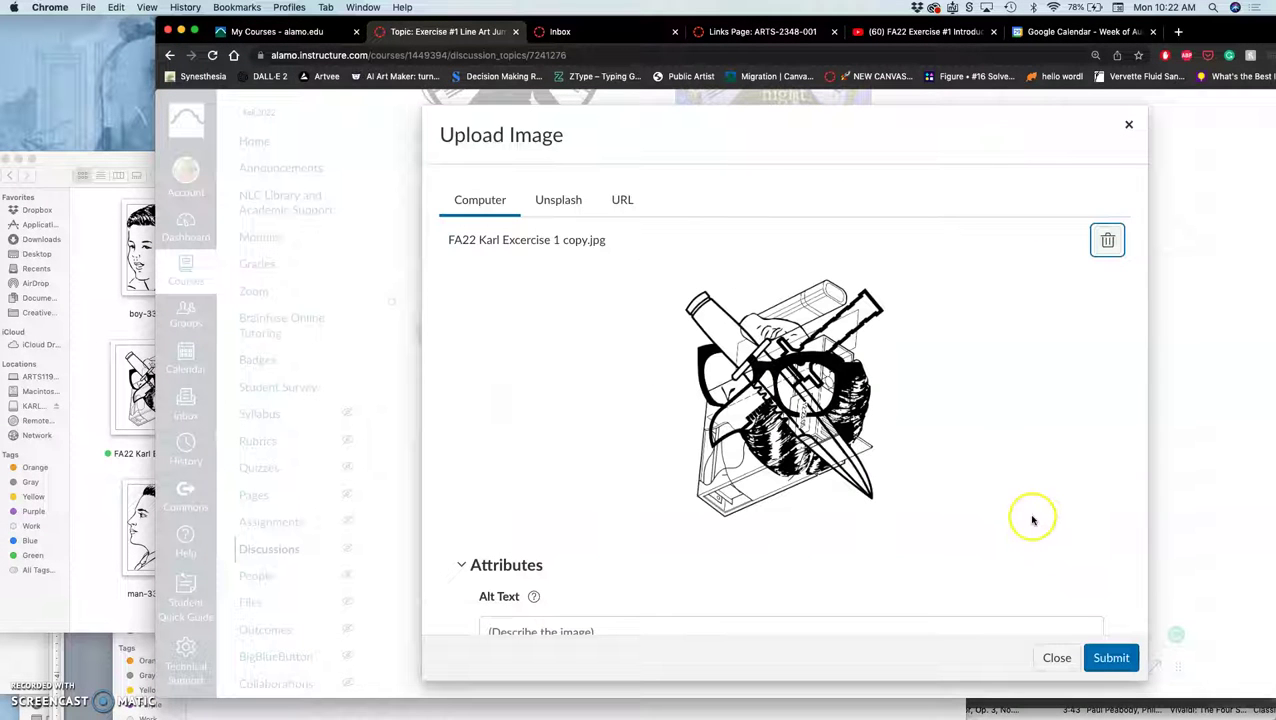
pyautogui.click(1108, 657)
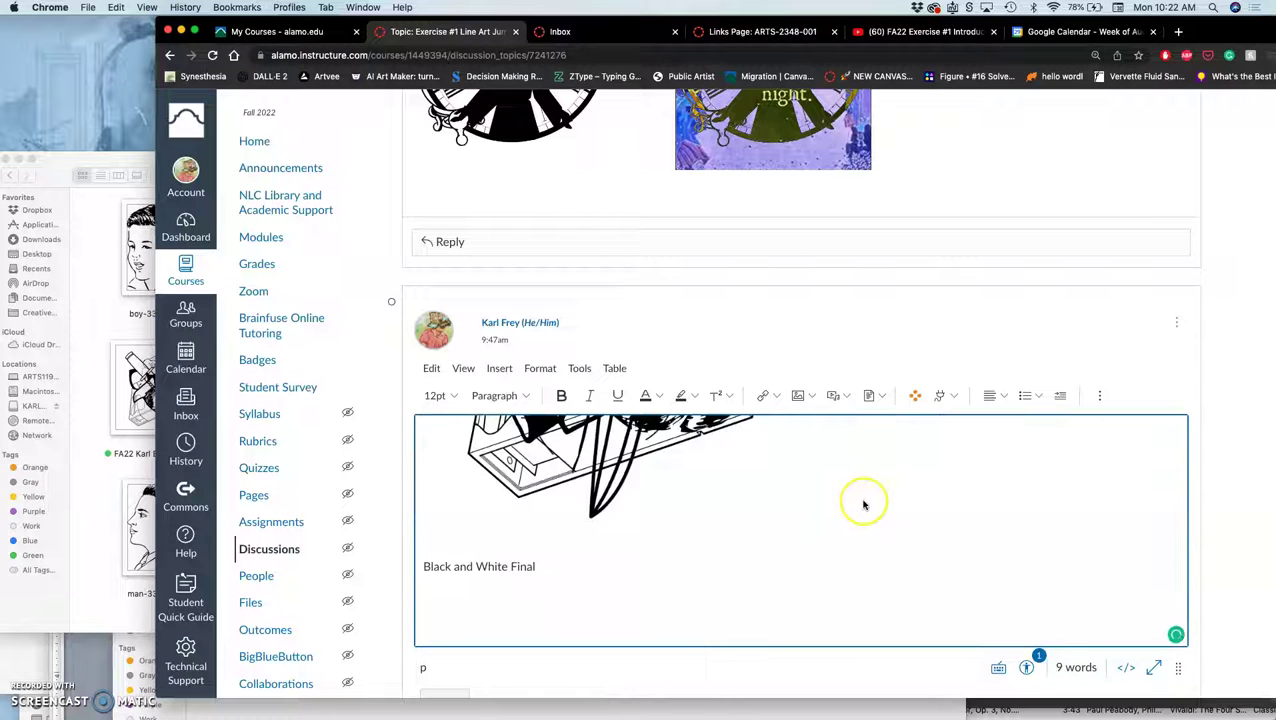
pyautogui.moveTo(864, 505); pyautogui.dragTo(946, 498)
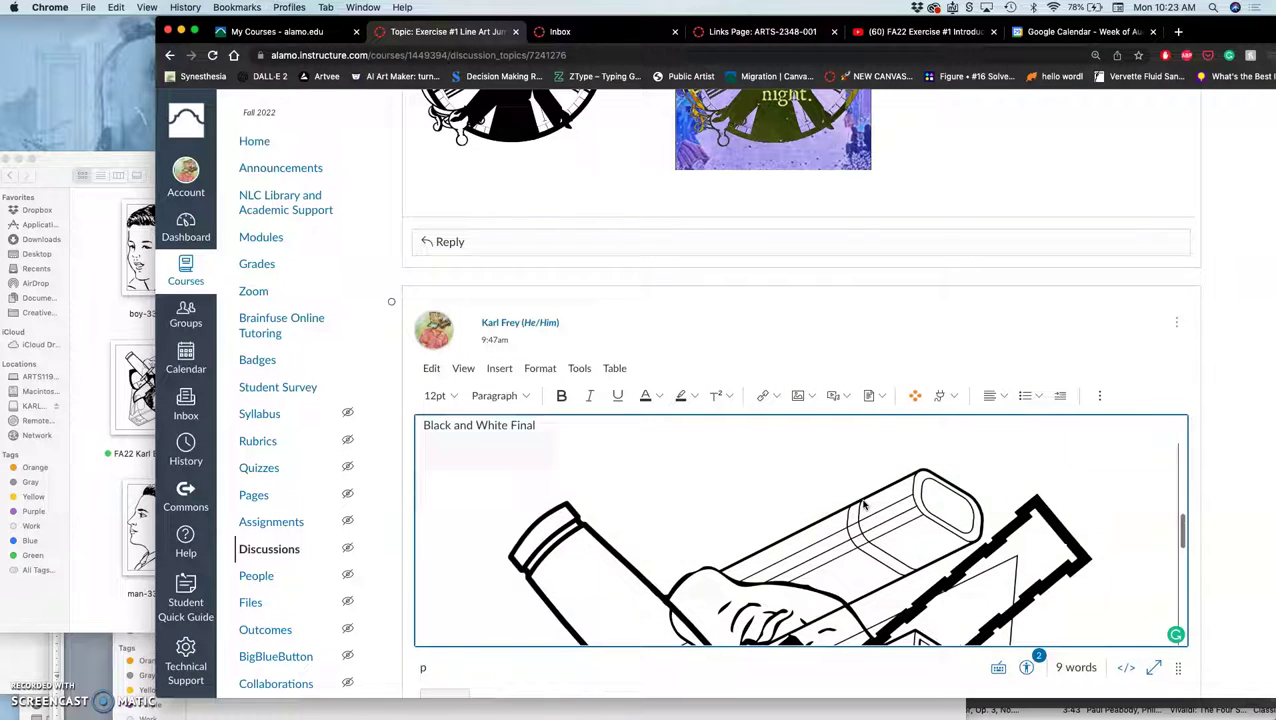
pyautogui.click(946, 498)
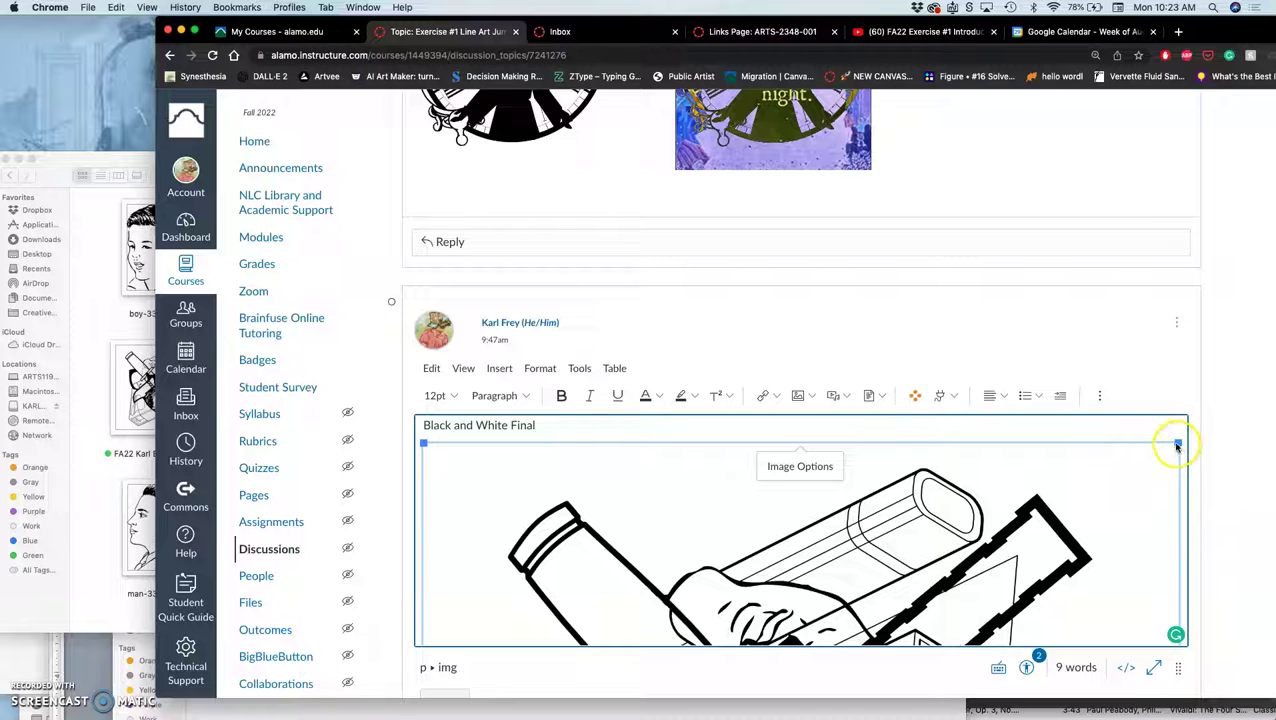
pyautogui.moveTo(1177, 444); pyautogui.dragTo(898, 503)
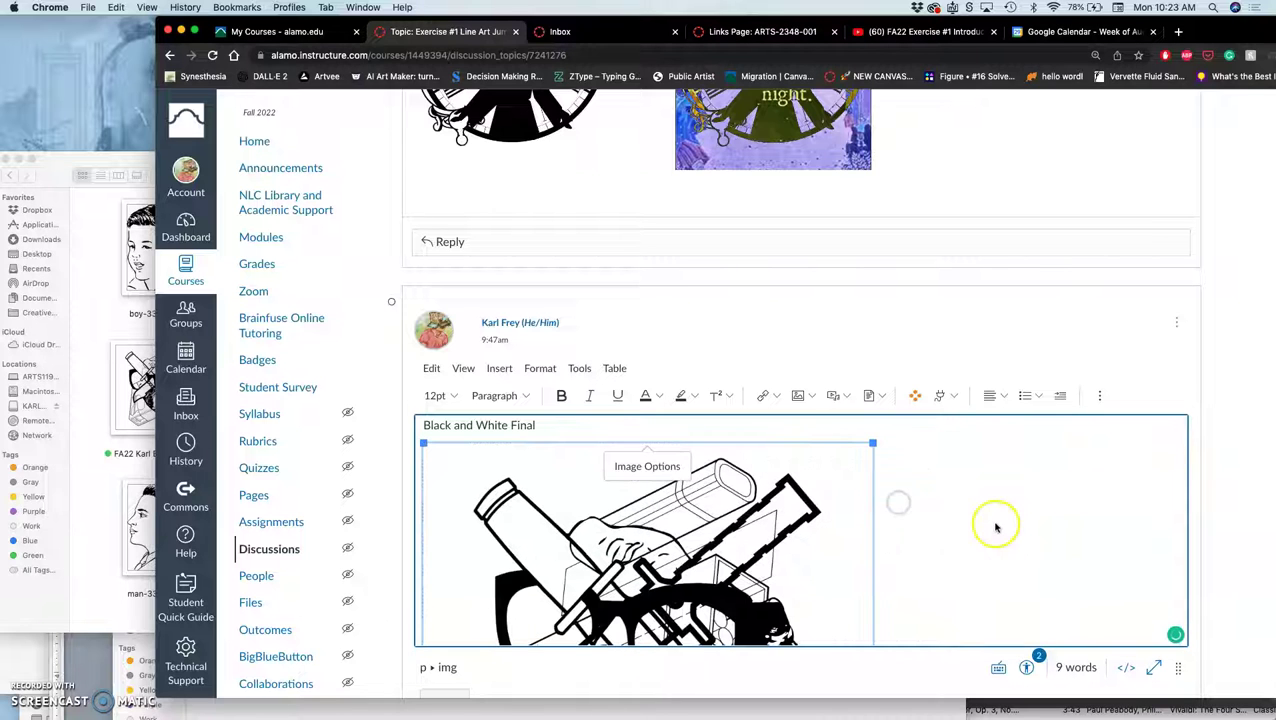
pyautogui.scroll(-2, 996, 528)
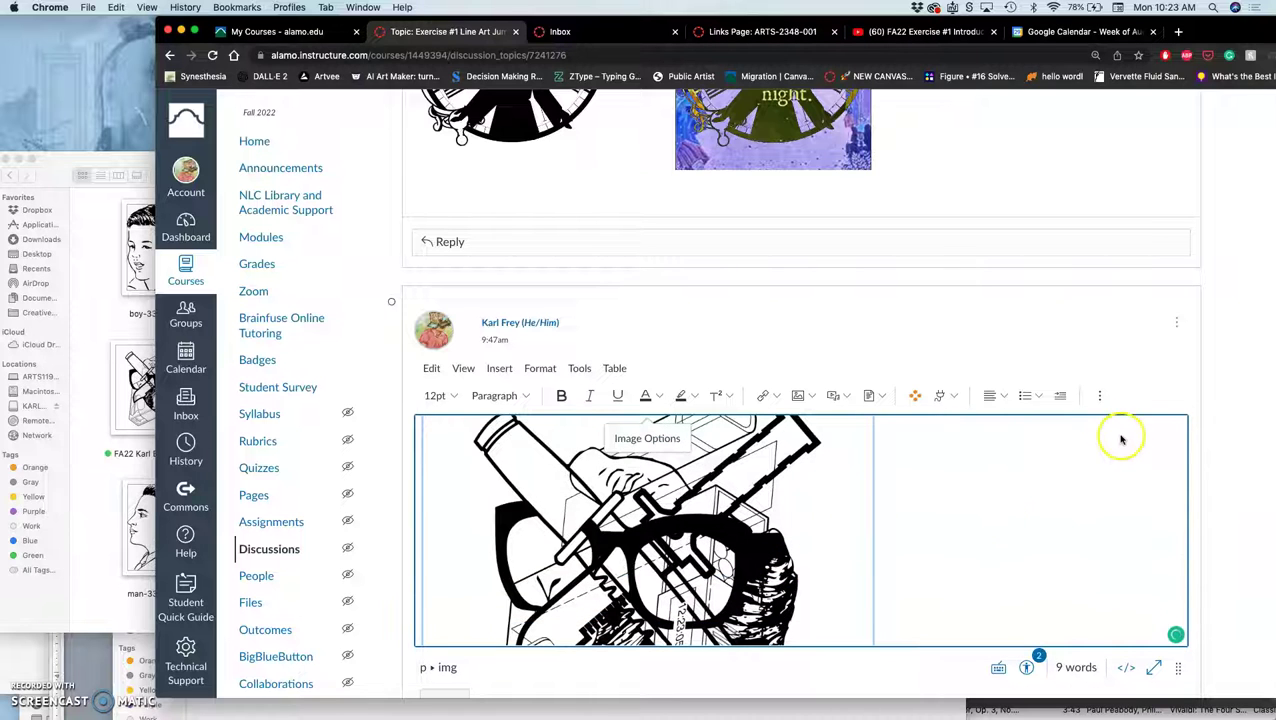
pyautogui.scroll(-3, 1202, 436)
pyautogui.click(447, 562)
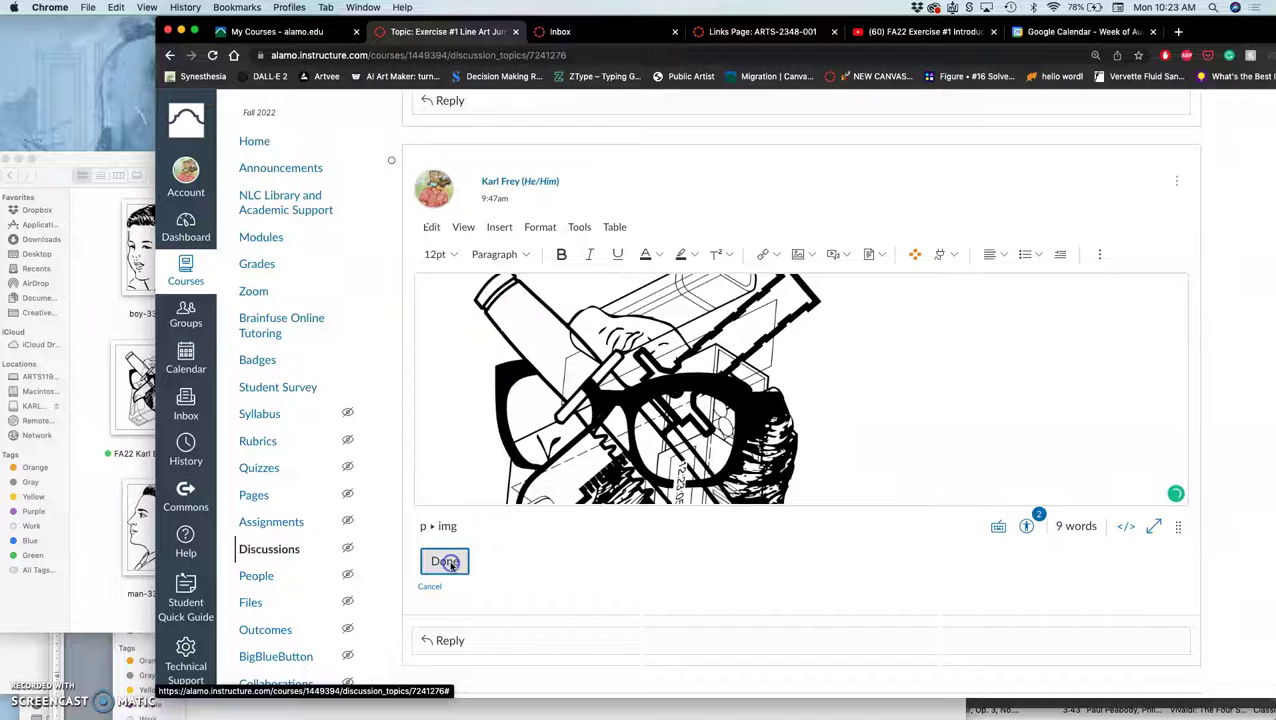
# Scroll through the saved post, then down to the BONUS FINISHING EXTRA instructions
pyautogui.scroll(-3, 985, 460)
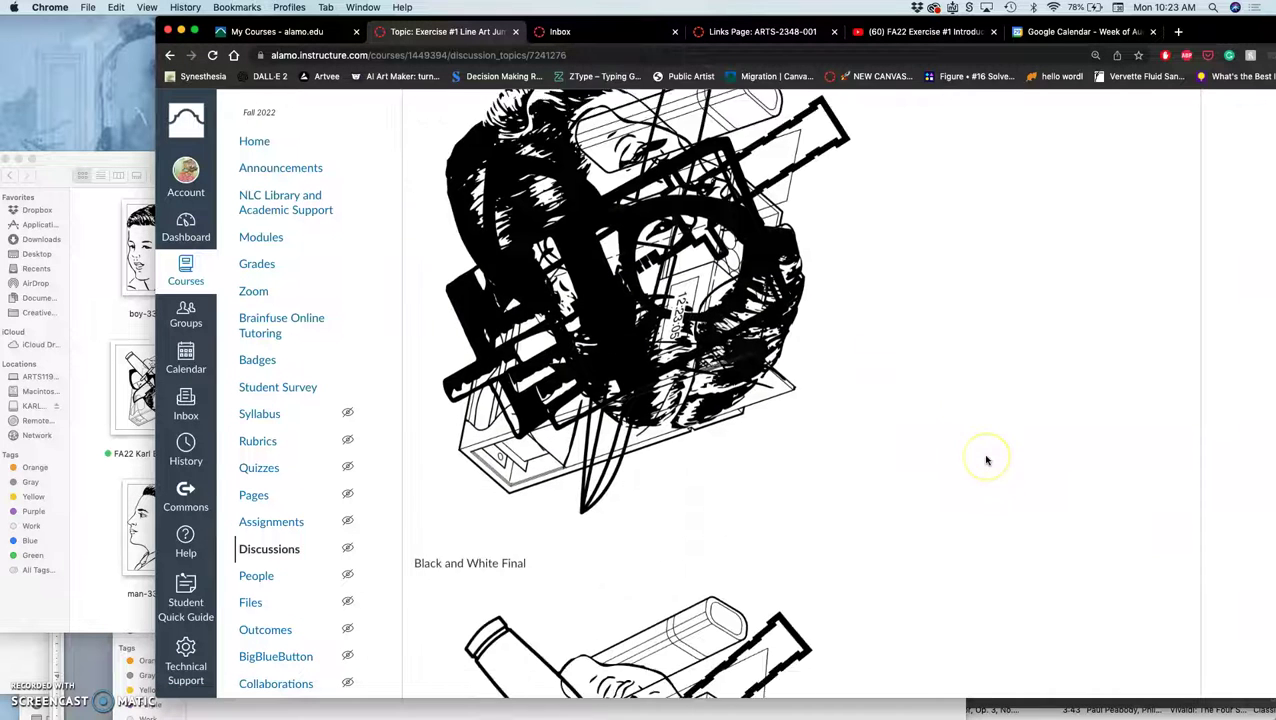
pyautogui.scroll(-5, 986, 460)
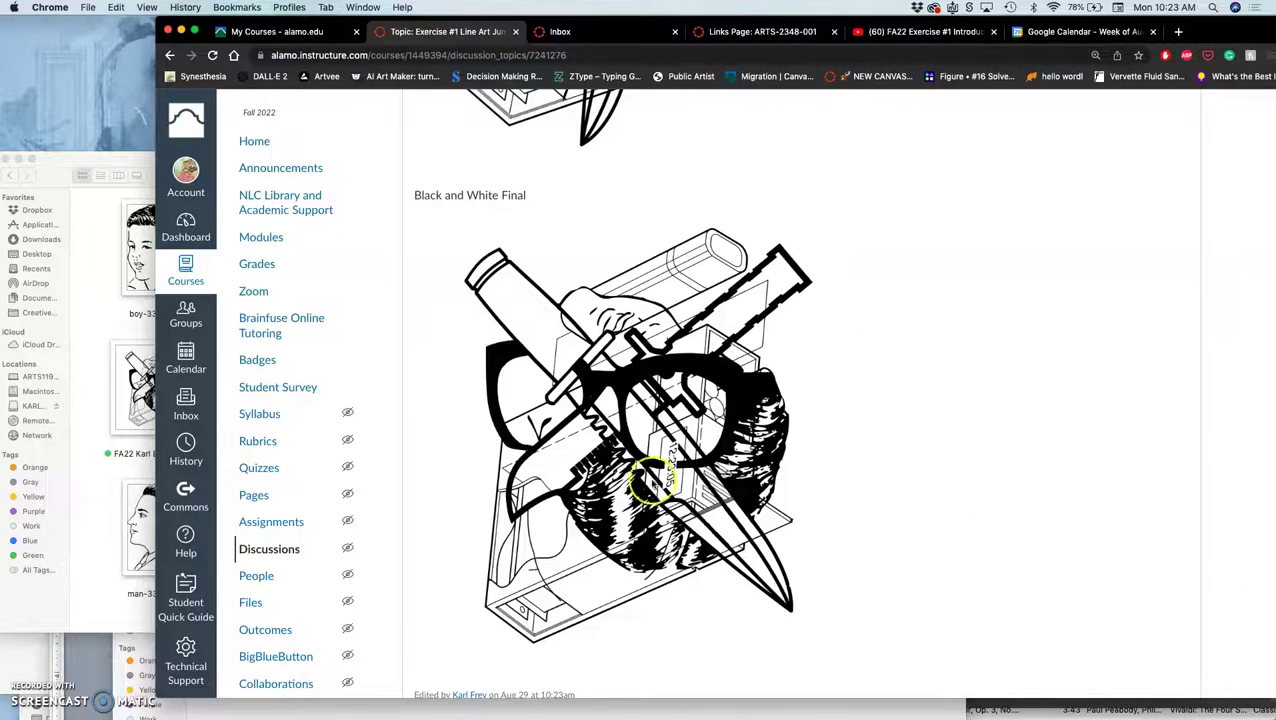
pyautogui.scroll(5, 902, 476)
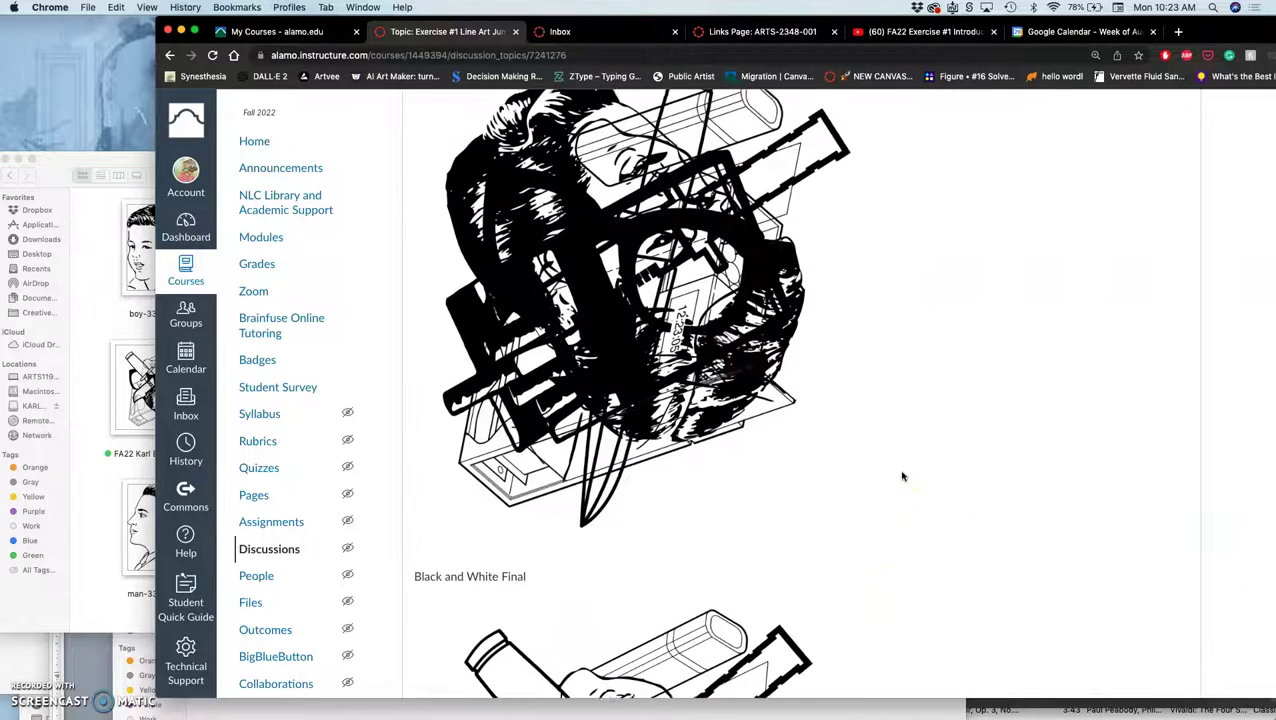
pyautogui.scroll(-4, 902, 476)
pyautogui.scroll(-1, 902, 476)
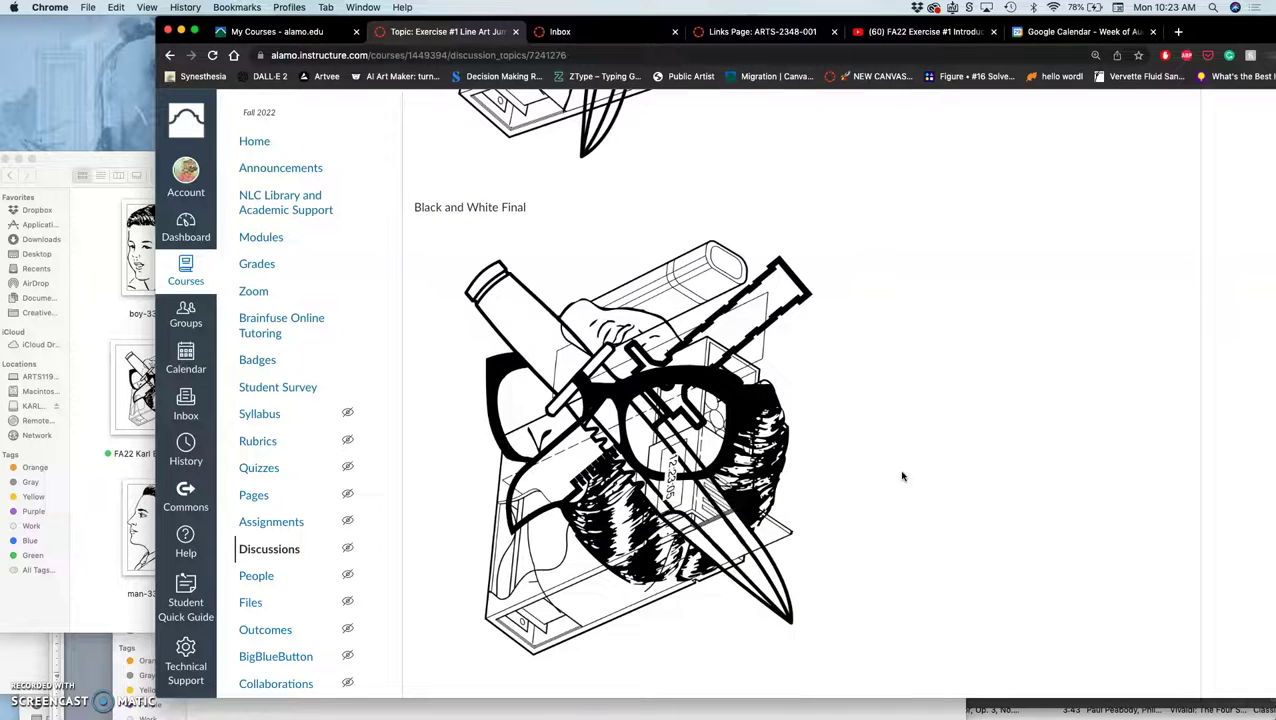
pyautogui.scroll(-2, 902, 476)
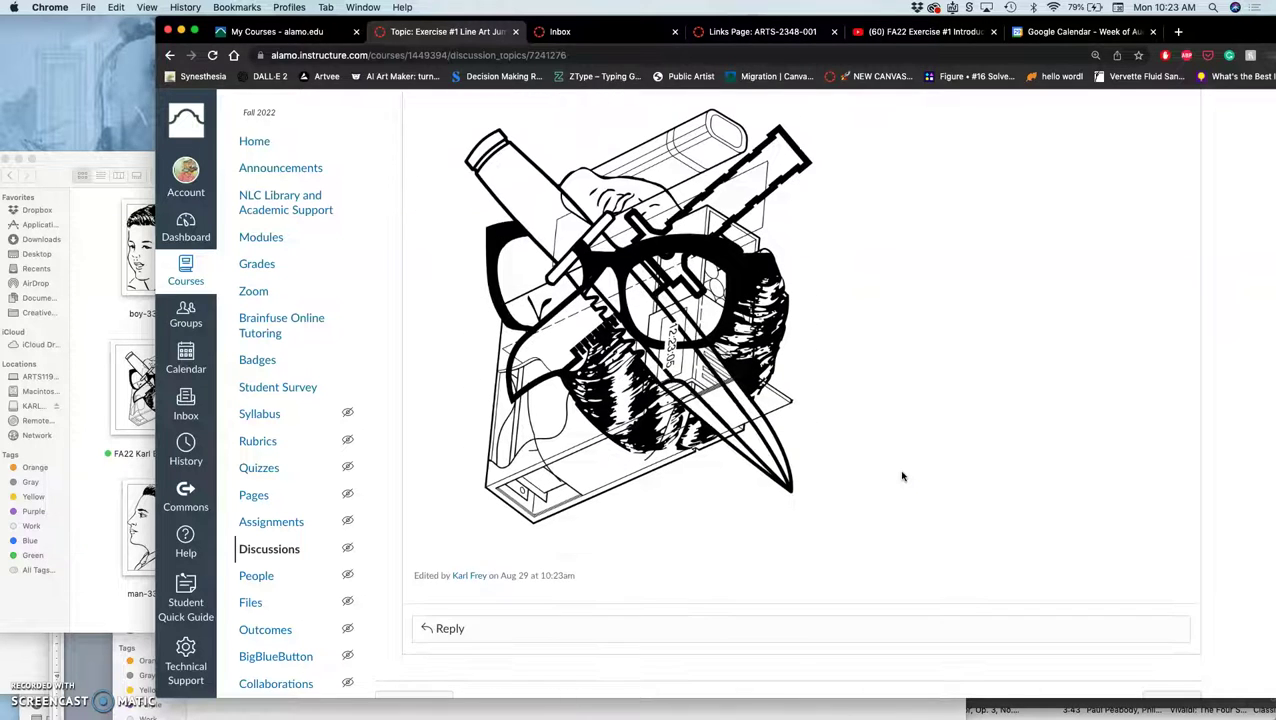
pyautogui.click(649, 345)
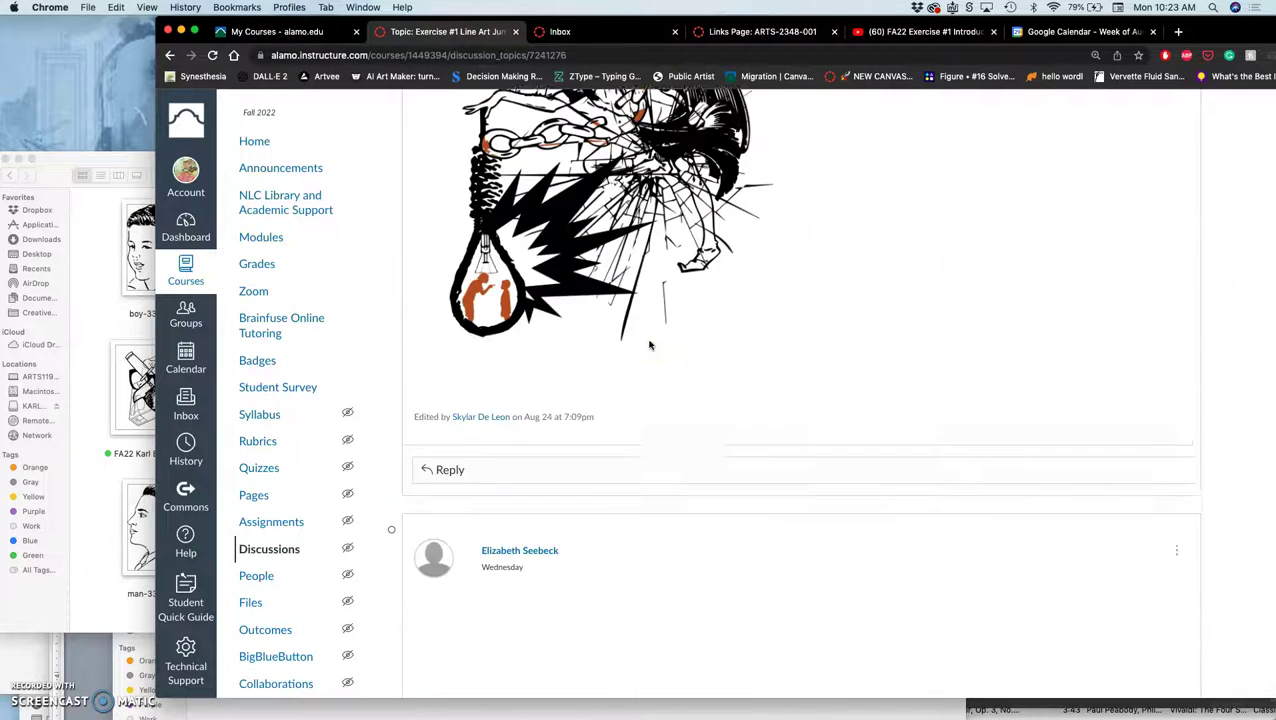
pyautogui.scroll(-20, 649, 345)
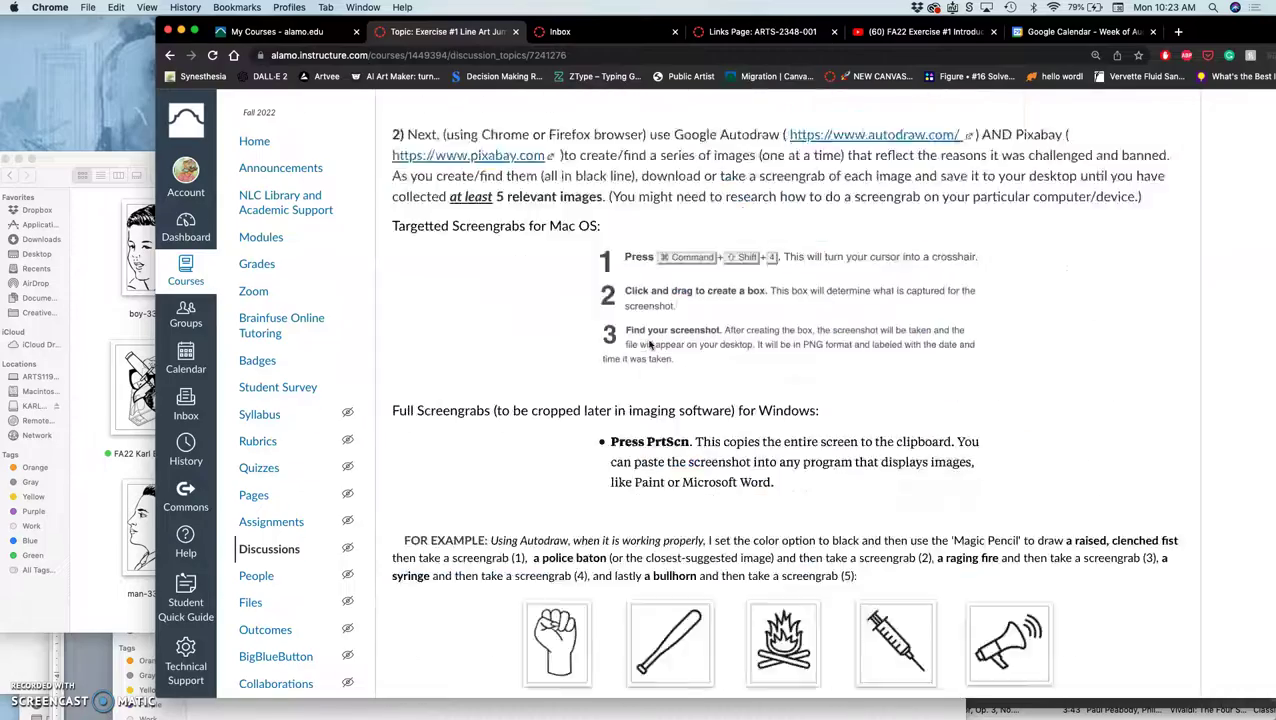
pyautogui.scroll(-20, 649, 345)
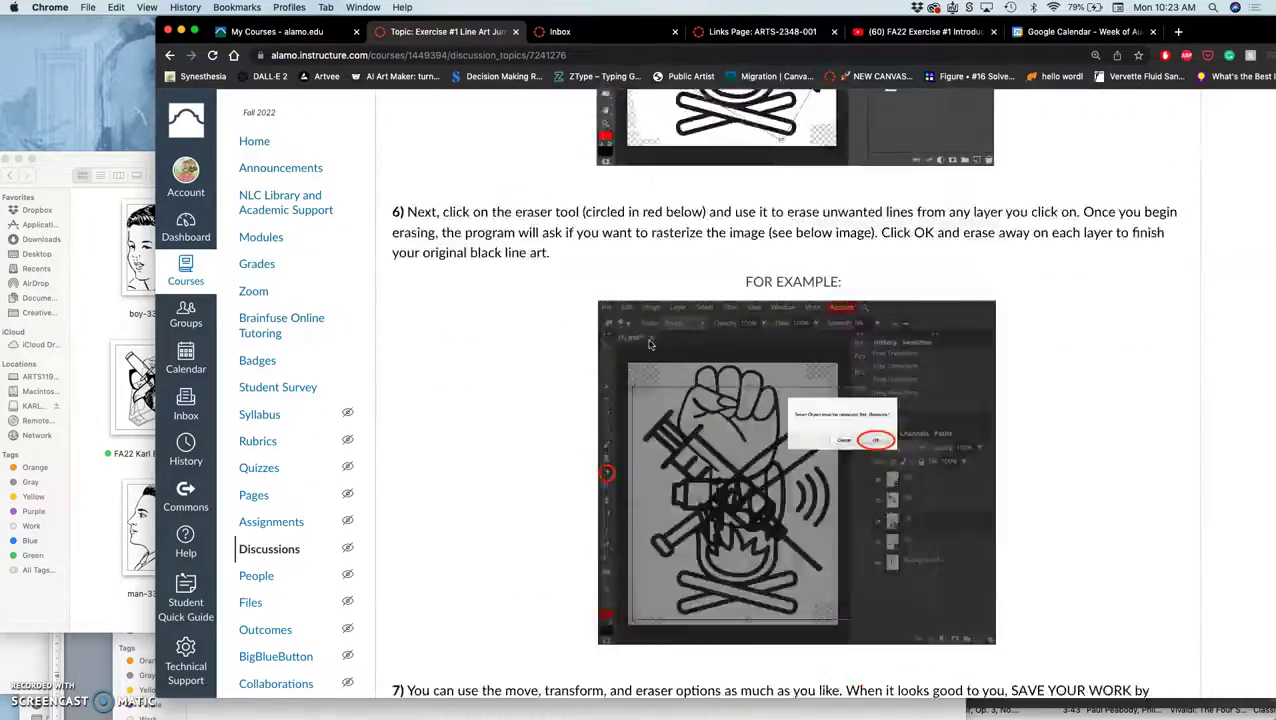
pyautogui.scroll(-5, 650, 345)
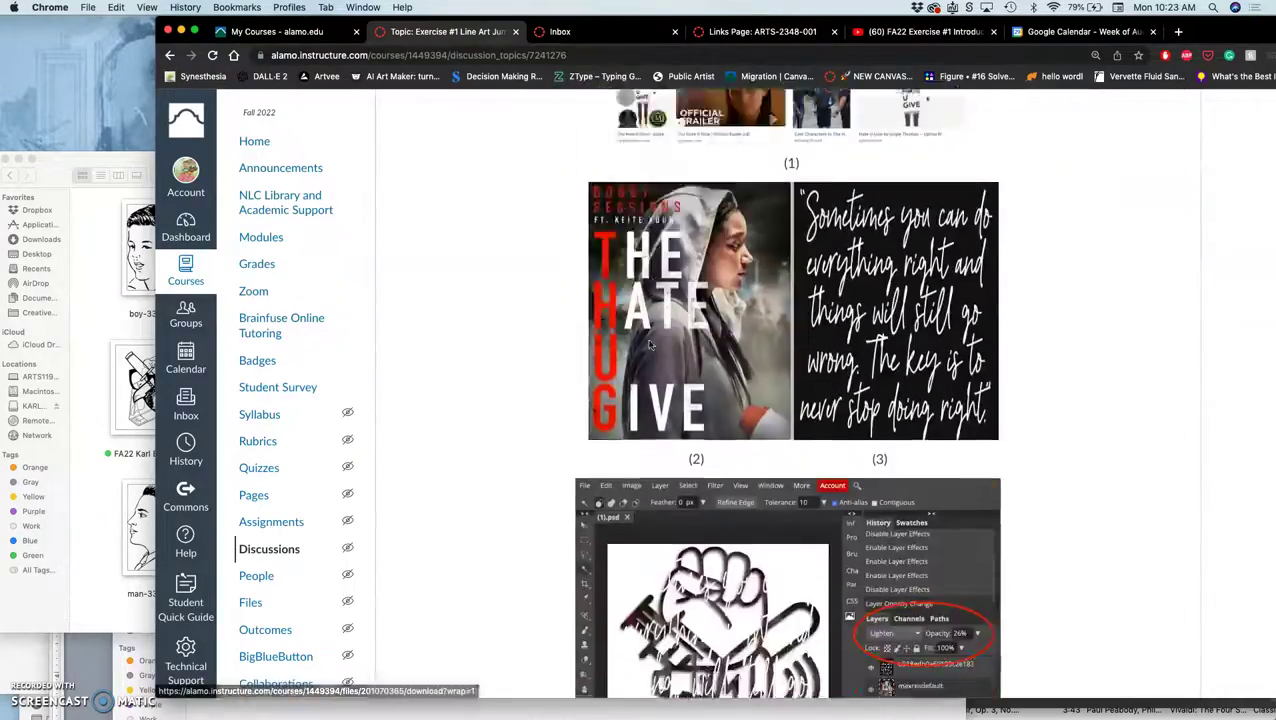
pyautogui.scroll(6, 650, 345)
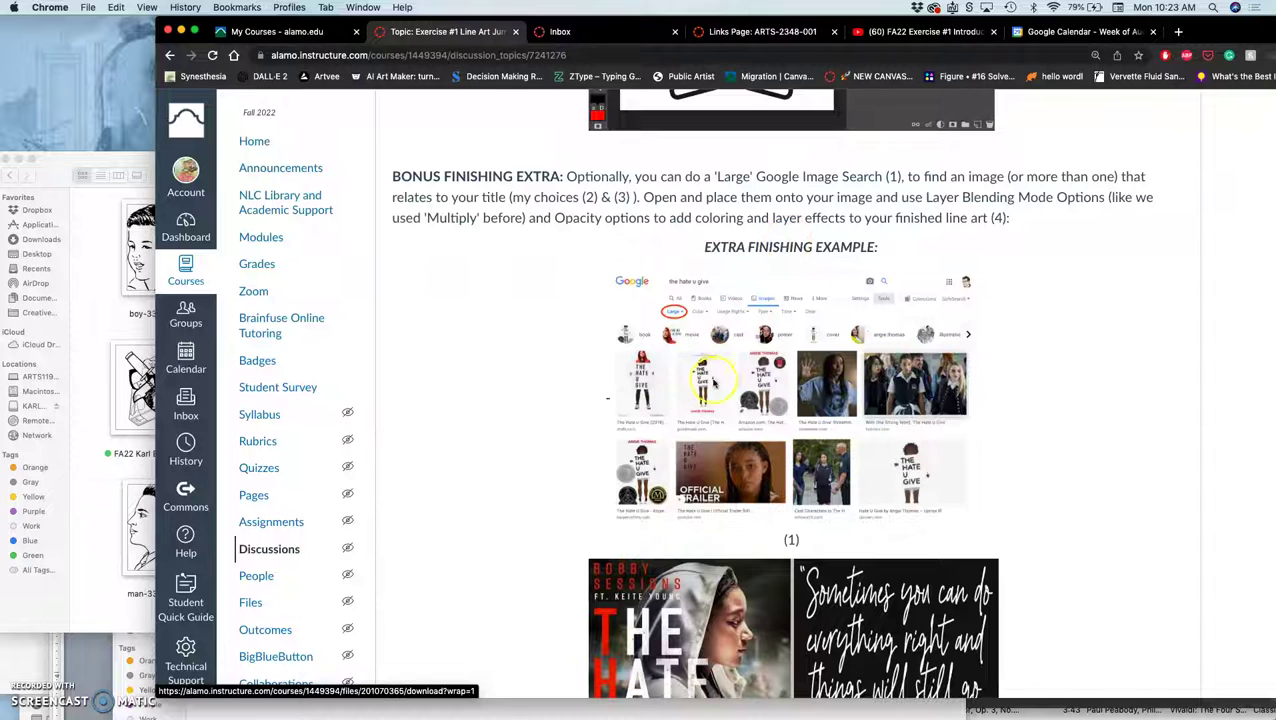
# Search 'google image search' in a new tab and go to Google Images
pyautogui.click(1178, 31)
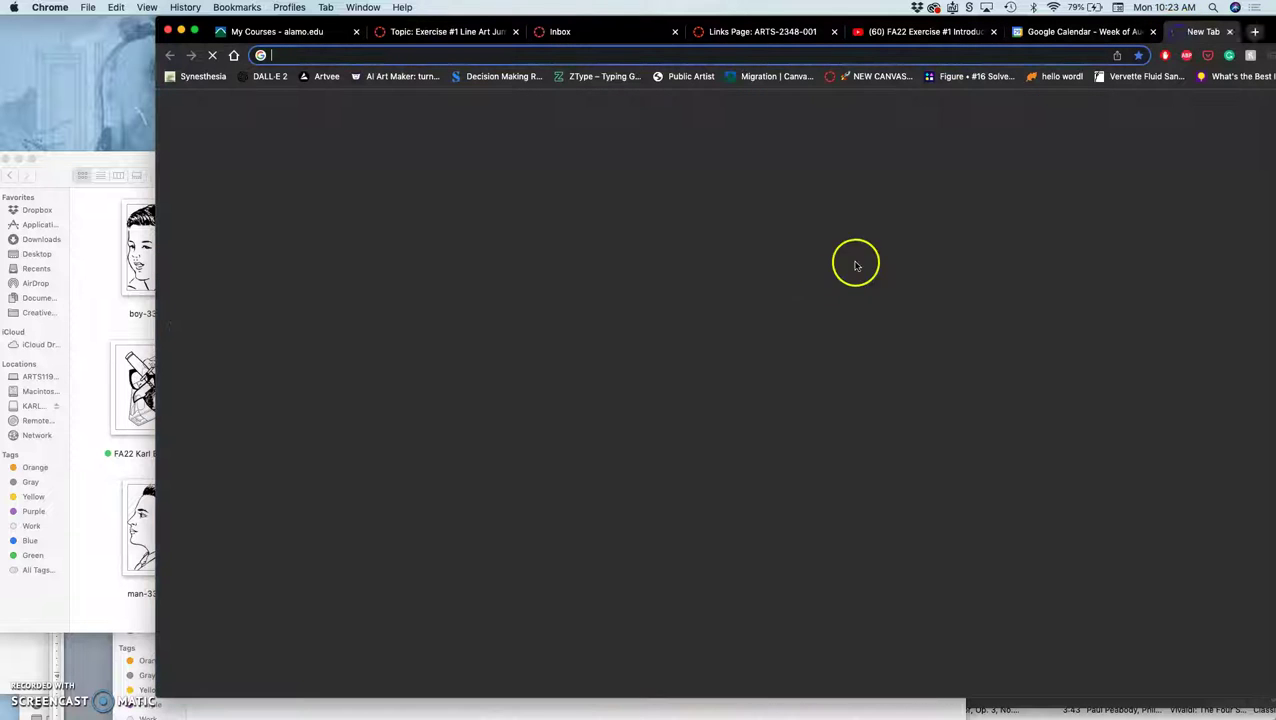
pyautogui.write('goog')
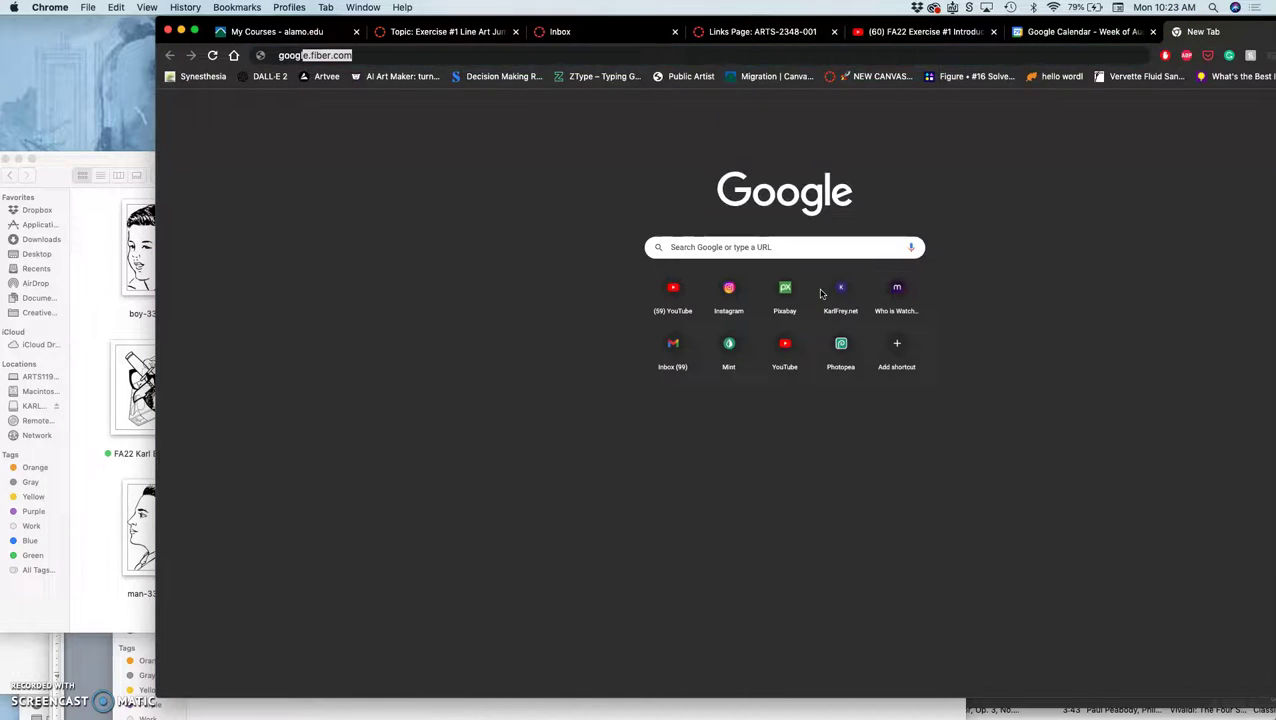
pyautogui.write('le image search')
pyautogui.press('Return')
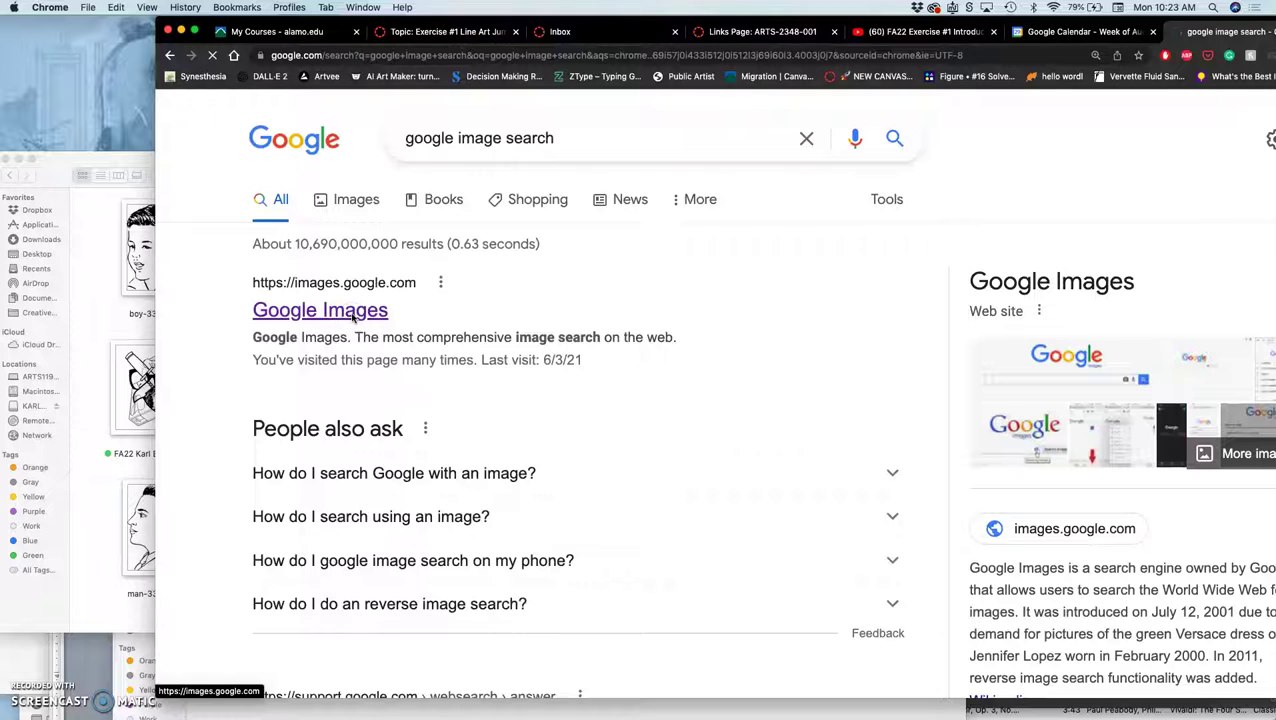
pyautogui.click(352, 316)
# Search Google Images for 'greasy hair'
pyautogui.click(637, 352)
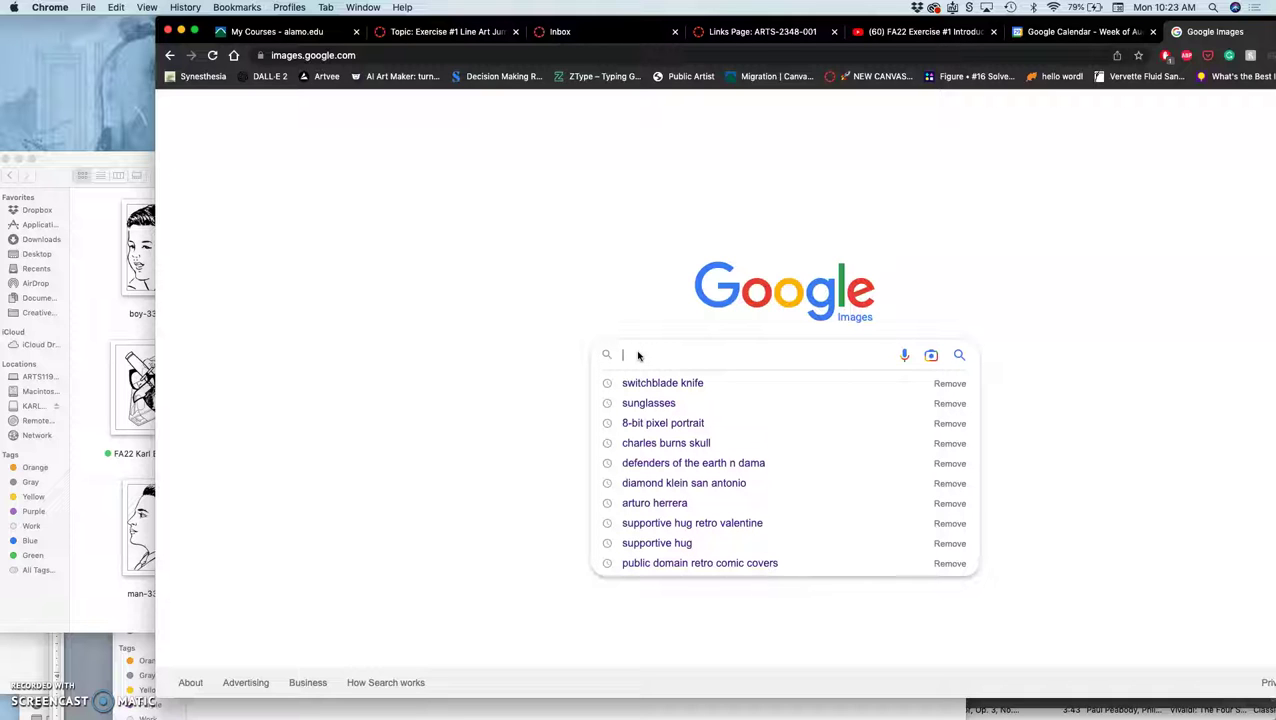
pyautogui.write('greasy hair')
pyautogui.press('Return')
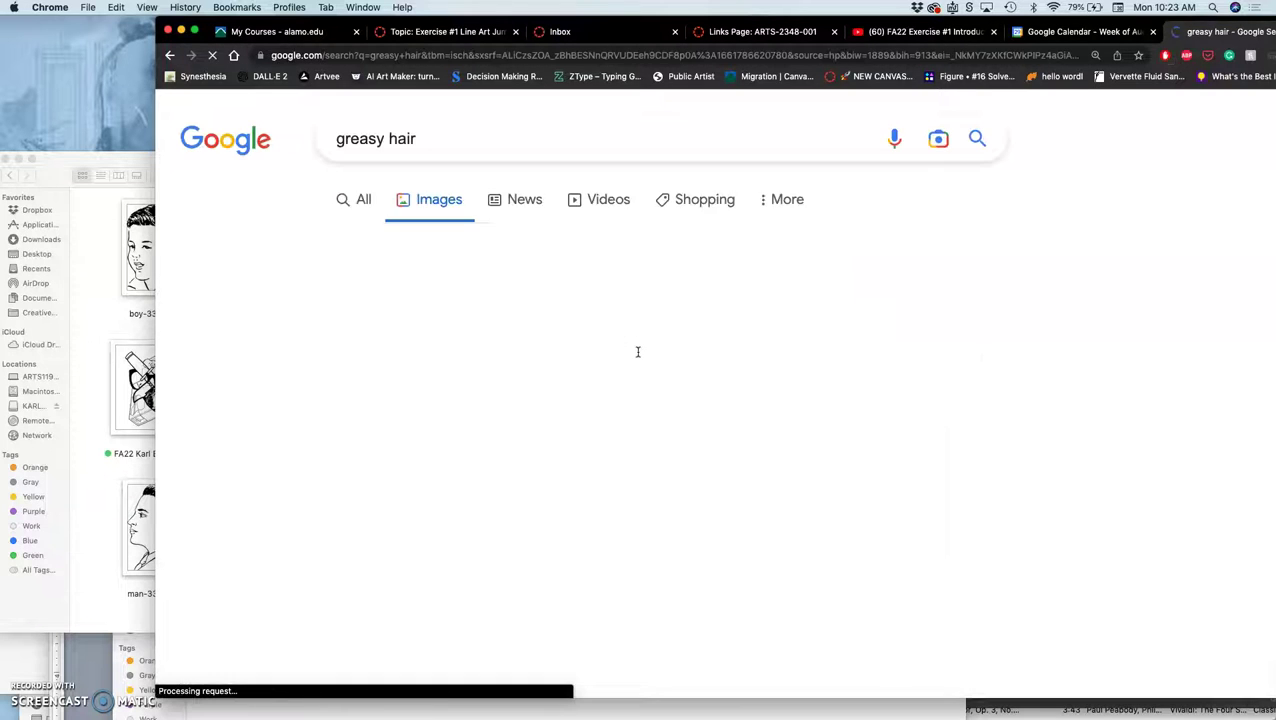
pyautogui.scroll(-3, 695, 370)
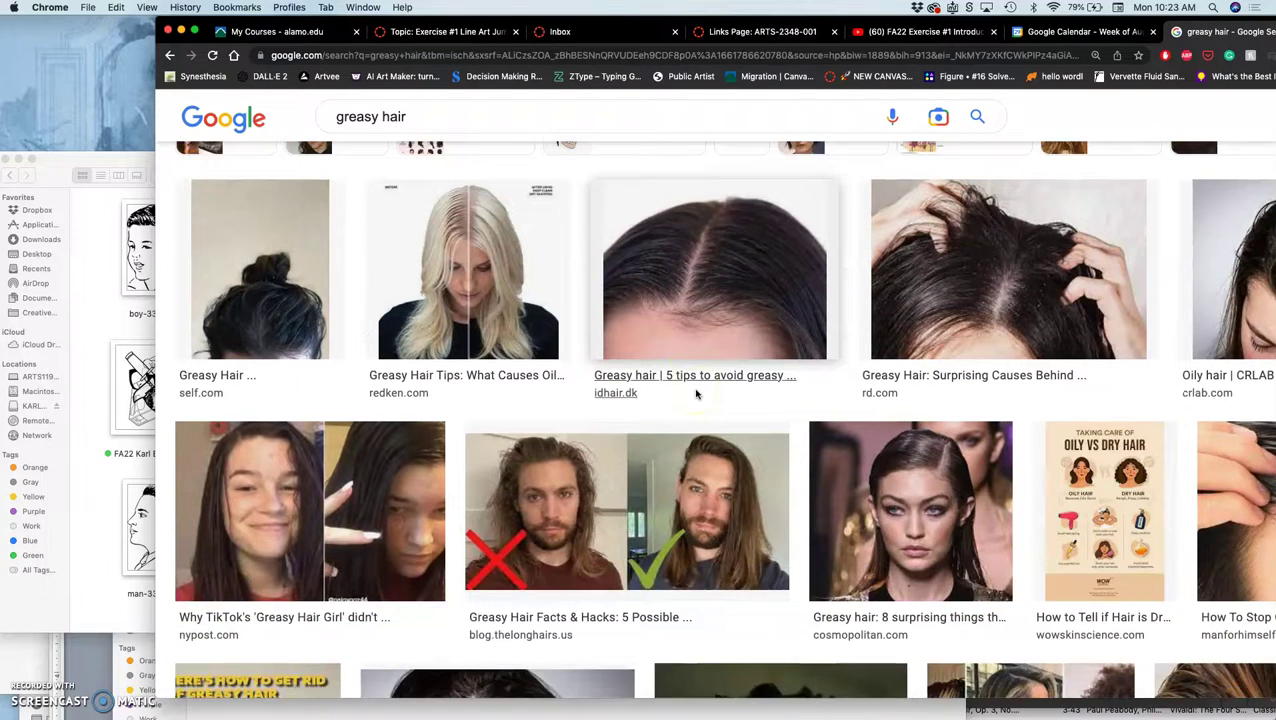
pyautogui.scroll(2, 695, 390)
pyautogui.scroll(-1, 695, 390)
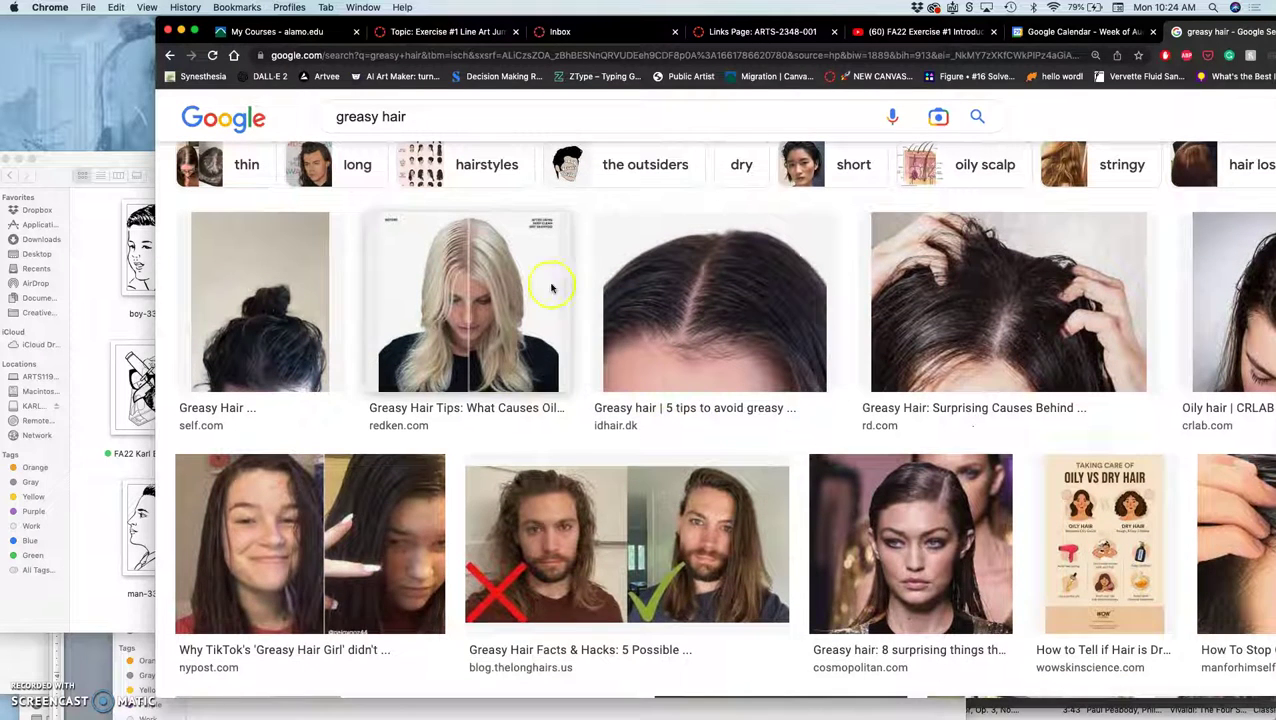
pyautogui.scroll(2, 551, 288)
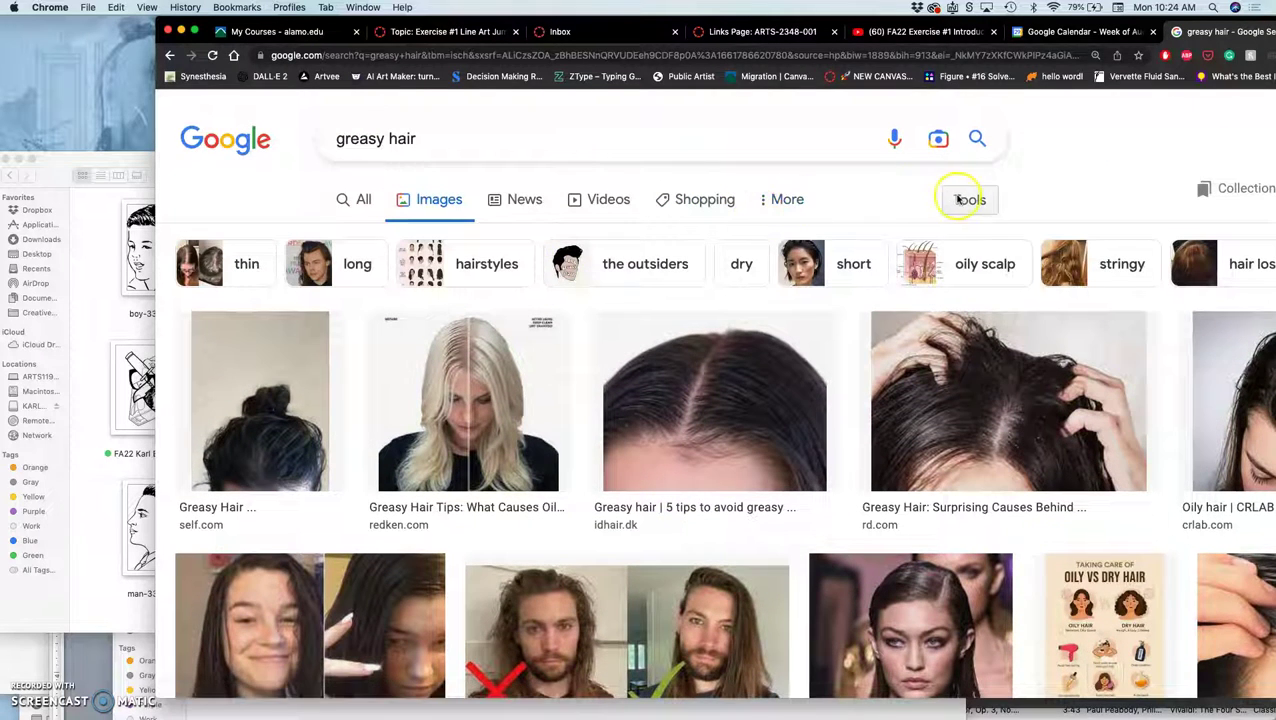
# Filter the results to Large size and open a hair image result in a new tab
pyautogui.click(960, 200)
pyautogui.click(340, 236)
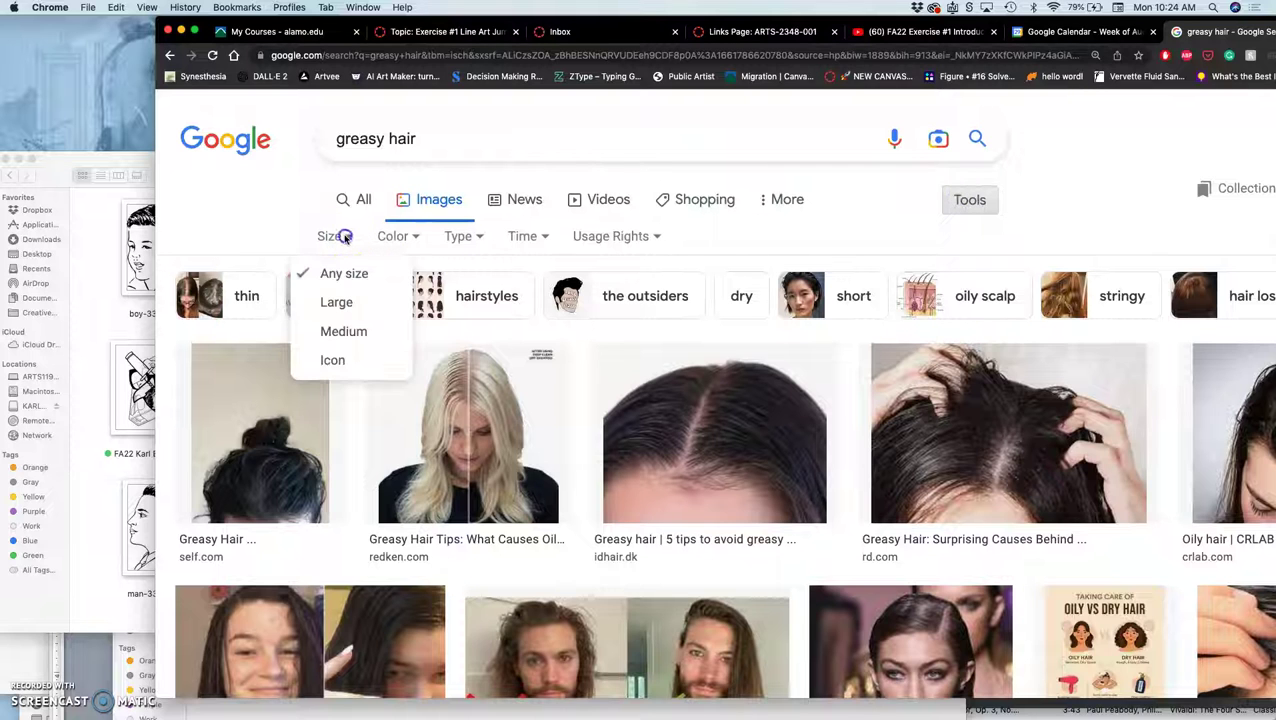
pyautogui.click(344, 302)
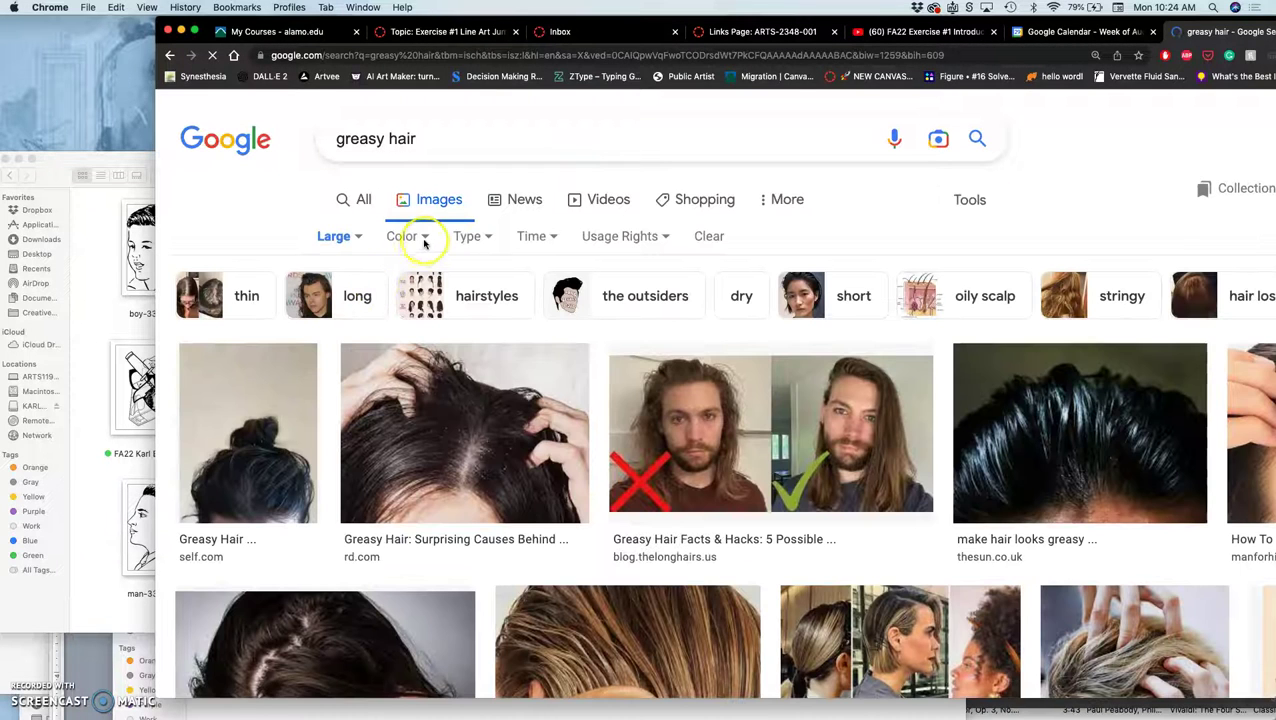
pyautogui.click(424, 240)
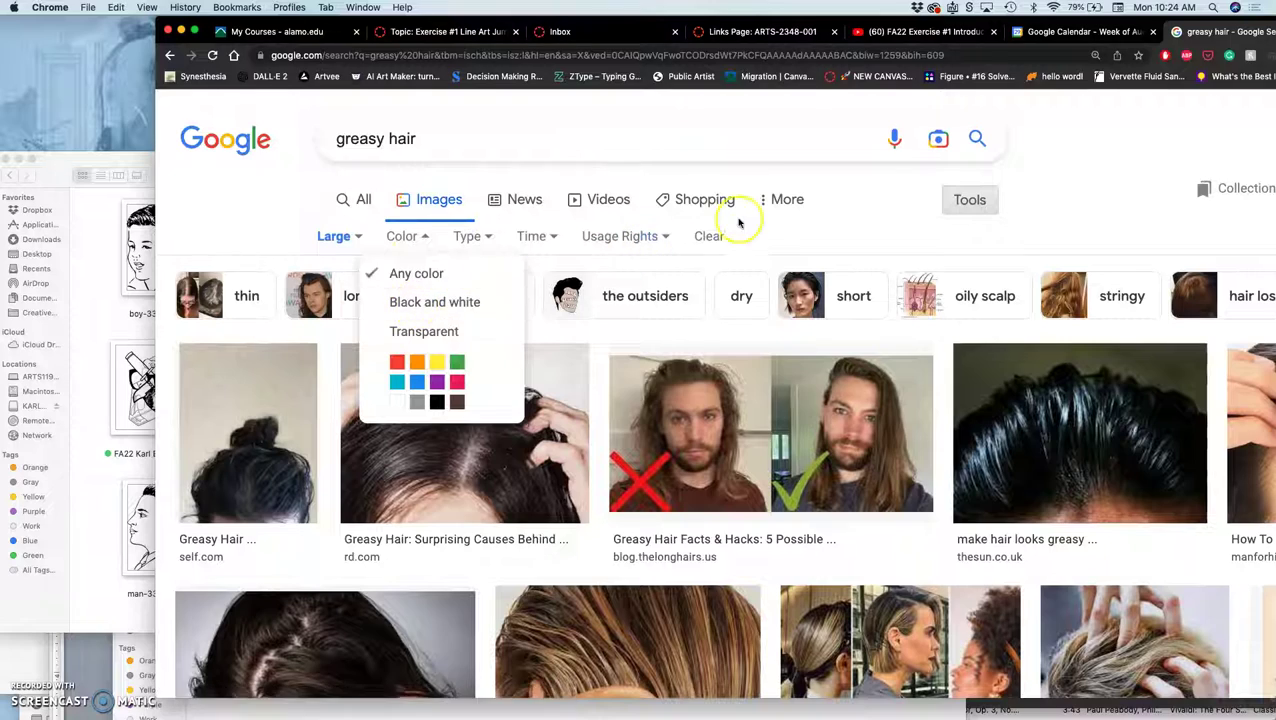
pyautogui.click(818, 223)
pyautogui.scroll(-2, 850, 300)
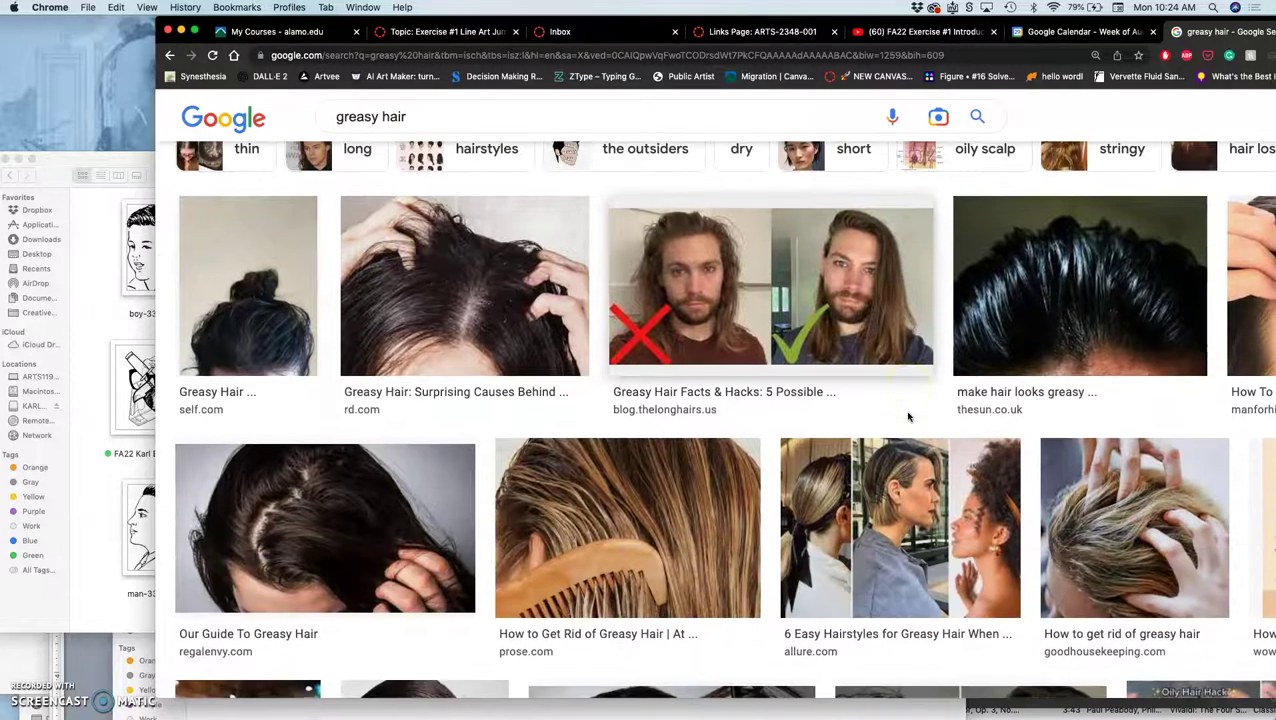
pyautogui.rightClick(1059, 330)
pyautogui.click(1072, 334)
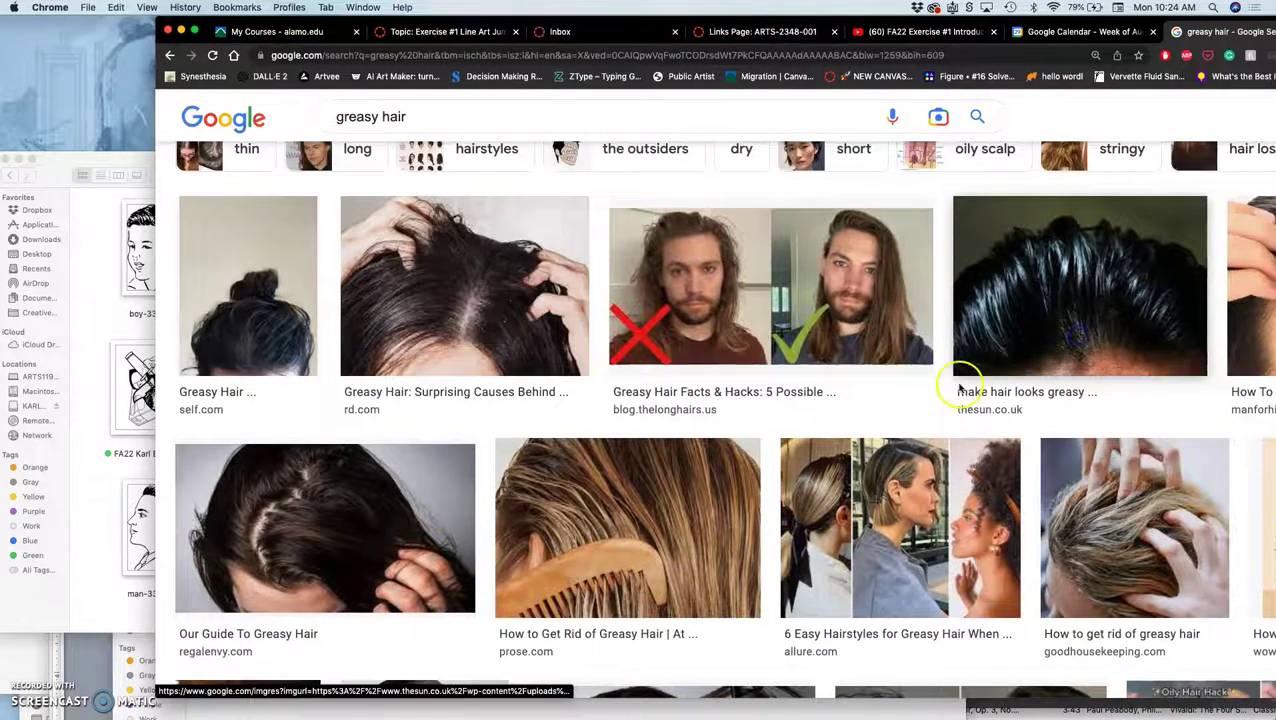
pyautogui.scroll(-15, 880, 445)
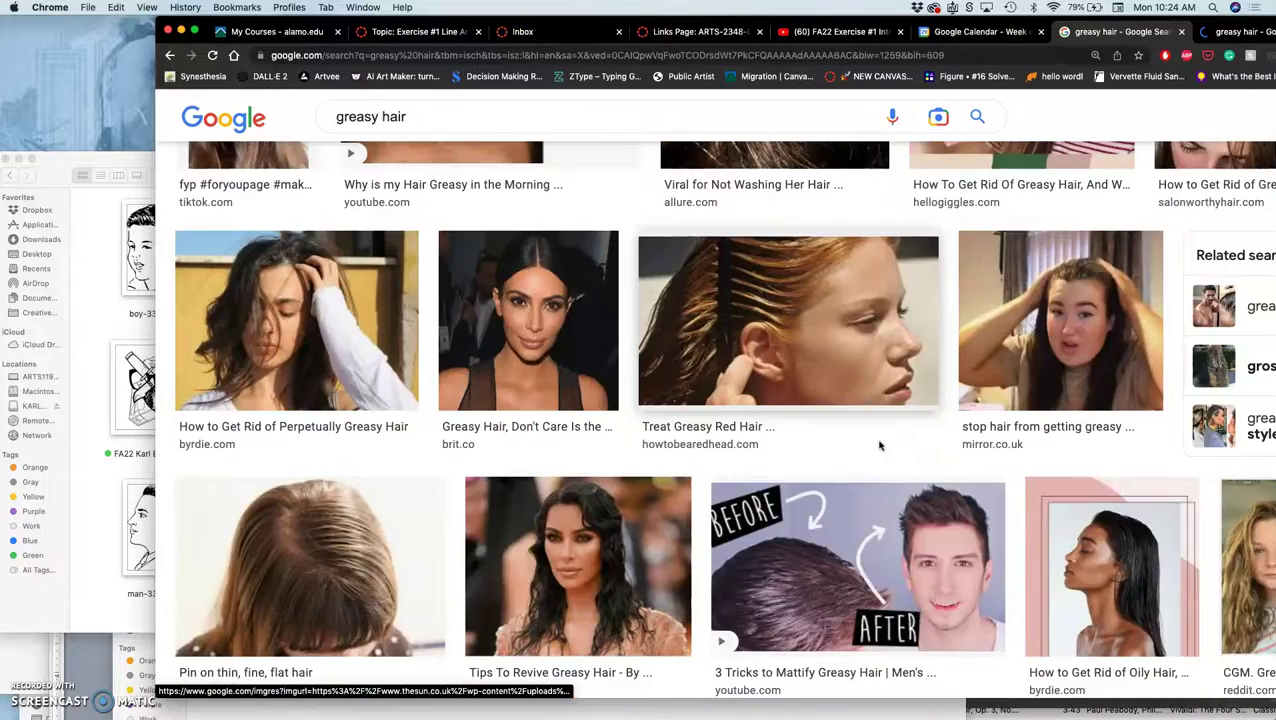
pyautogui.scroll(-15, 880, 445)
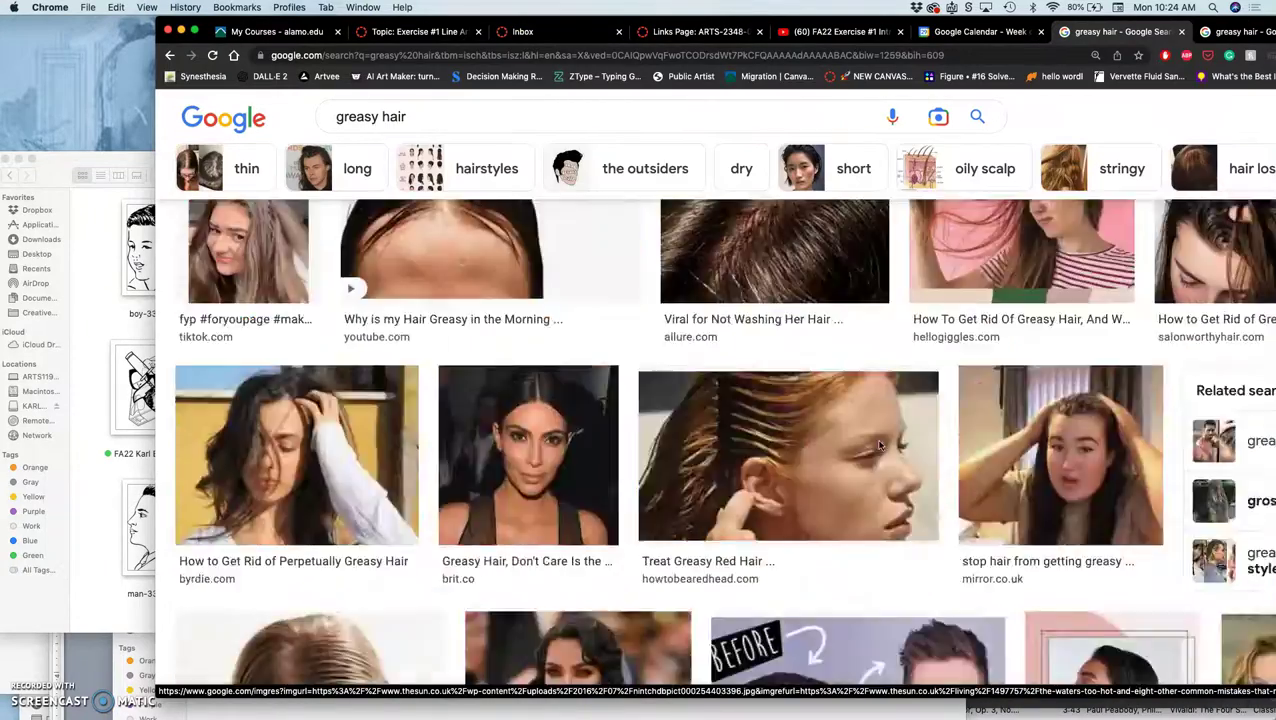
pyautogui.scroll(20, 880, 445)
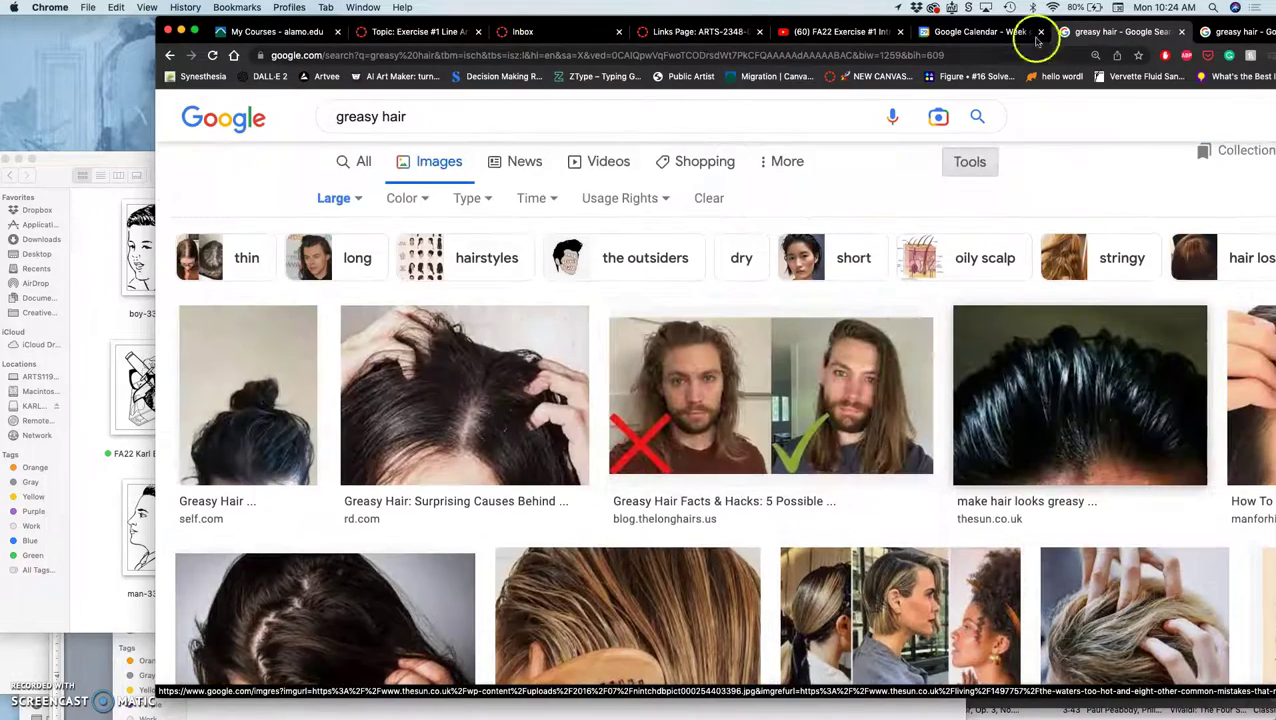
# Open the hair preview image in its own new tab
pyautogui.click(1237, 33)
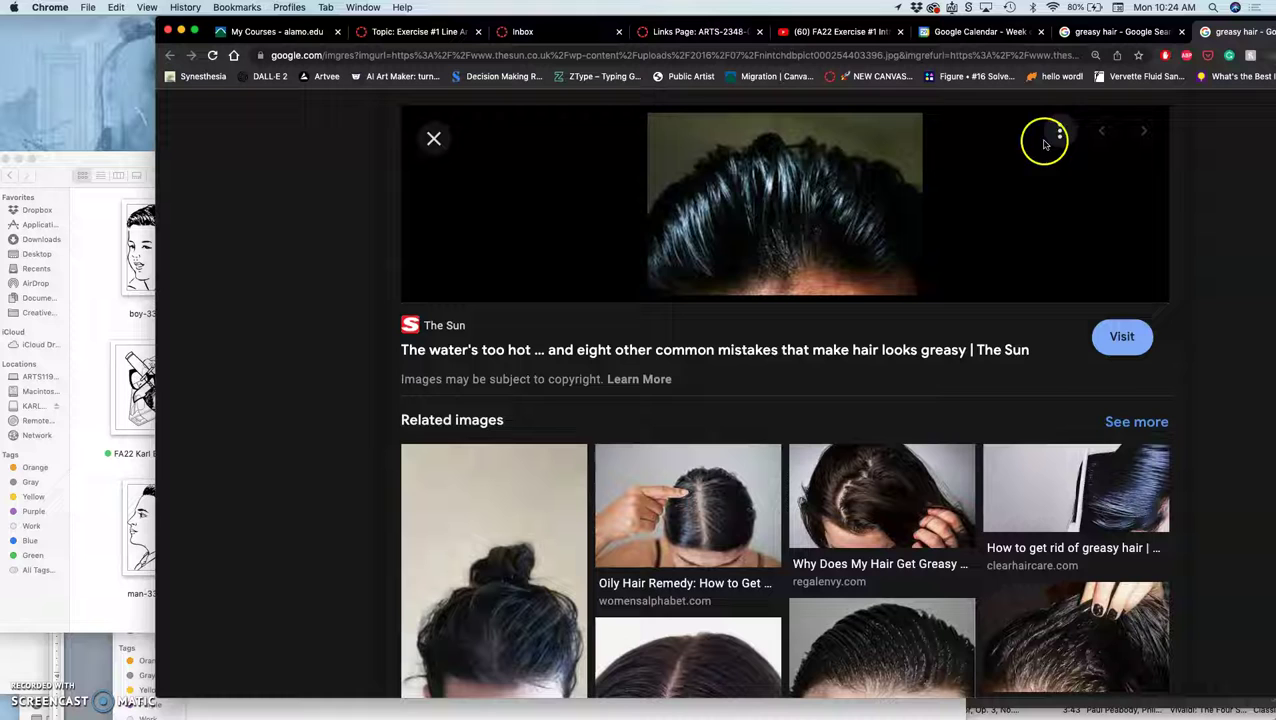
pyautogui.rightClick(756, 226)
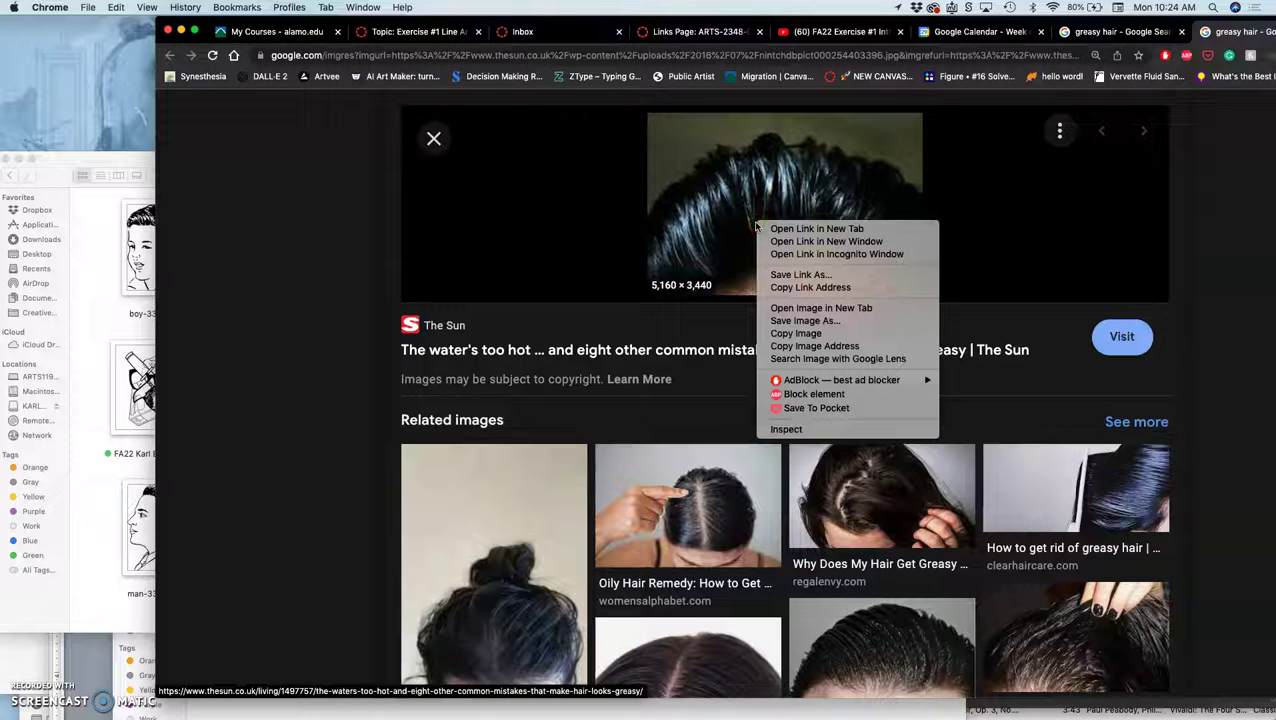
pyautogui.click(797, 308)
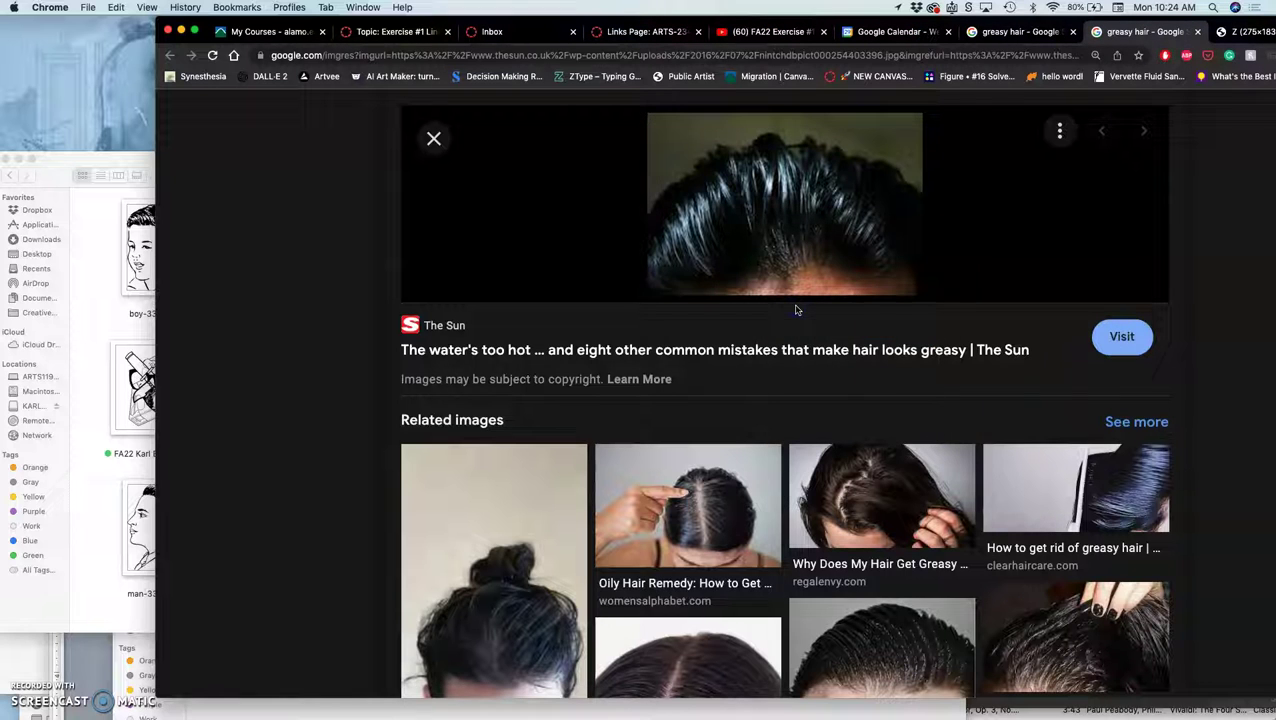
pyautogui.click(1245, 31)
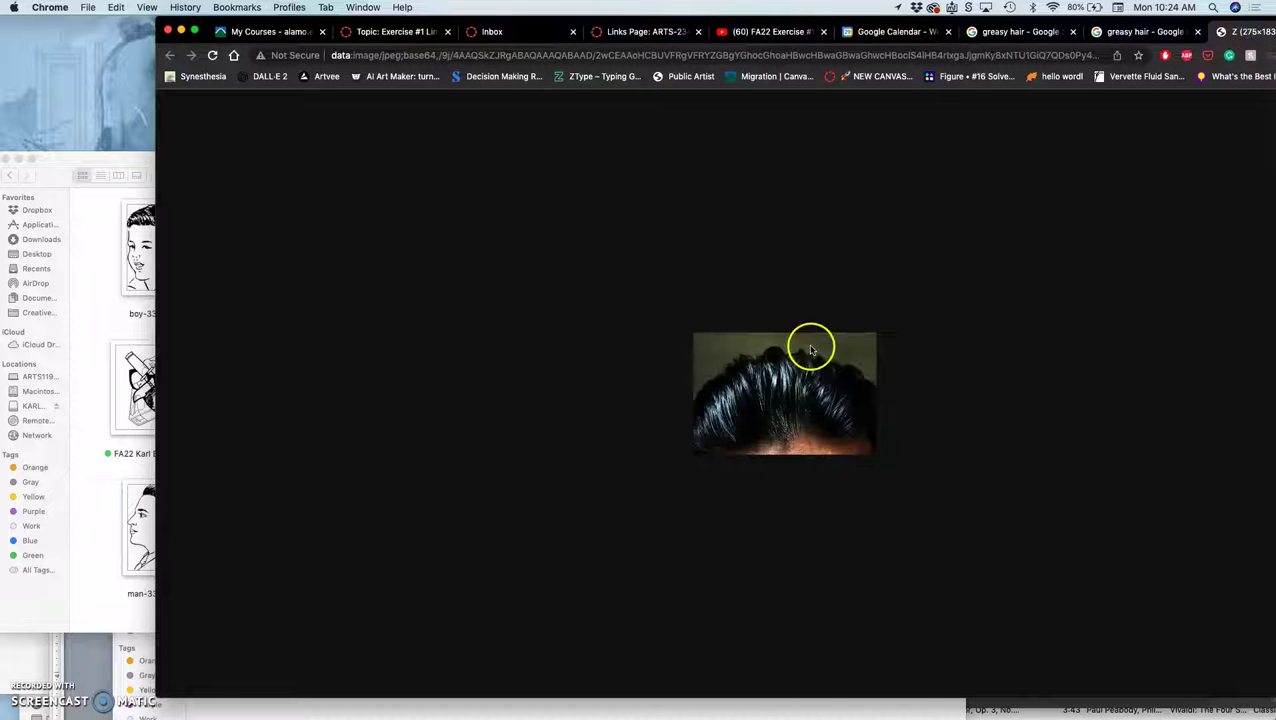
pyautogui.click(1145, 31)
# Visit The Sun source article and open its photo gallery
pyautogui.click(815, 232)
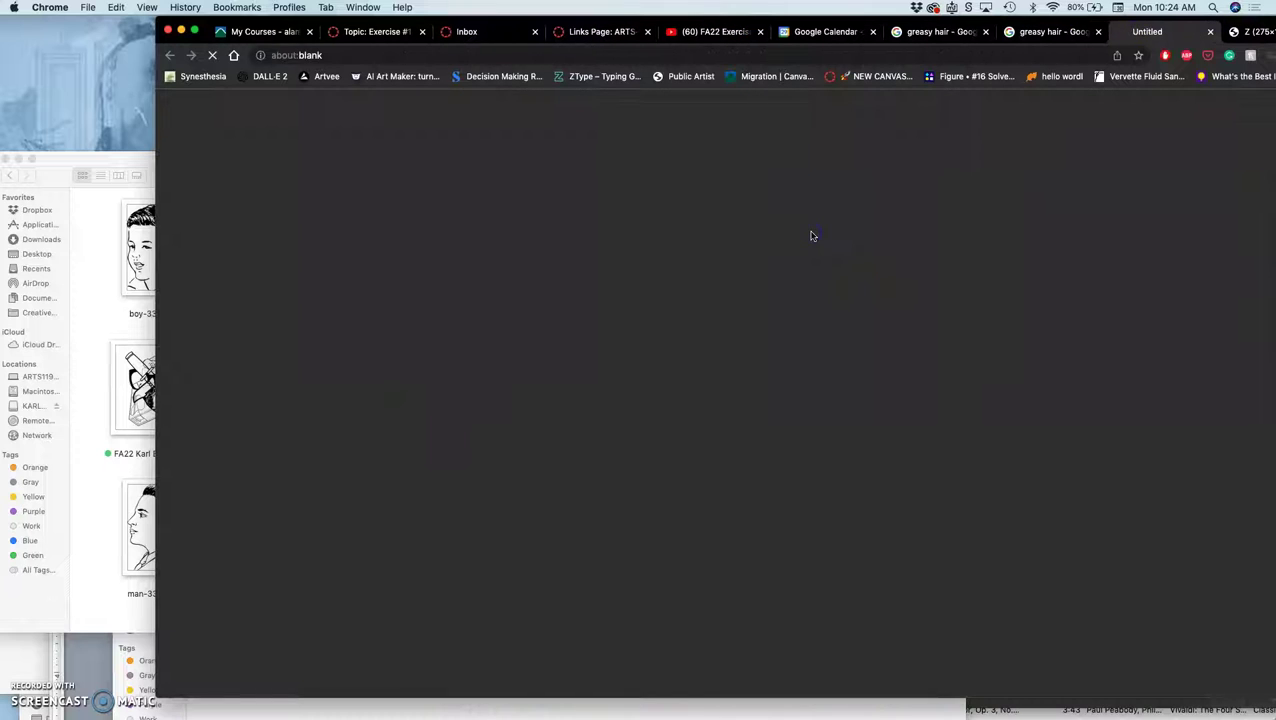
pyautogui.click(895, 245)
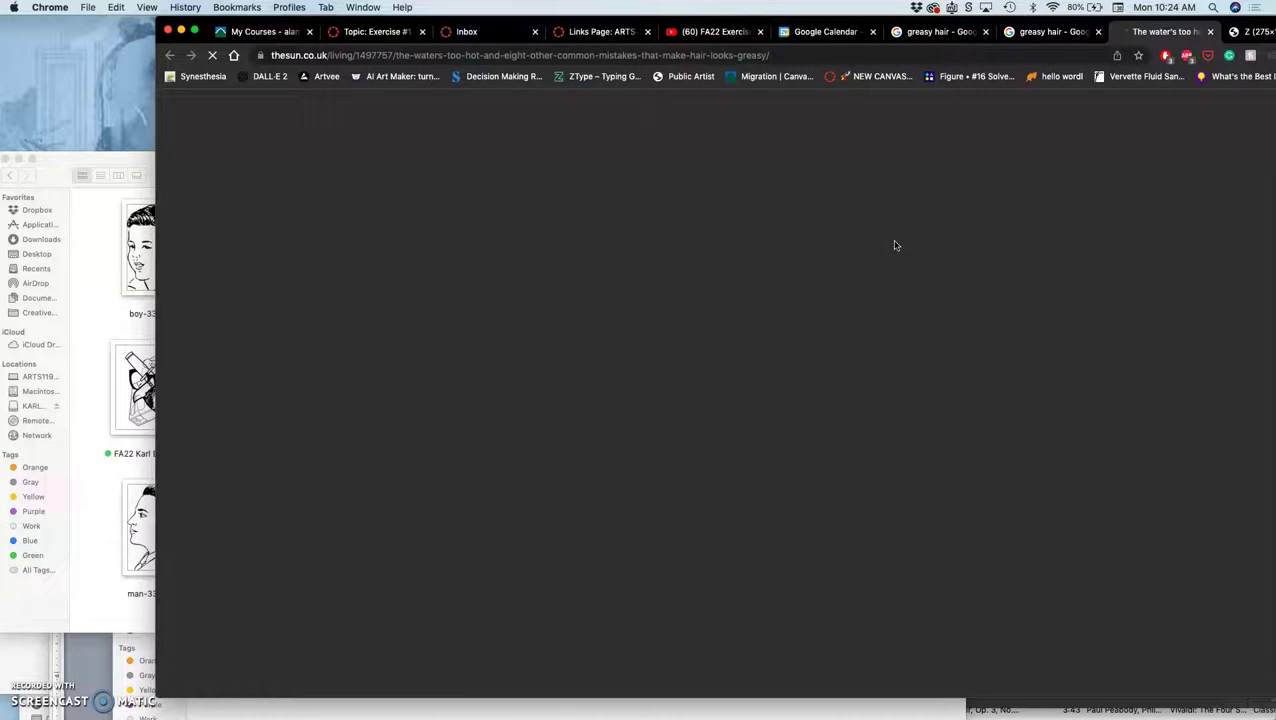
pyautogui.scroll(-10, 853, 376)
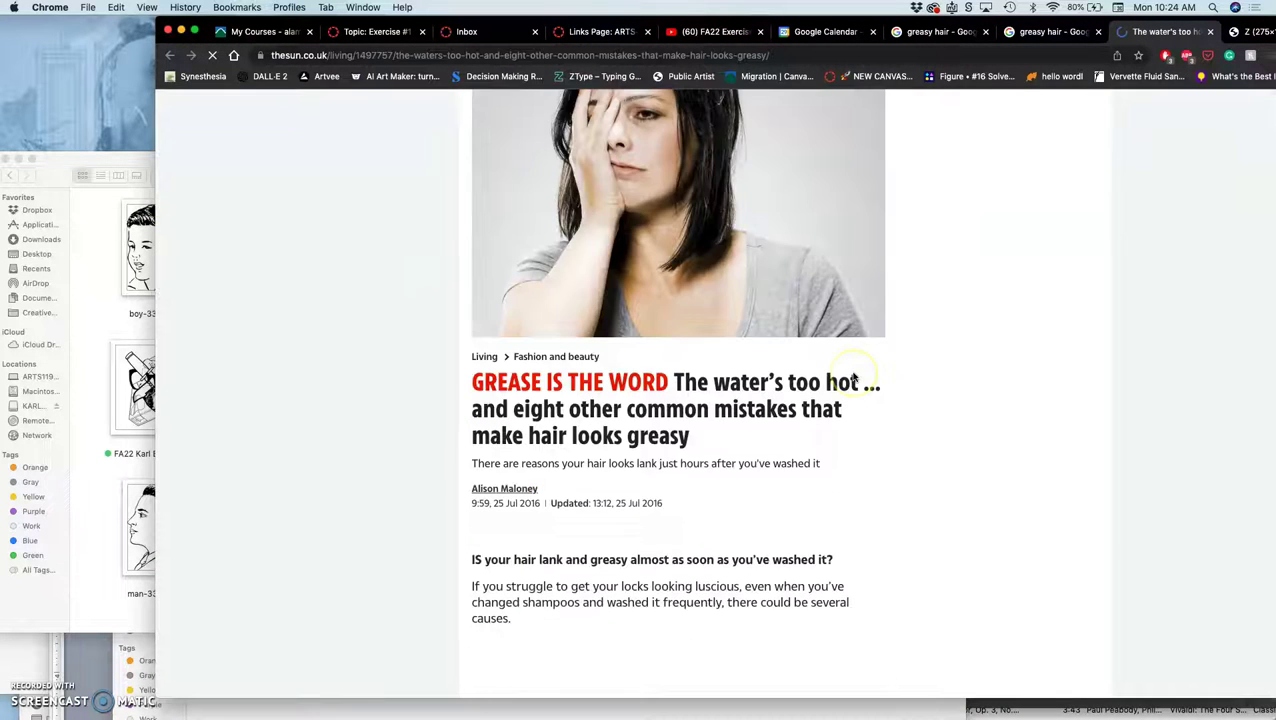
pyautogui.scroll(-1, 853, 376)
pyautogui.click(740, 424)
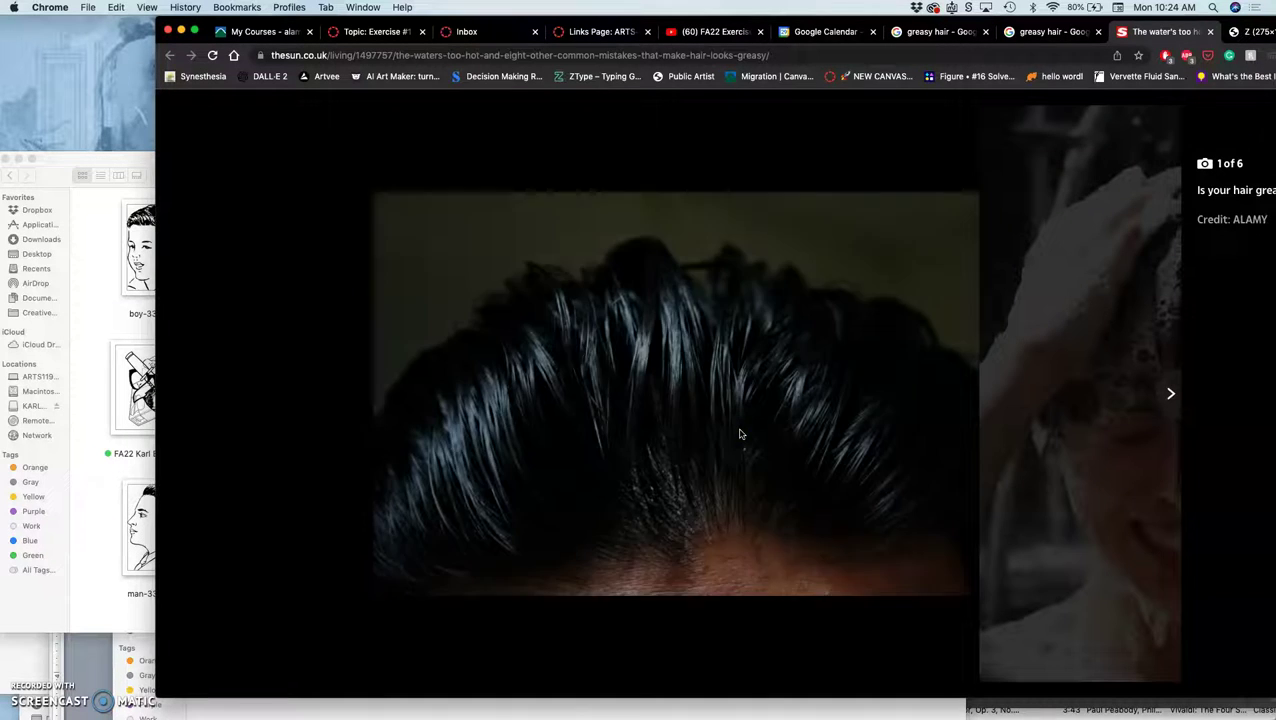
pyautogui.click(725, 432)
# Open the full-size gallery hair photo in a new tab and zoom in on it
pyautogui.rightClick(672, 421)
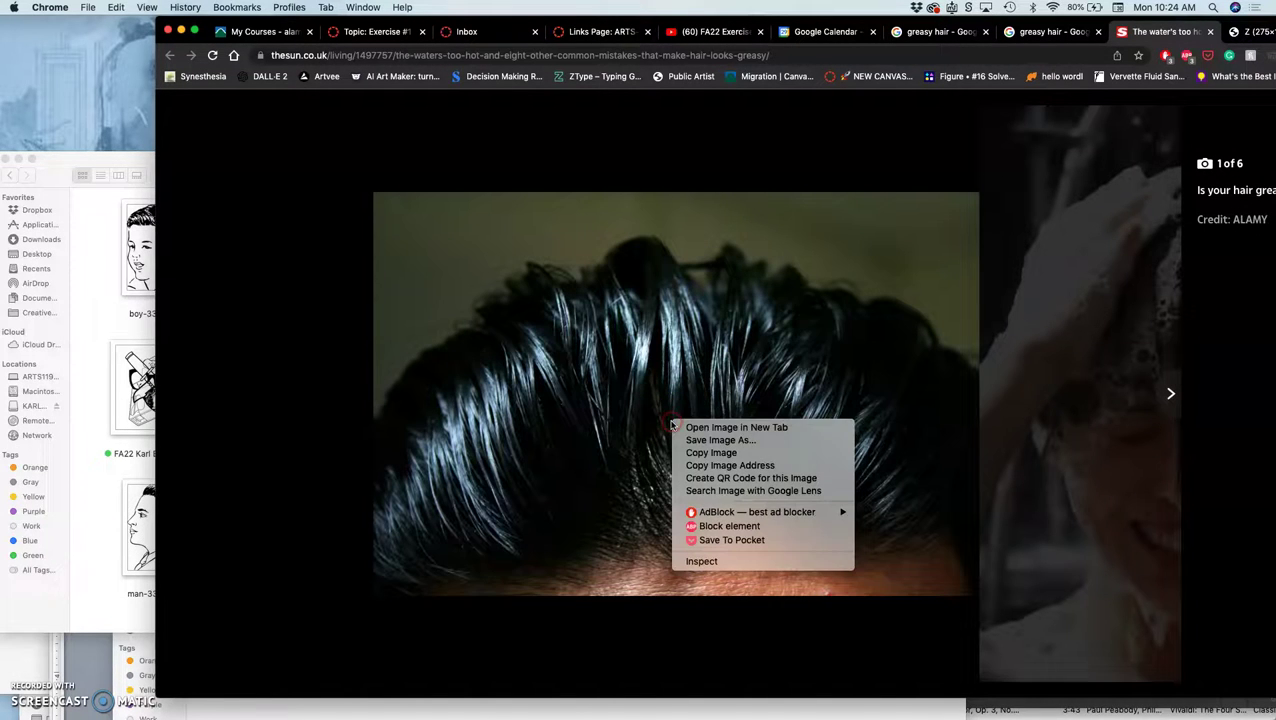
pyautogui.click(698, 428)
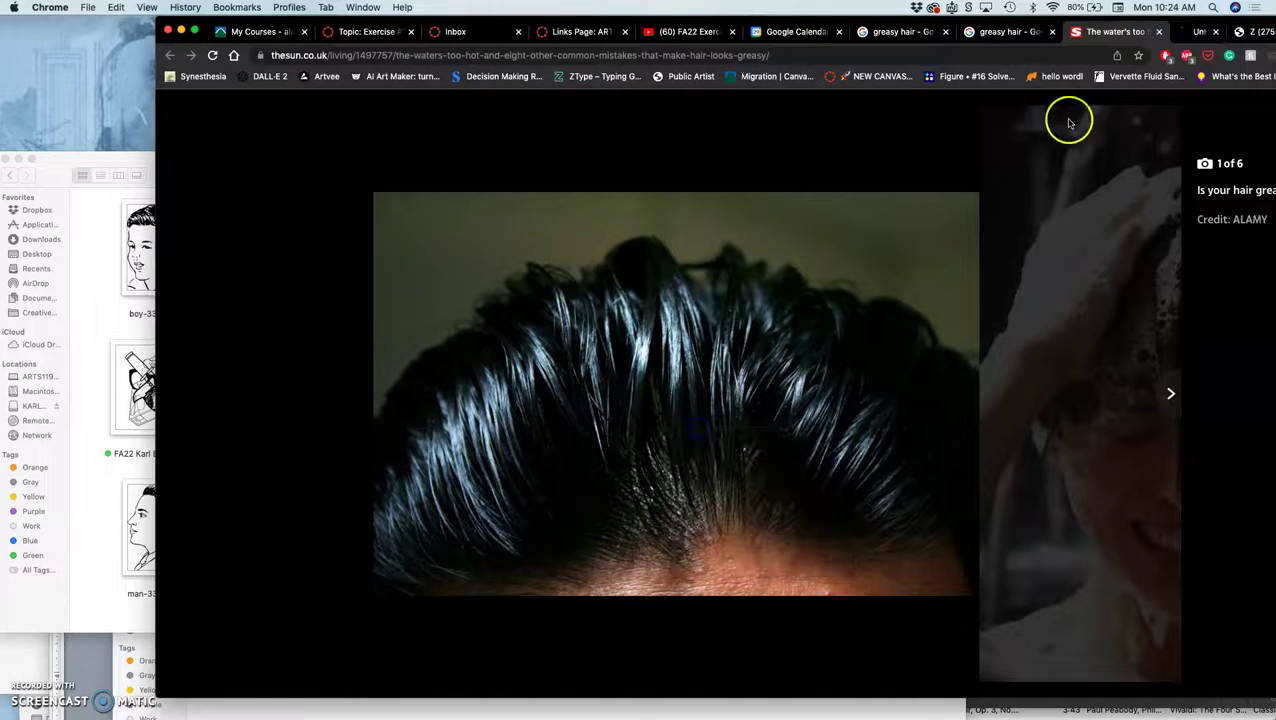
pyautogui.click(1178, 31)
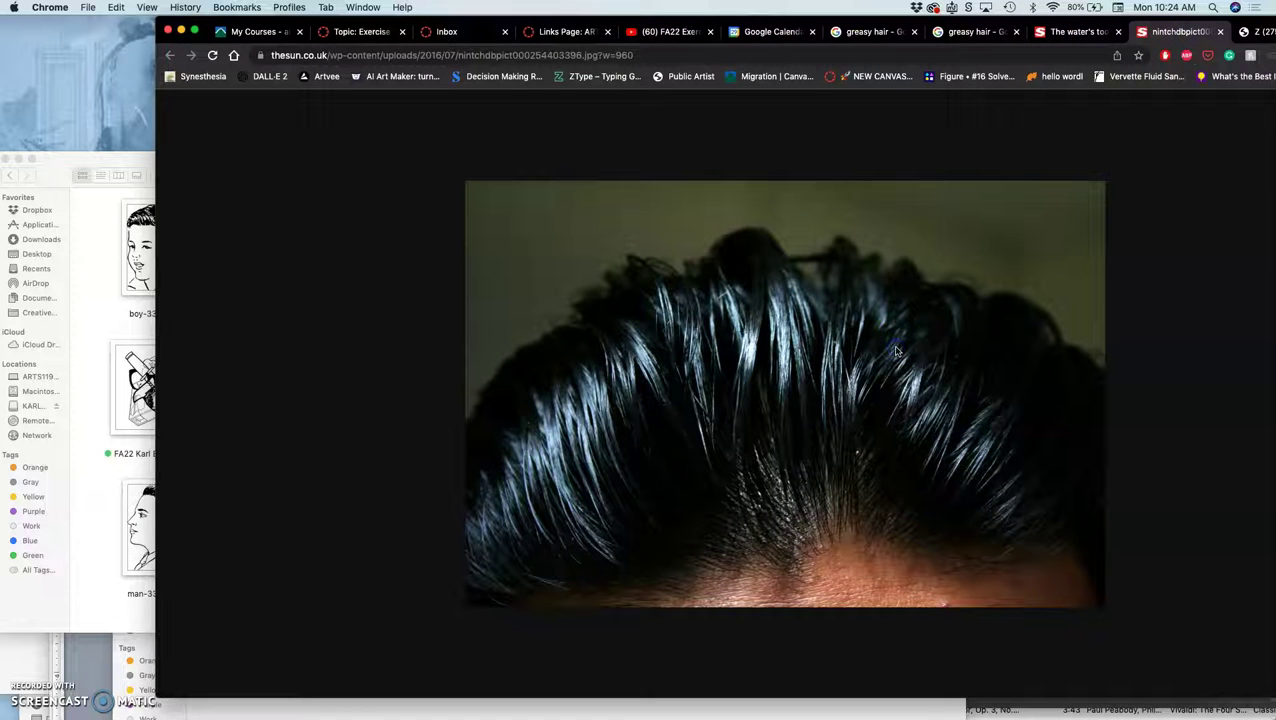
pyautogui.press('super+equal')
pyautogui.press('super+equal')
pyautogui.press('super+equal')
pyautogui.press('super+equal')
pyautogui.press('super+equal')
pyautogui.press('super+equal')
pyautogui.press('super+equal')
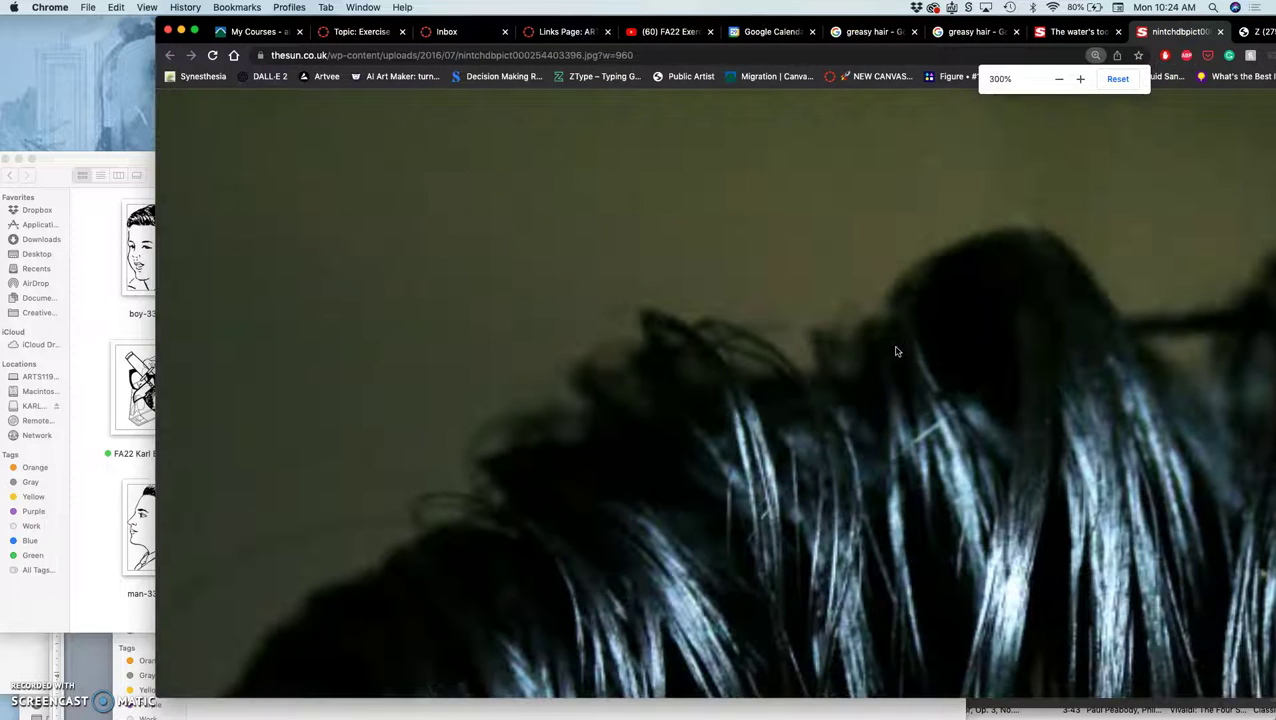
pyautogui.scroll(-10, 896, 351)
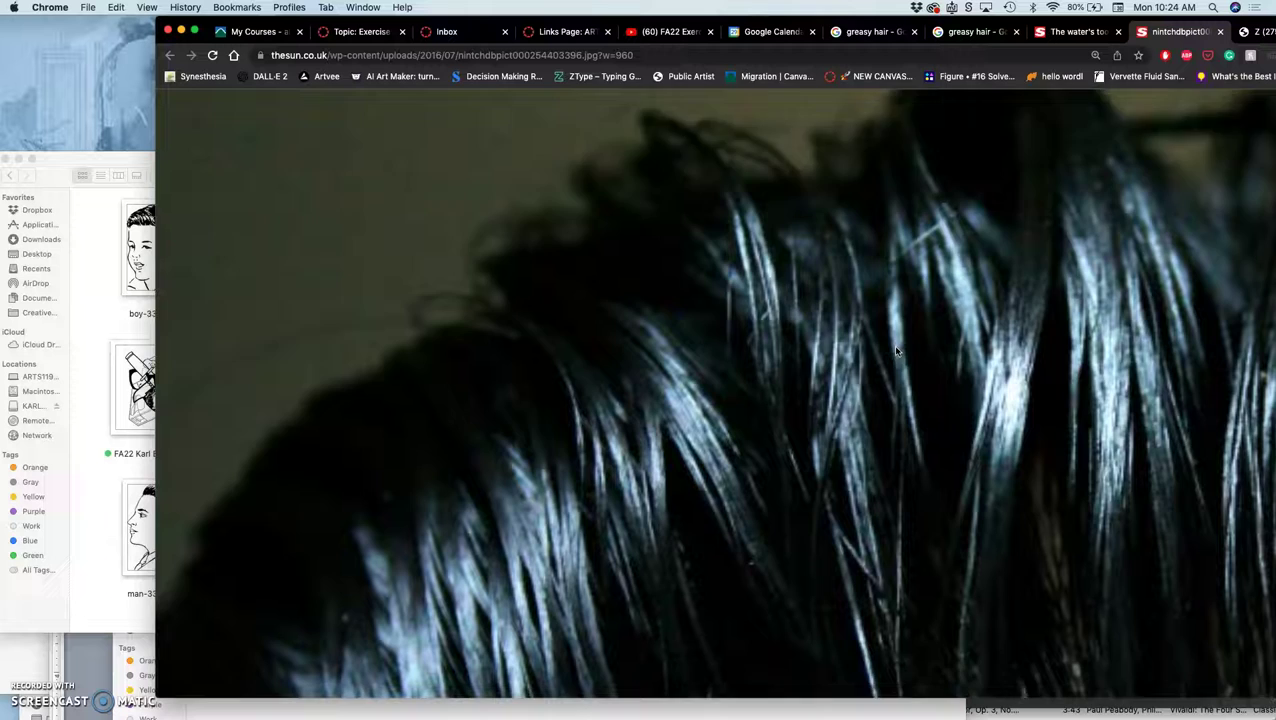
pyautogui.scroll(5, 896, 351)
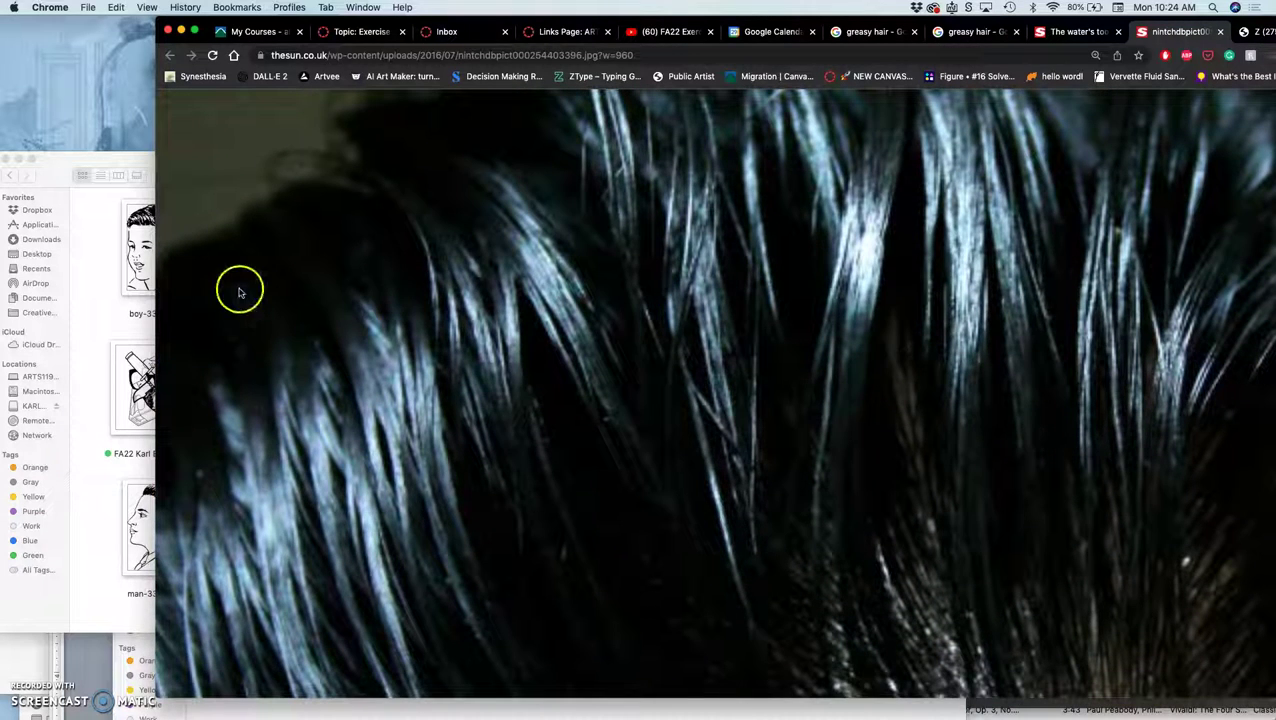
pyautogui.click(98, 320)
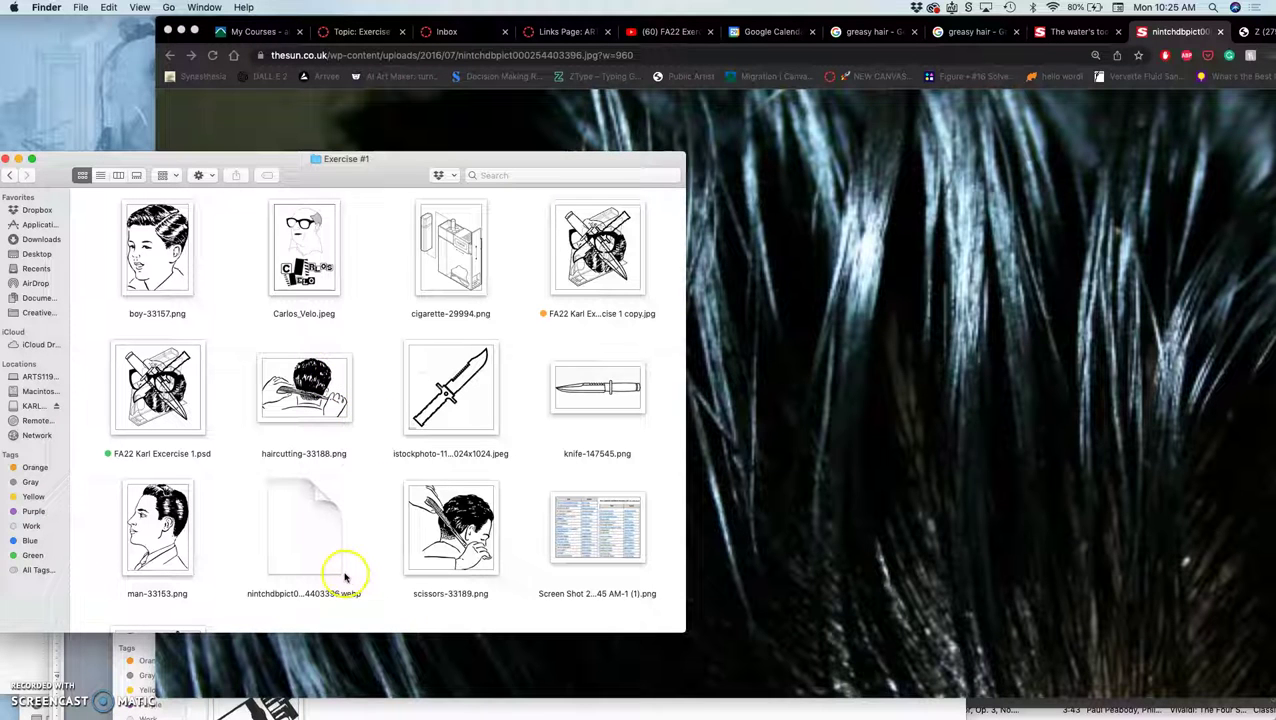
# Move the downloaded nintchdbpict webp hair image in Exercise #1 to the Trash
pyautogui.click(812, 362)
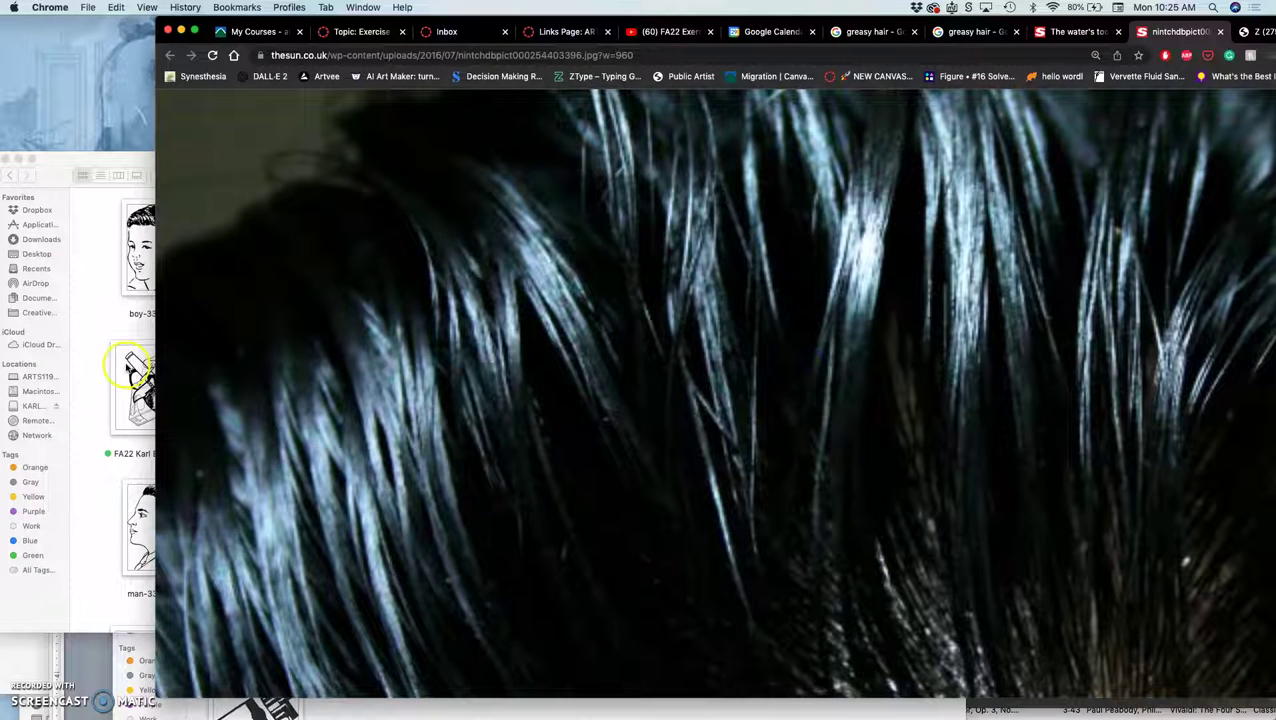
pyautogui.click(87, 331)
pyautogui.click(355, 594)
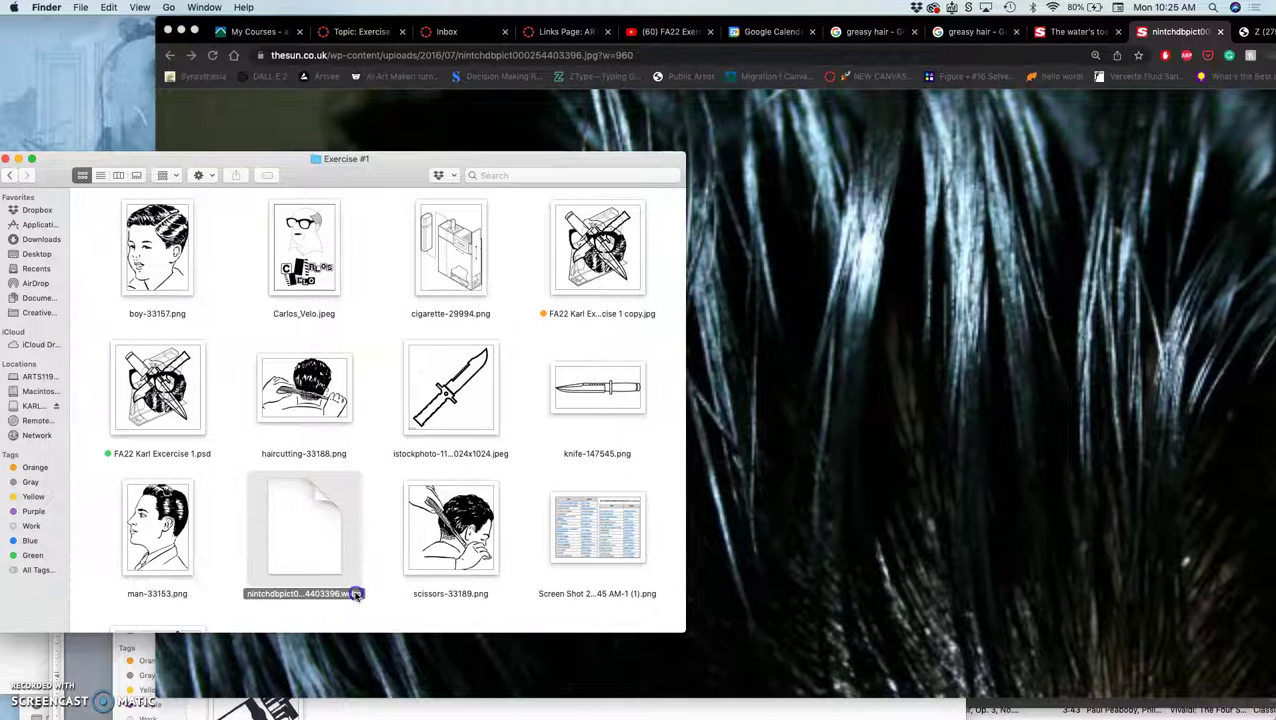
pyautogui.click(337, 597)
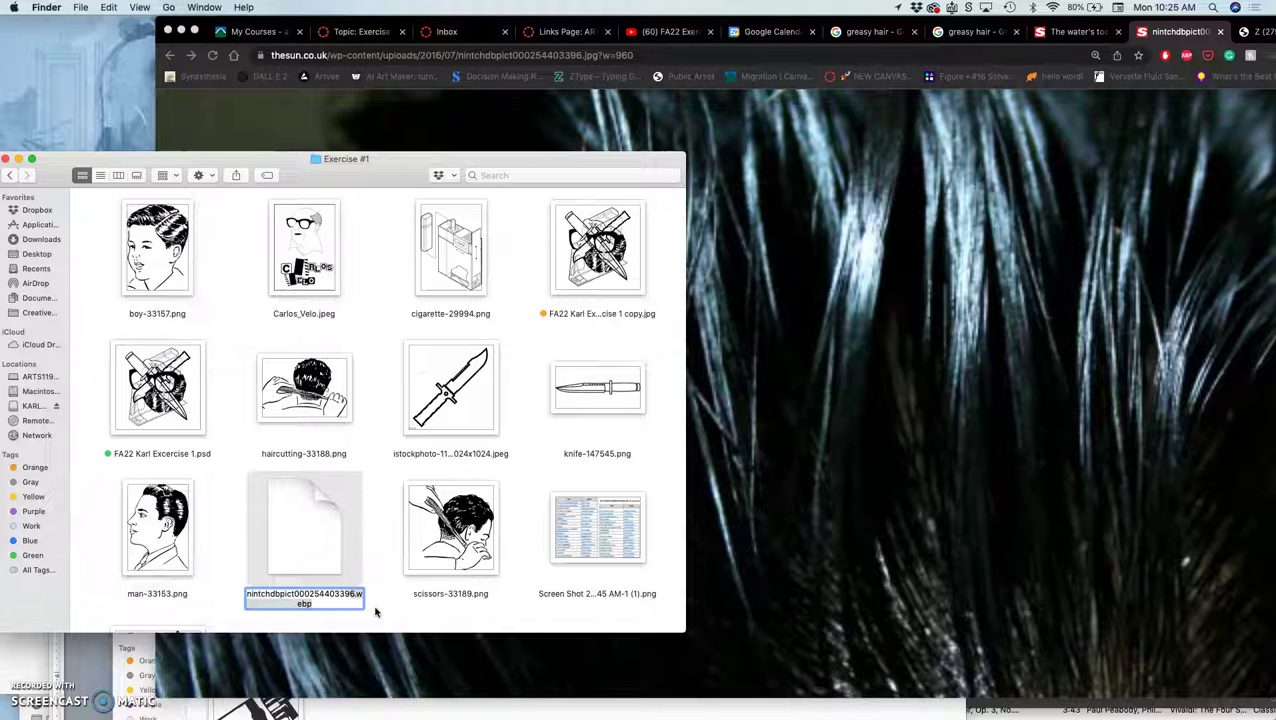
pyautogui.rightClick(326, 521)
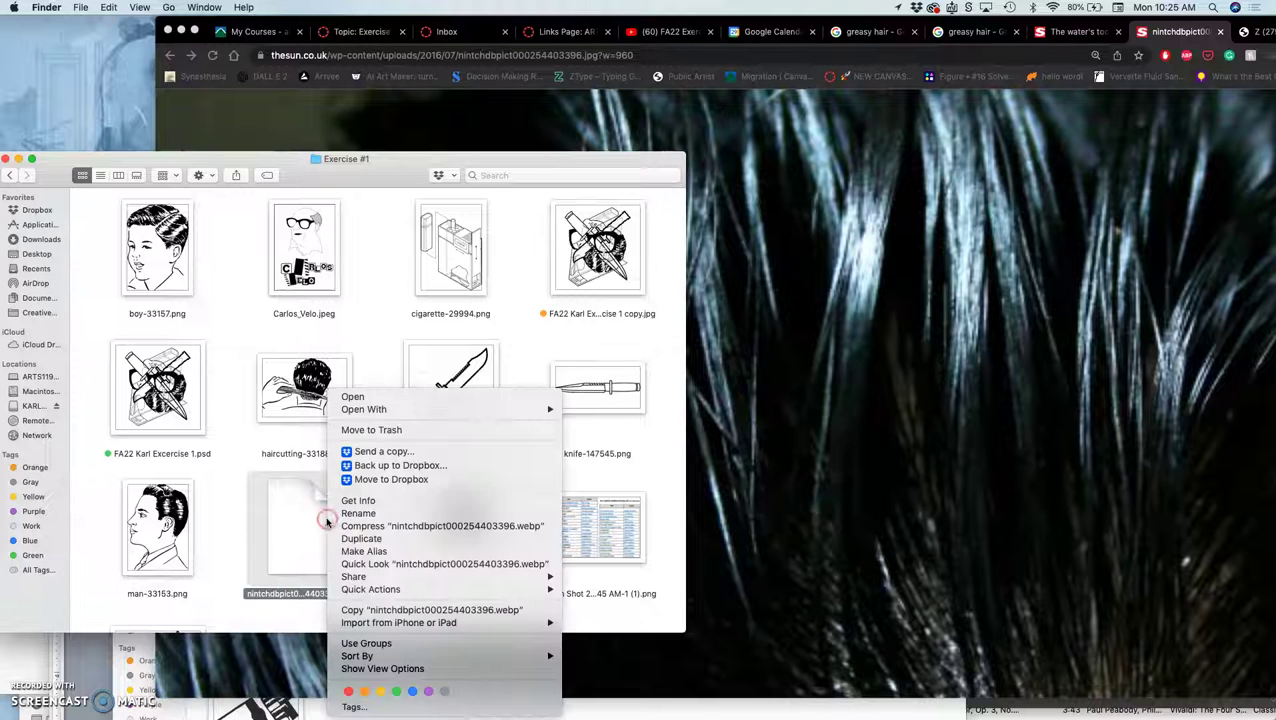
pyautogui.click(372, 430)
# Close The Sun article tab and the duplicate greasy hair results tab
pyautogui.click(1221, 32)
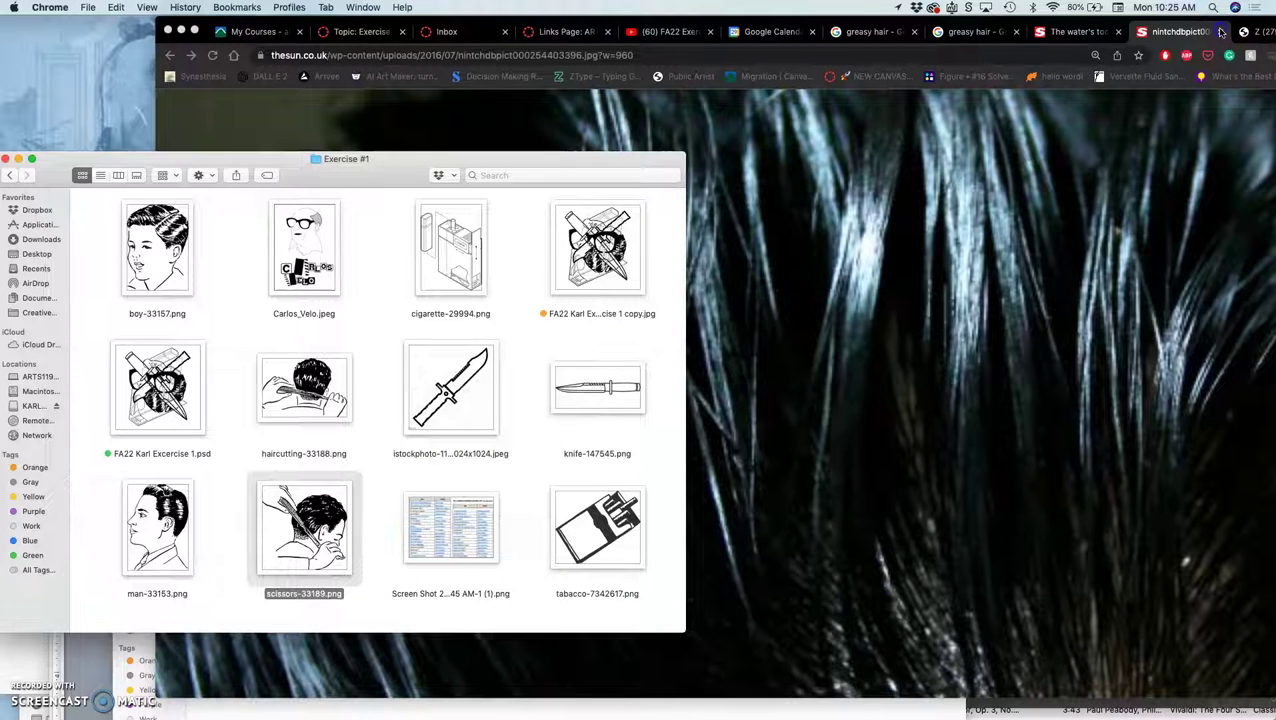
pyautogui.click(1117, 33)
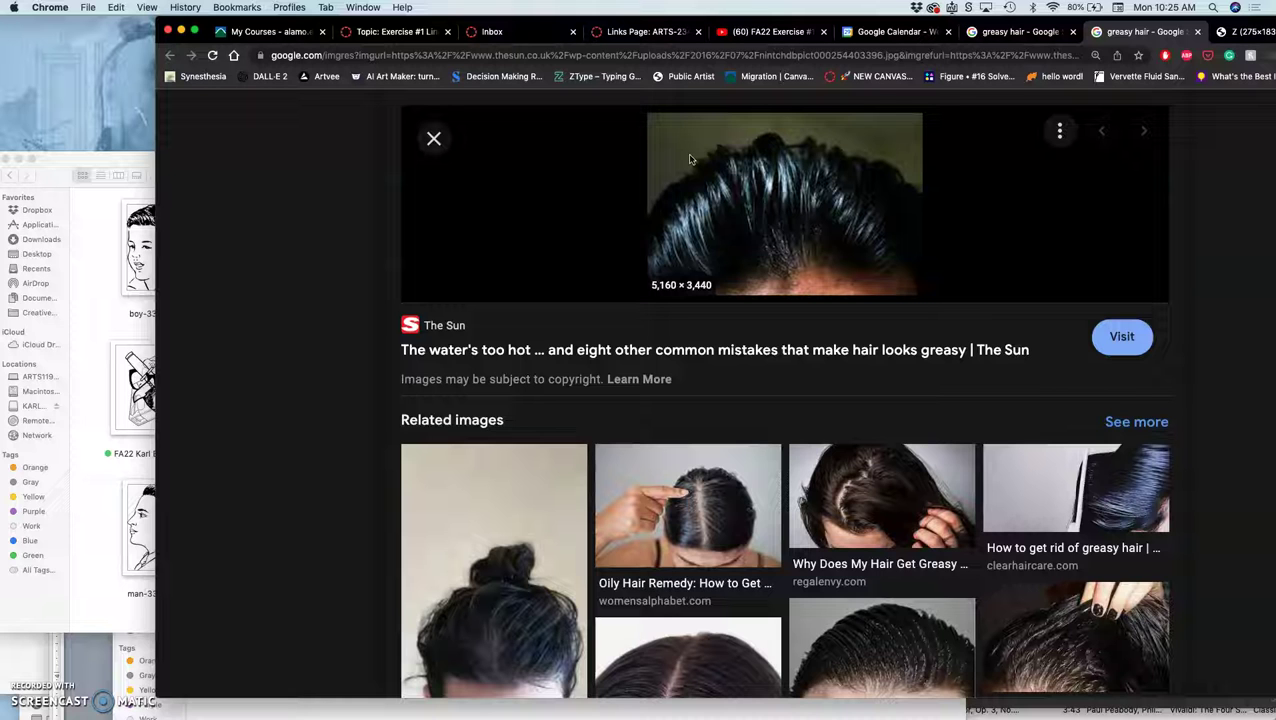
pyautogui.click(1199, 32)
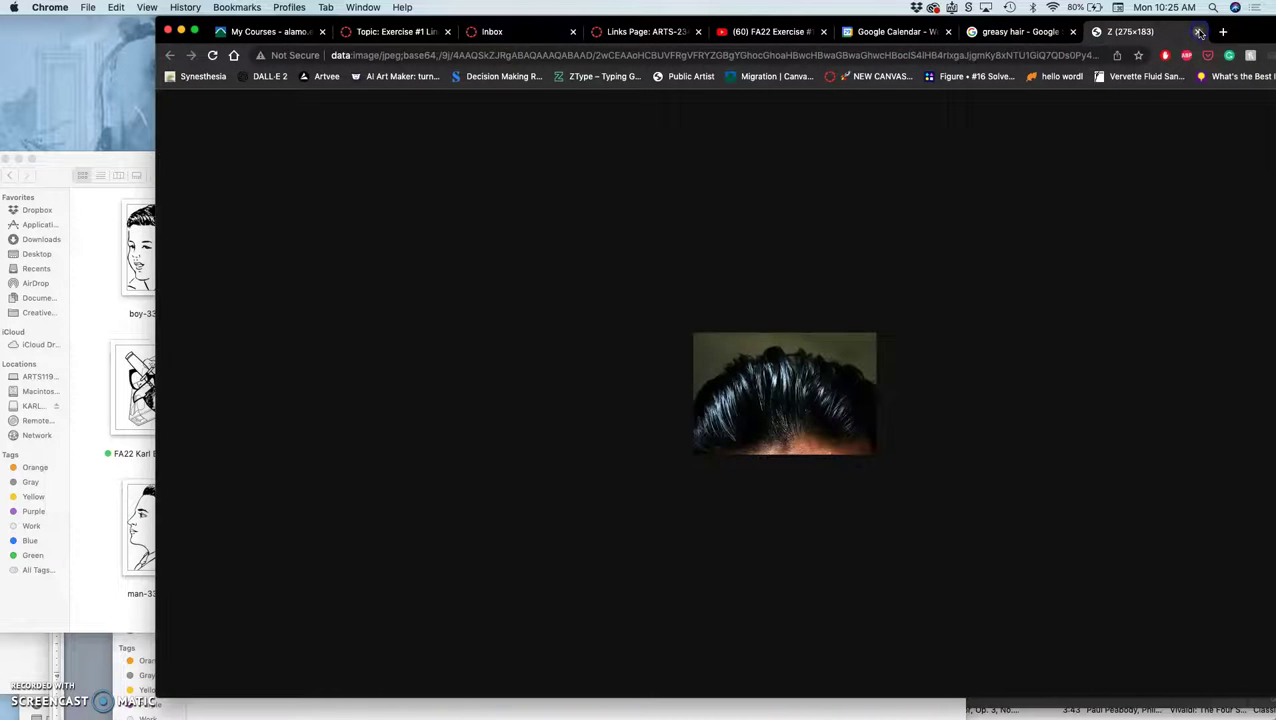
# Close the raw hair image tab and run a greasy hair search on pixabay.com
pyautogui.click(1199, 32)
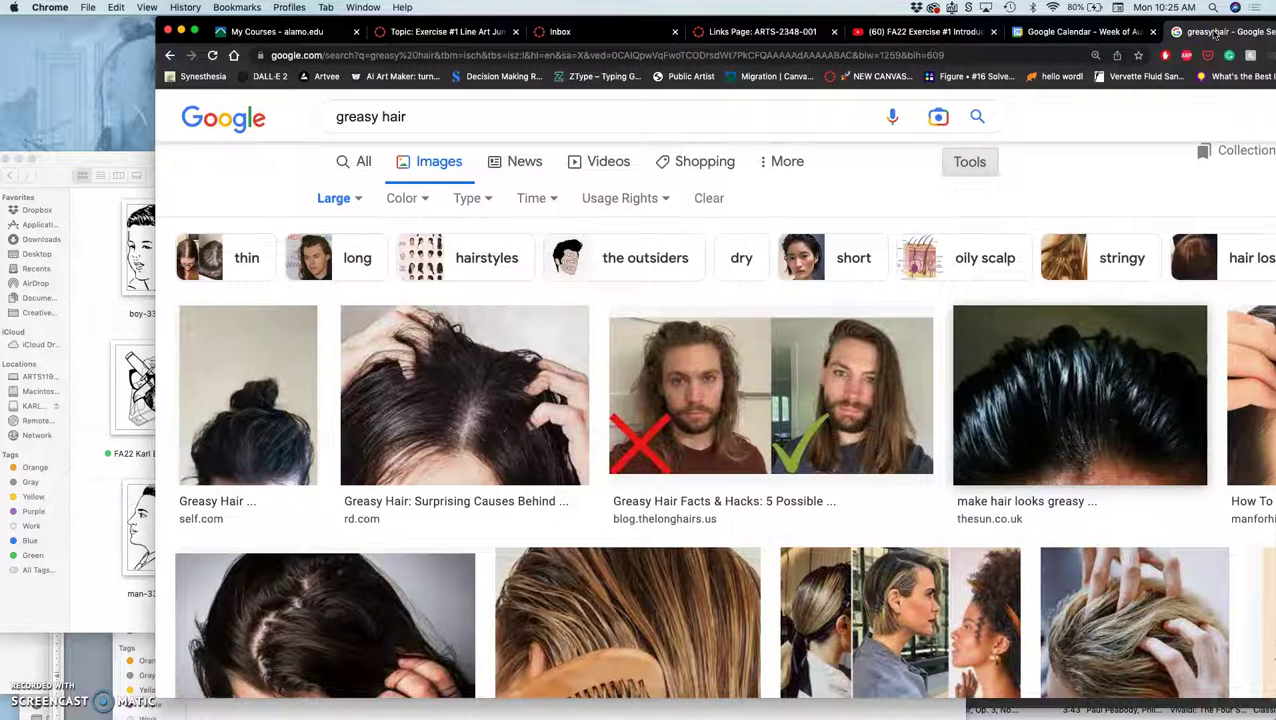
pyautogui.click(422, 56)
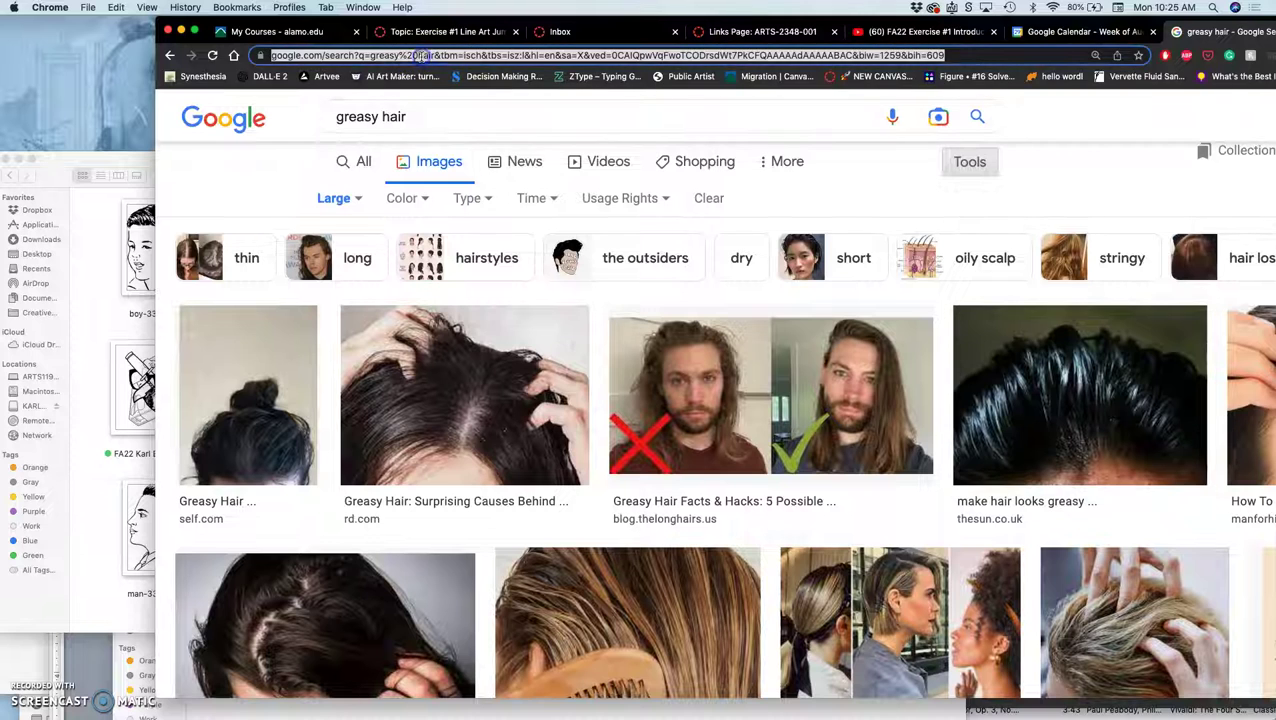
pyautogui.write('pix')
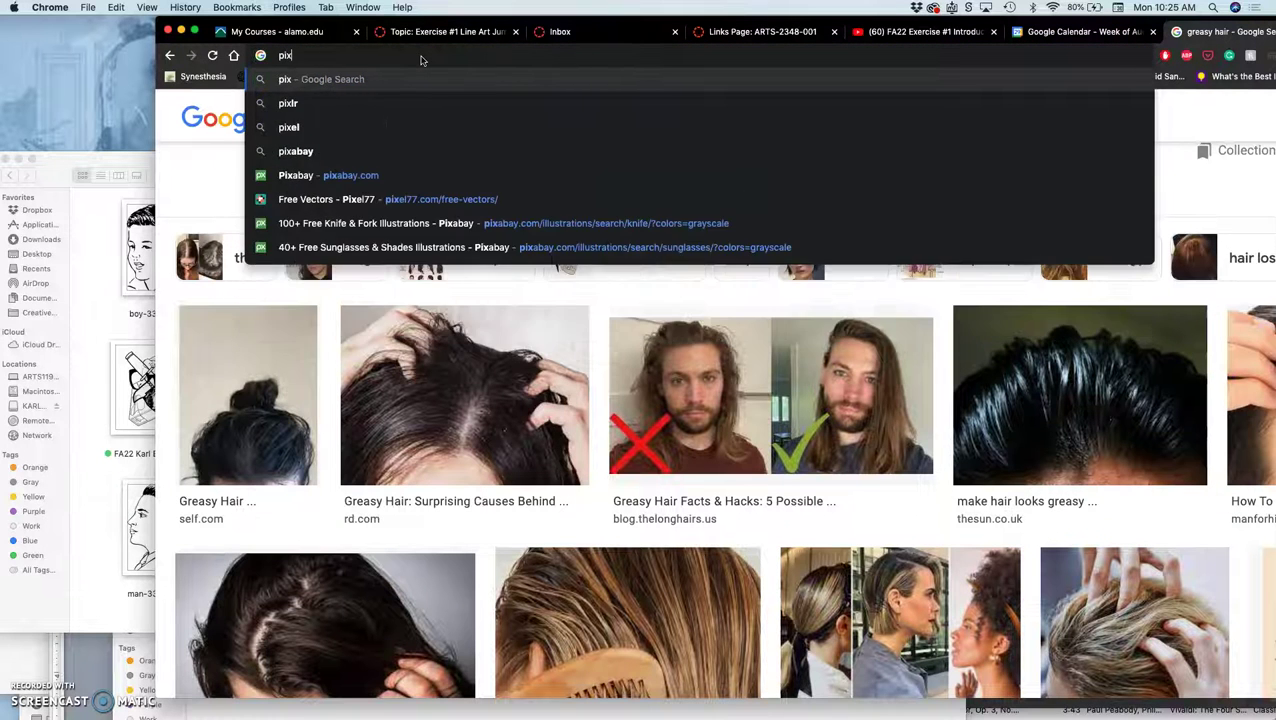
pyautogui.press('Return')
pyautogui.write('greasy hair')
pyautogui.press('Return')
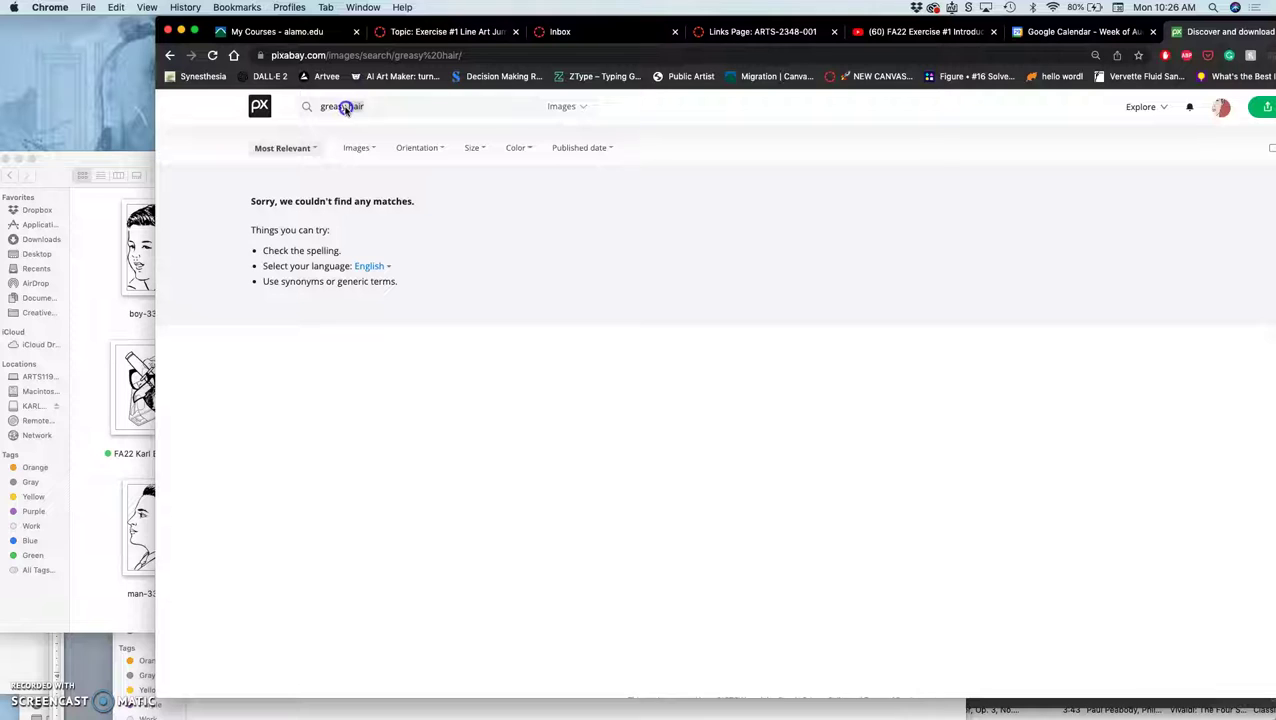
# Search Pixabay for 'oil spill' and open the concrete rock texture photo
pyautogui.write('ease')
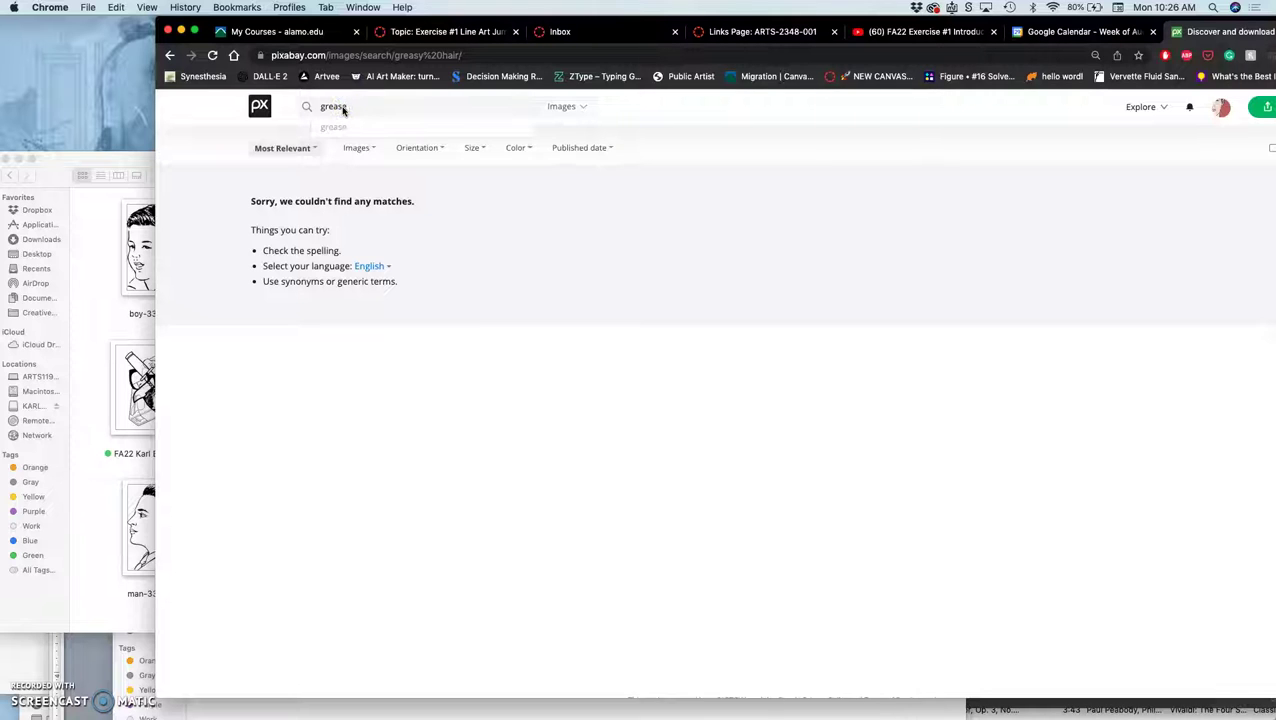
pyautogui.press('BackSpace')
pyautogui.press('BackSpace')
pyautogui.press('BackSpace')
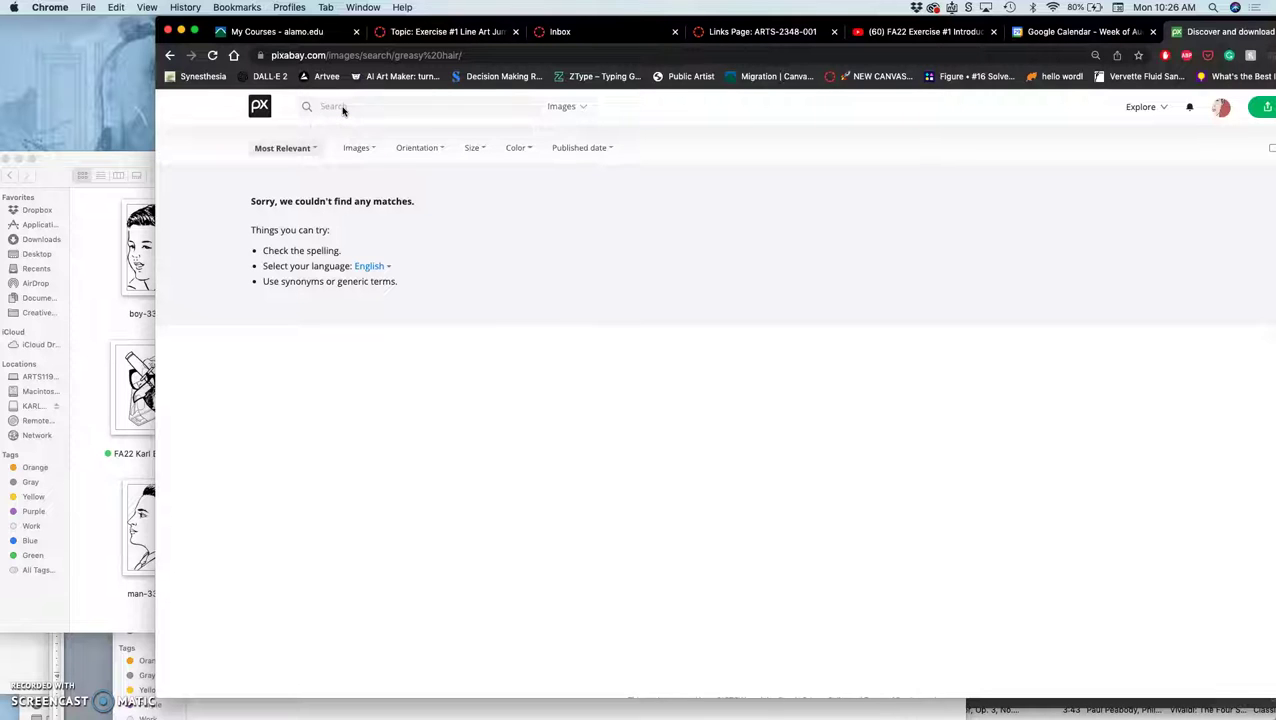
pyautogui.write('oil spill')
pyautogui.press('Return')
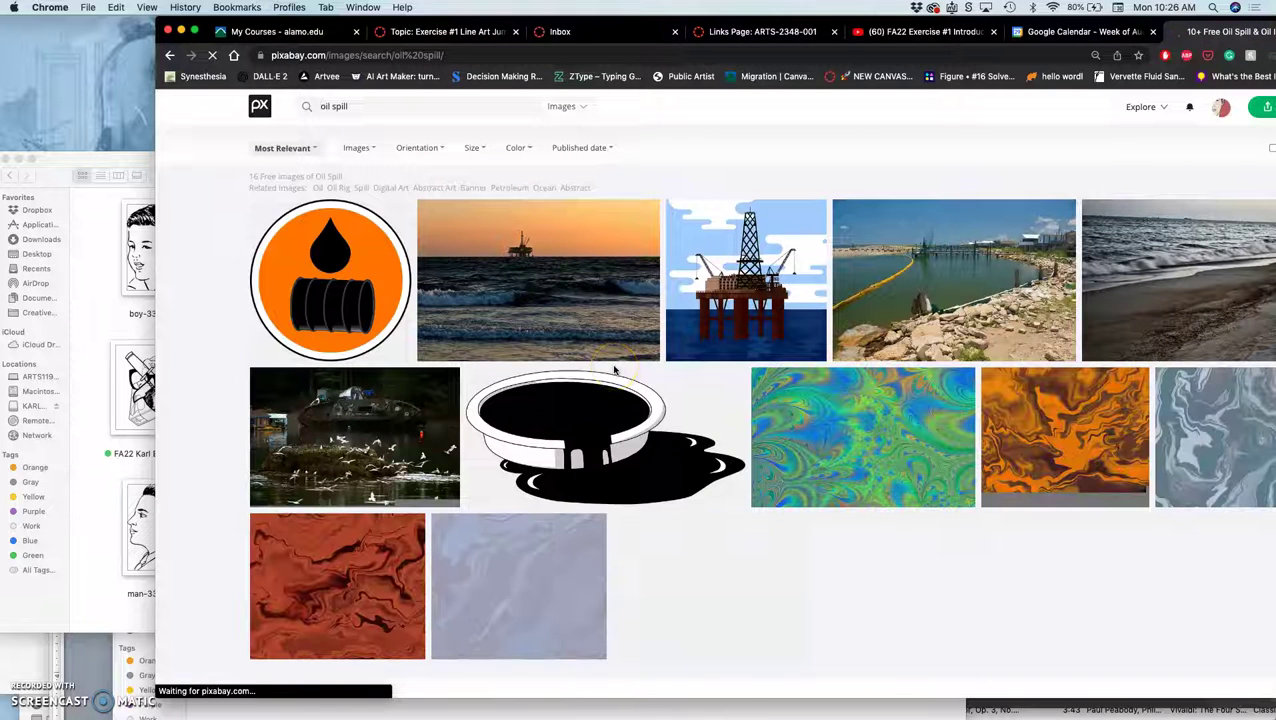
pyautogui.scroll(-2, 614, 370)
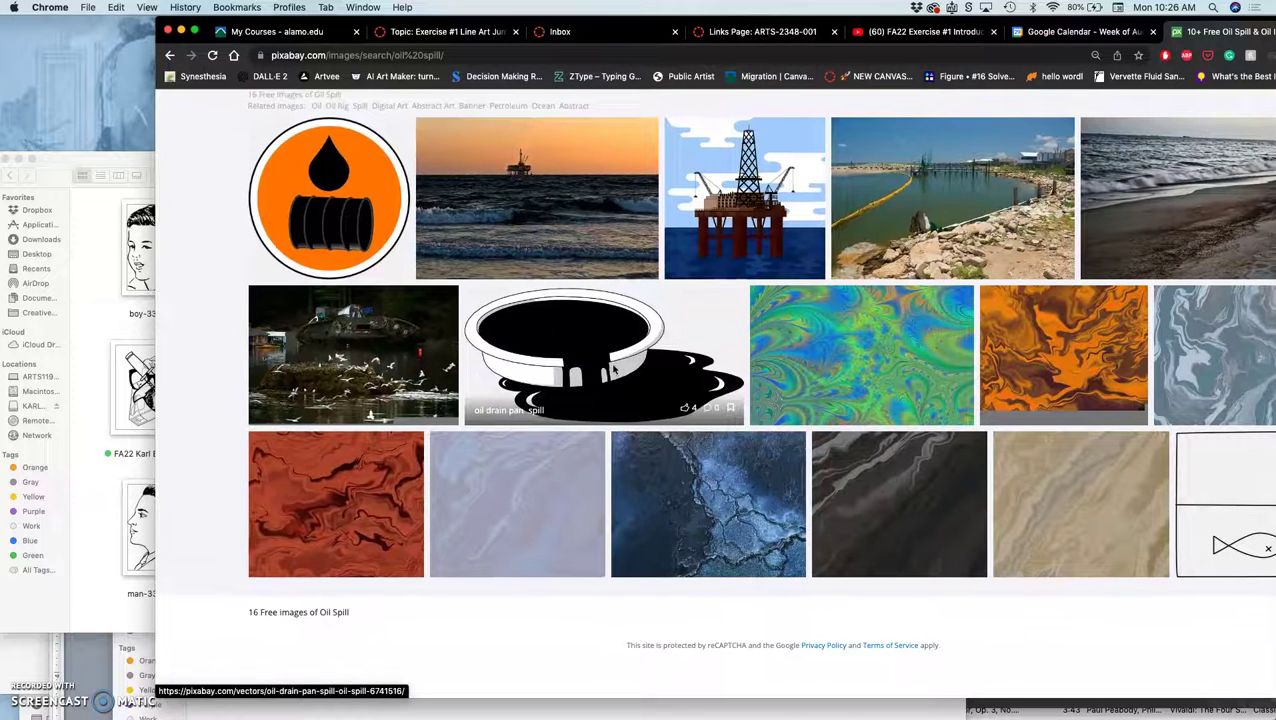
pyautogui.click(720, 457)
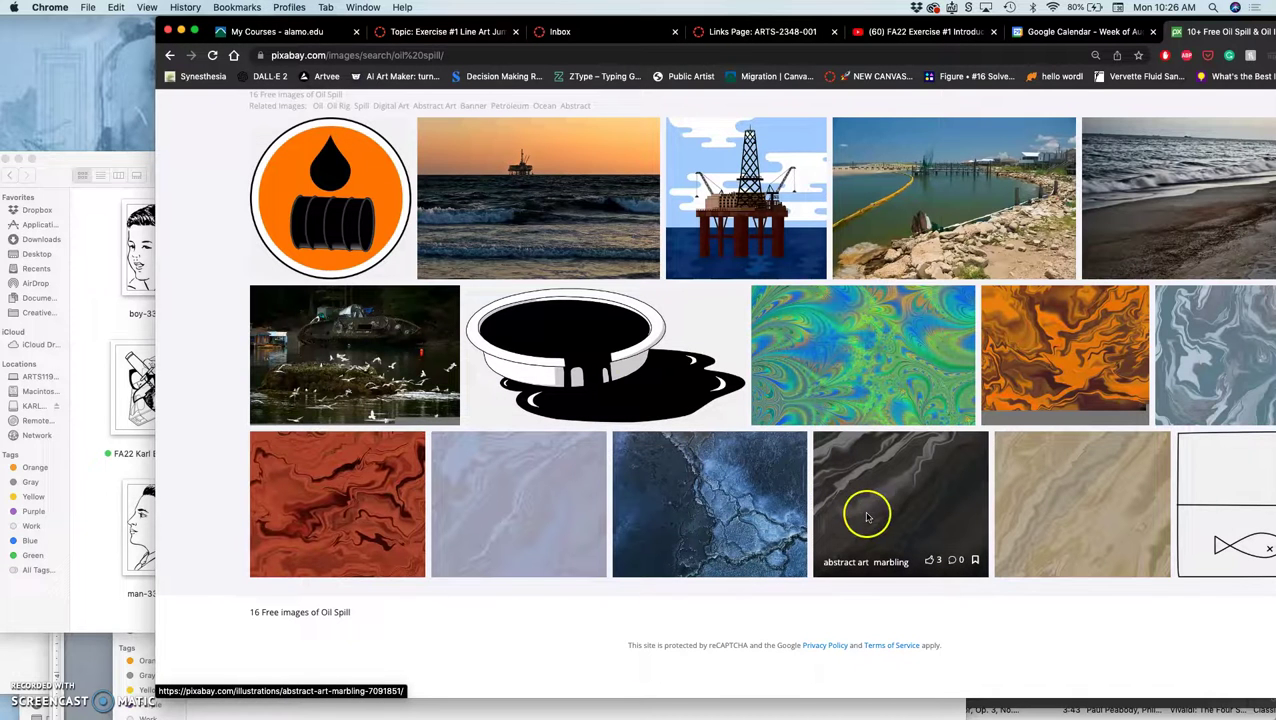
pyautogui.click(763, 523)
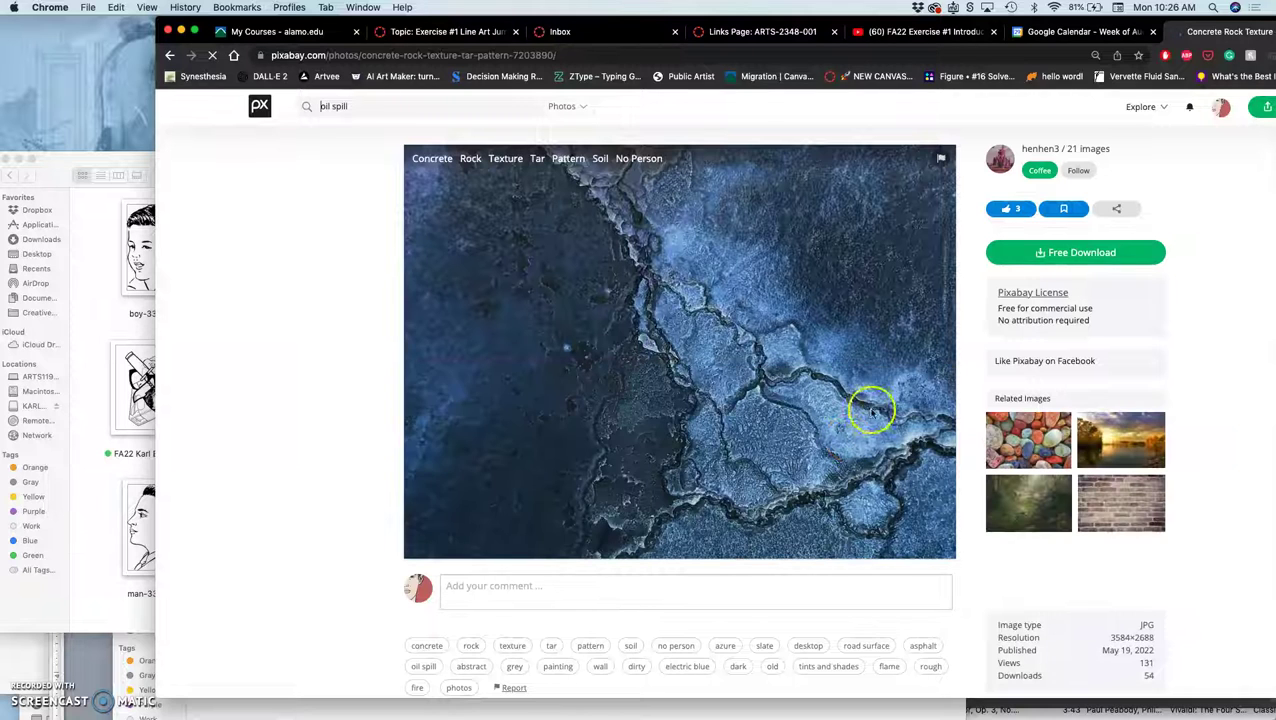
# Download the concrete texture at 3584×2688
pyautogui.click(1050, 252)
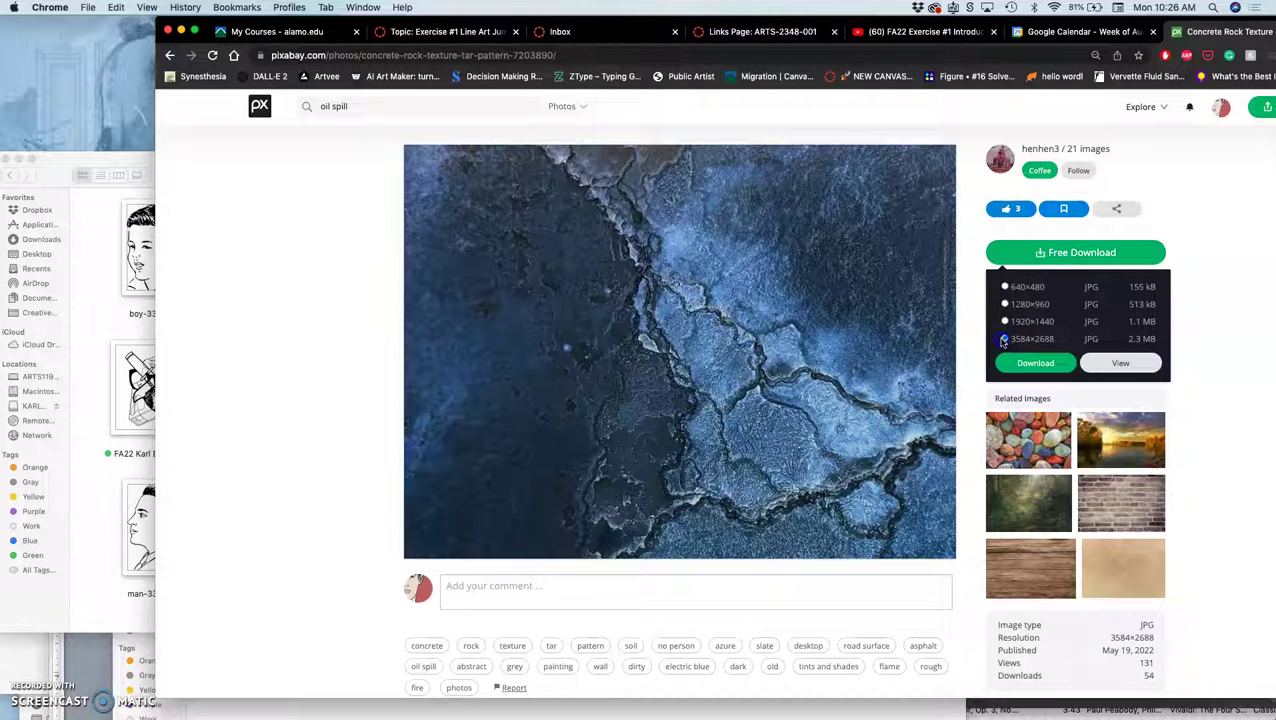
pyautogui.click(1040, 340)
pyautogui.click(1035, 363)
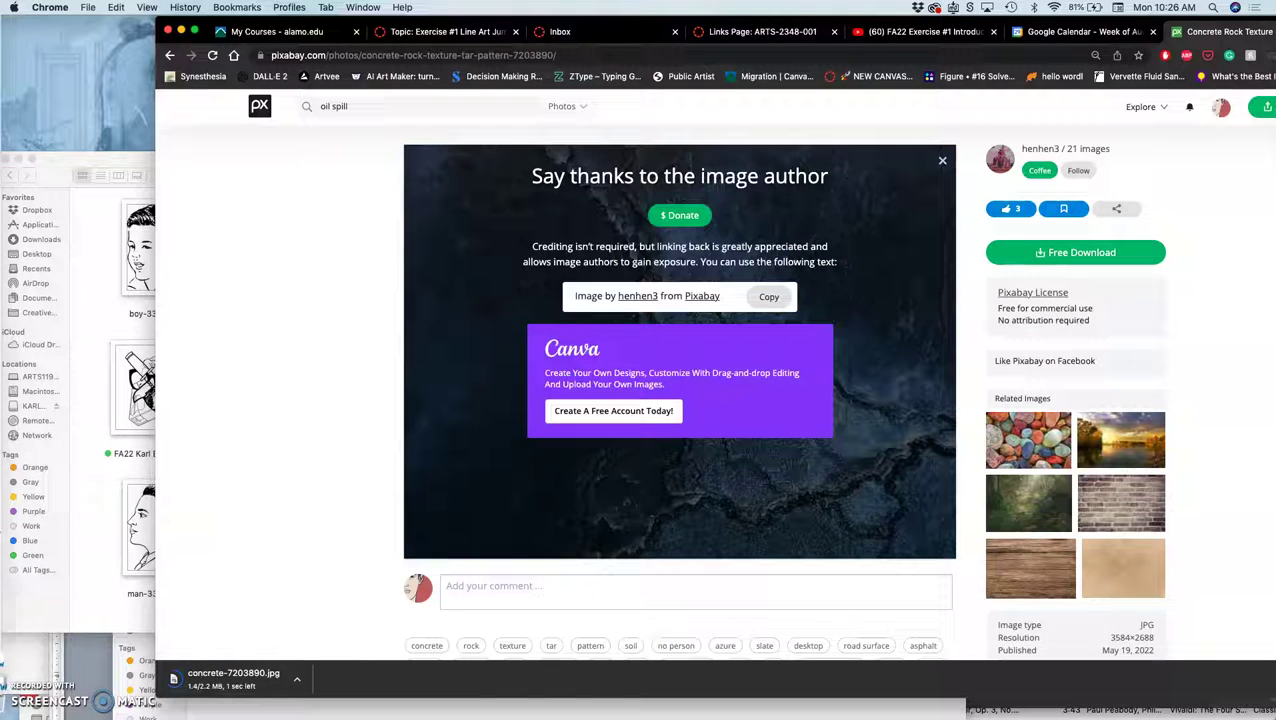
# Copy concrete-7203890.jpg from the Downloads stack into the Exercise #1 folder
pyautogui.click(77, 612)
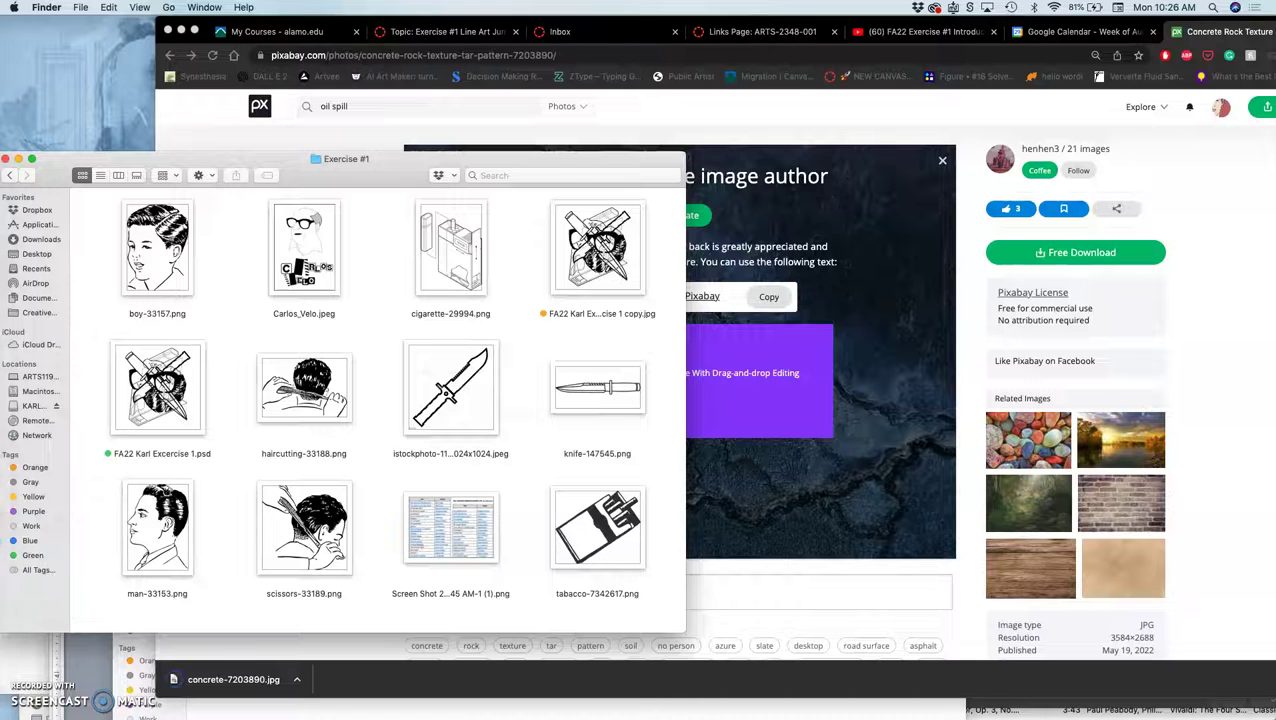
pyautogui.click(16, 550)
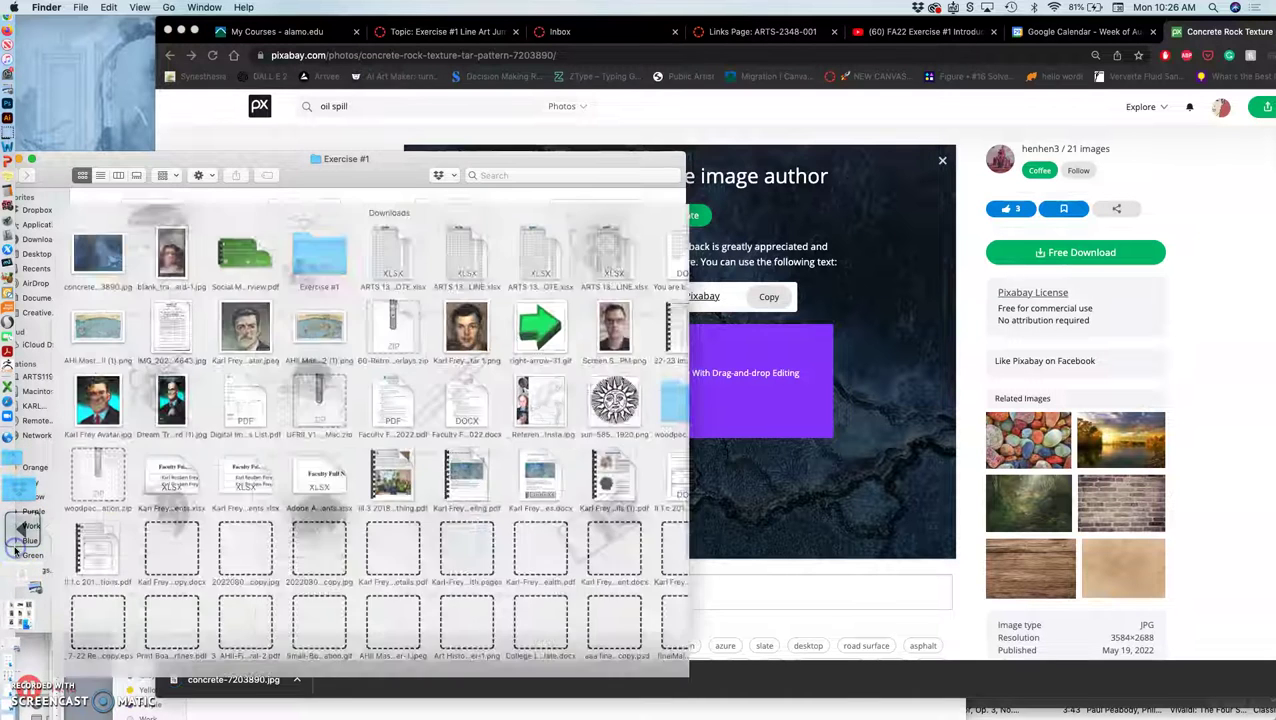
pyautogui.moveTo(108, 212); pyautogui.dragTo(275, 318)
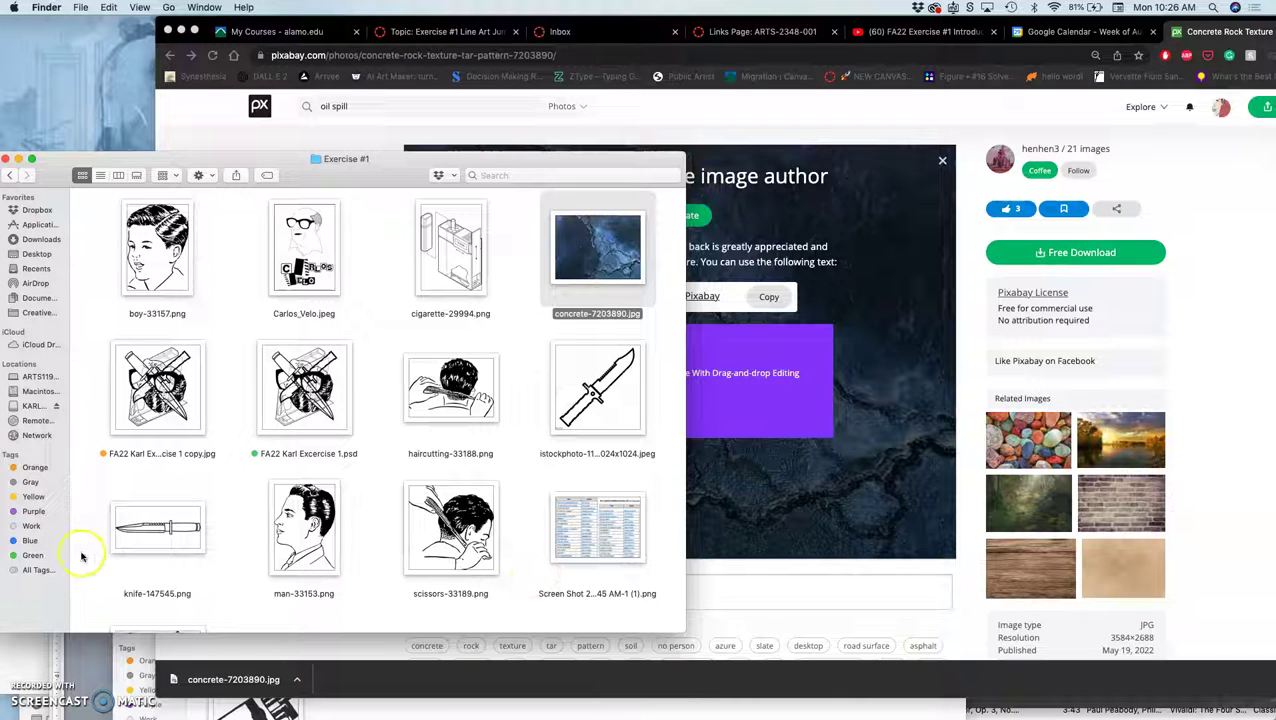
# Open the FA22 Karl Excercise 1.psd collage and drop the concrete-7203890 image onto it
pyautogui.doubleClick(316, 392)
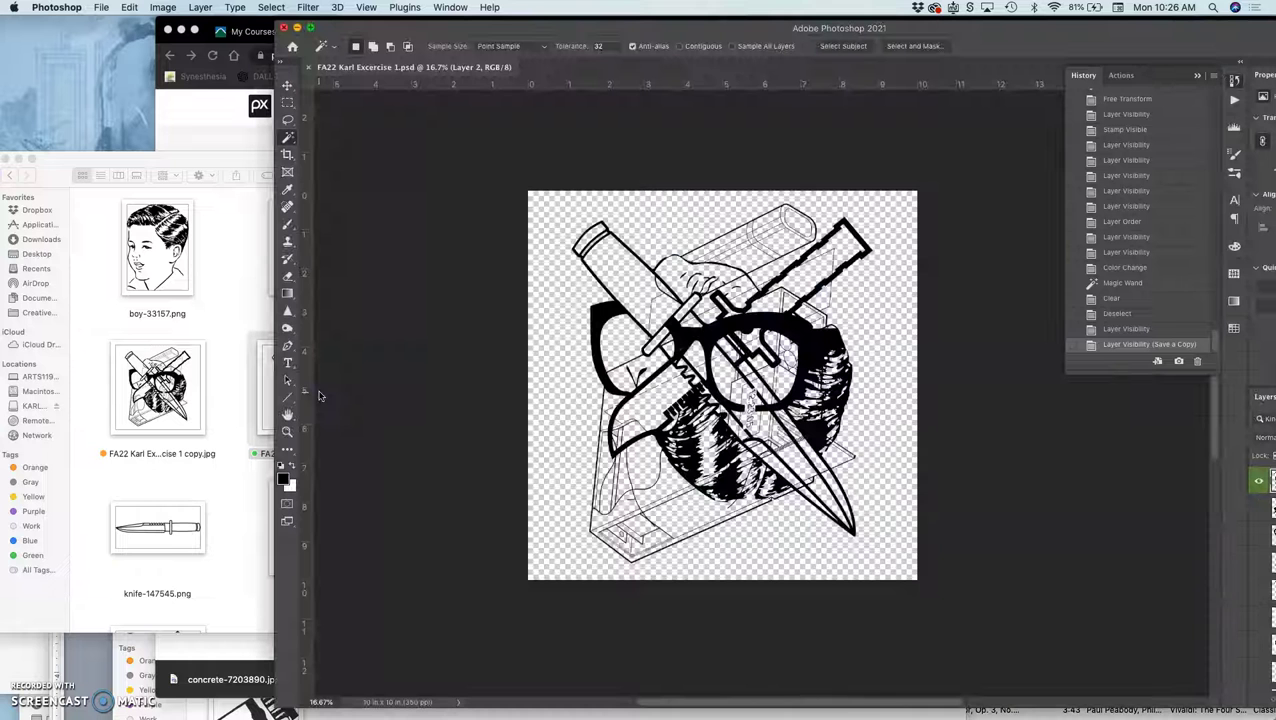
pyautogui.click(214, 208)
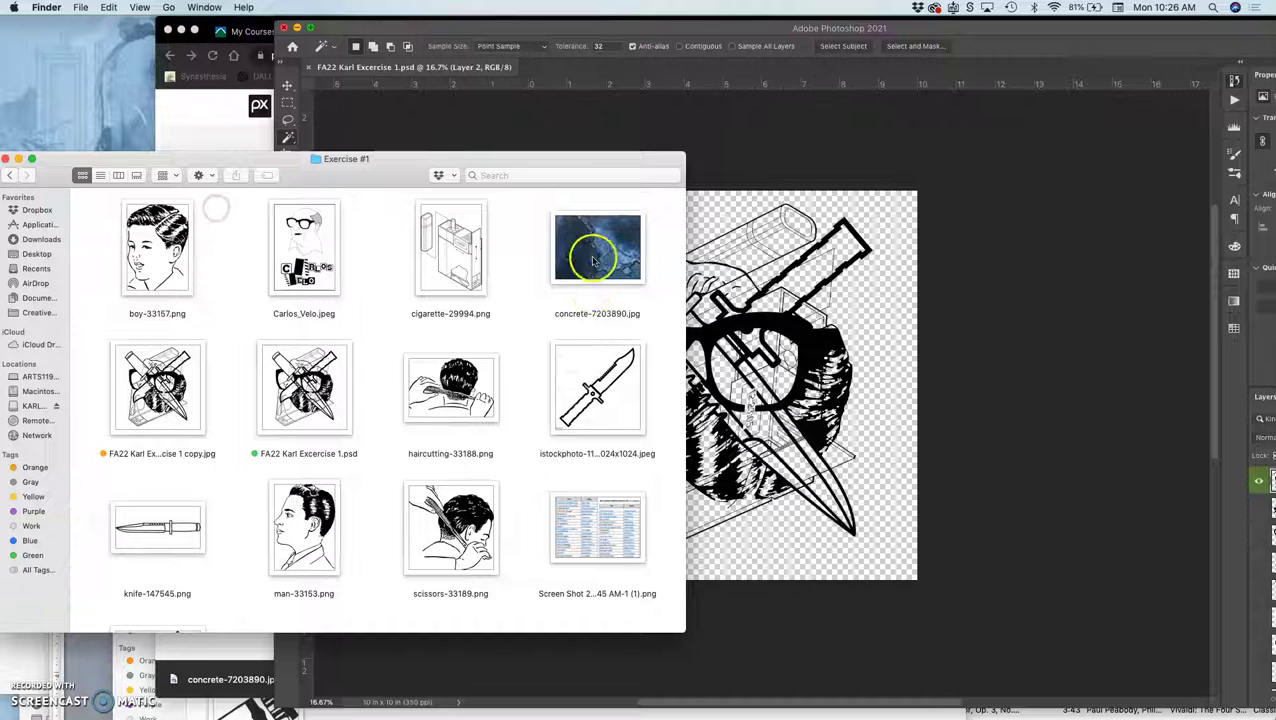
pyautogui.moveTo(597, 250); pyautogui.dragTo(745, 362)
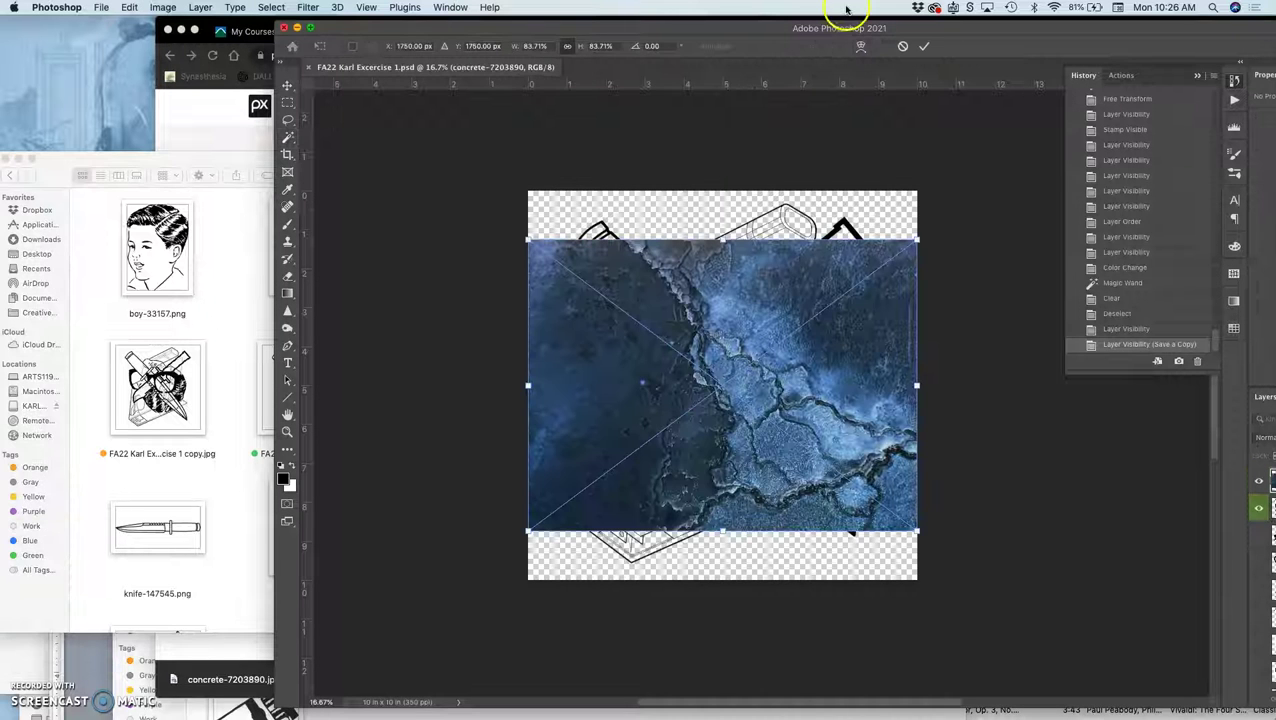
pyautogui.moveTo(757, 30); pyautogui.dragTo(640, 17)
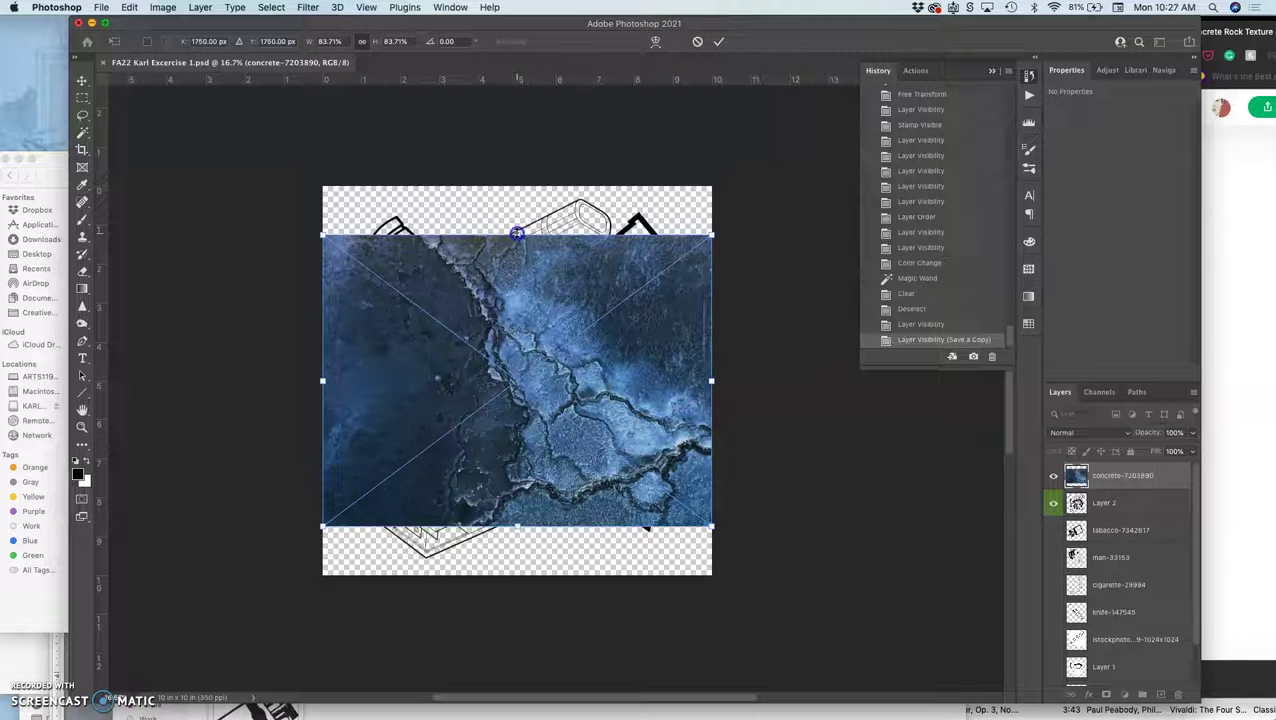
# Stretch the concrete texture to fill the canvas, rotate it about -90°, and set opacity to 3%
pyautogui.moveTo(516, 234); pyautogui.dragTo(516, 184)
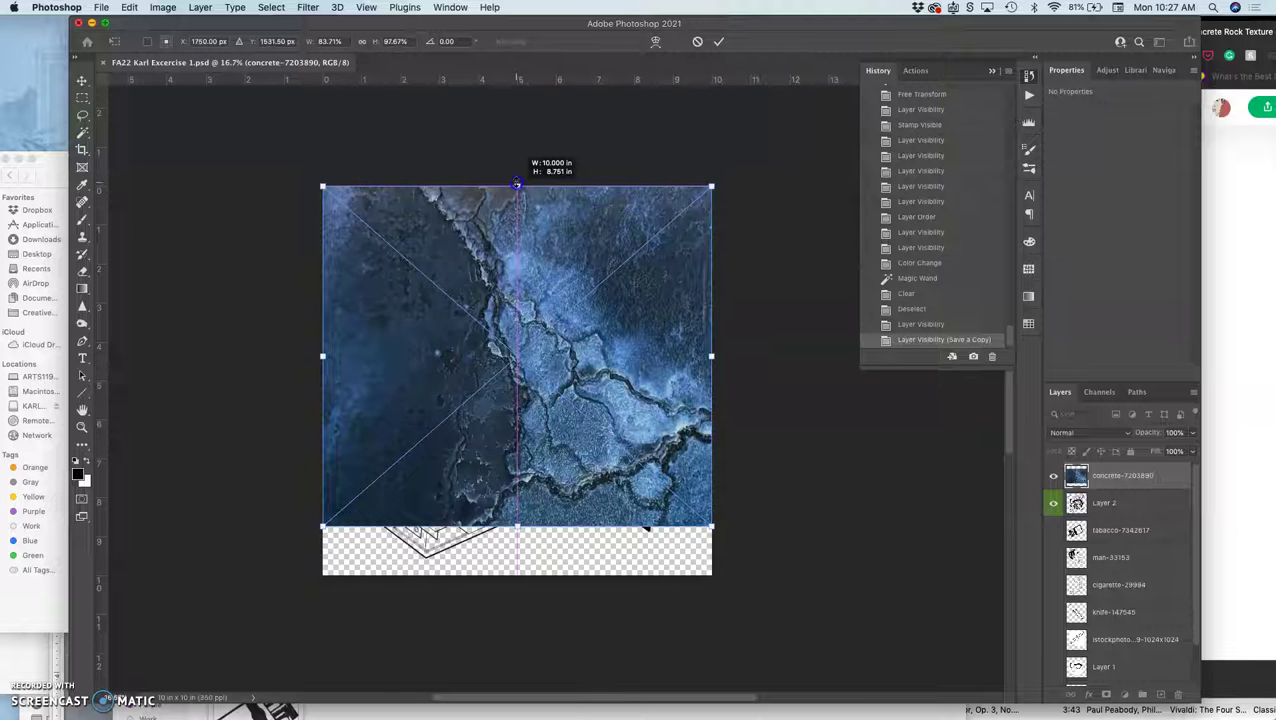
pyautogui.moveTo(518, 525); pyautogui.dragTo(518, 575)
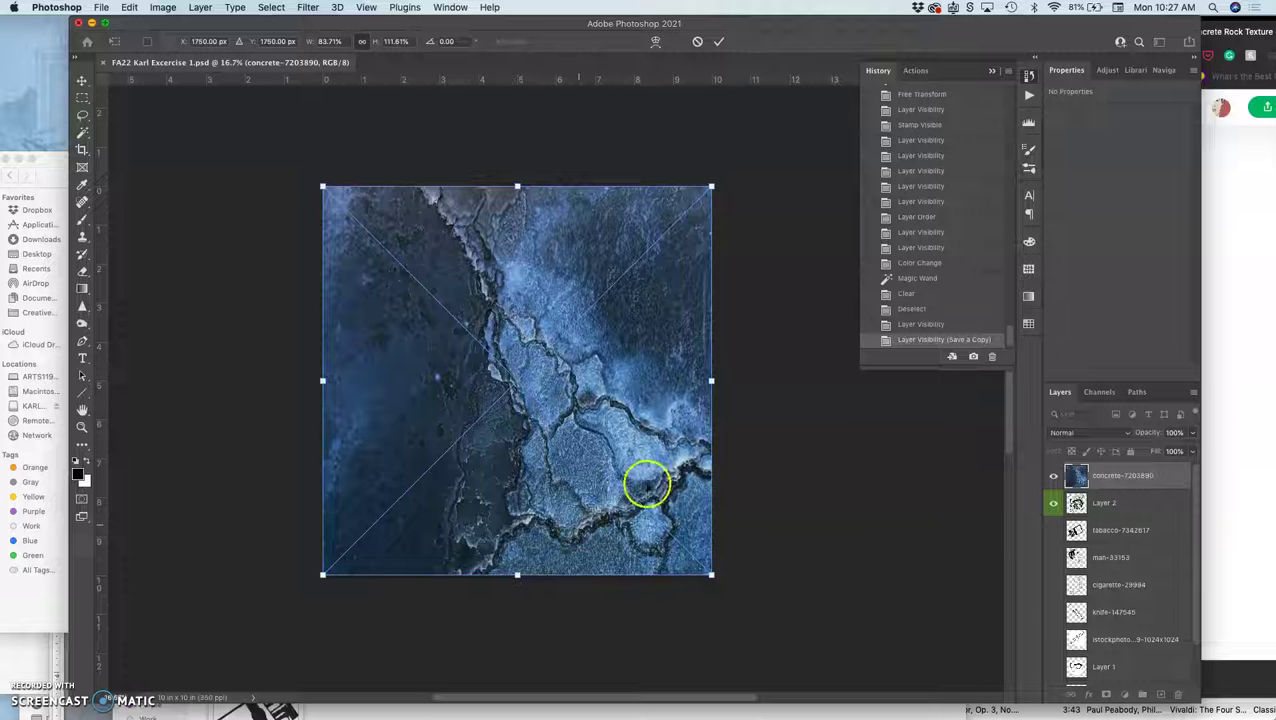
pyautogui.moveTo(758, 214); pyautogui.dragTo(401, 214)
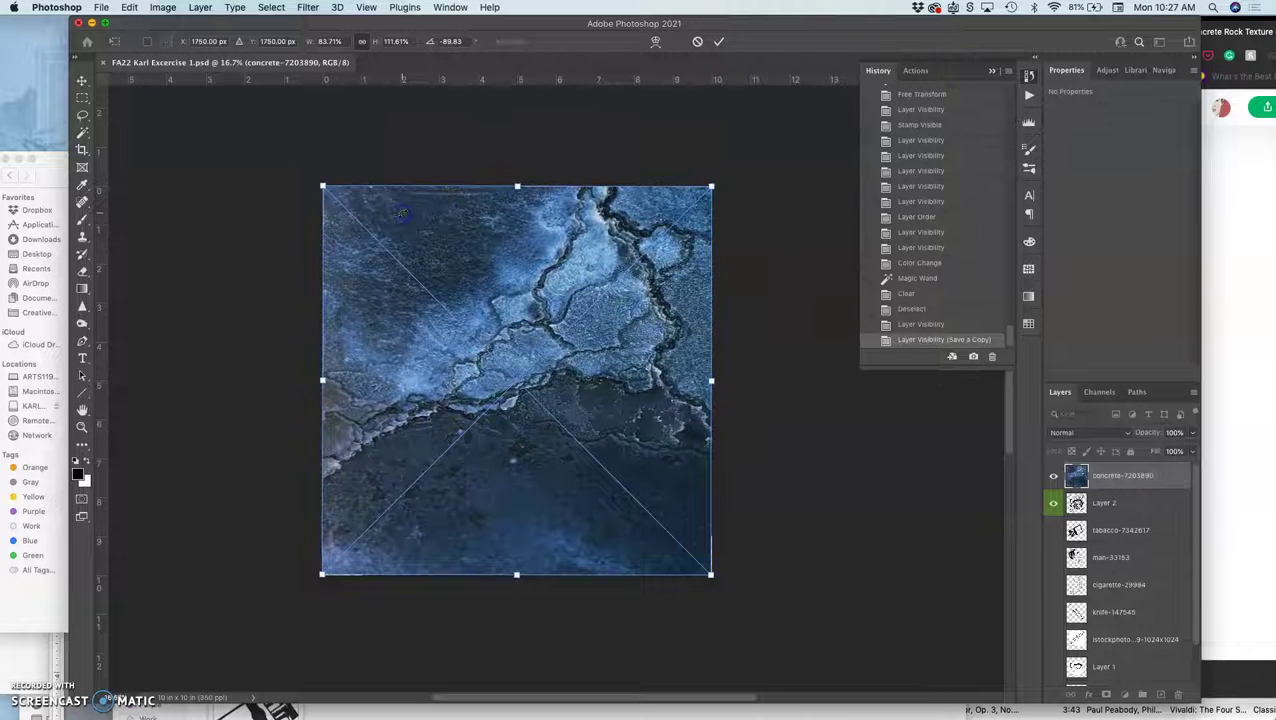
pyautogui.press('Return')
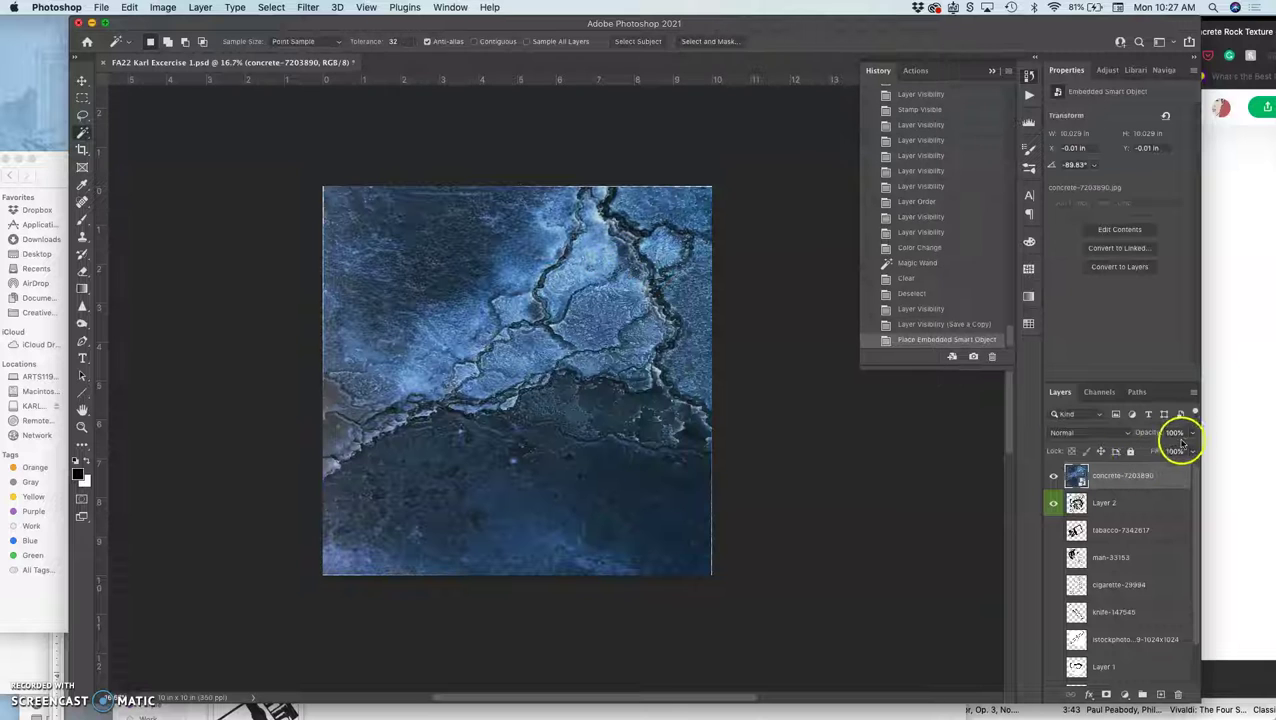
pyautogui.click(1192, 436)
pyautogui.moveTo(1136, 453); pyautogui.dragTo(1132, 455)
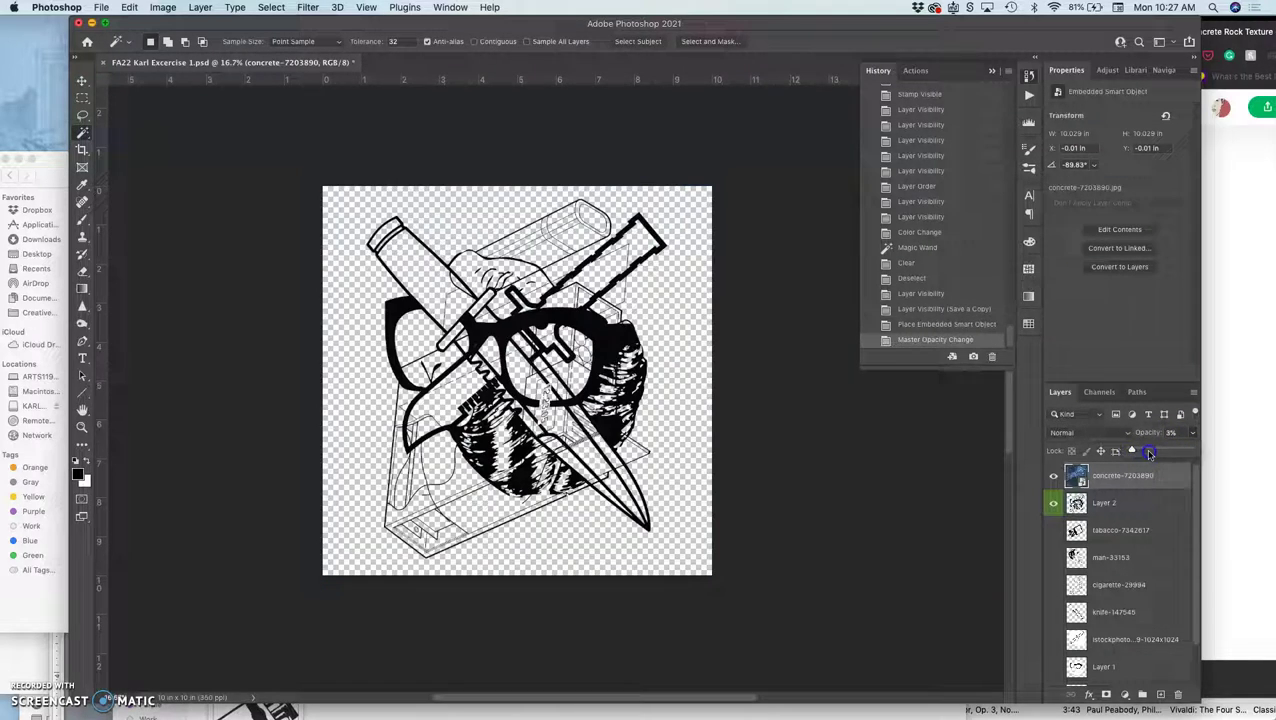